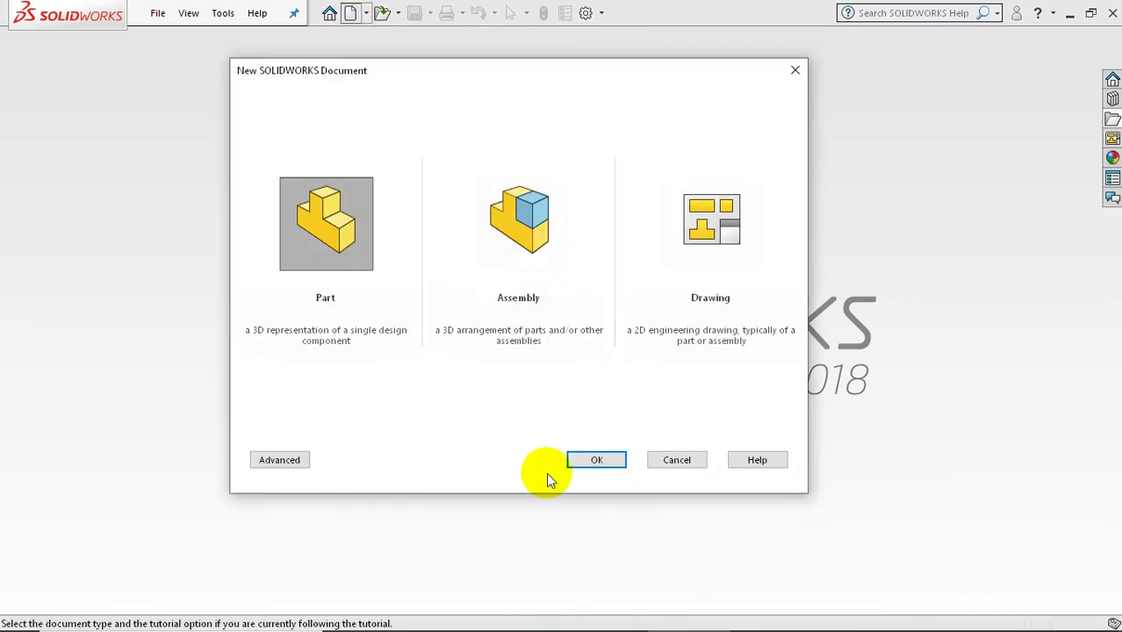
- Create a new part document, Part2, and start a sketch on its Top Plane
click(597, 462)
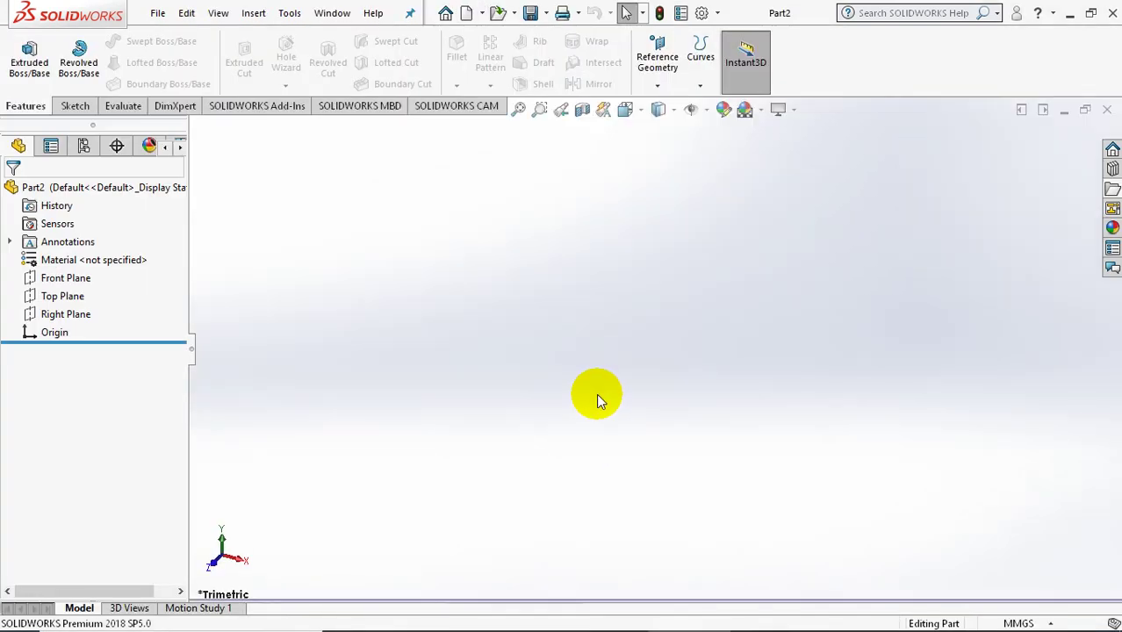
click(58, 296)
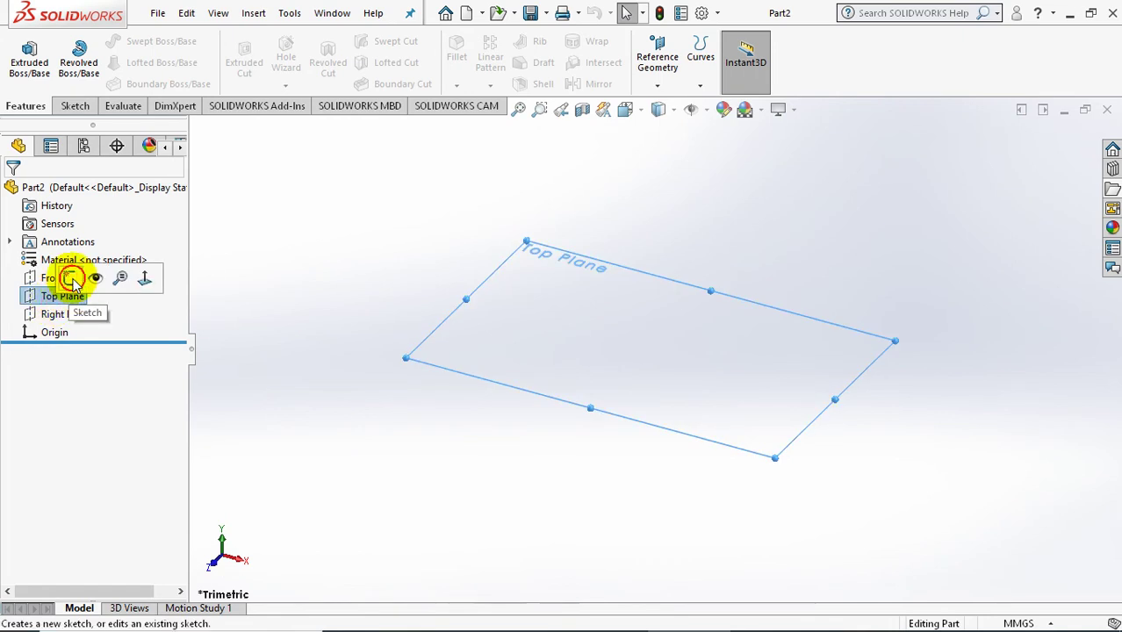
click(71, 278)
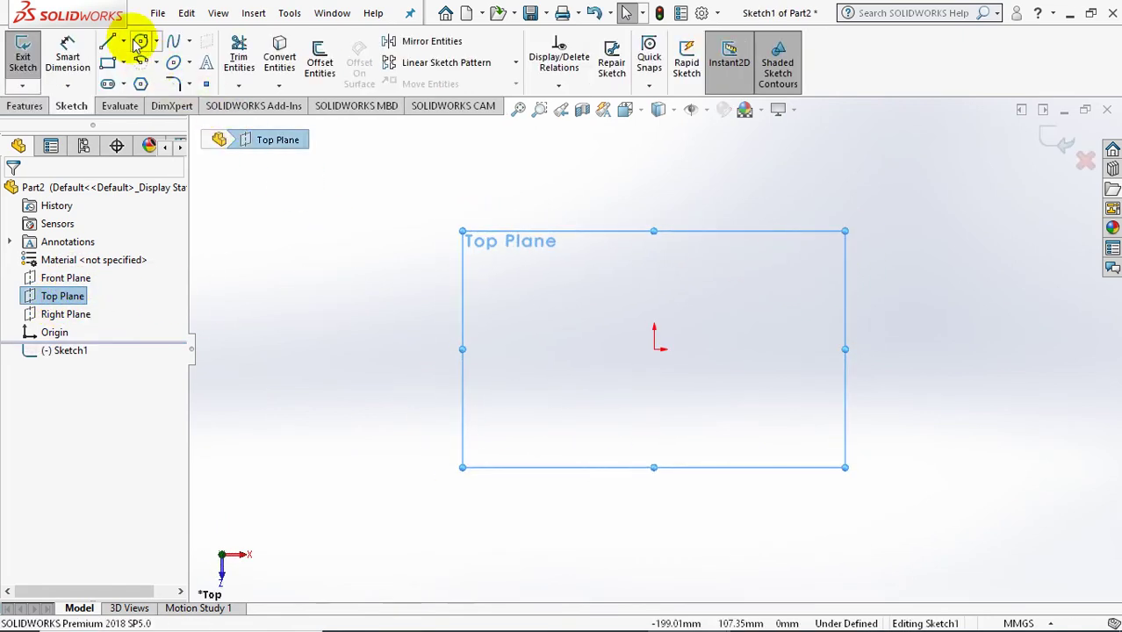
- Draw a vertical centerline down to the origin and a horizontal centerline to its right
click(123, 41)
click(136, 83)
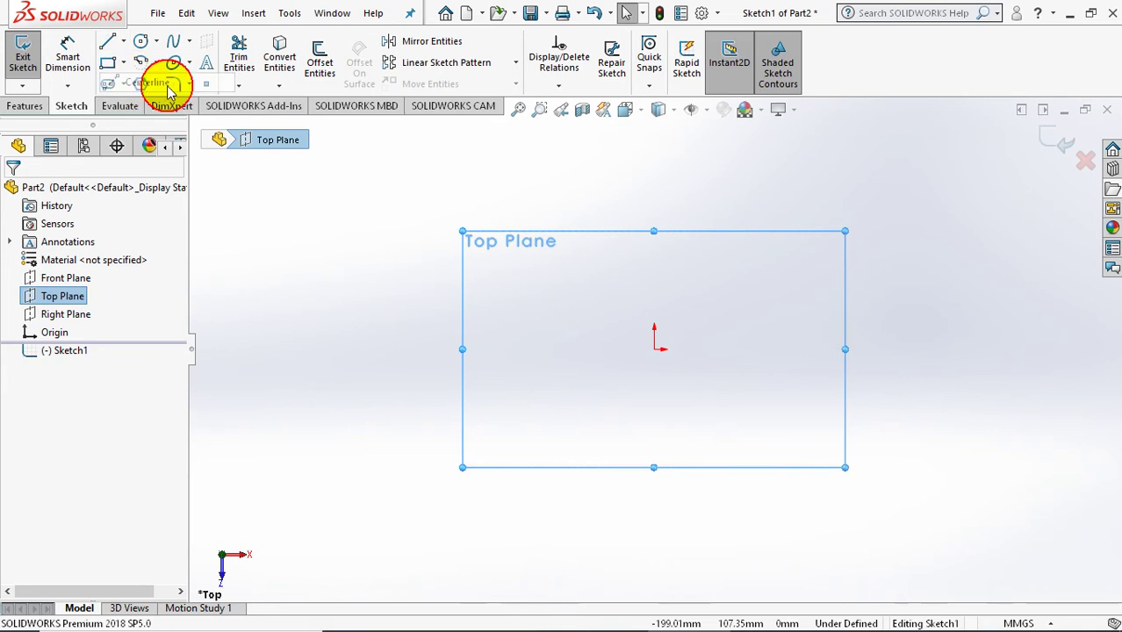
drag(654, 266, 655, 344)
click(654, 350)
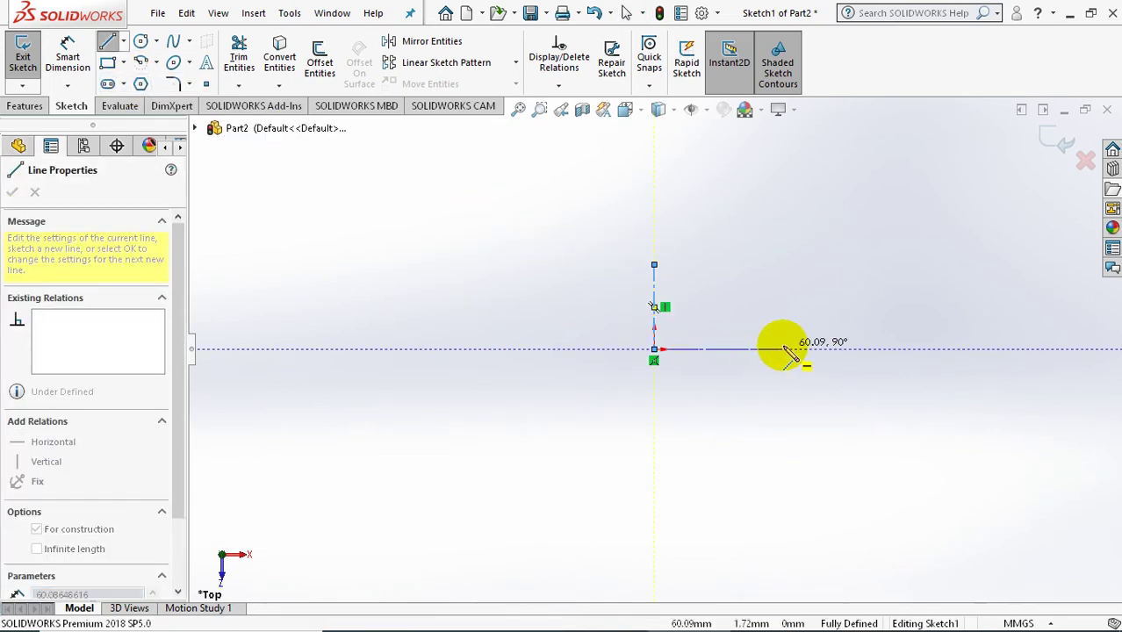
click(773, 349)
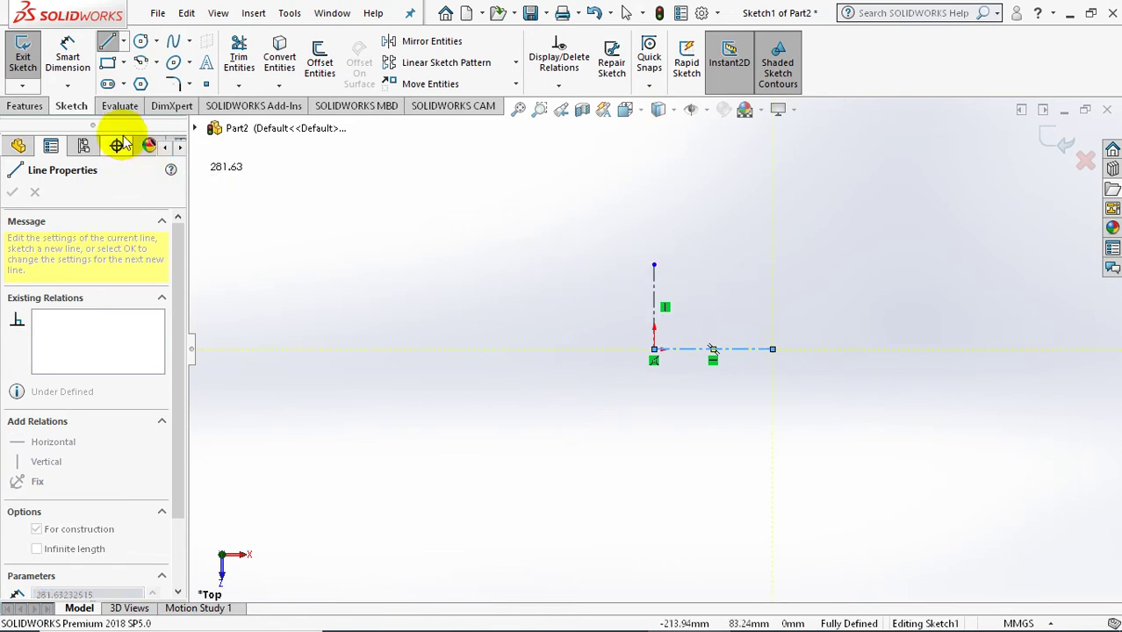
- Draw two crossing centerpoint arcs starting at the outer ends of the centerlines
click(140, 62)
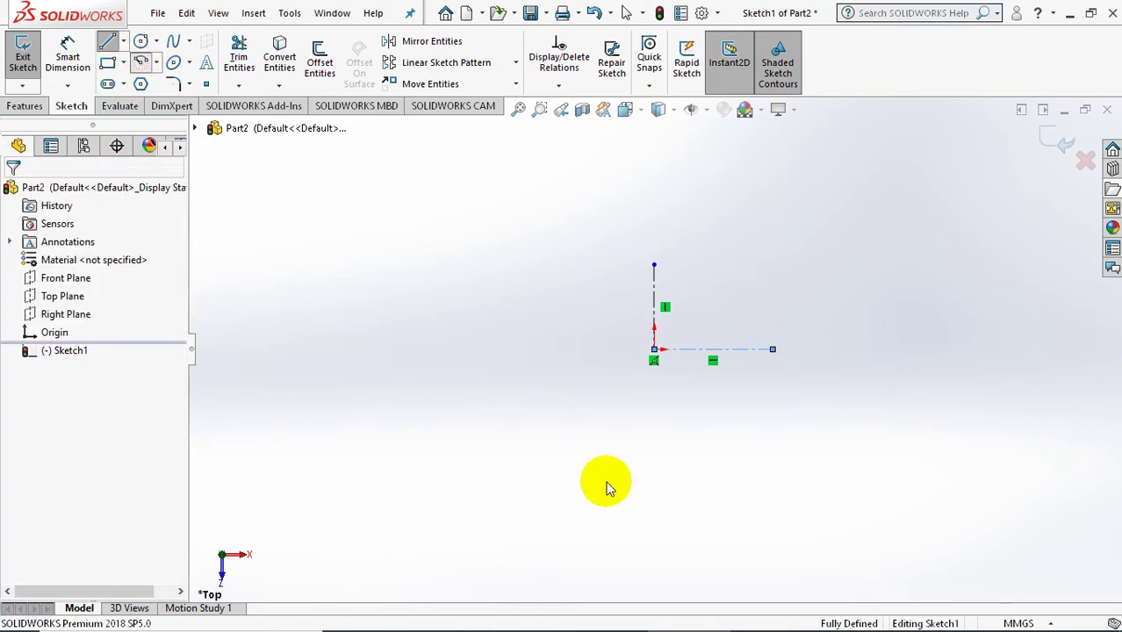
click(655, 442)
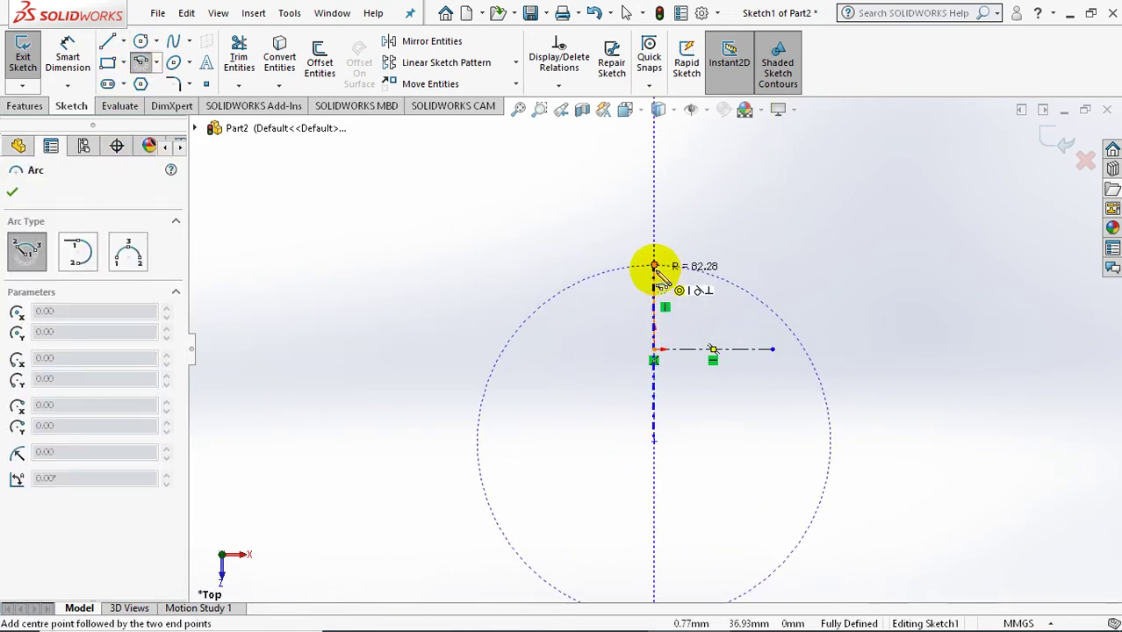
click(654, 266)
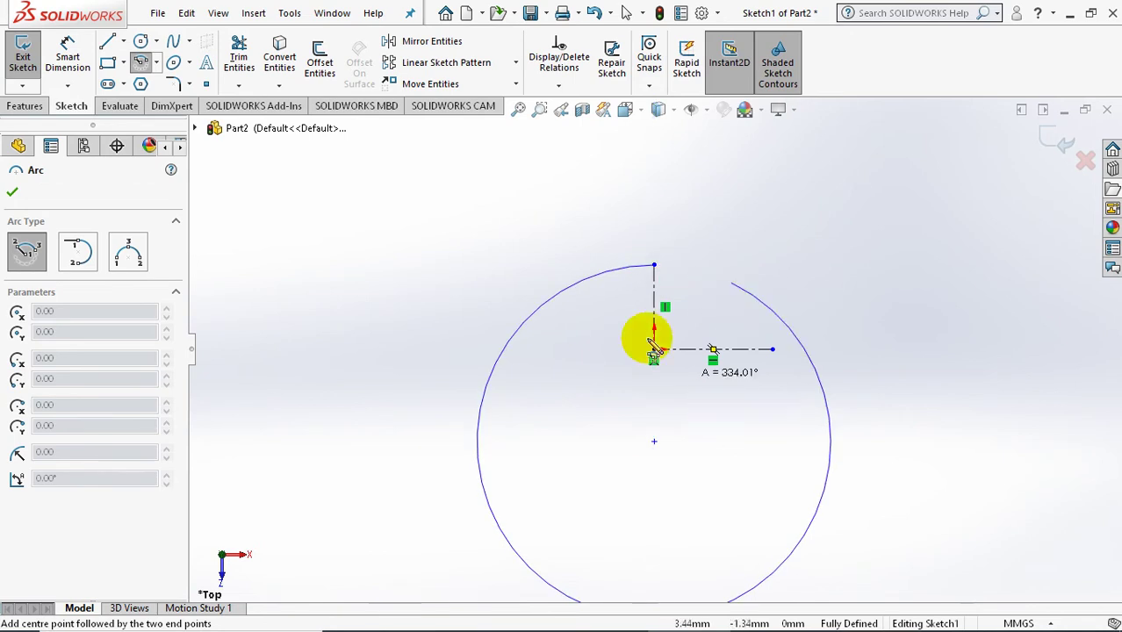
click(753, 294)
click(546, 350)
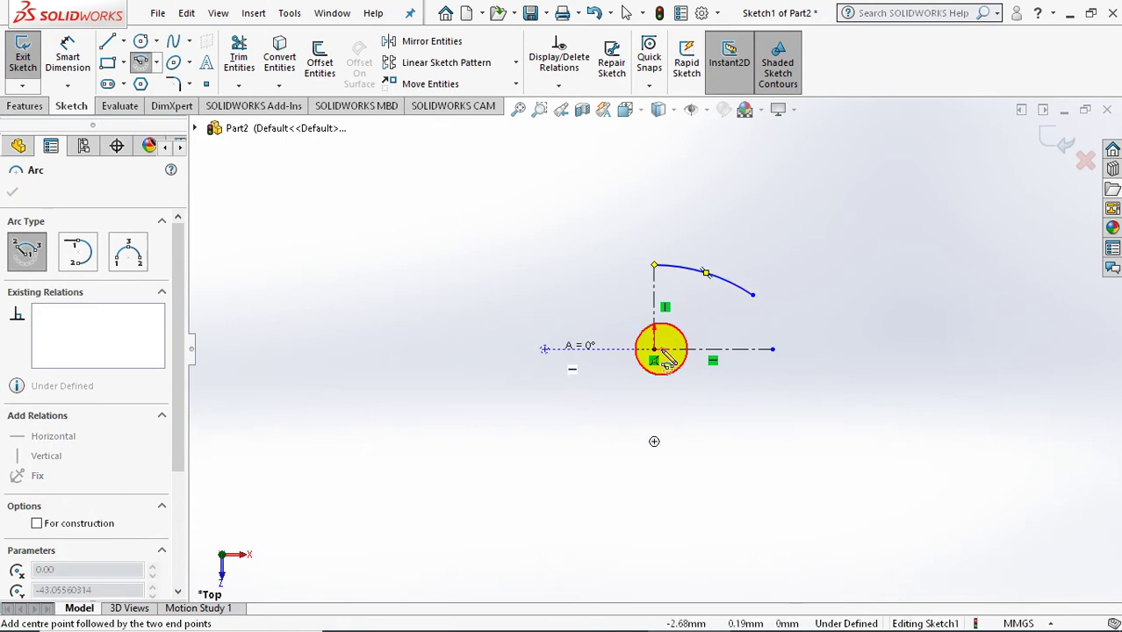
click(772, 349)
click(748, 247)
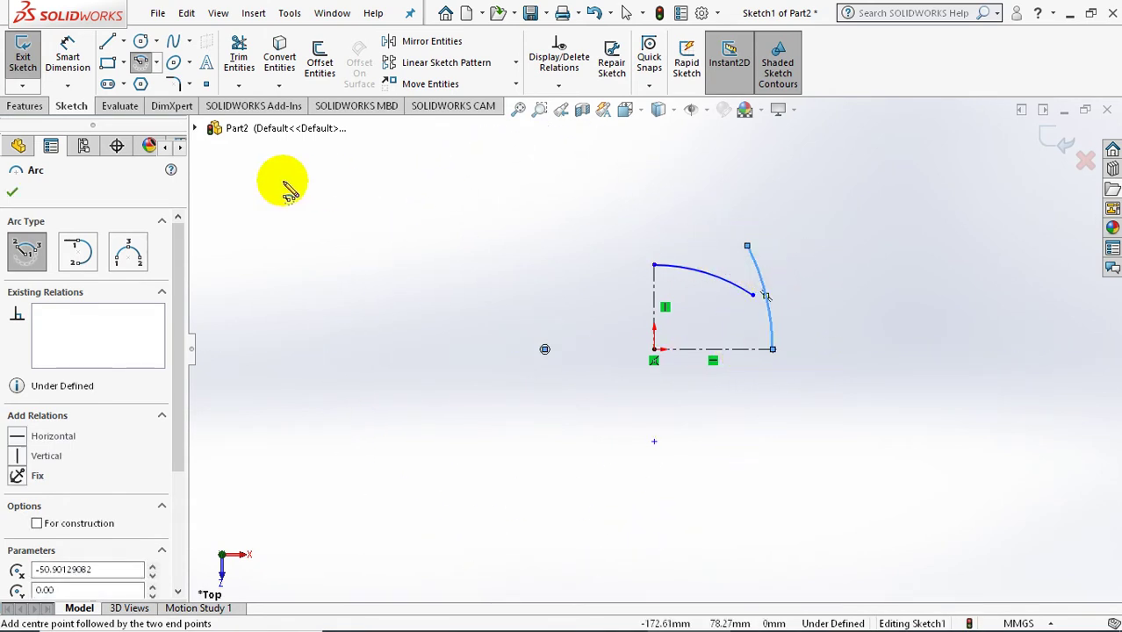
click(12, 195)
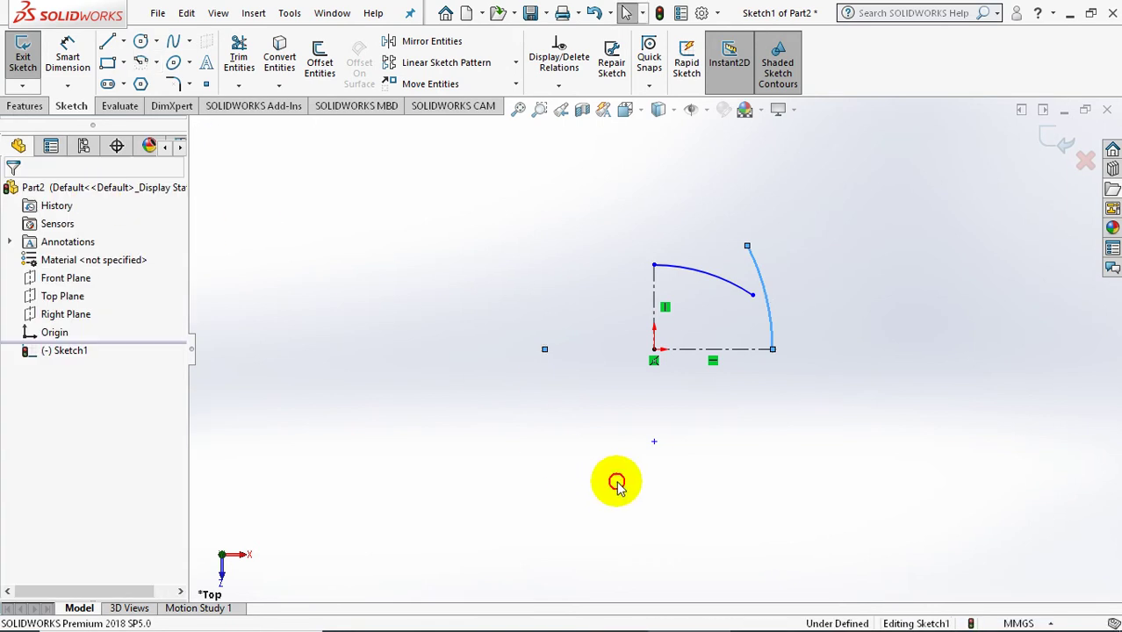
- Place a sketch point on the arc's end
key(p)
click(790, 320)
key(Escape)
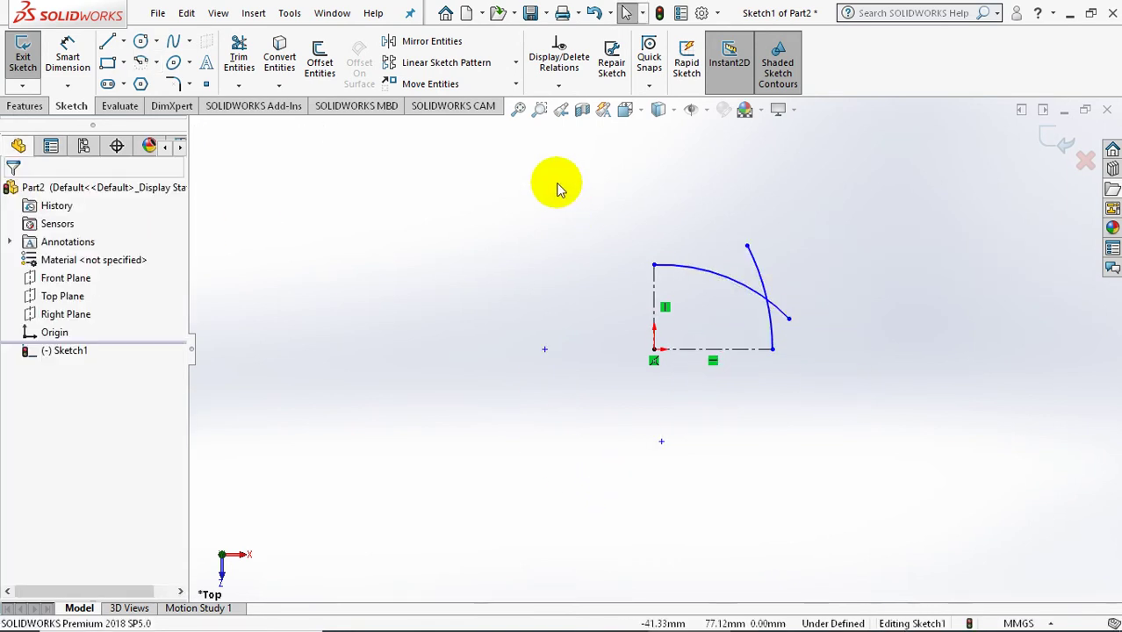
- Make the first arc's centre point coincident with the vertical centerline
click(559, 85)
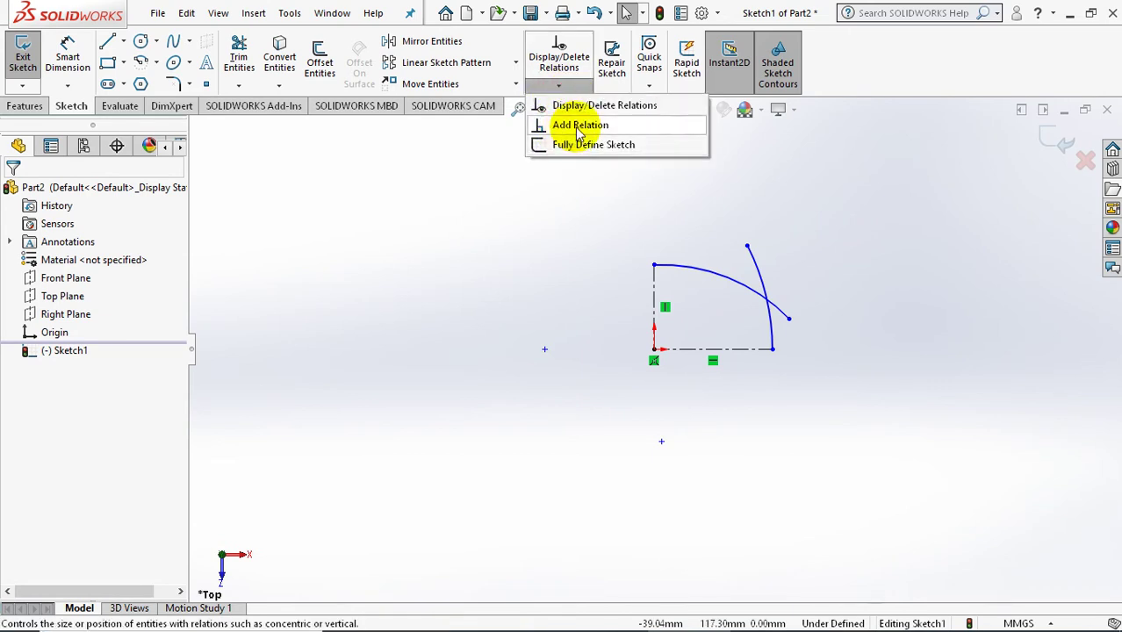
click(579, 127)
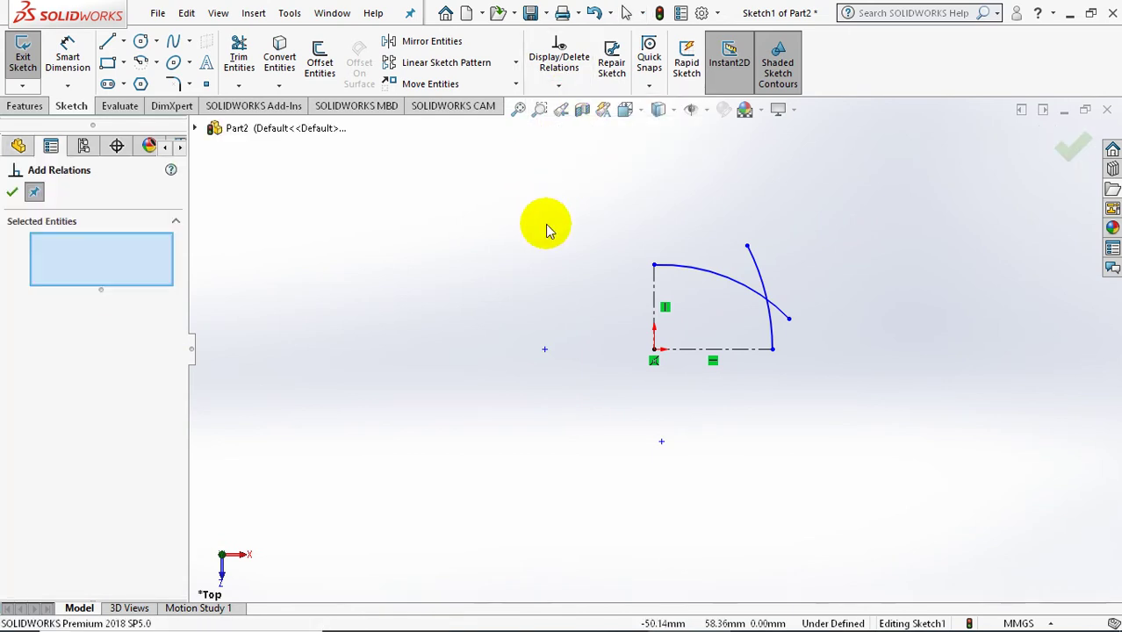
click(653, 291)
click(662, 443)
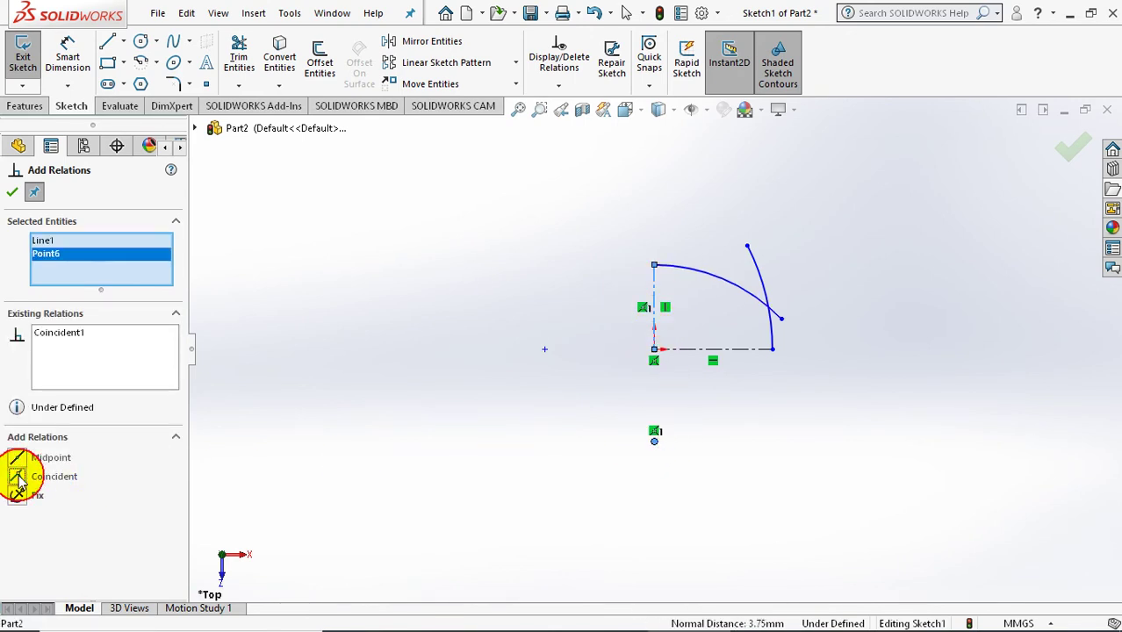
click(17, 193)
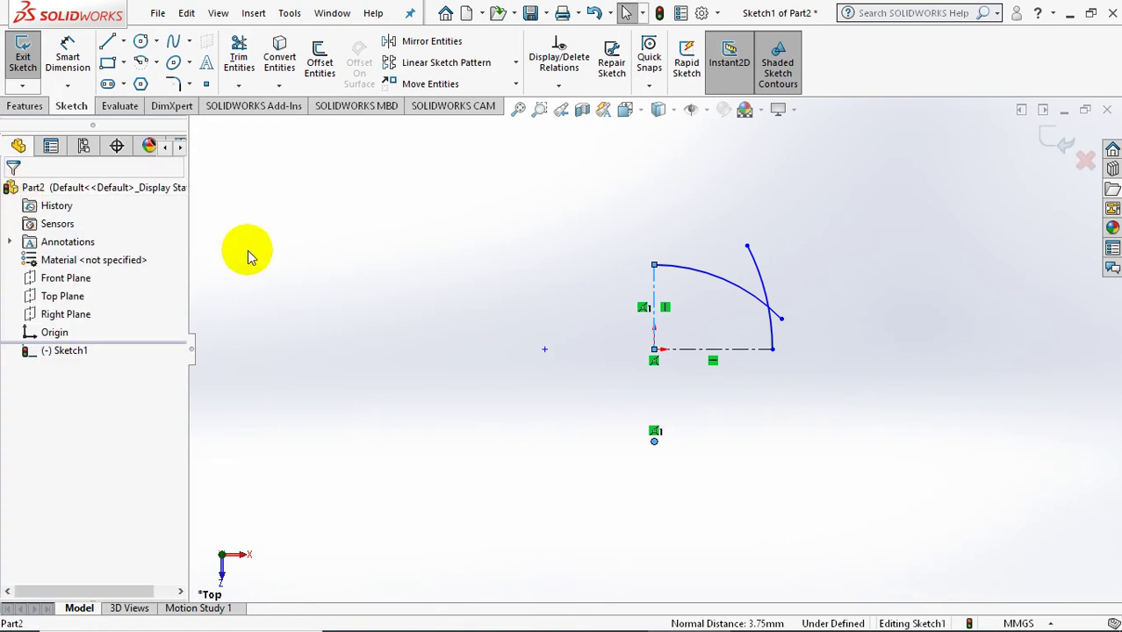
- Make the second arc's centre point coincident with the horizontal centerline
click(558, 85)
click(575, 125)
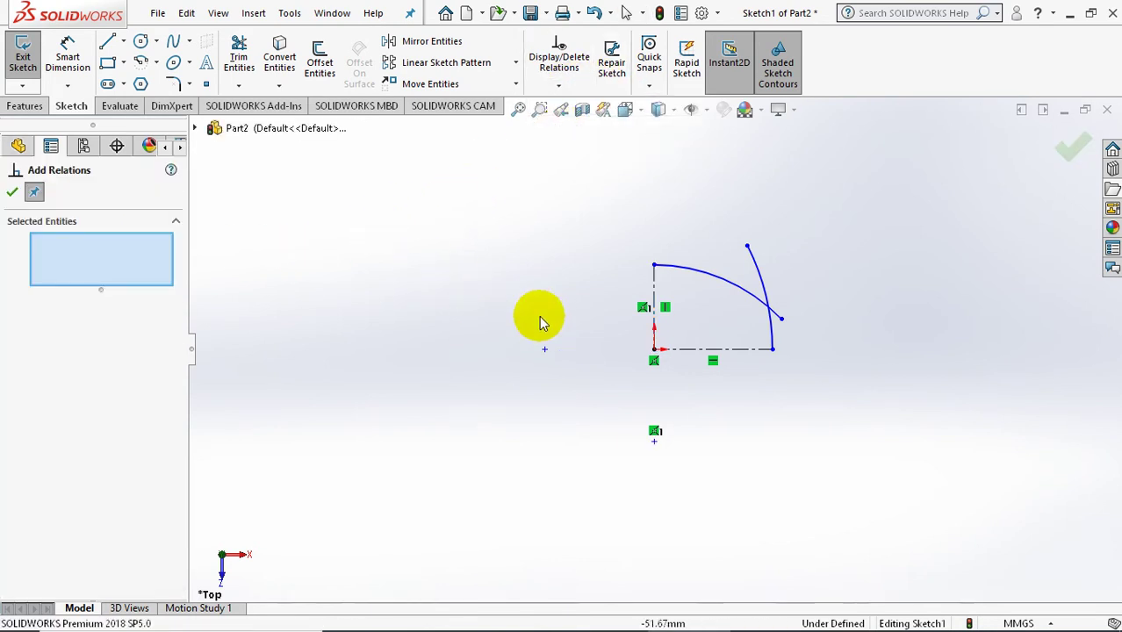
click(722, 351)
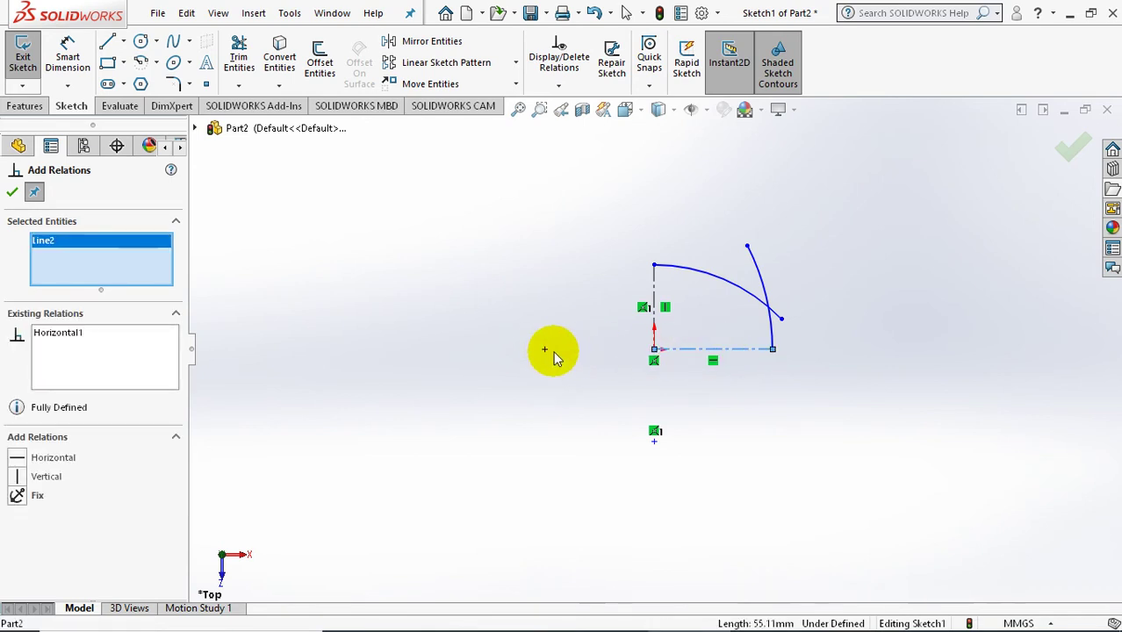
click(543, 349)
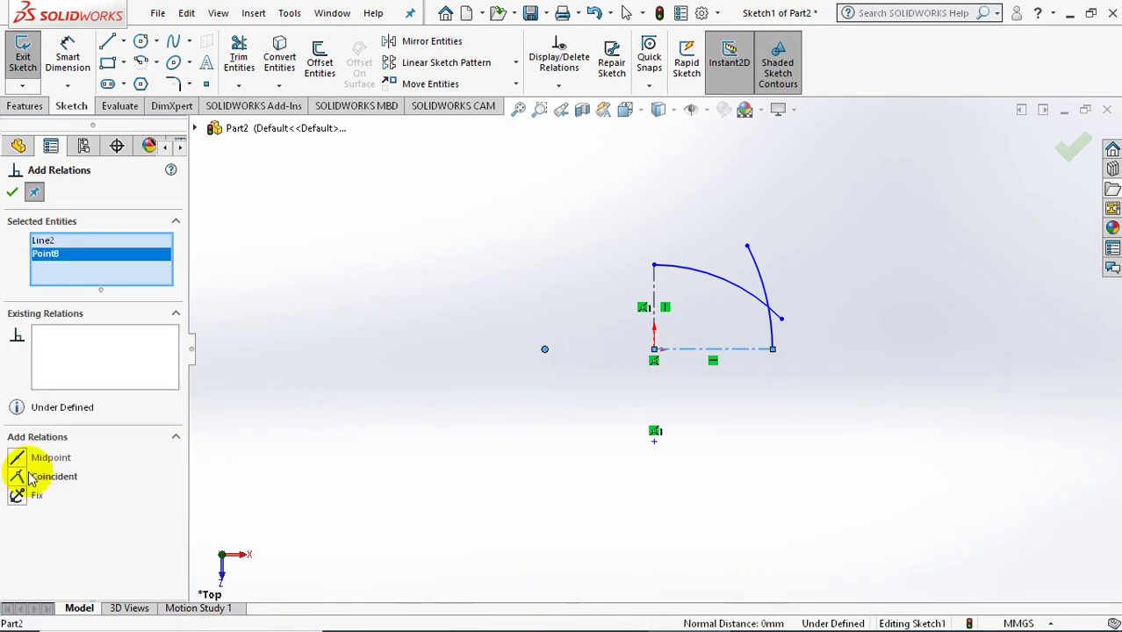
click(14, 195)
scroll(660, 230, down, 1)
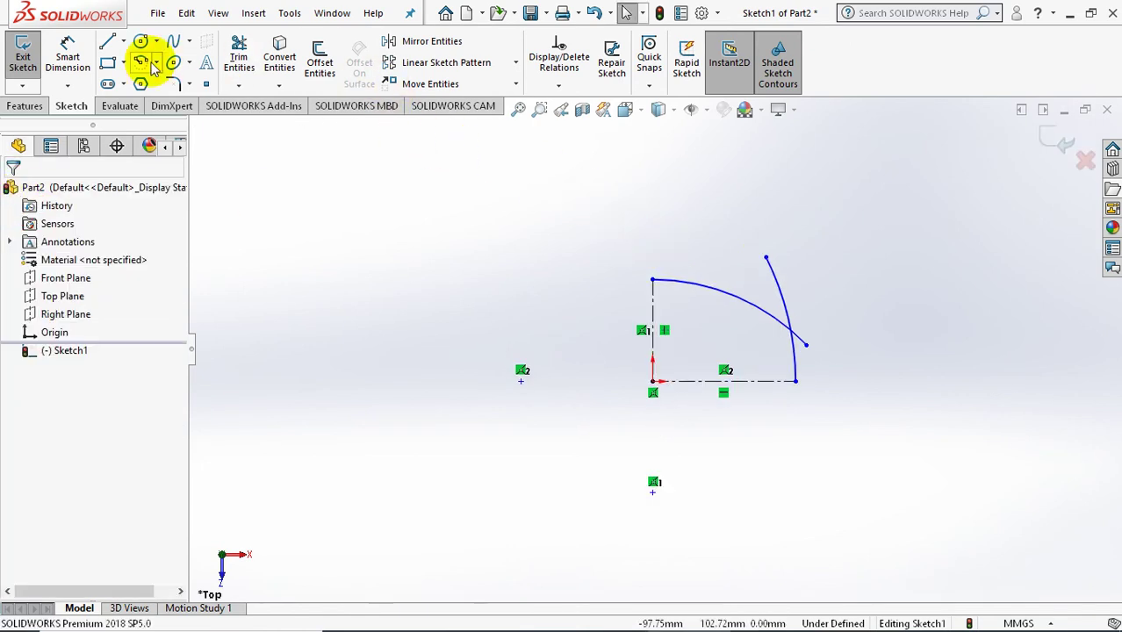
- Dimension the overall width symmetrically about the vertical centerline as 120 mm
click(78, 48)
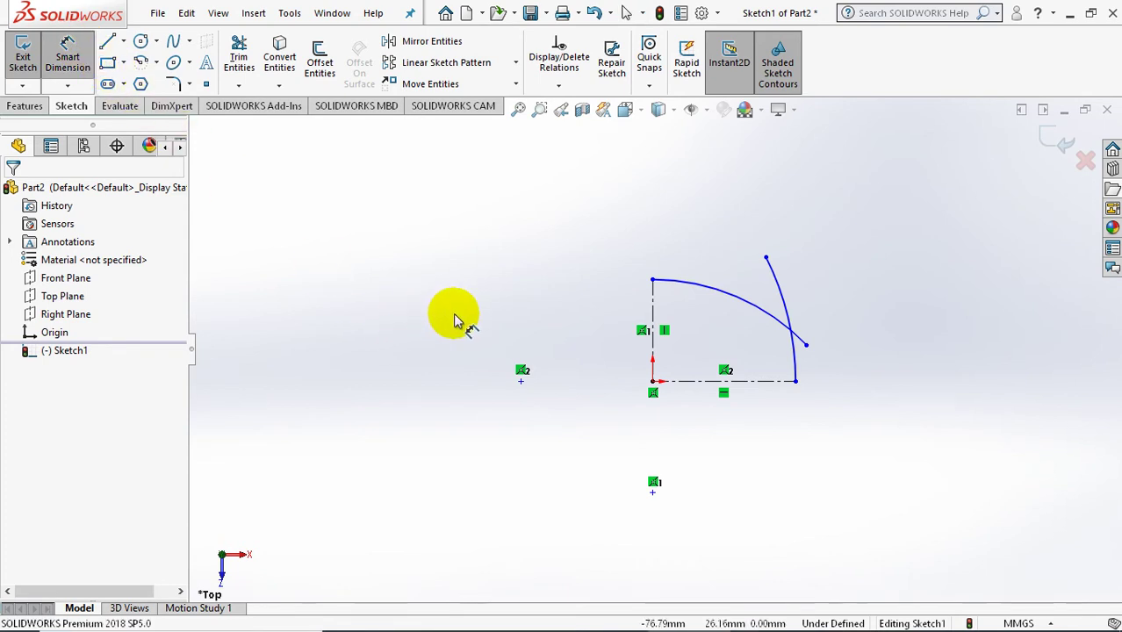
click(795, 383)
click(654, 338)
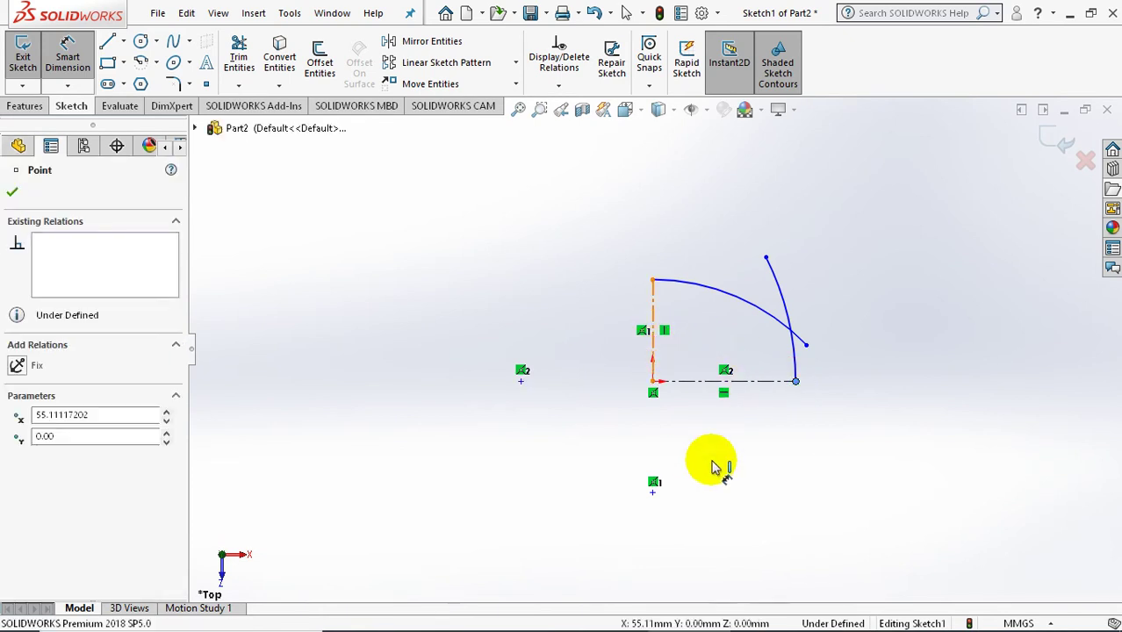
click(612, 514)
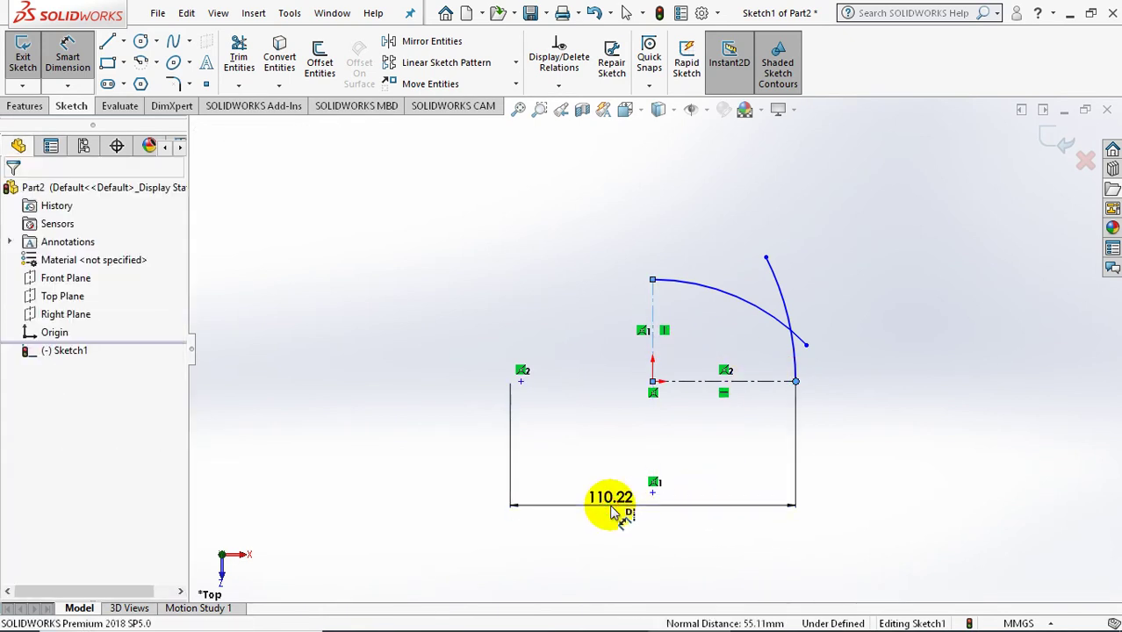
click(612, 514)
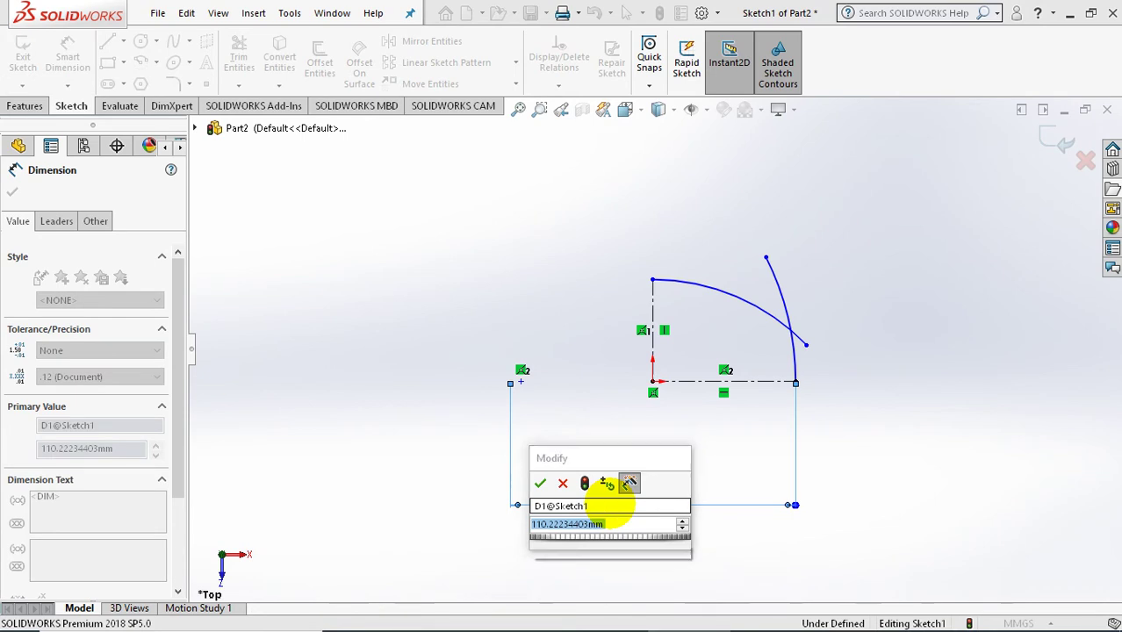
text(12)
key(Return)
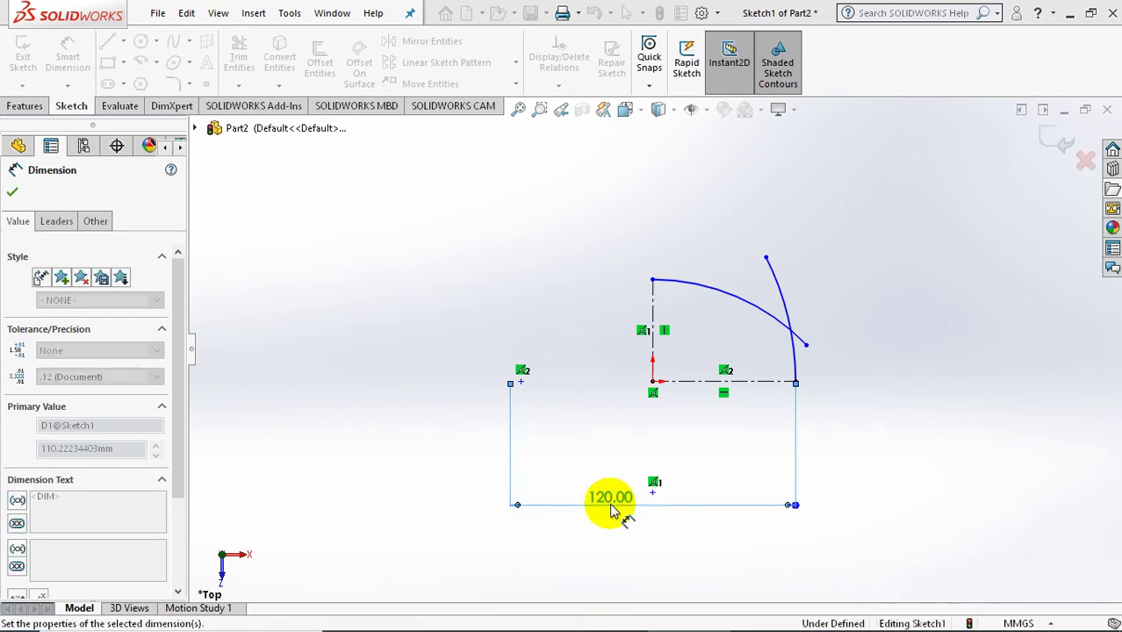
- Dimension the top arc endpoint to the horizontal centerline as 85 mm
click(652, 280)
click(687, 383)
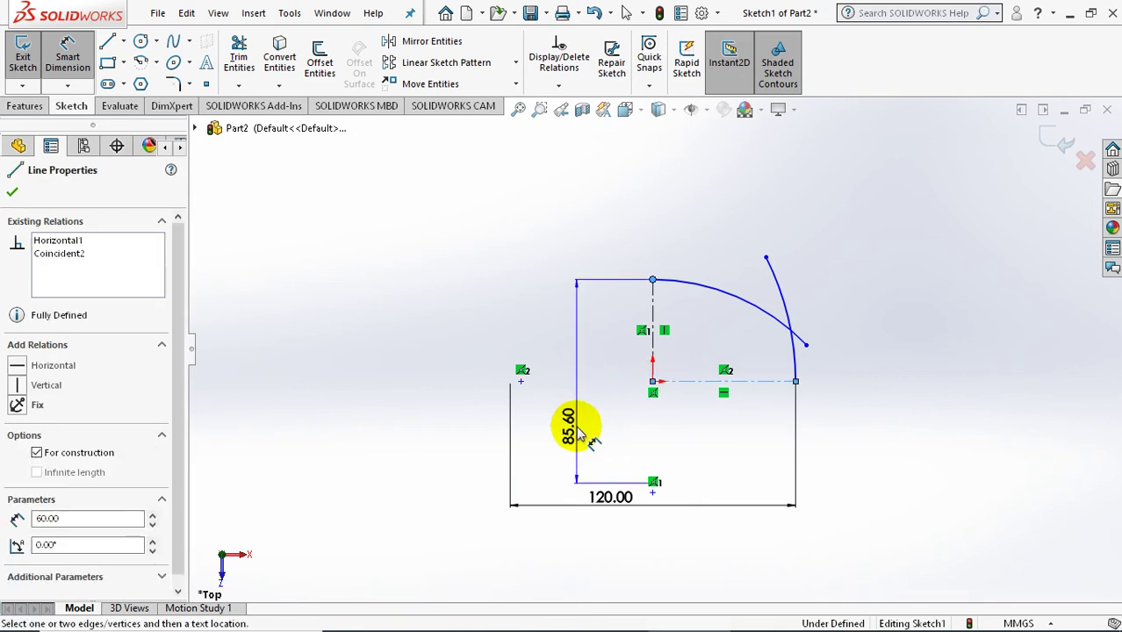
click(454, 393)
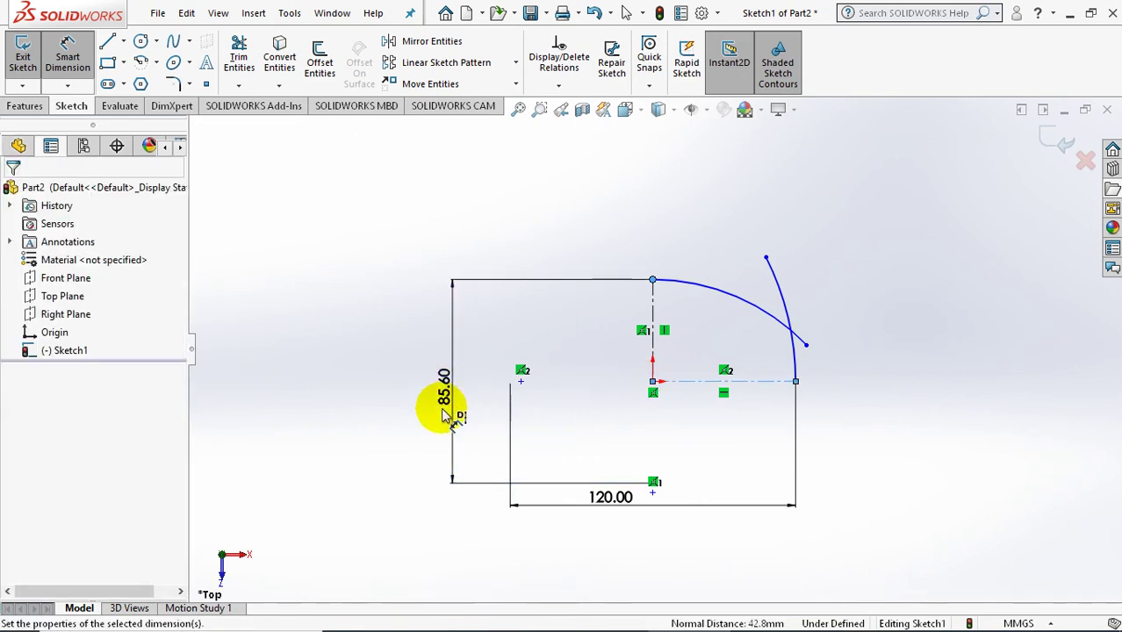
double_click(446, 388)
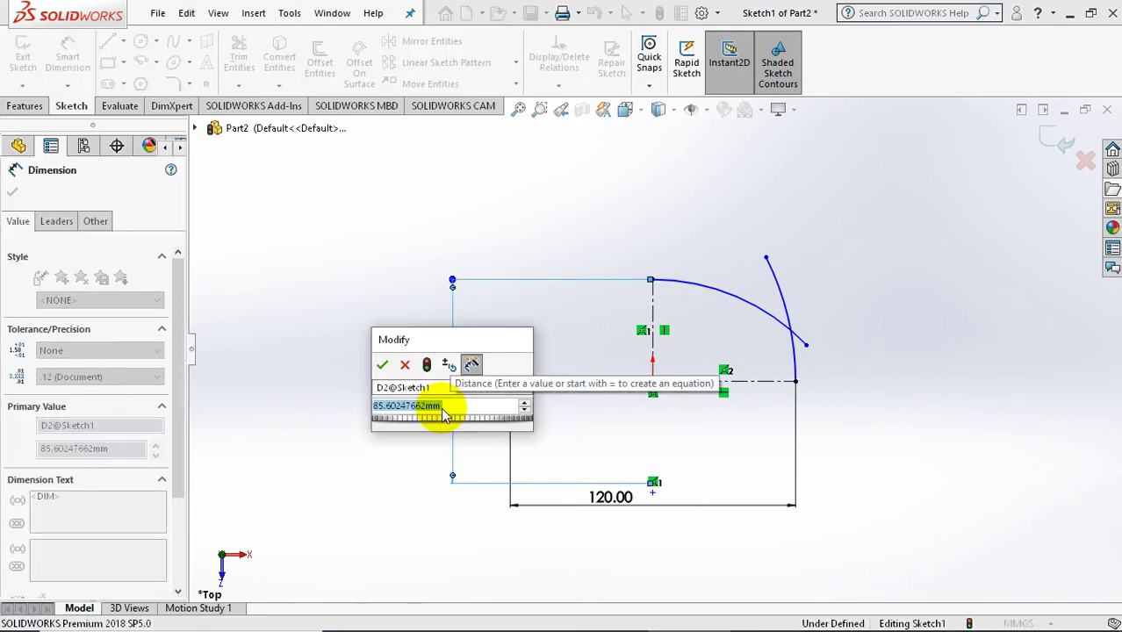
text(85)
key(Return)
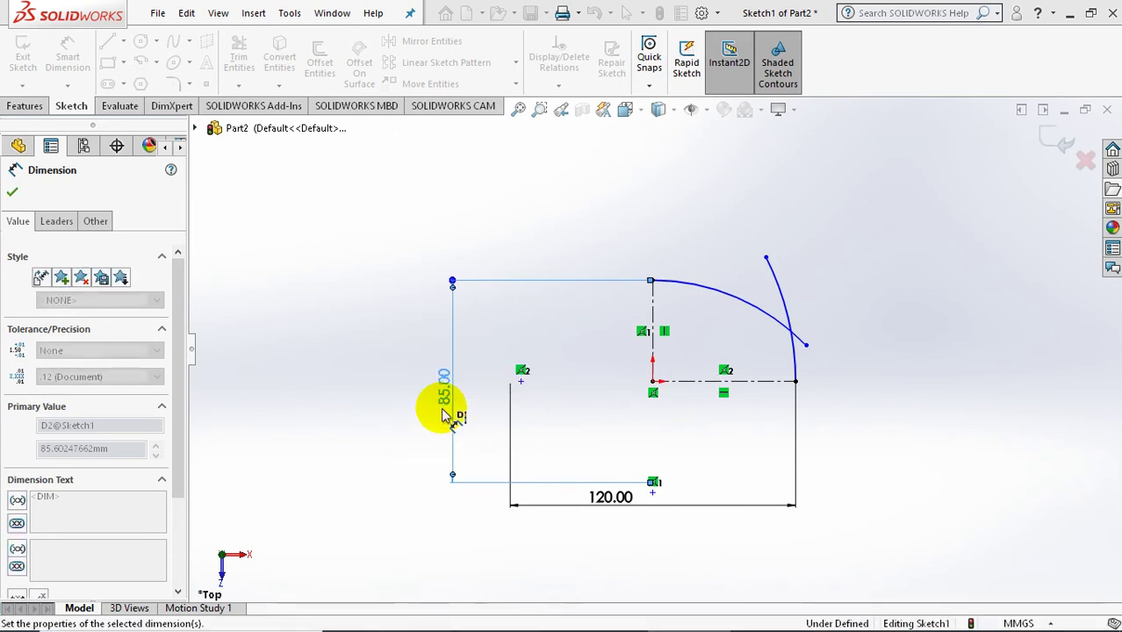
click(825, 281)
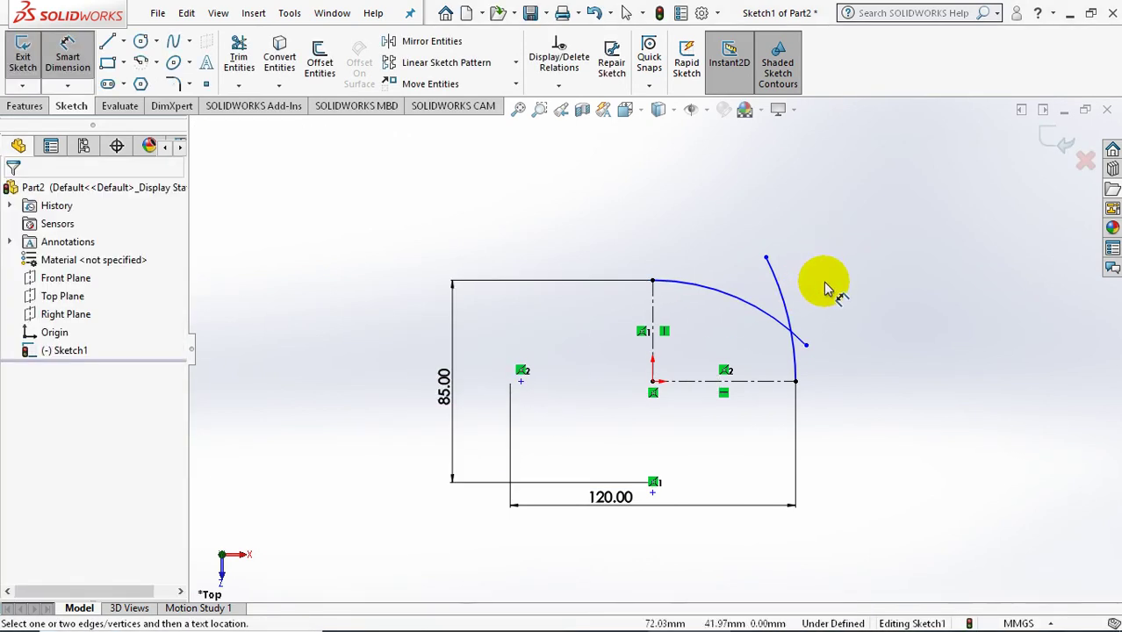
- Fillet the corner between the two crossing arcs with a 26 mm radius
click(180, 85)
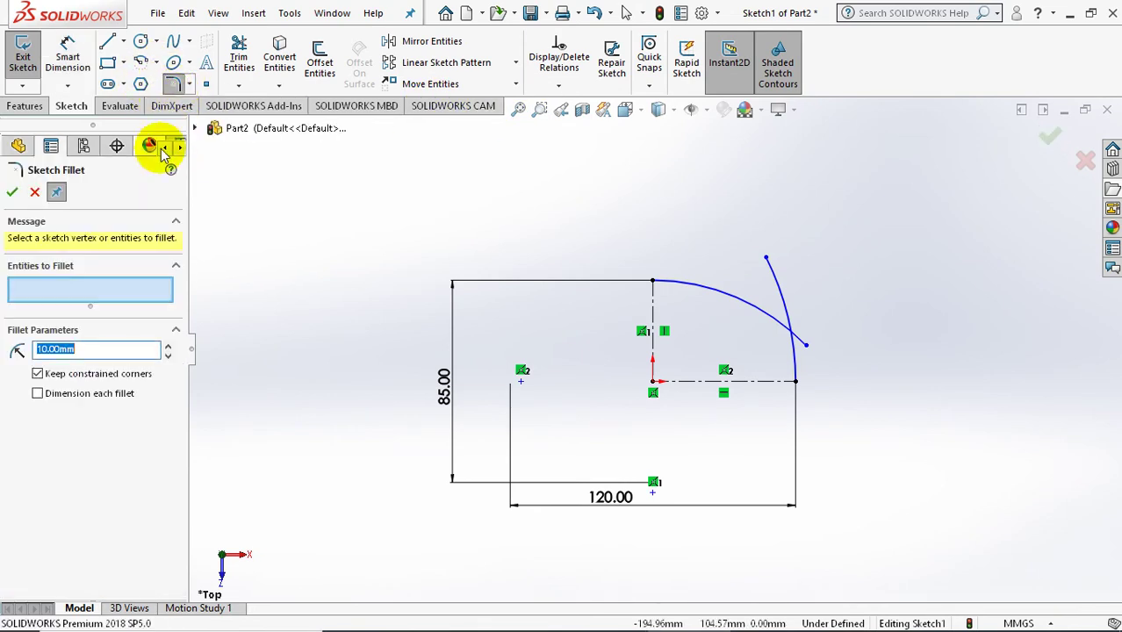
double_click(64, 350)
text(26)
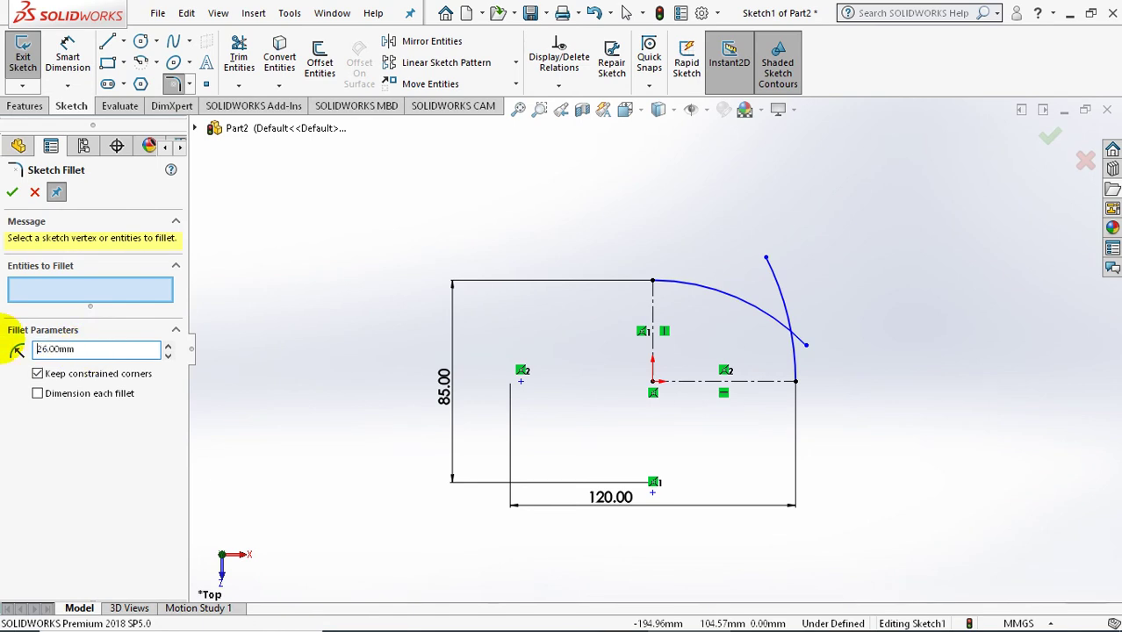
click(786, 321)
click(792, 354)
click(13, 192)
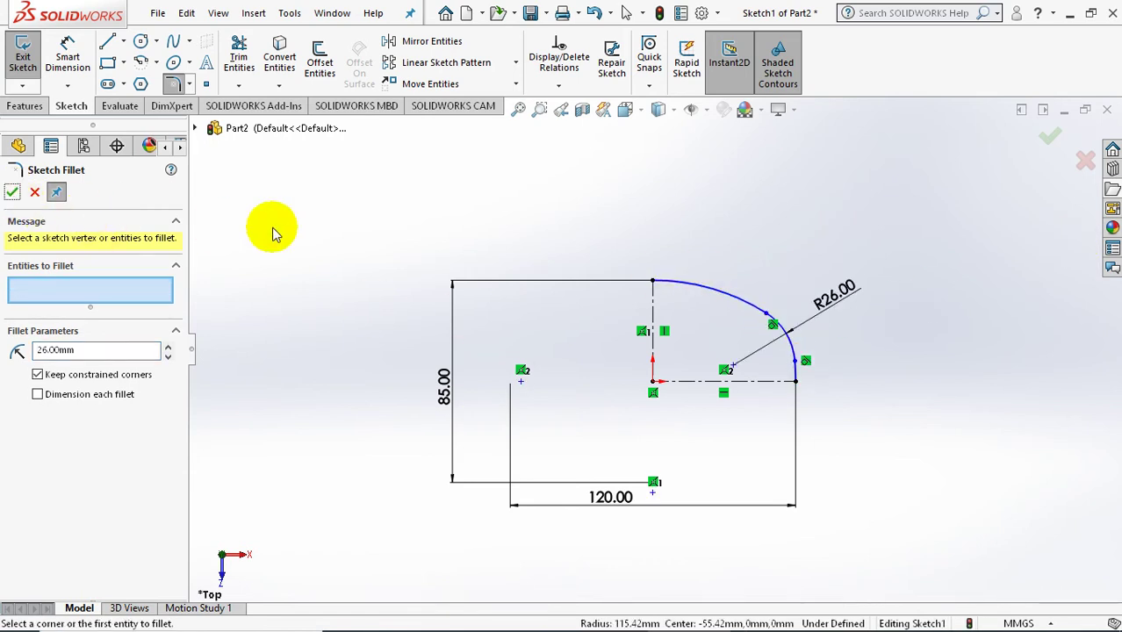
- Give the top arc a 613.5 mm radius dimension
click(66, 44)
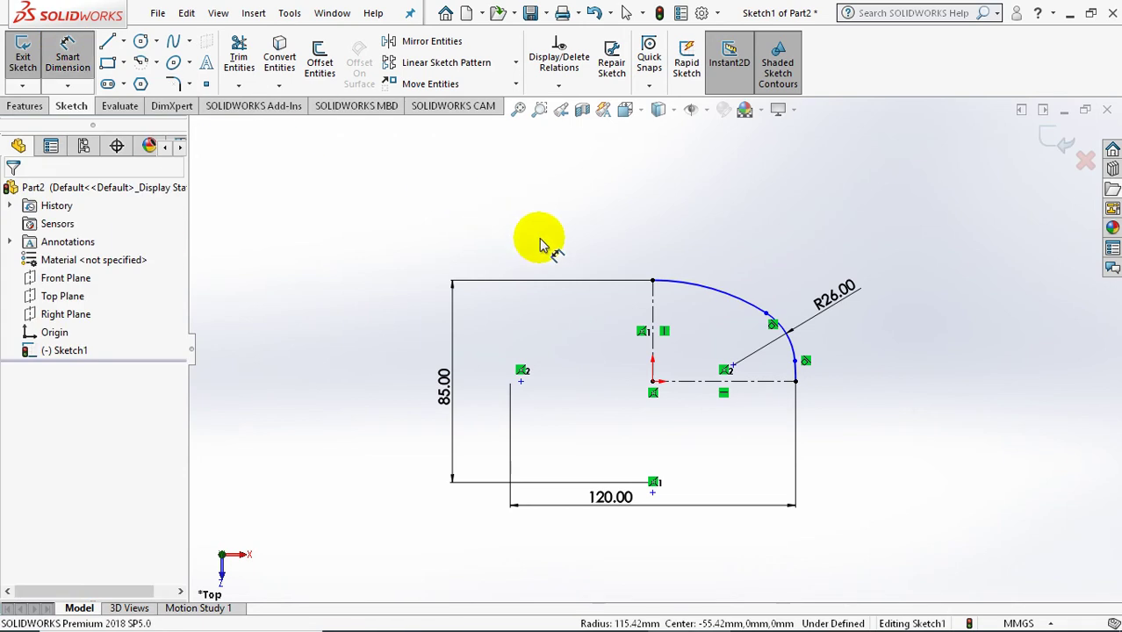
click(703, 288)
click(731, 236)
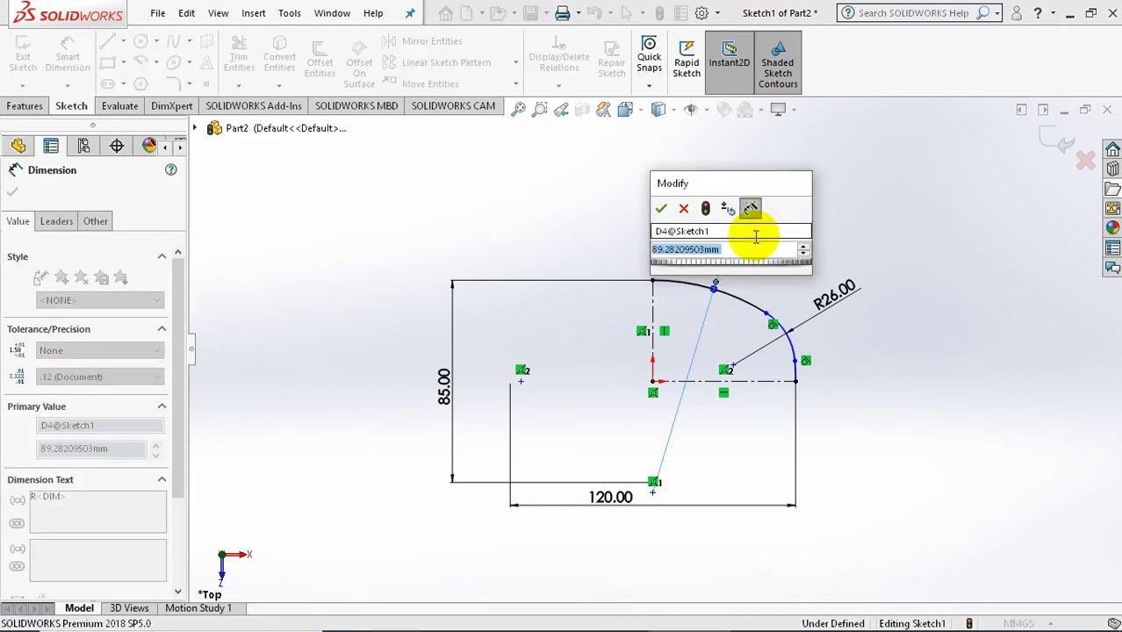
text(6)
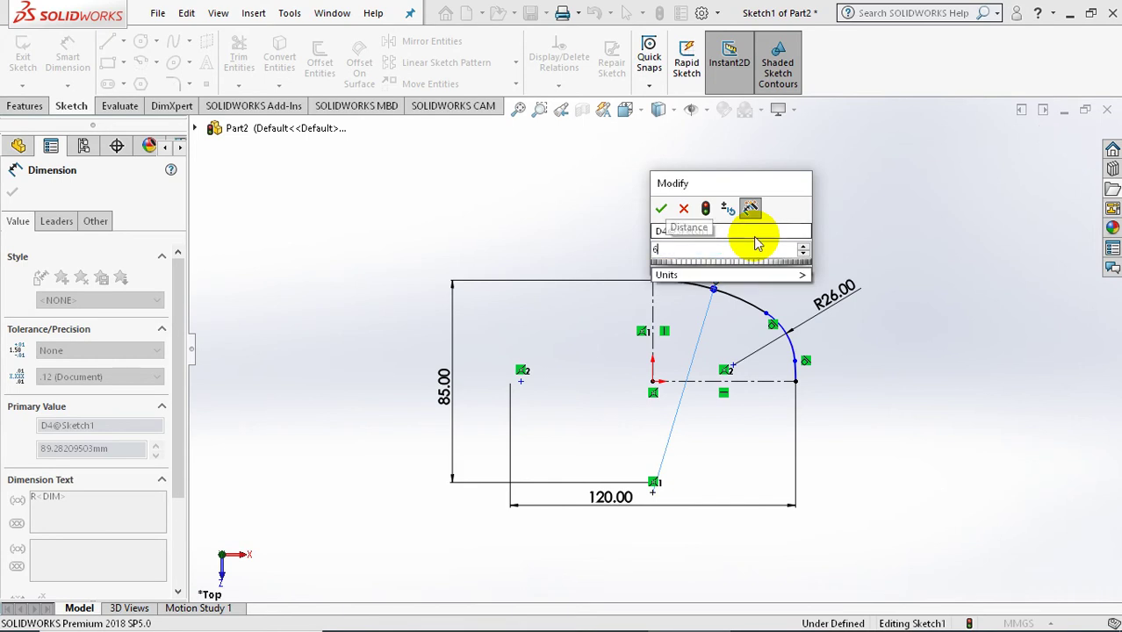
text(13.5)
key(Return)
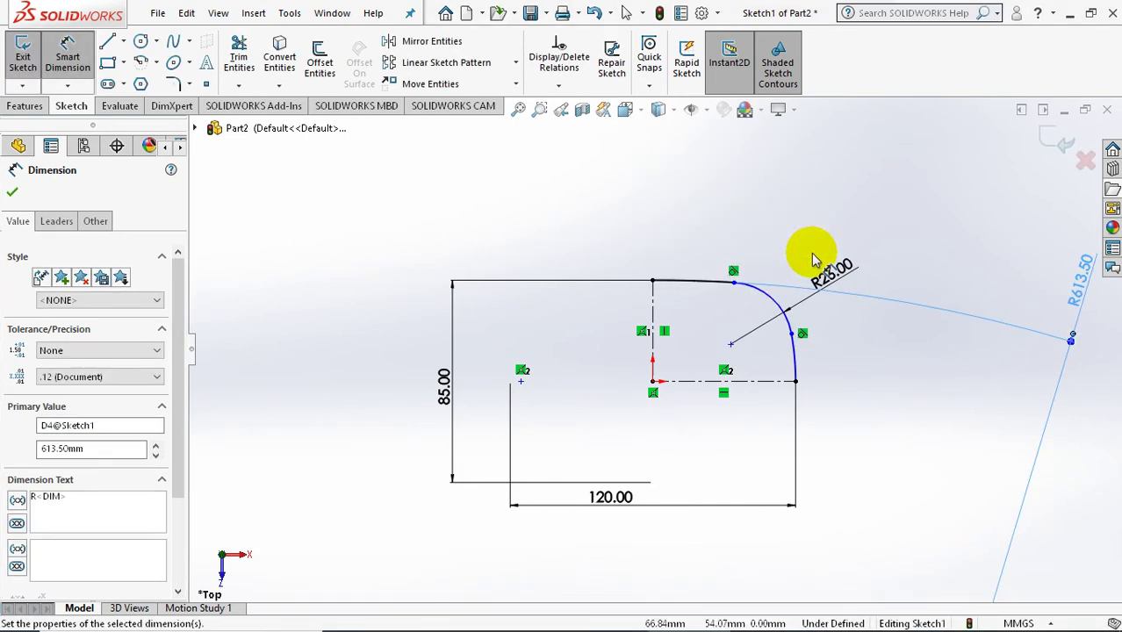
- Give the right arc a 296.6 mm radius dimension
click(815, 365)
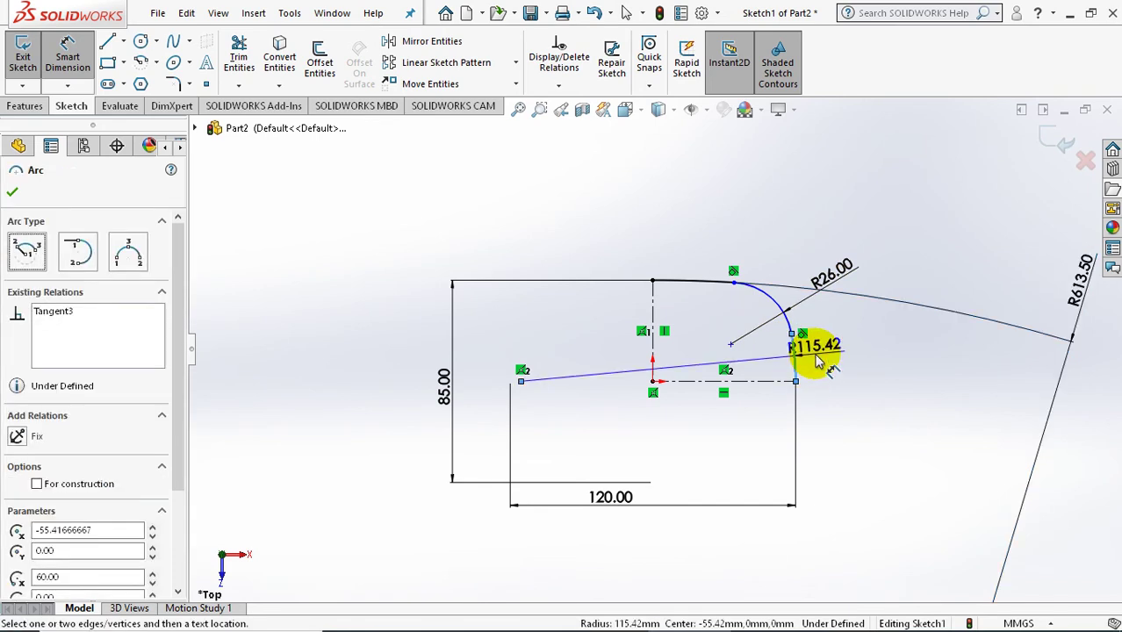
click(887, 404)
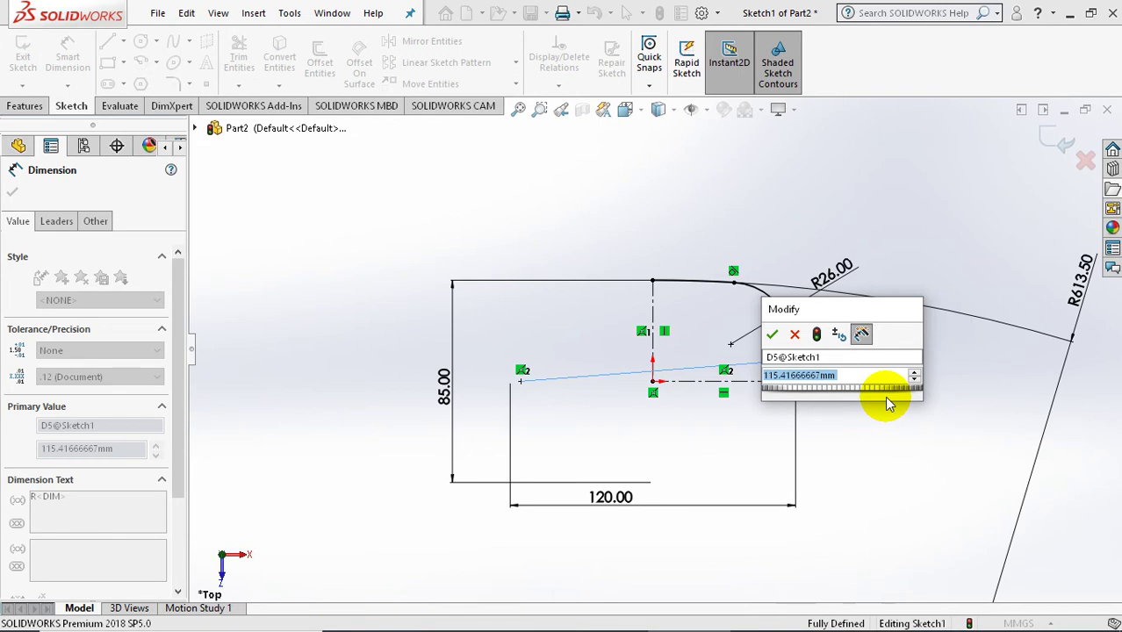
text(296)
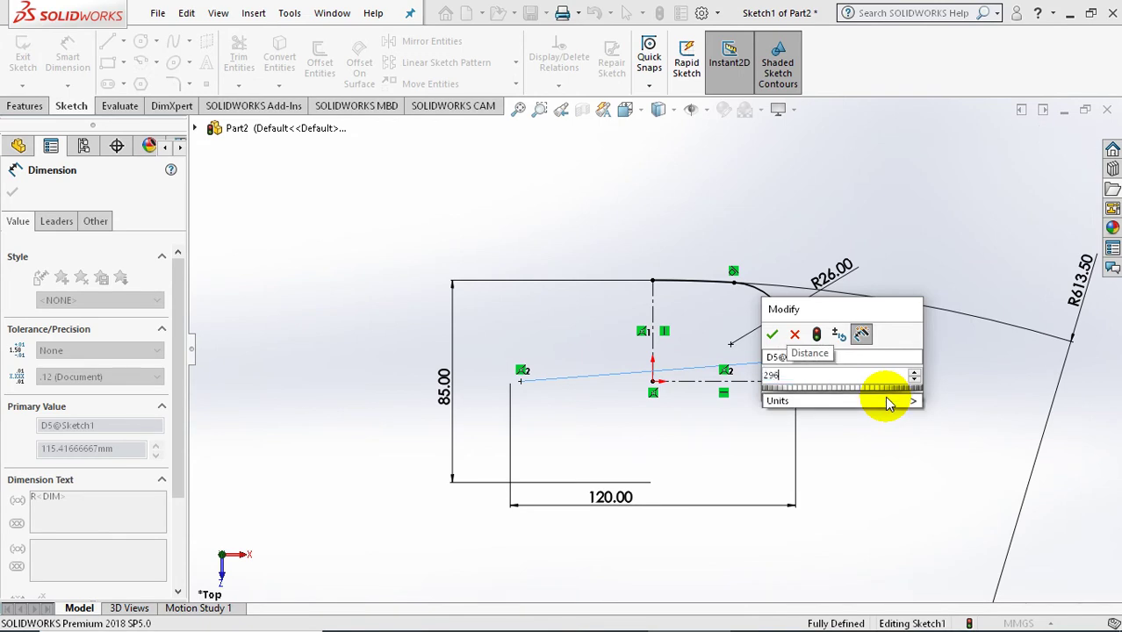
text(.6)
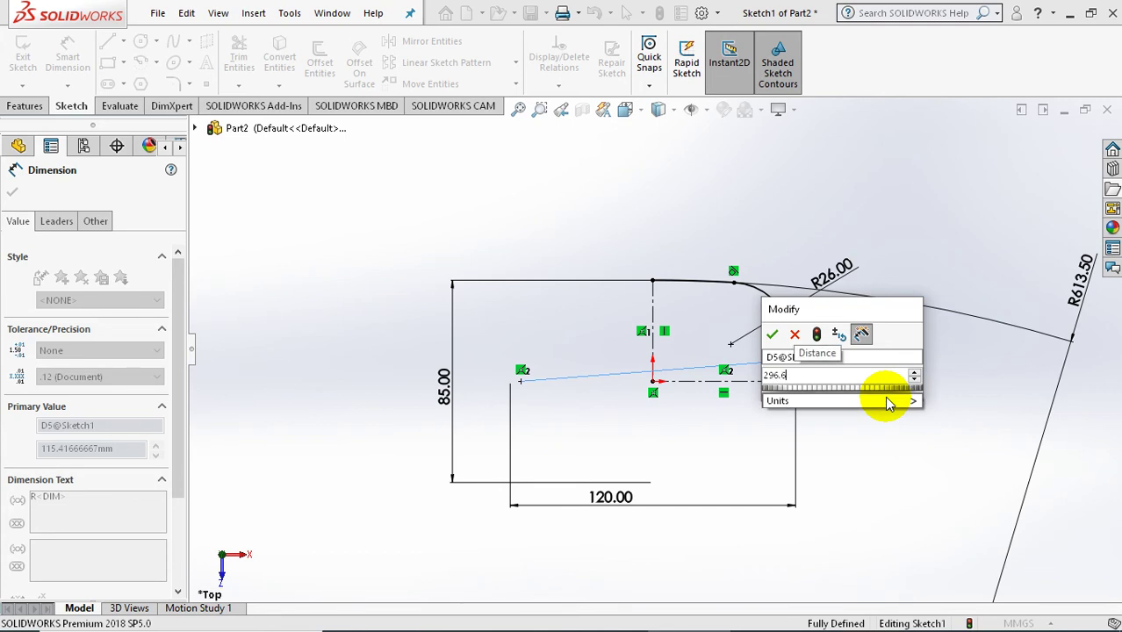
click(772, 333)
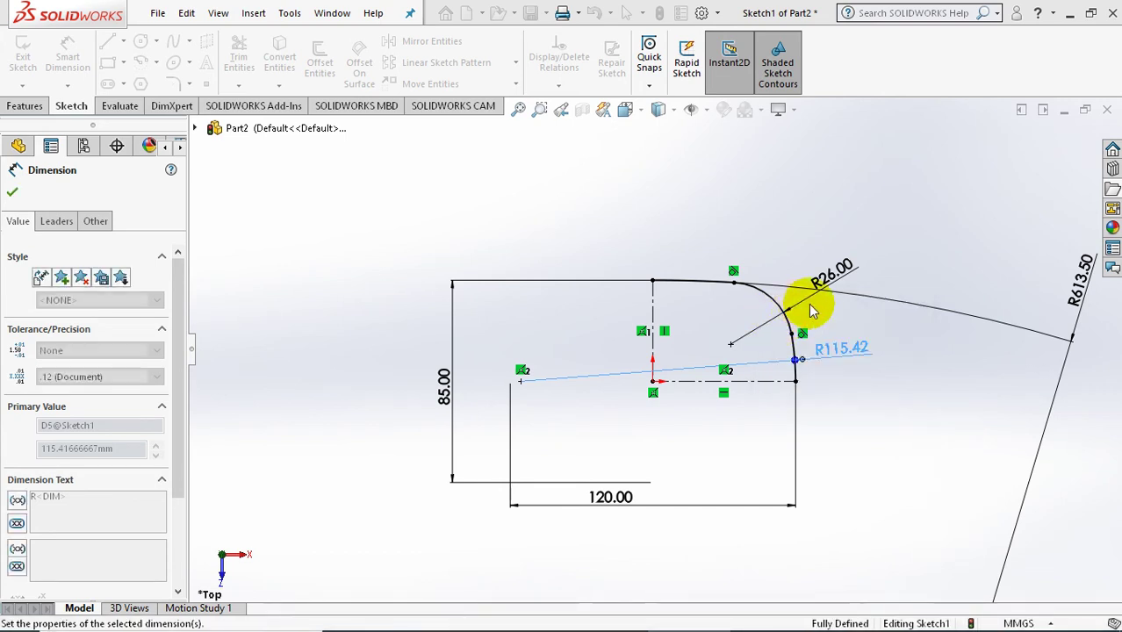
click(871, 364)
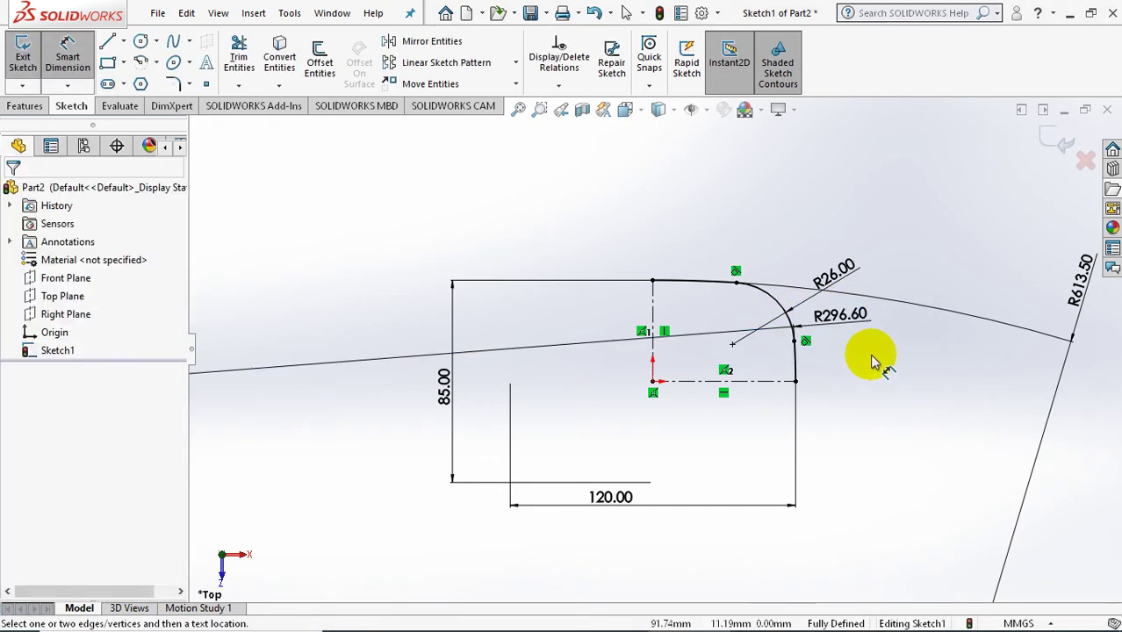
click(69, 50)
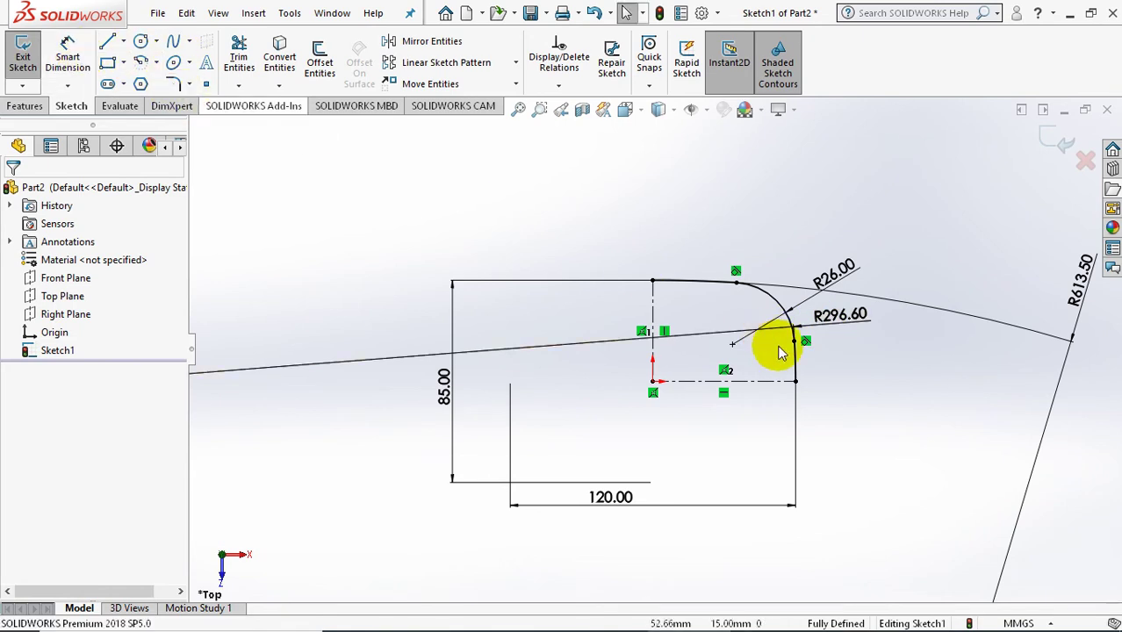
- Reposition the R296.60, R613.50 and R26.00 labels neatly around the sketch
drag(864, 319, 872, 358)
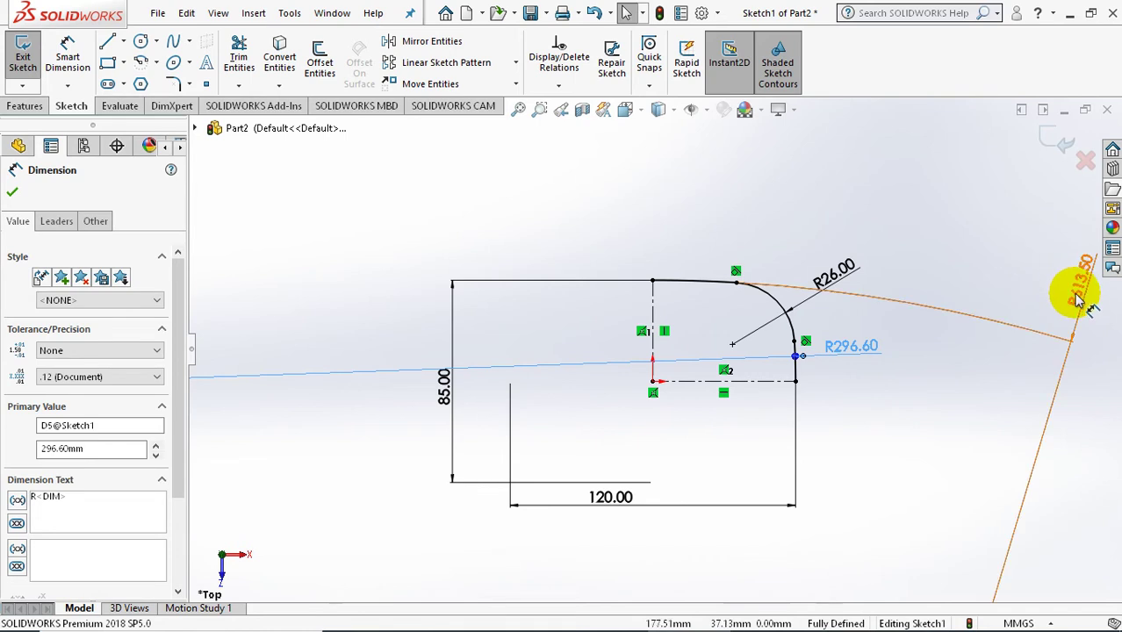
drag(1080, 299, 680, 259)
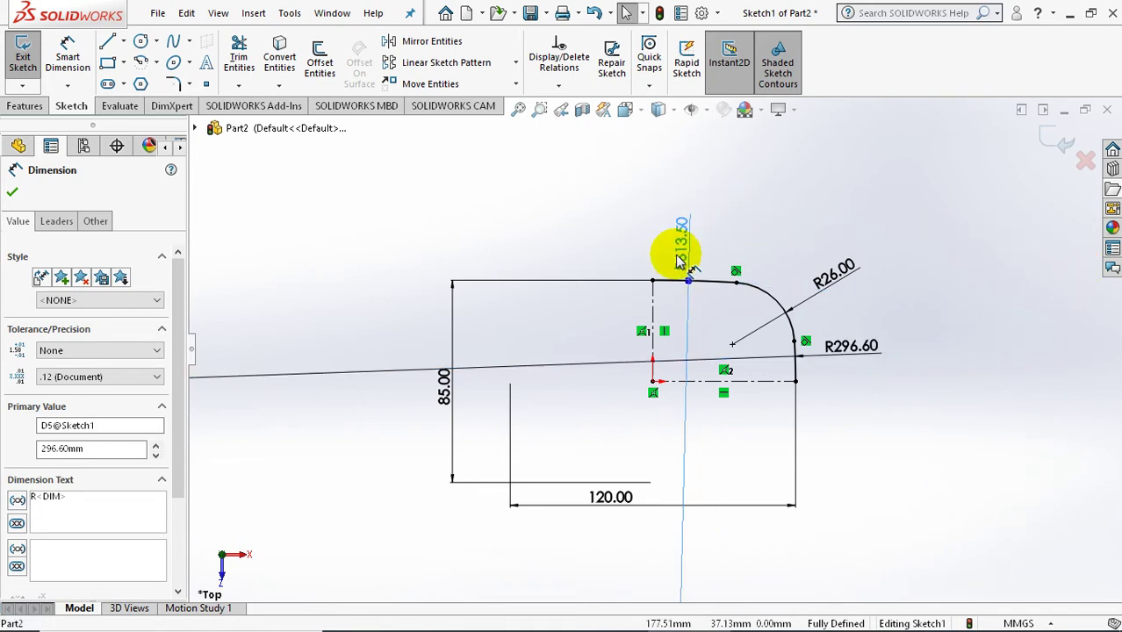
click(742, 234)
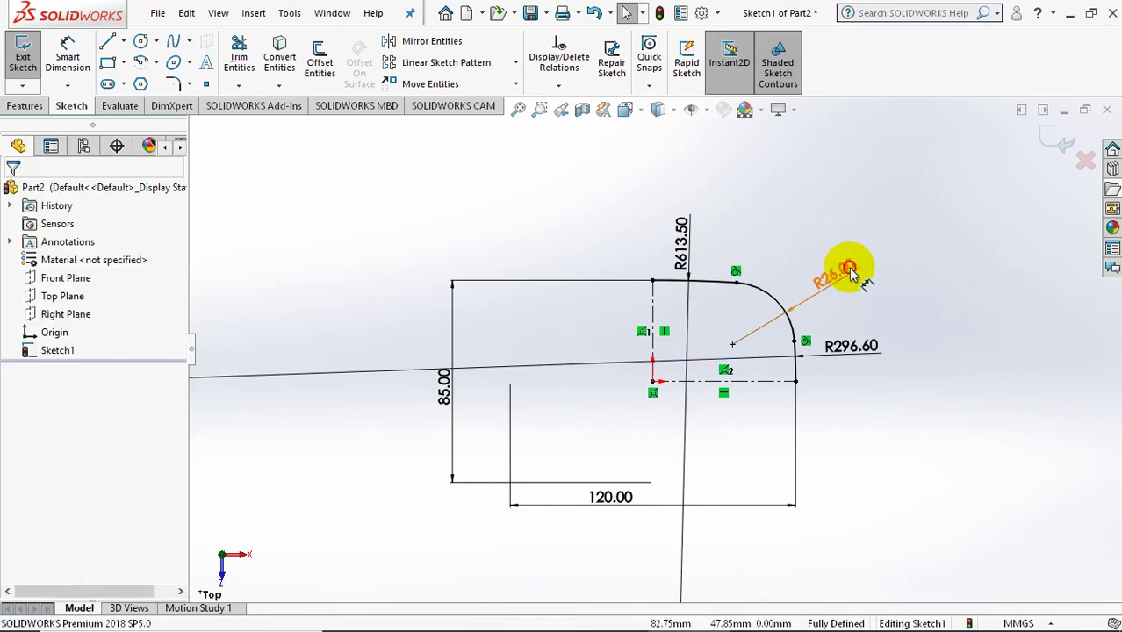
drag(850, 274, 818, 274)
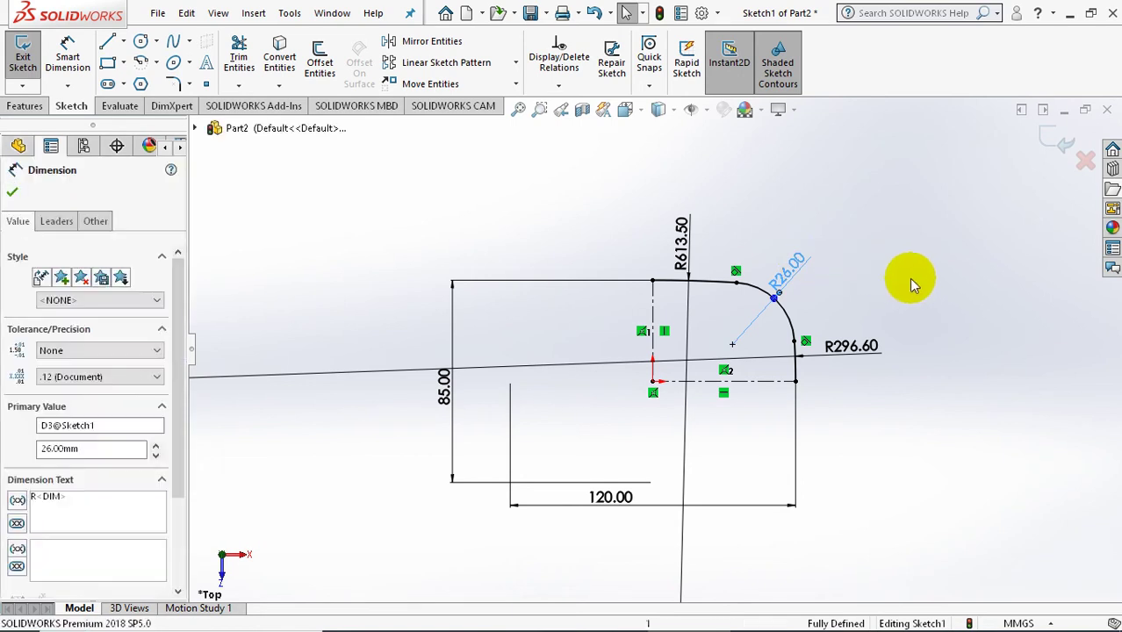
click(896, 207)
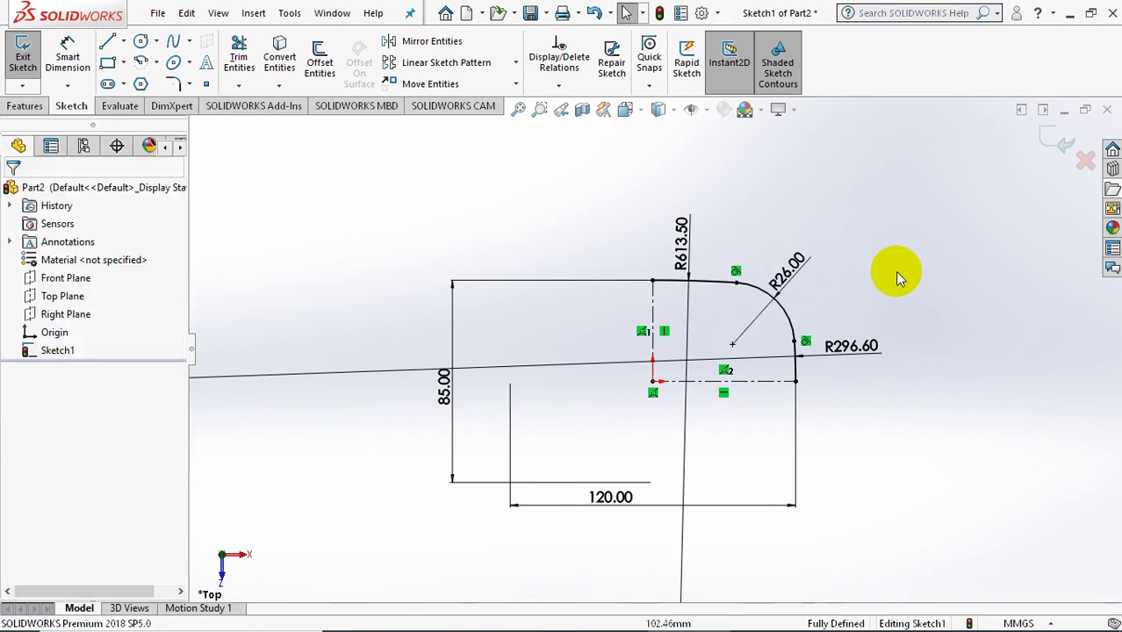
- Exit Sketch1 and orbit the view to see the profile at an angle
click(1054, 146)
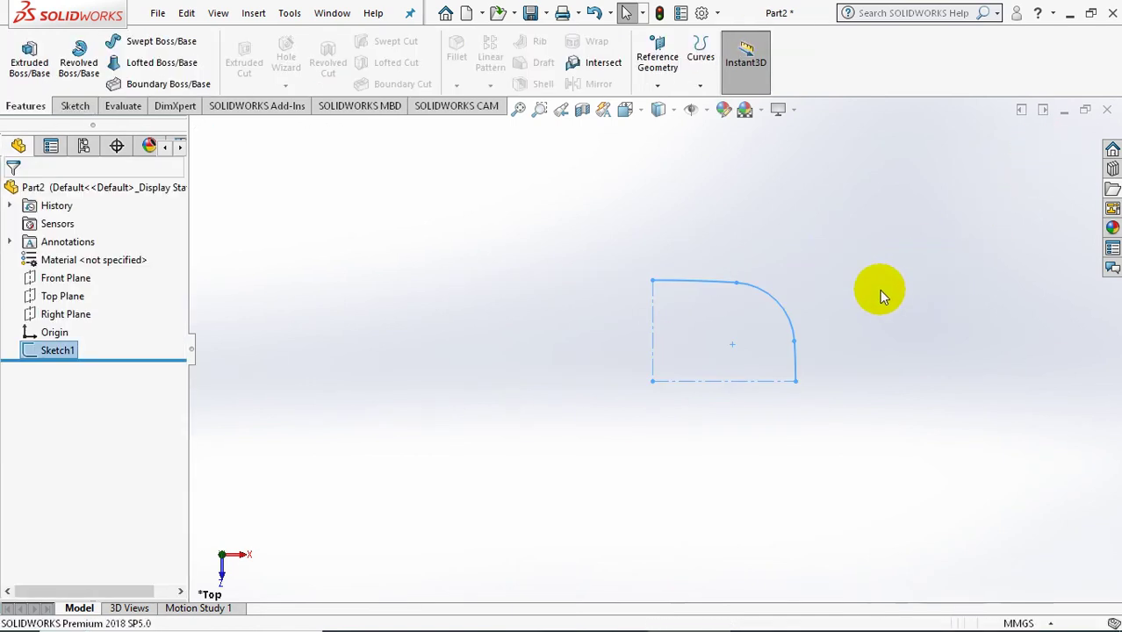
mouse_move(578, 330)
middle_down()
mouse_move(611, 220)
mouse_move(584, 200)
mouse_move(856, 331)
mouse_move(840, 338)
middle_up()
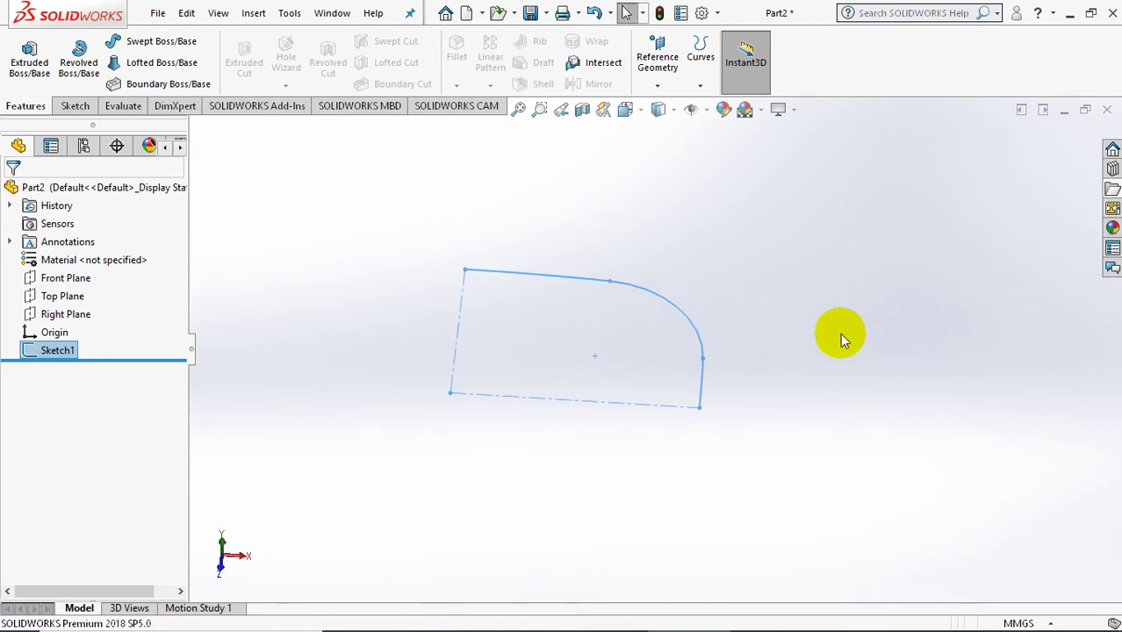
click(842, 318)
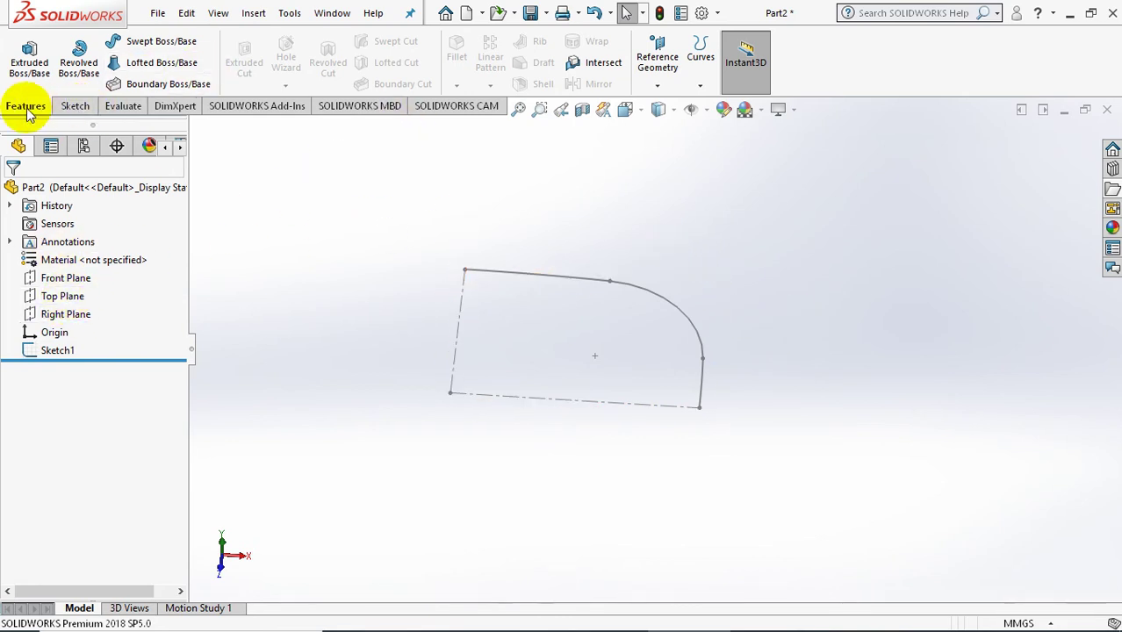
click(661, 87)
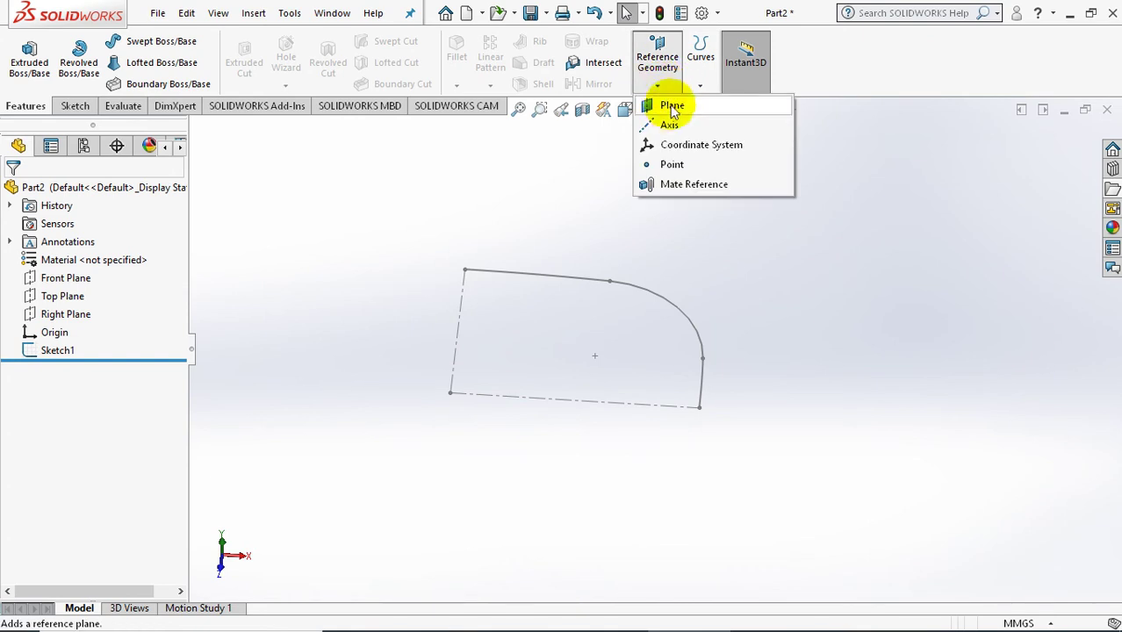
- Create Plane1 parallel to the Top Plane at a 20 mm offset
click(672, 107)
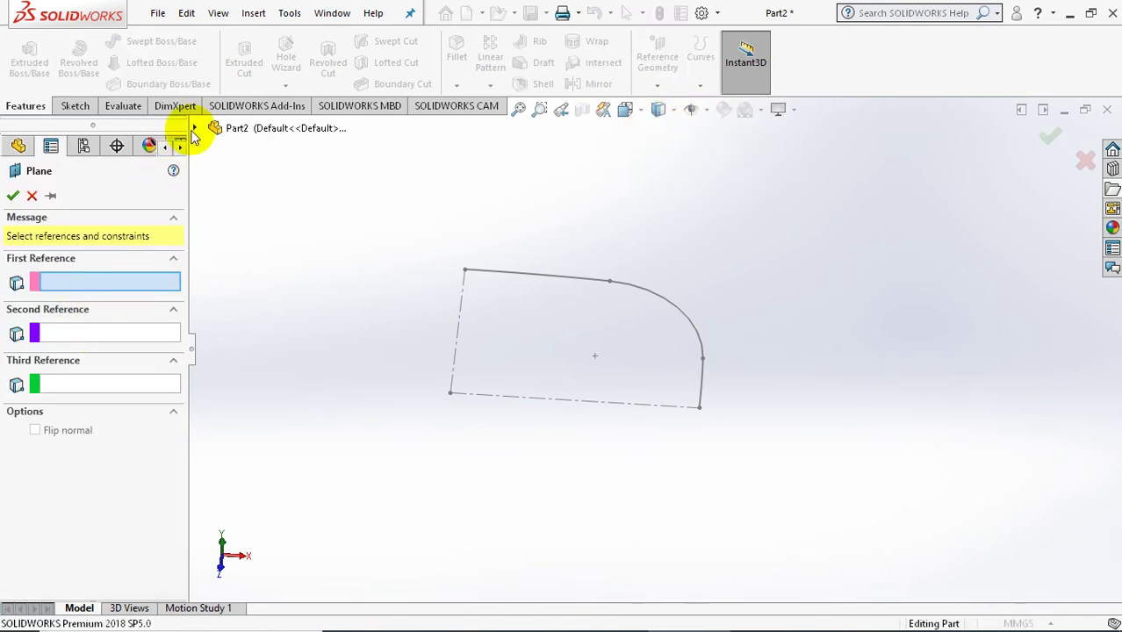
click(194, 128)
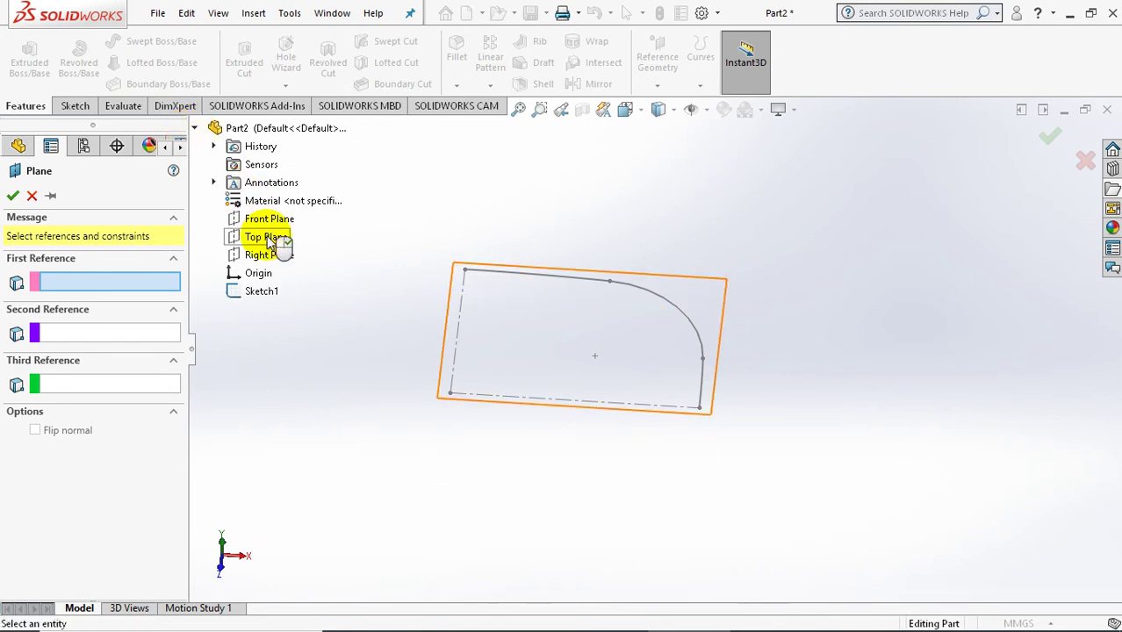
click(266, 237)
double_click(52, 397)
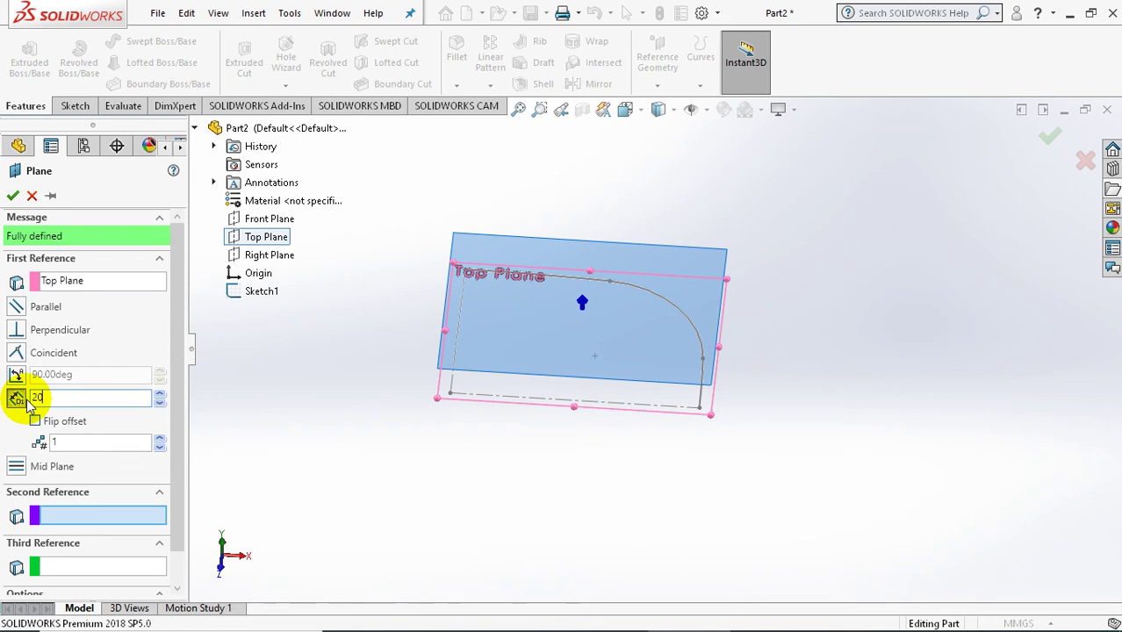
key(Return)
click(12, 196)
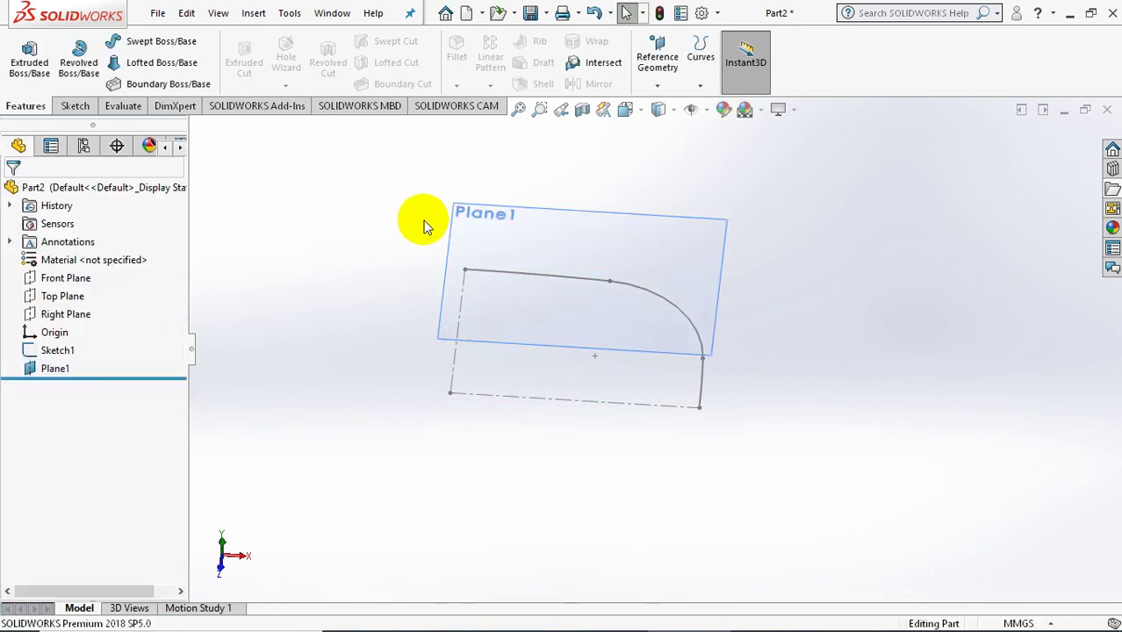
- Select Plane1 and paste the copied Sketch1 profile onto it as Sketch2
right_click(63, 353)
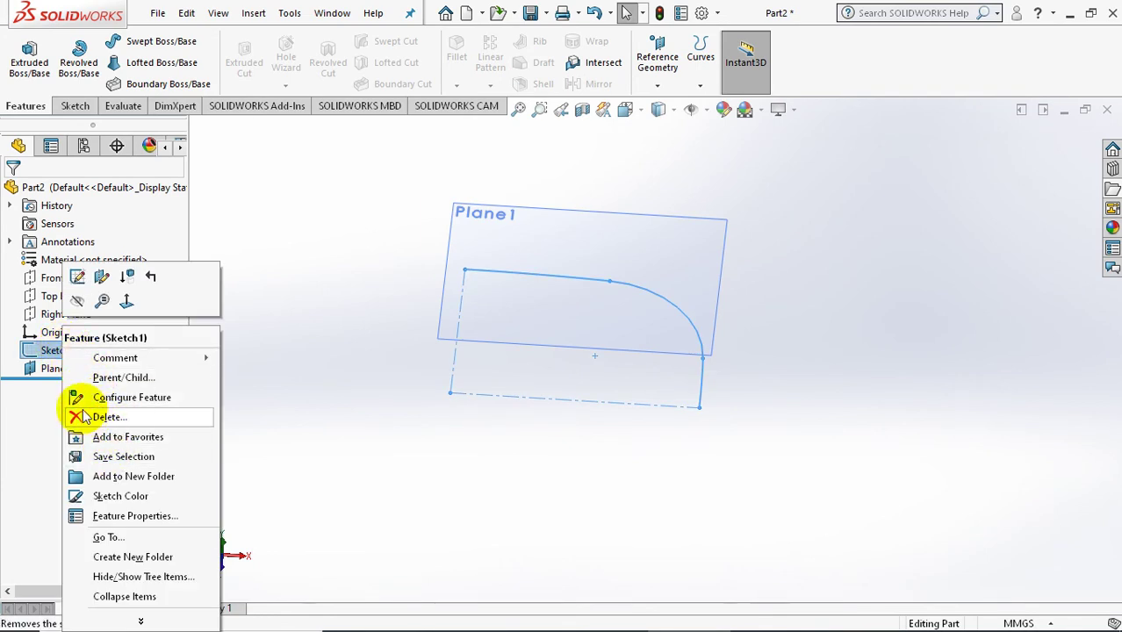
click(58, 350)
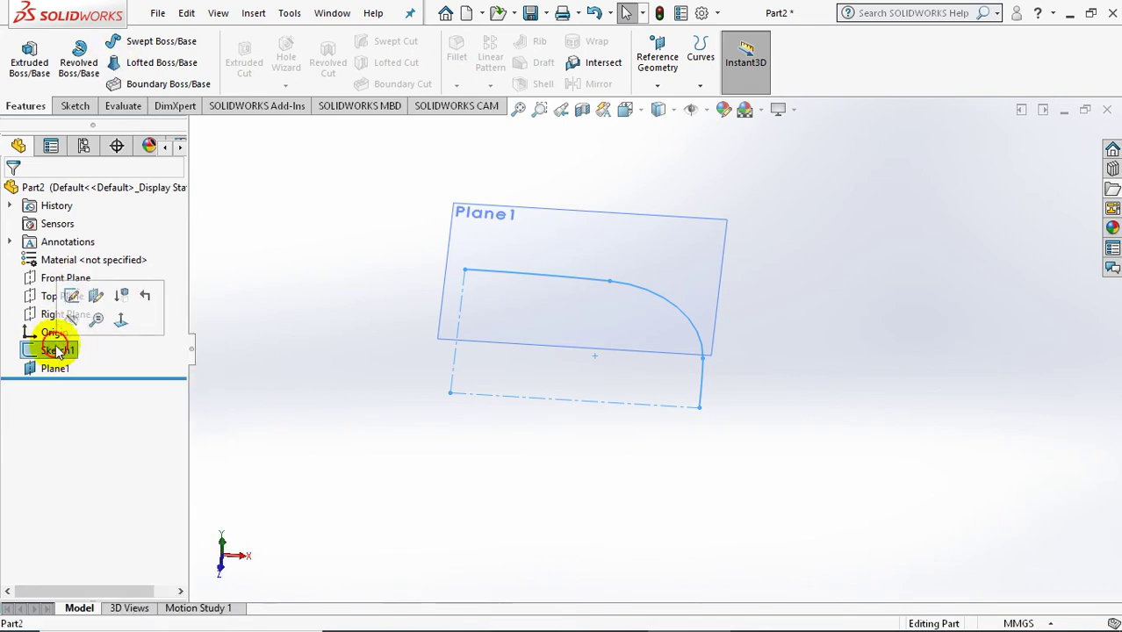
click(186, 13)
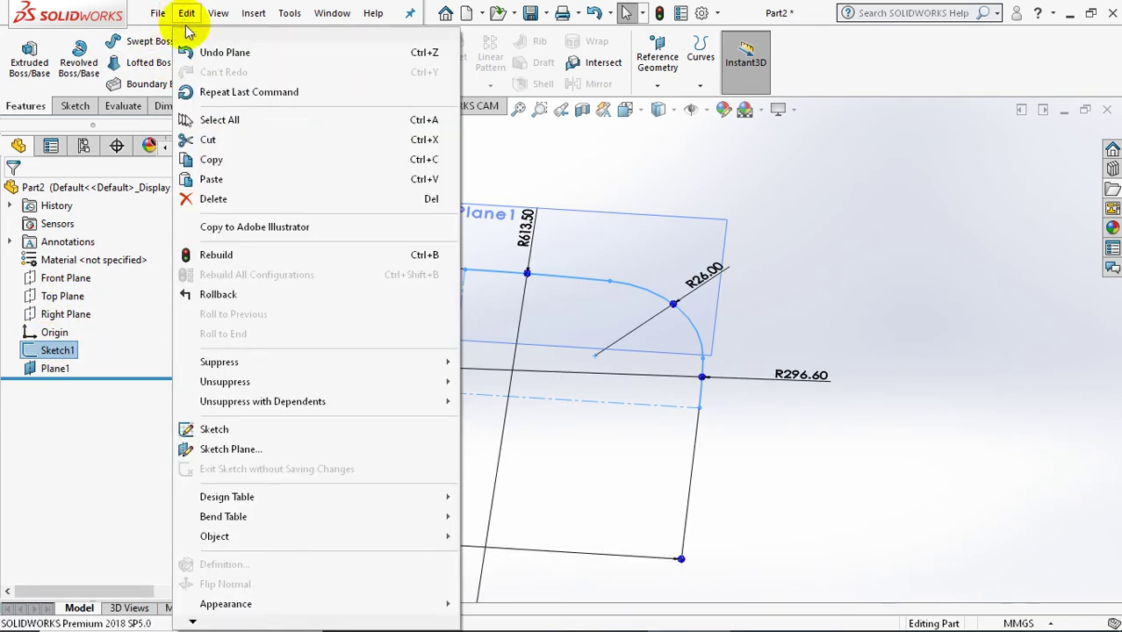
click(212, 160)
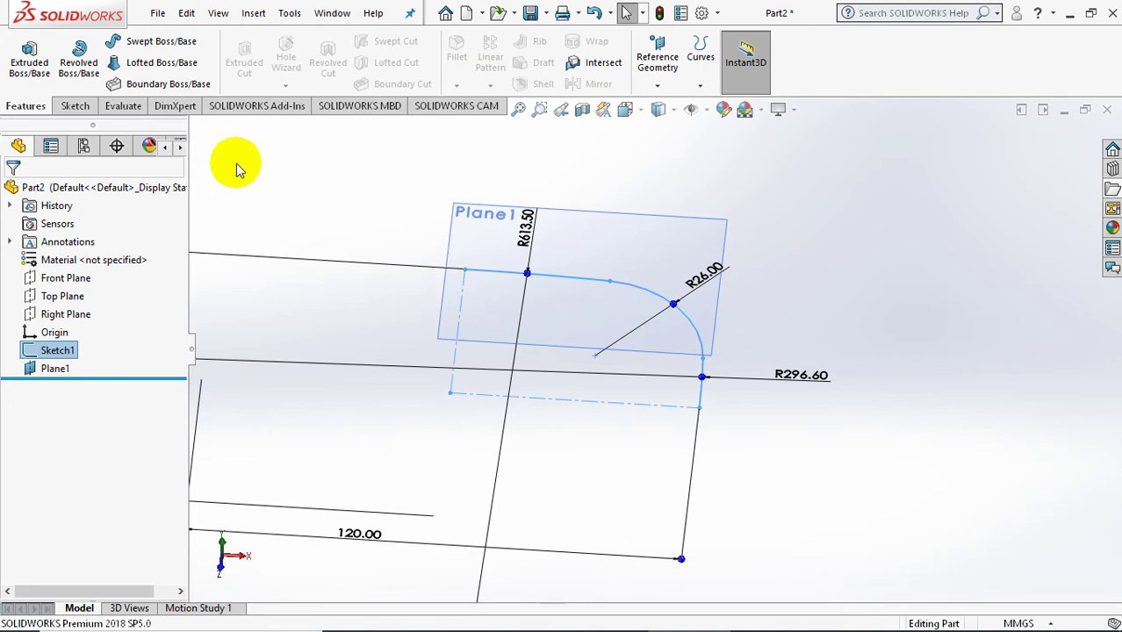
click(277, 173)
click(536, 211)
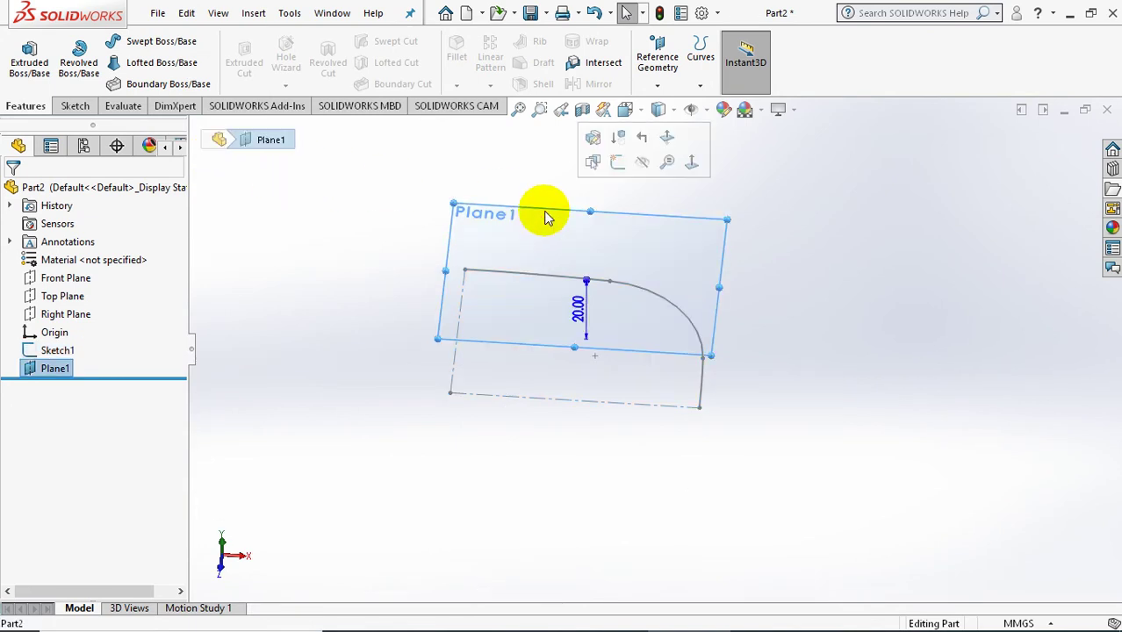
click(186, 12)
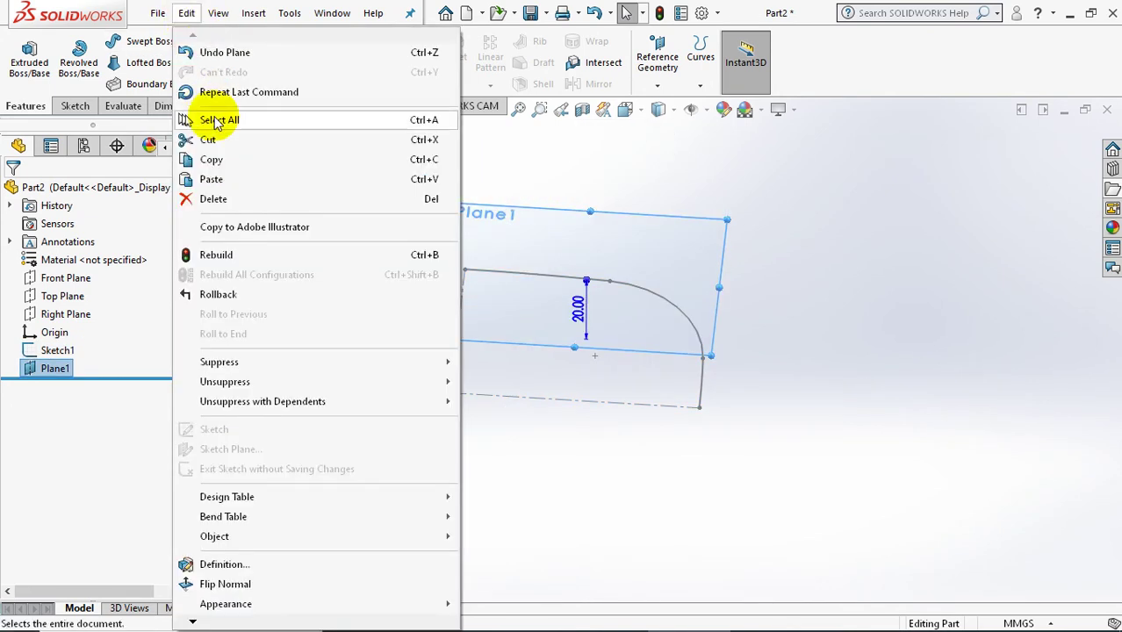
click(215, 179)
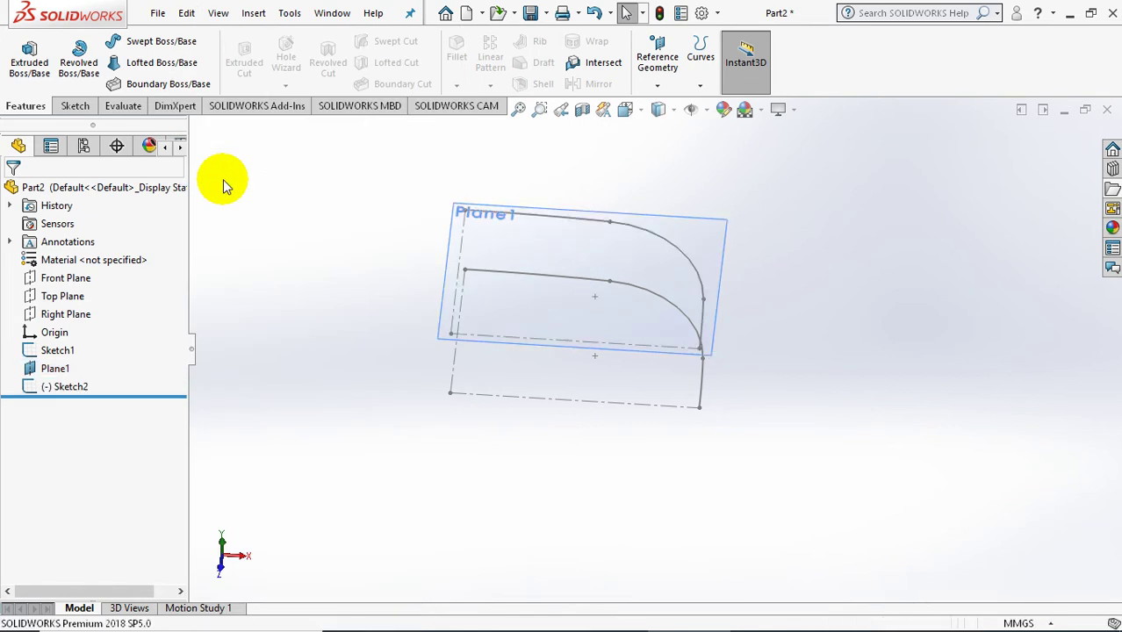
- Show Sketch2's dimensions and view its plane face-on
click(77, 391)
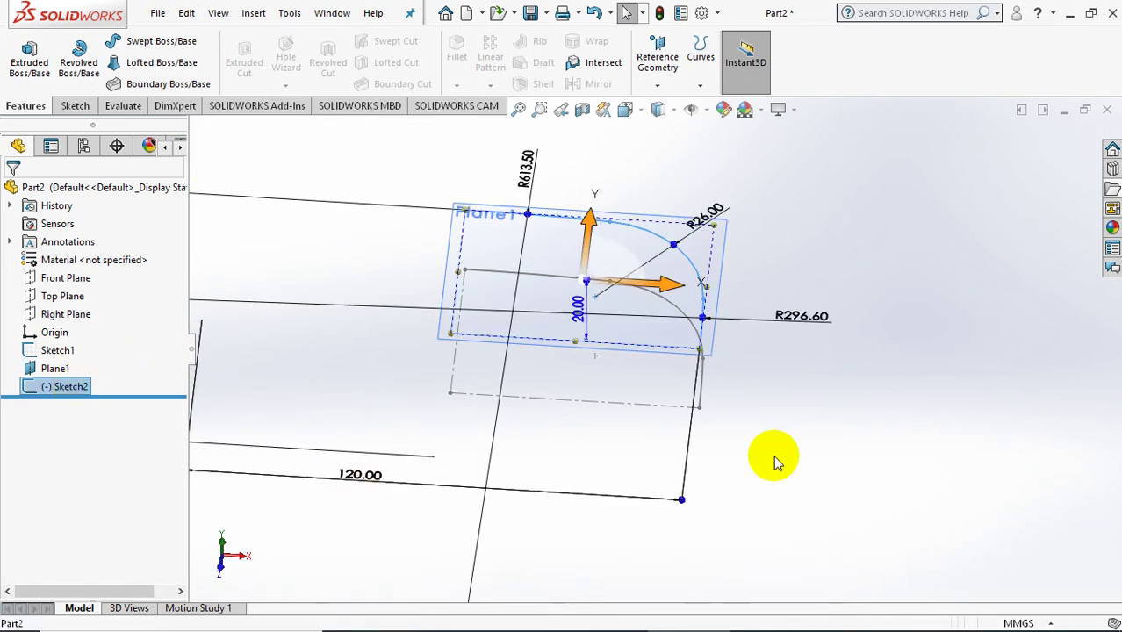
key(space)
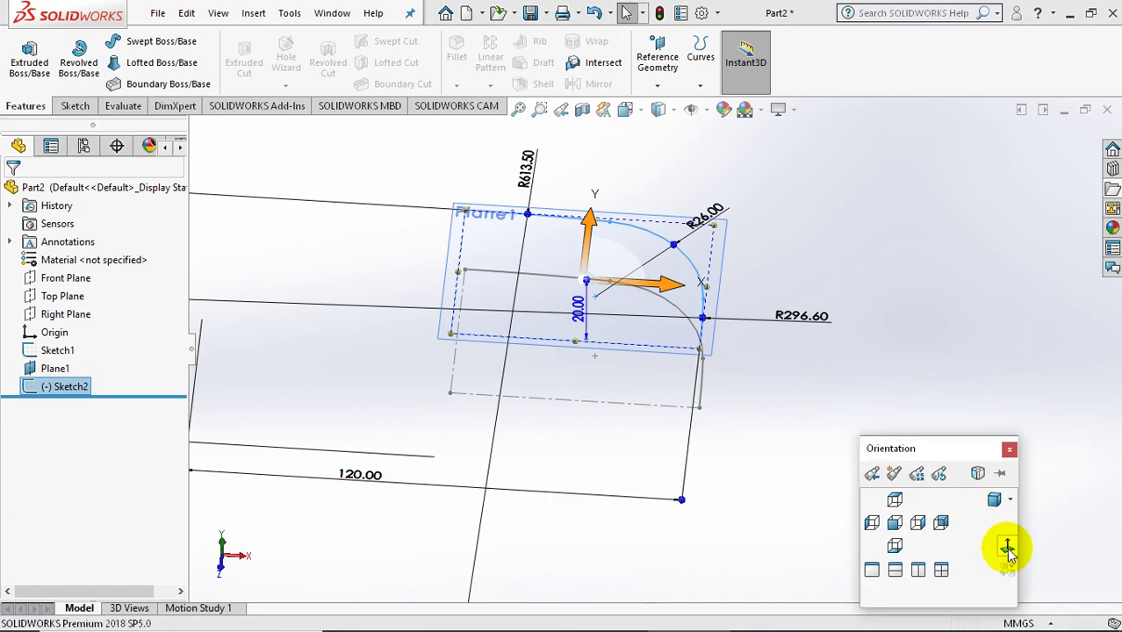
click(1007, 546)
click(1004, 364)
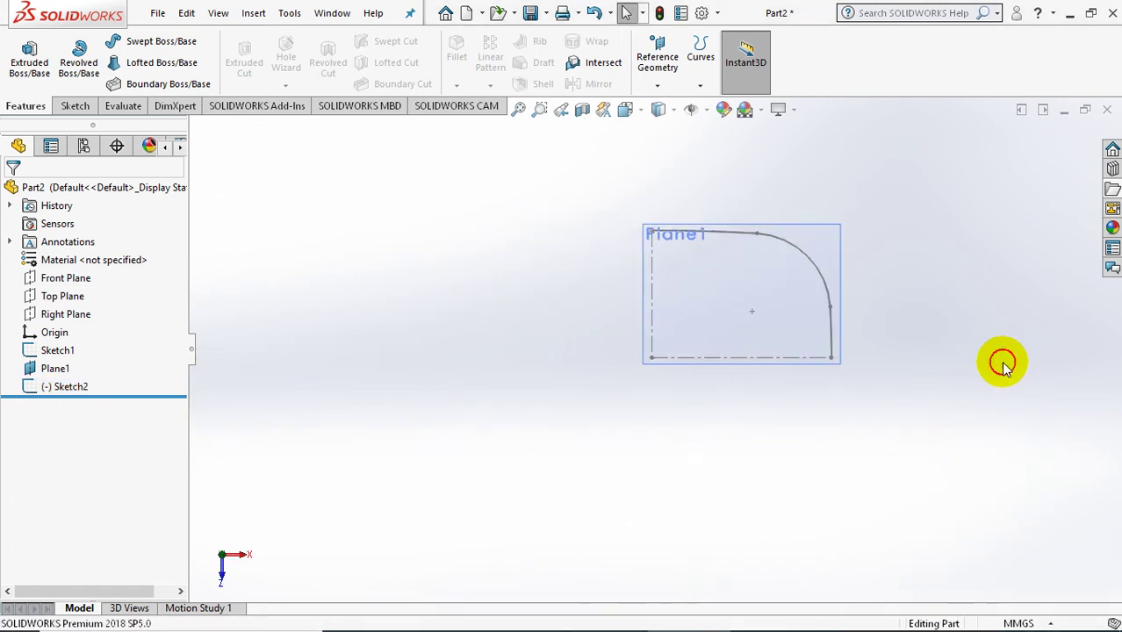
scroll(891, 270, down, 1)
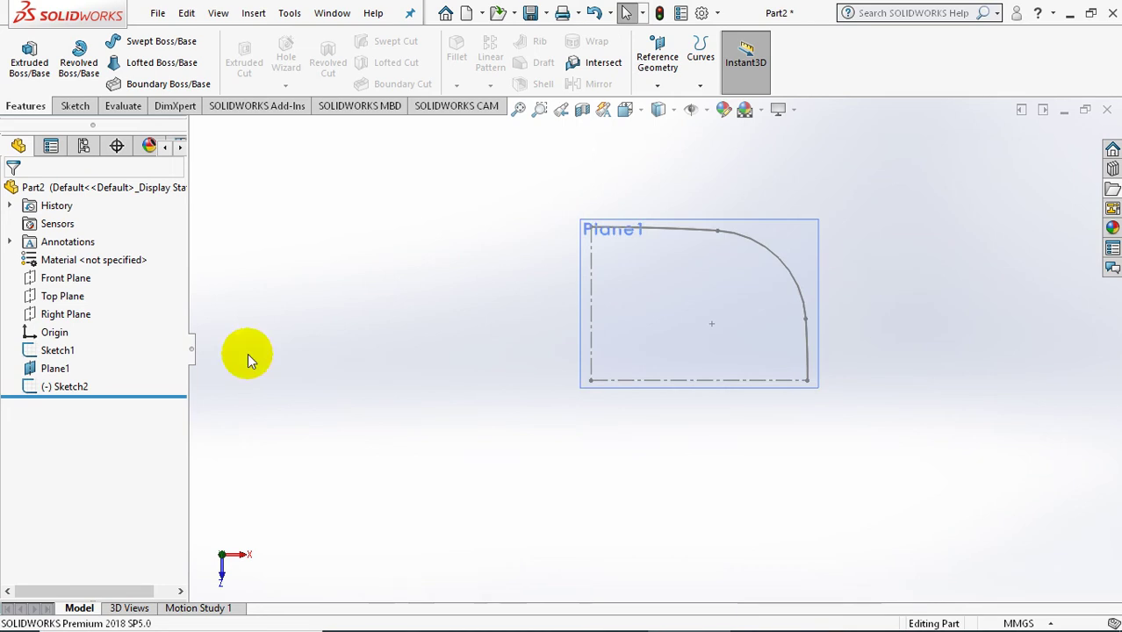
click(65, 386)
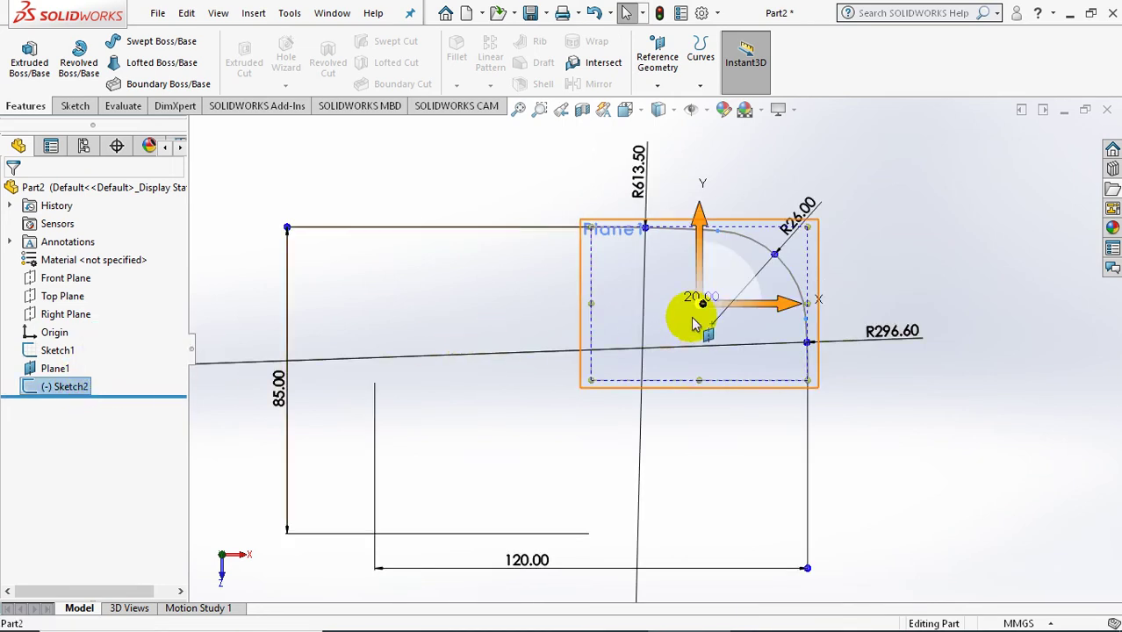
scroll(726, 441, up, 1)
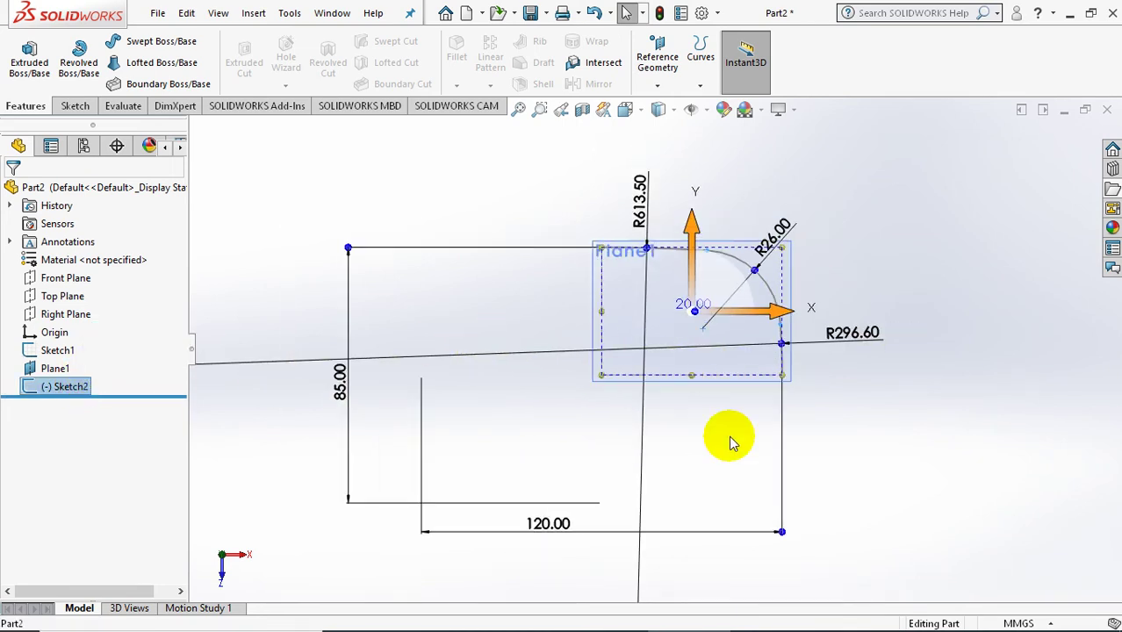
- Change Sketch2's width from 120 to 84 and height from 85 to 49
double_click(563, 527)
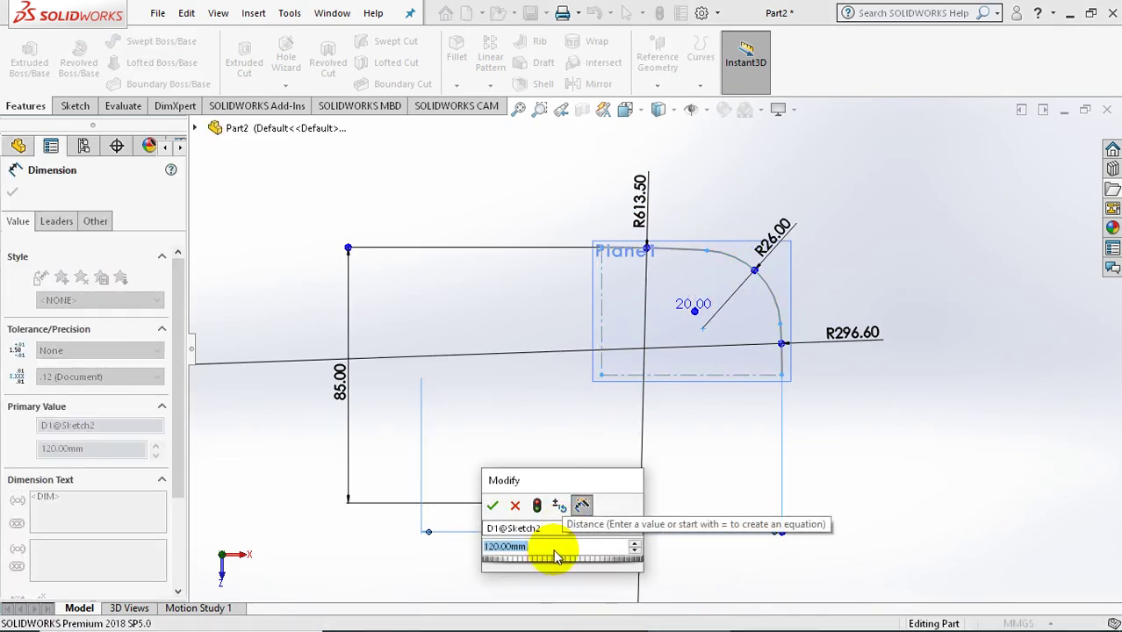
text(84)
key(Return)
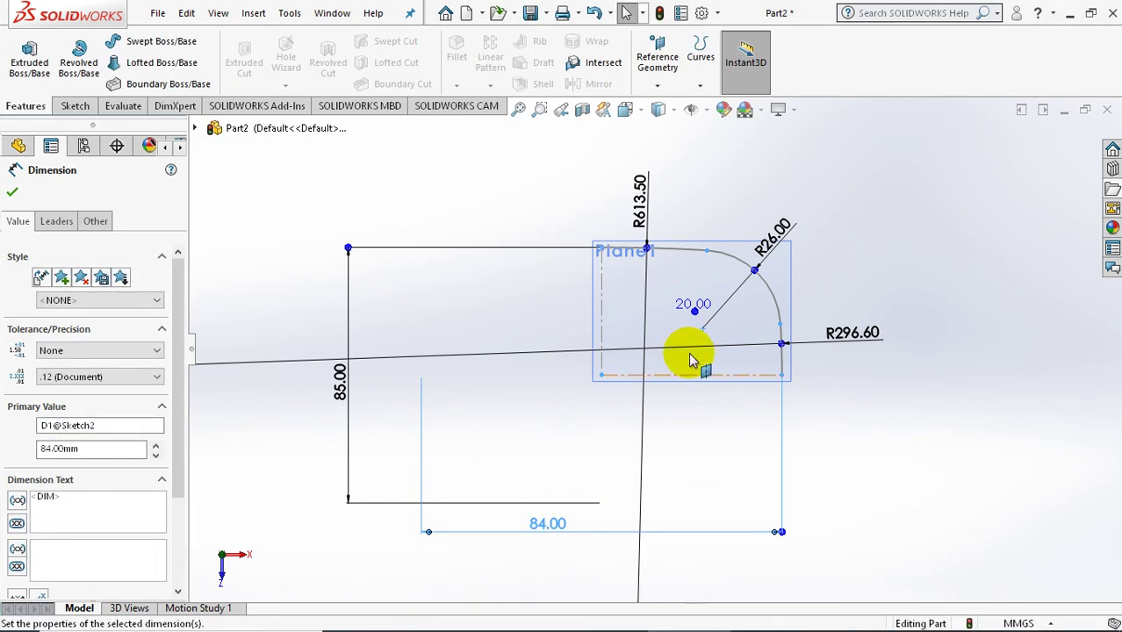
key(Escape)
double_click(338, 376)
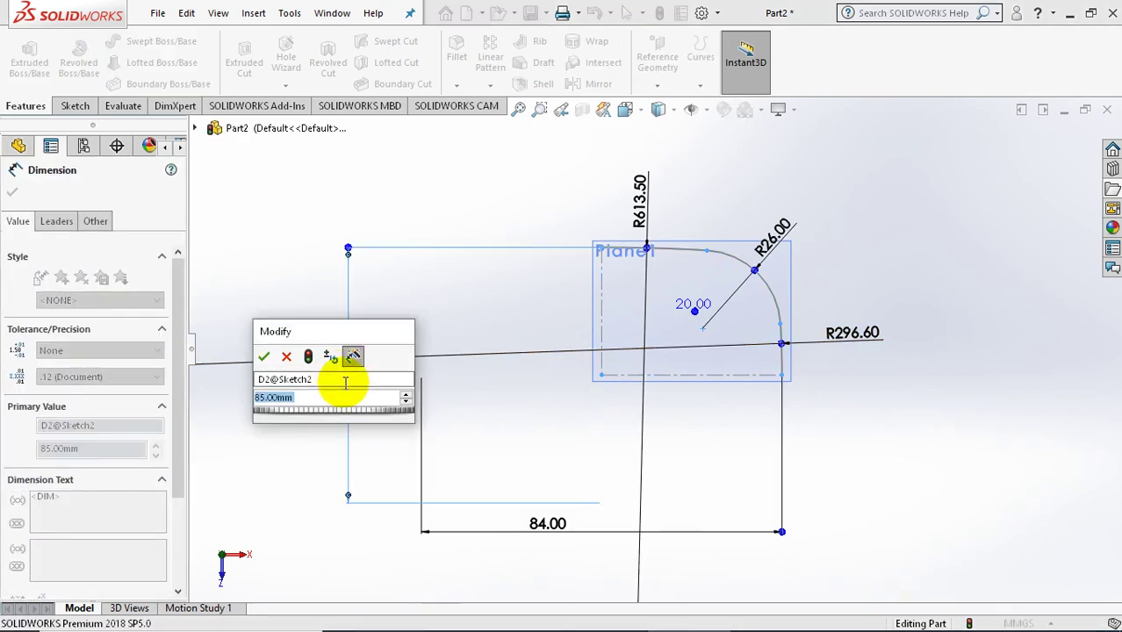
text(49)
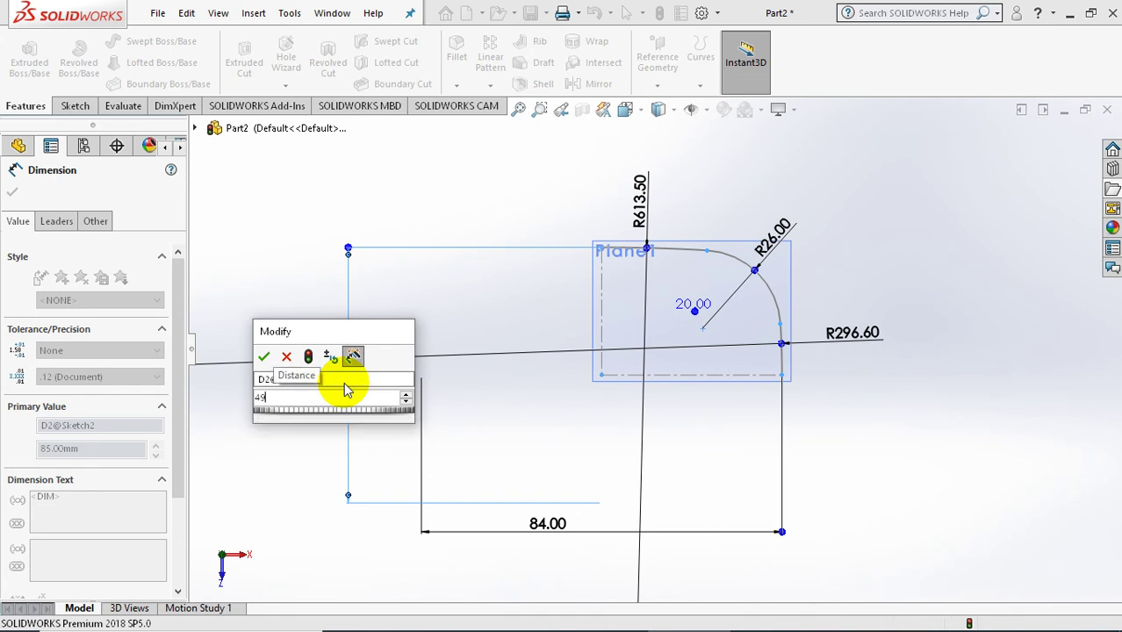
key(Return)
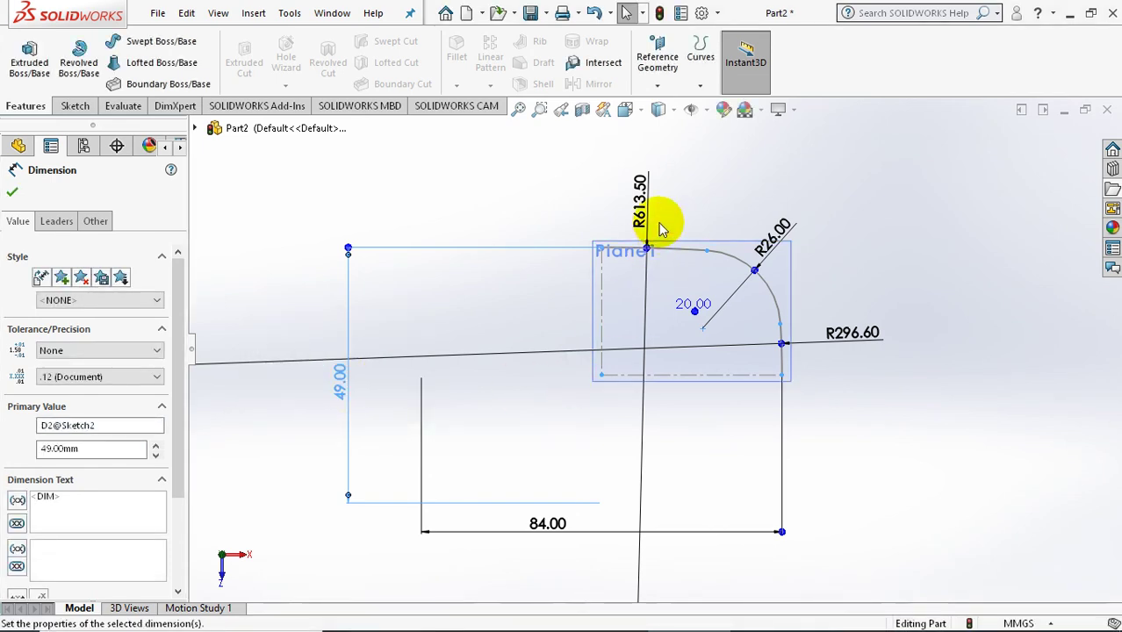
key(Escape)
- Change the radii to R10 corner, R220.80 right arc and R555 top arc
double_click(794, 234)
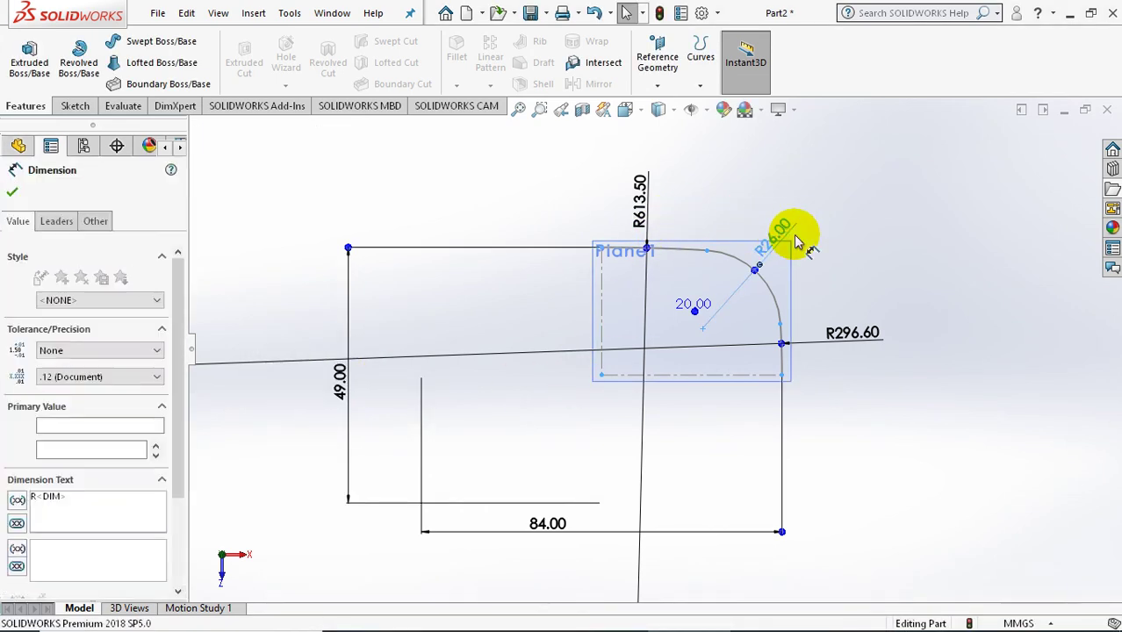
text(10)
key(Return)
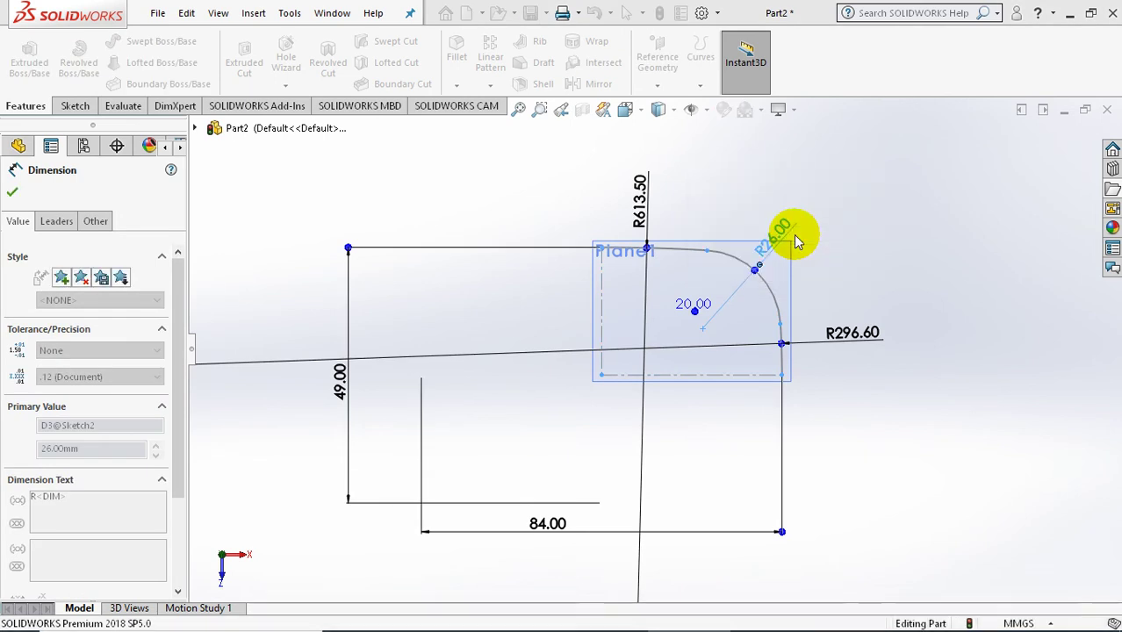
click(847, 331)
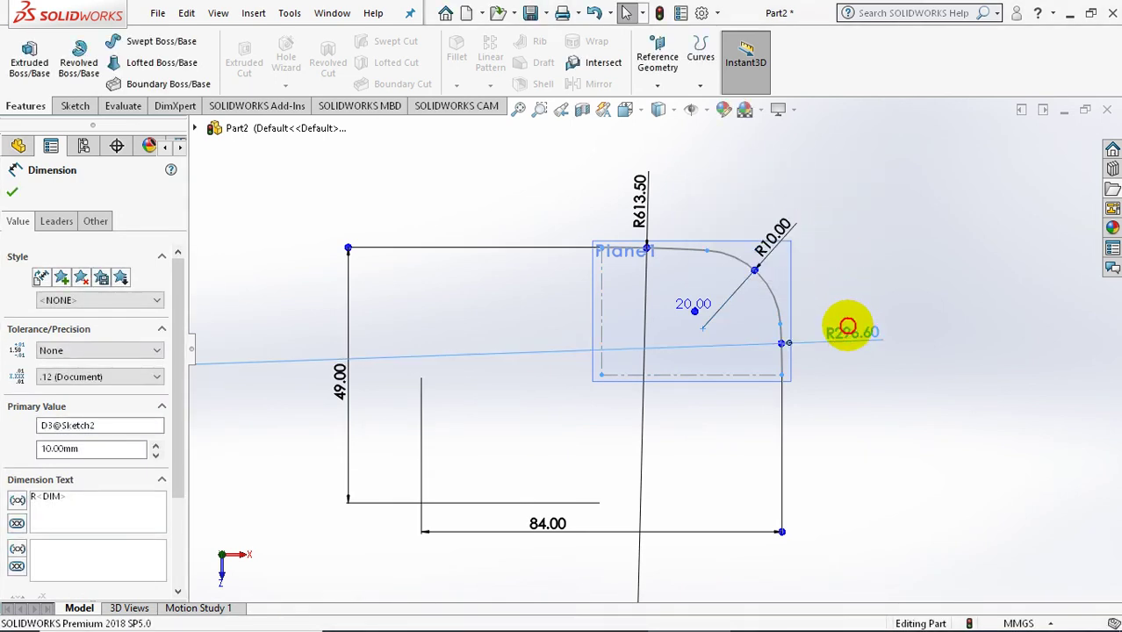
click(929, 345)
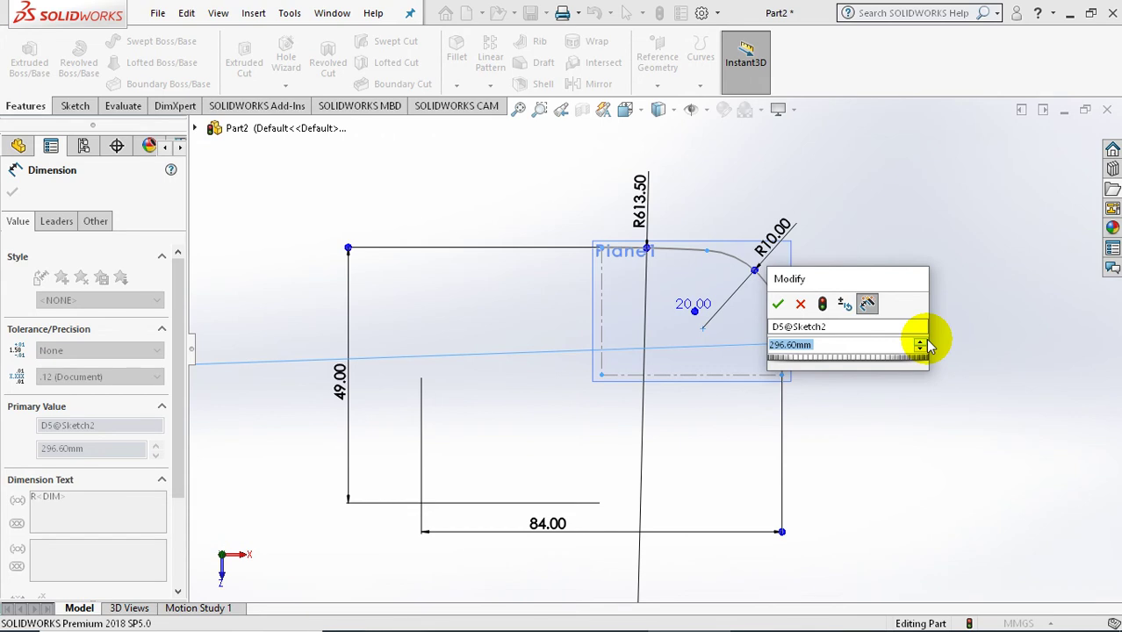
text(220.8)
key(Return)
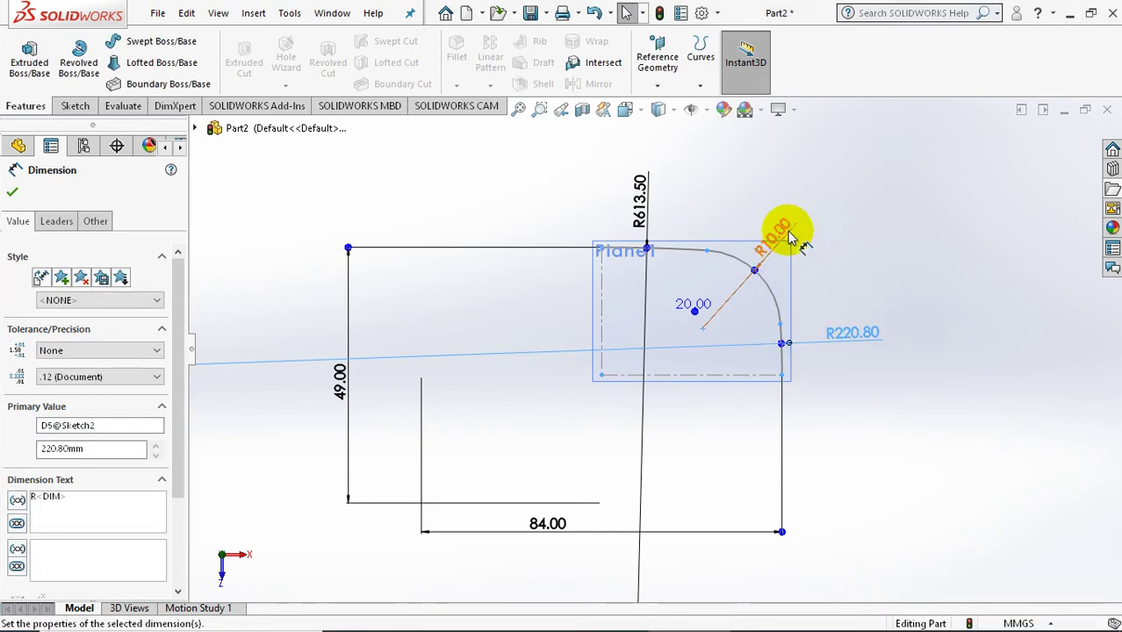
click(646, 190)
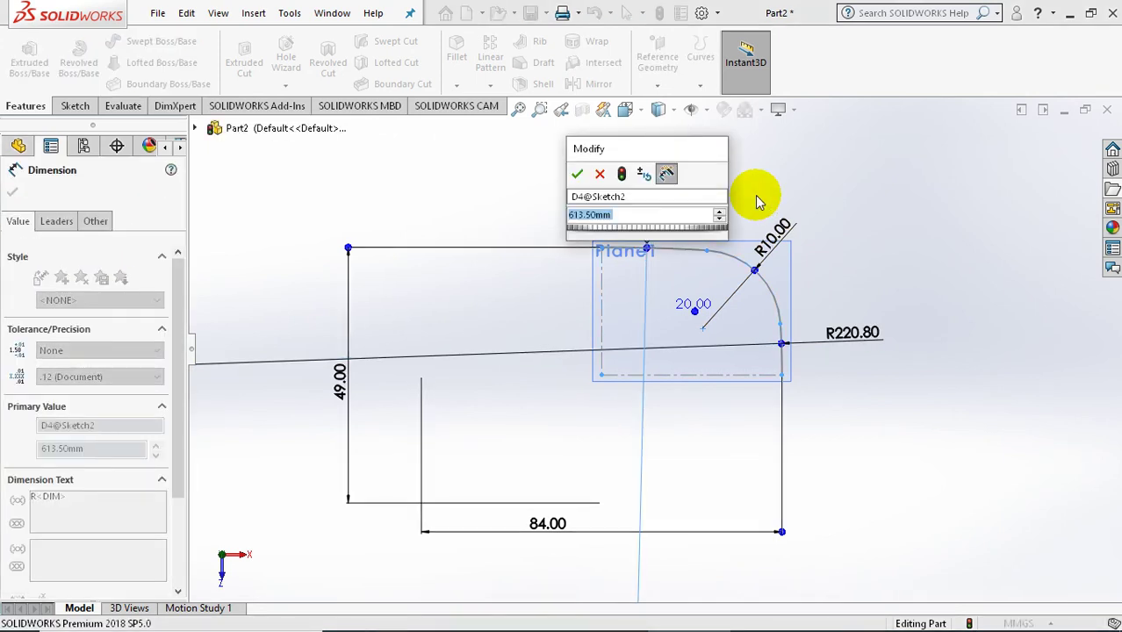
key(BackSpace)
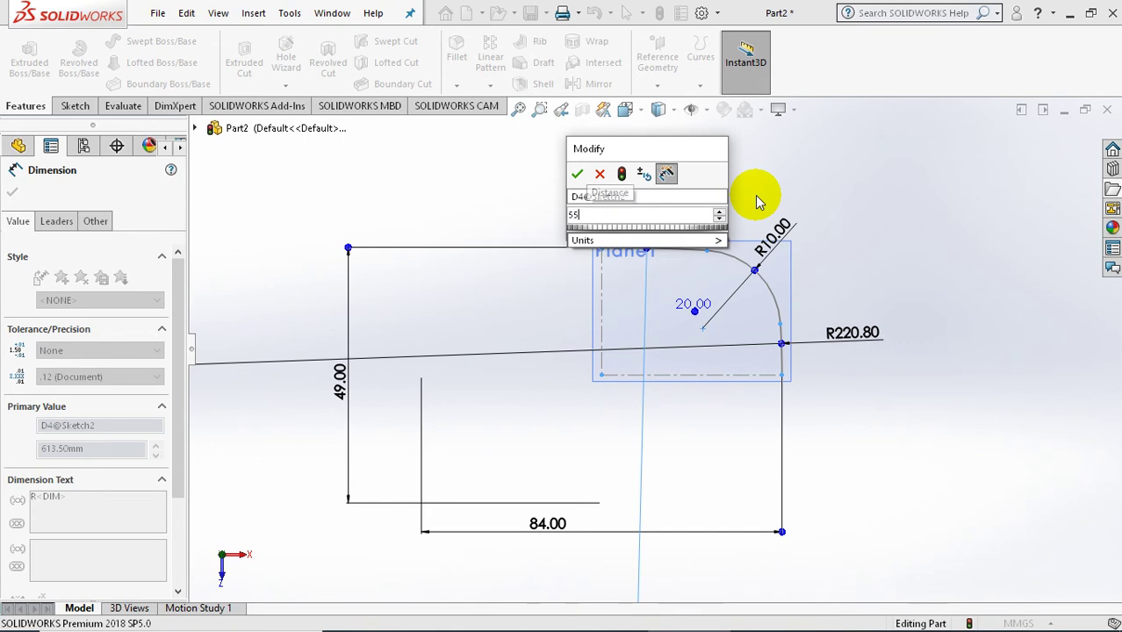
key(Escape)
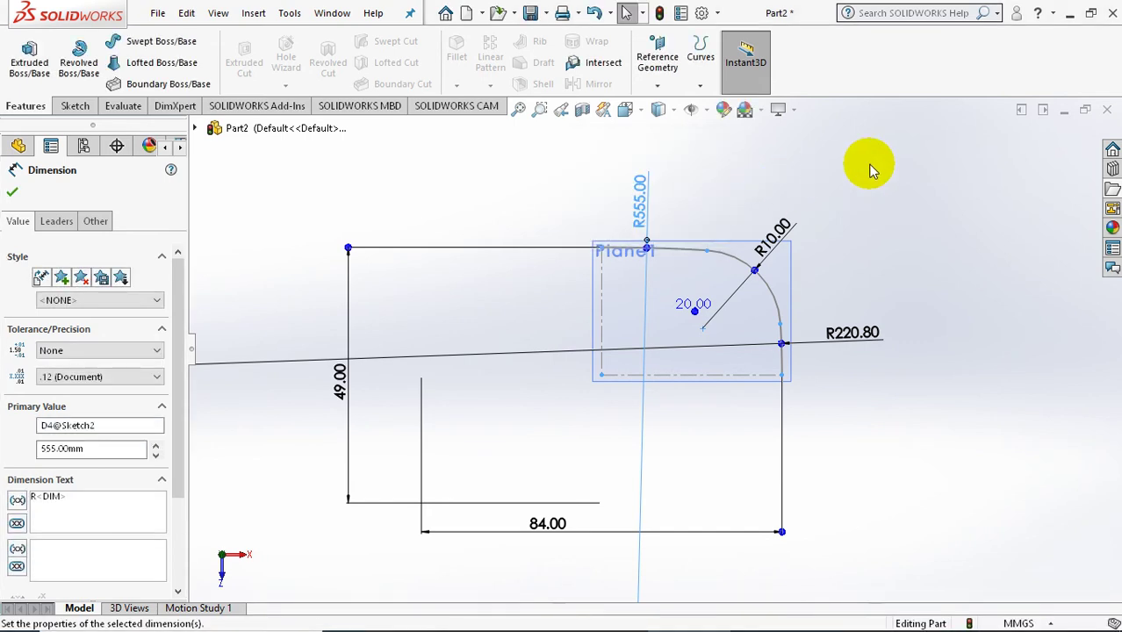
click(15, 191)
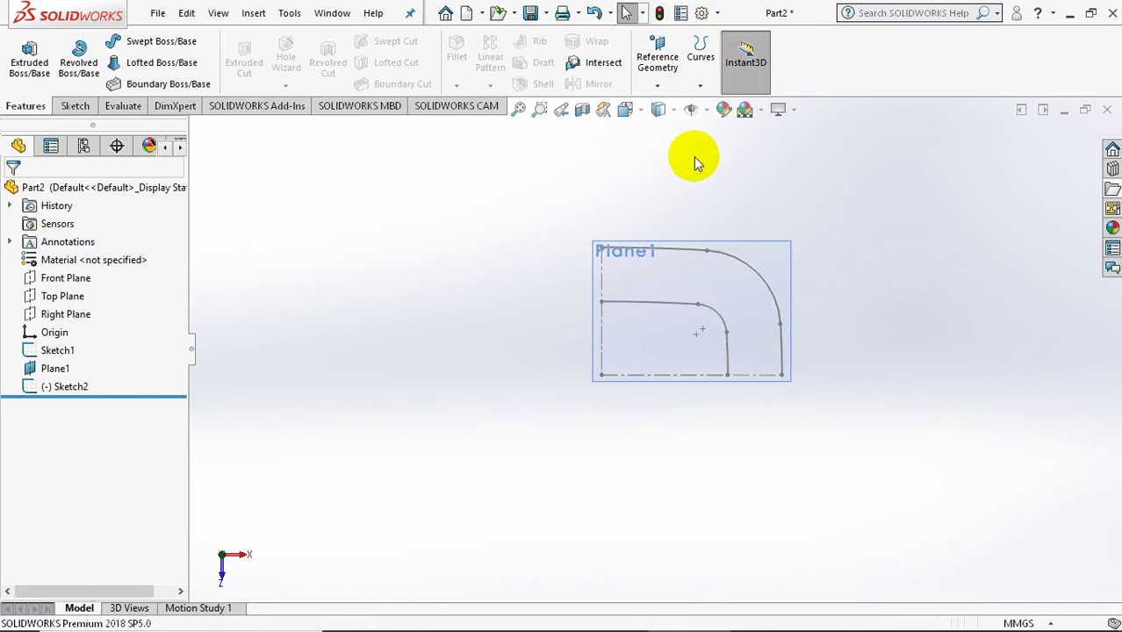
- Orbit around both sketches, comparing Sketch2's dimensions with Sketch1's
mouse_move(626, 336)
middle_down()
mouse_move(634, 240)
mouse_move(621, 214)
middle_up()
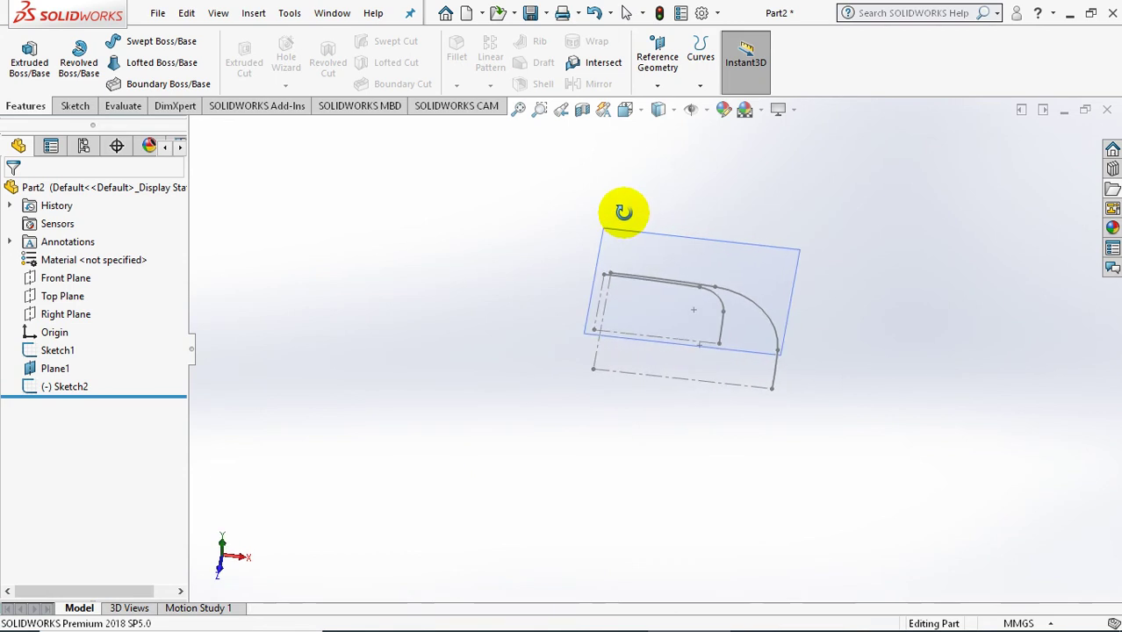
click(69, 387)
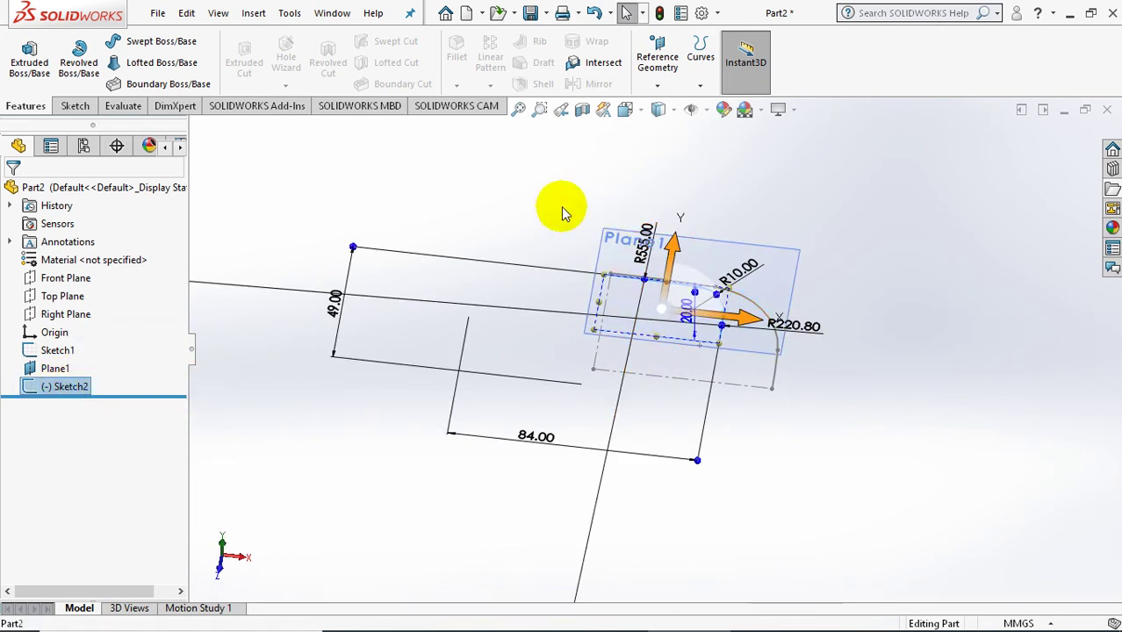
click(559, 212)
click(54, 350)
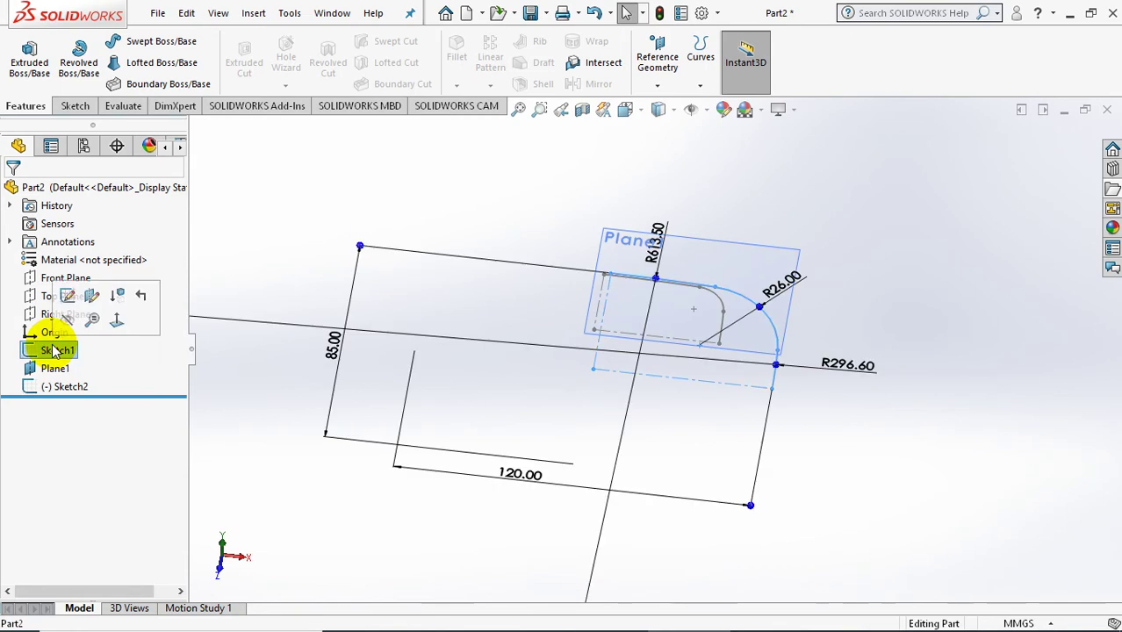
mouse_move(401, 306)
middle_down()
mouse_move(465, 257)
mouse_move(497, 208)
middle_up()
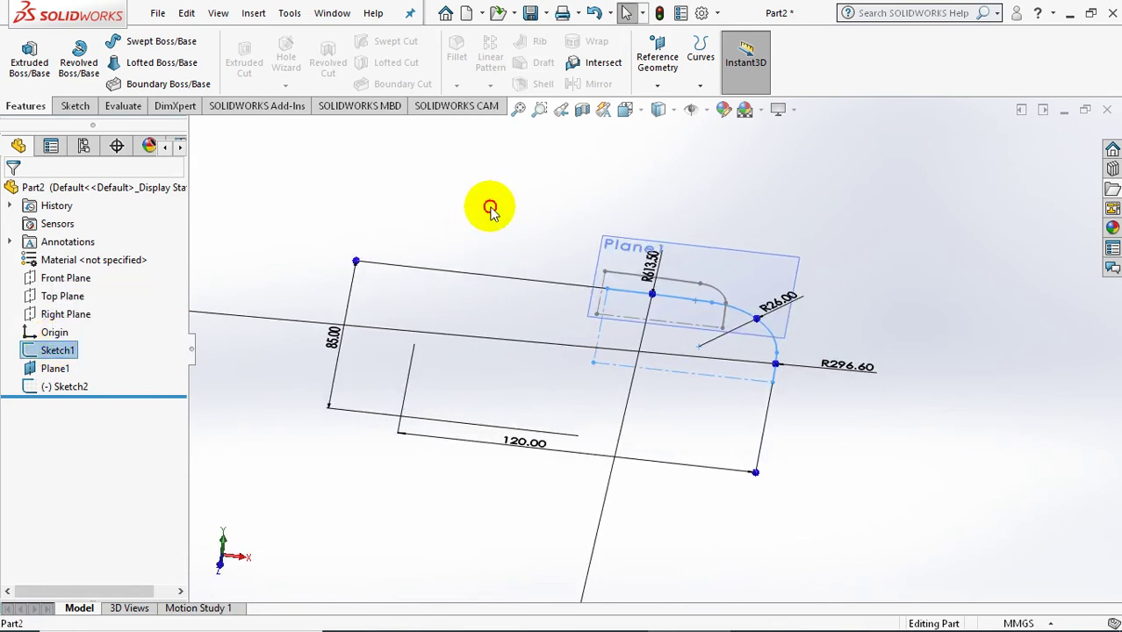
click(496, 208)
scroll(499, 212, down, 3)
scroll(501, 216, up, 2)
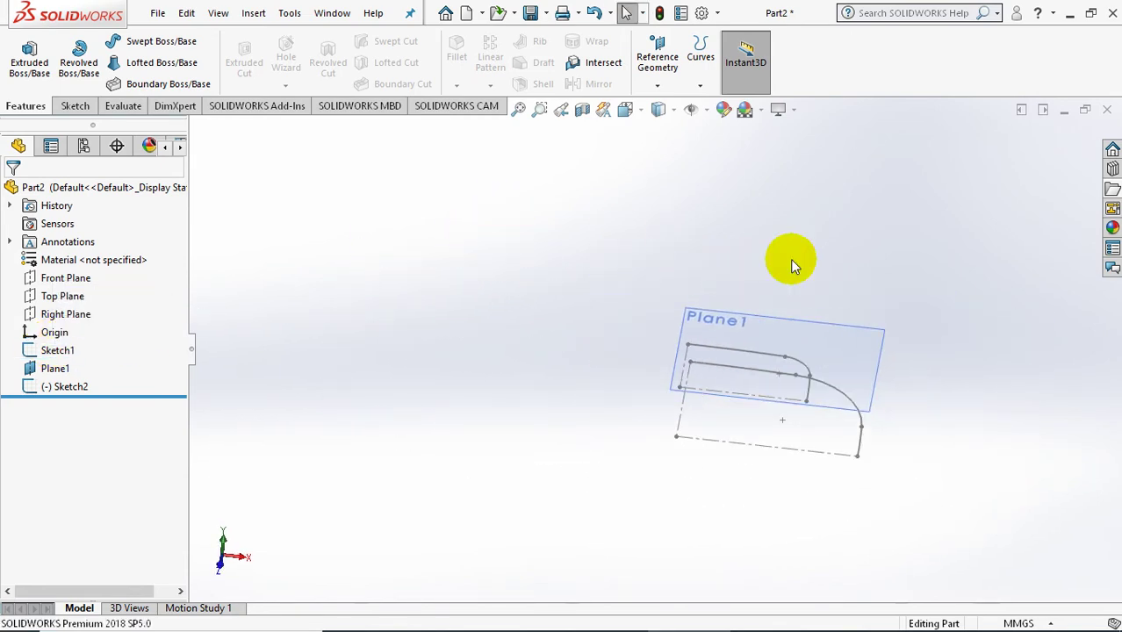
scroll(967, 318, down, 1)
scroll(966, 321, down, 2)
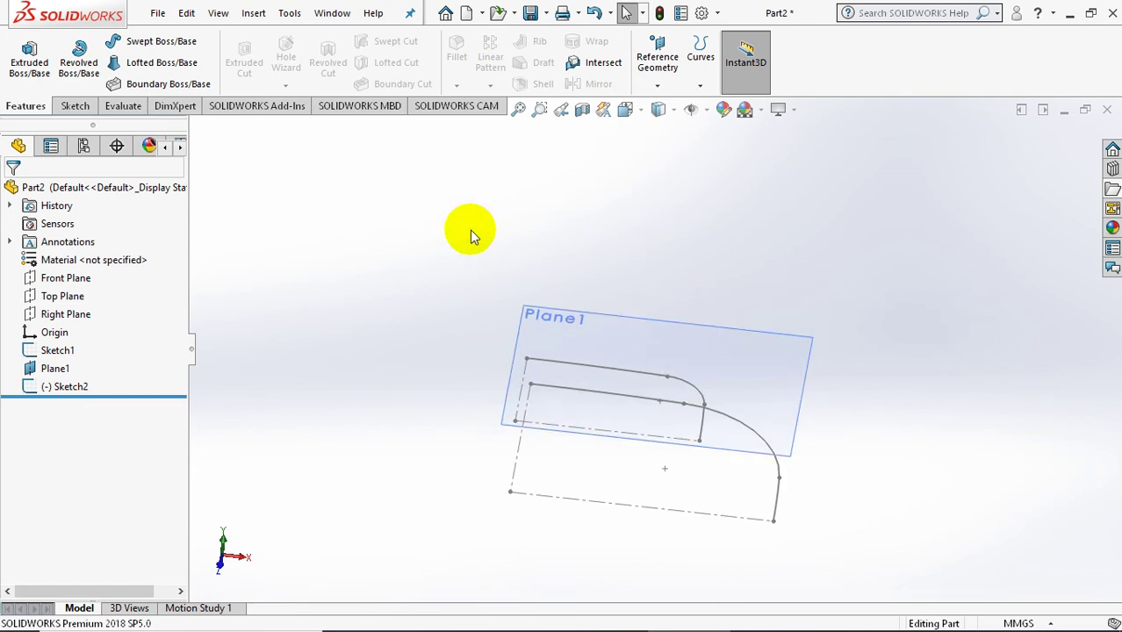
- Start a new sketch on the Front Plane and view it face-on
click(69, 278)
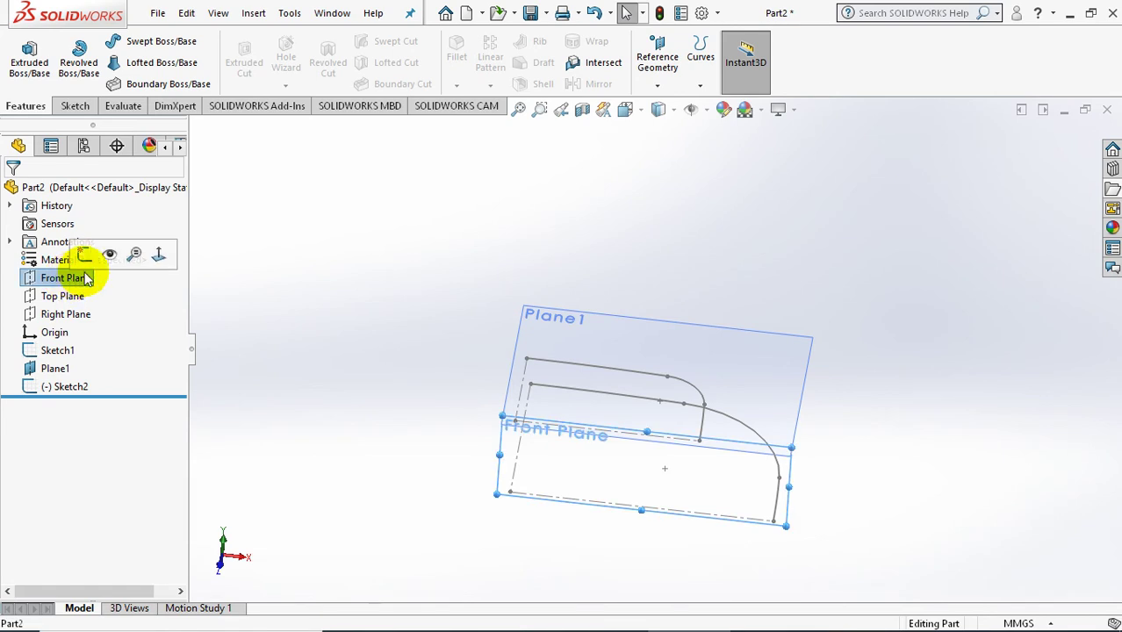
click(80, 255)
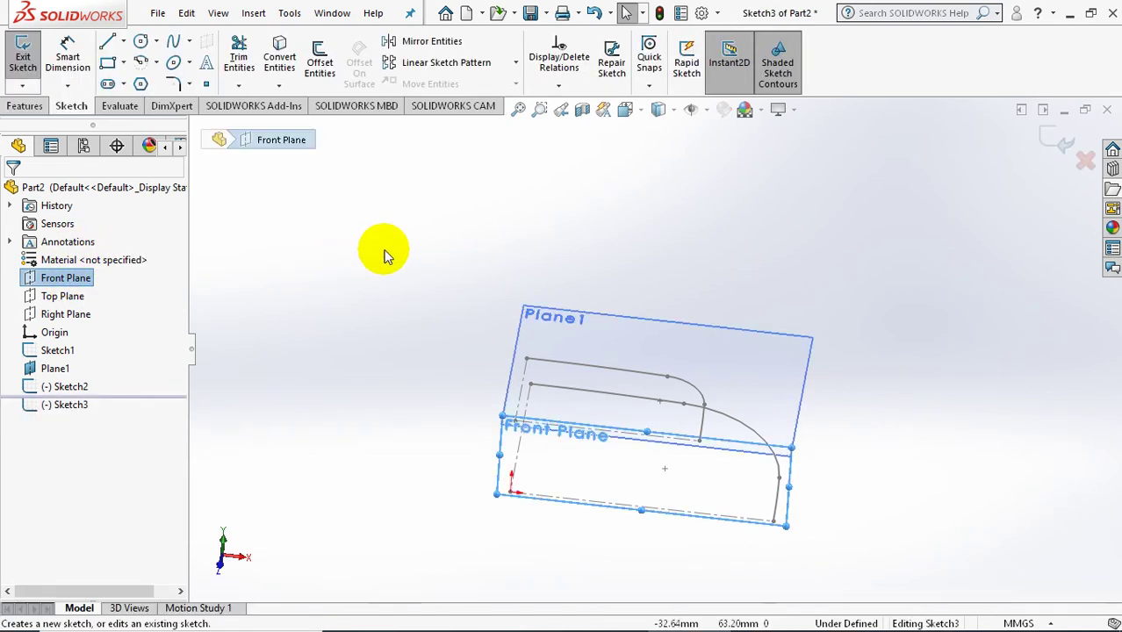
key(space)
click(557, 360)
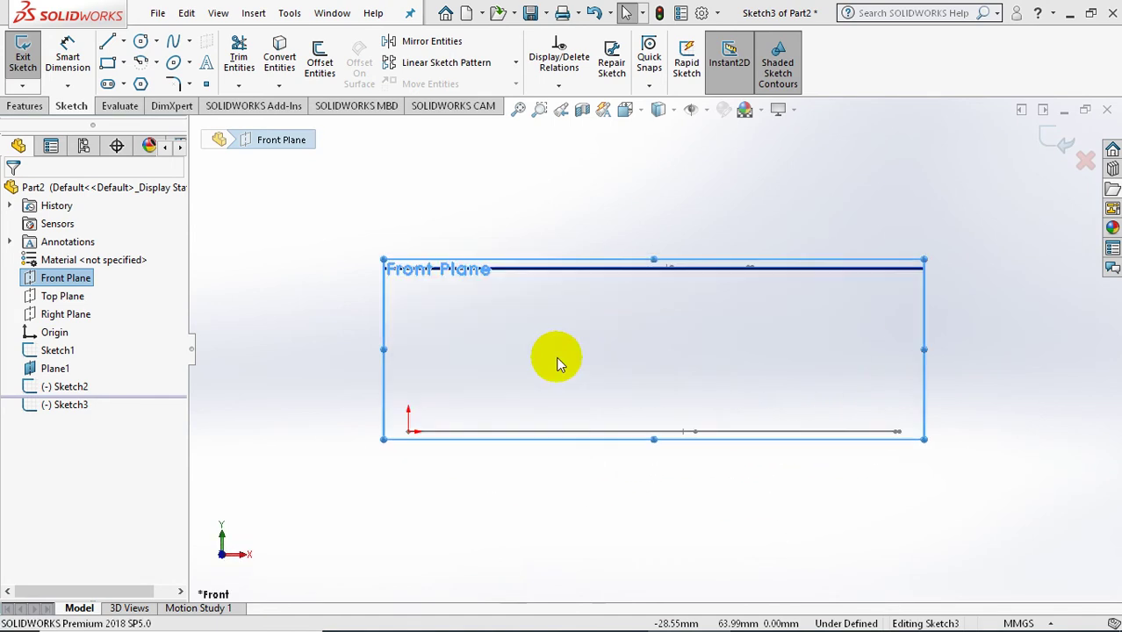
scroll(558, 359, up, 2)
- Hide Plane1 so its edge no longer overlaps the sketch lines
click(881, 292)
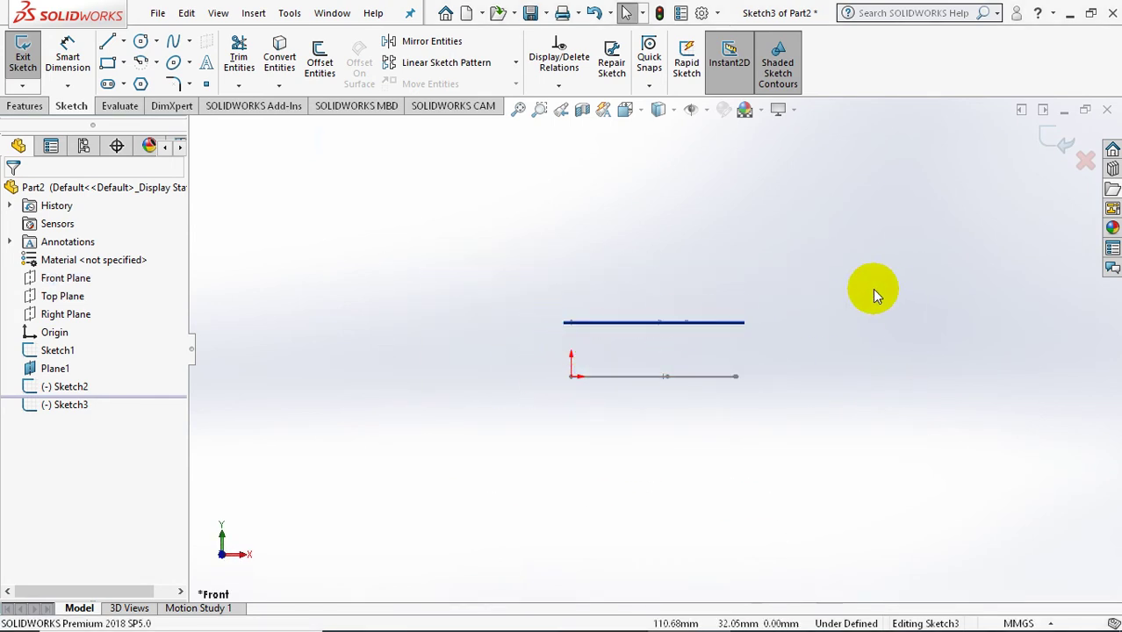
right_click(64, 373)
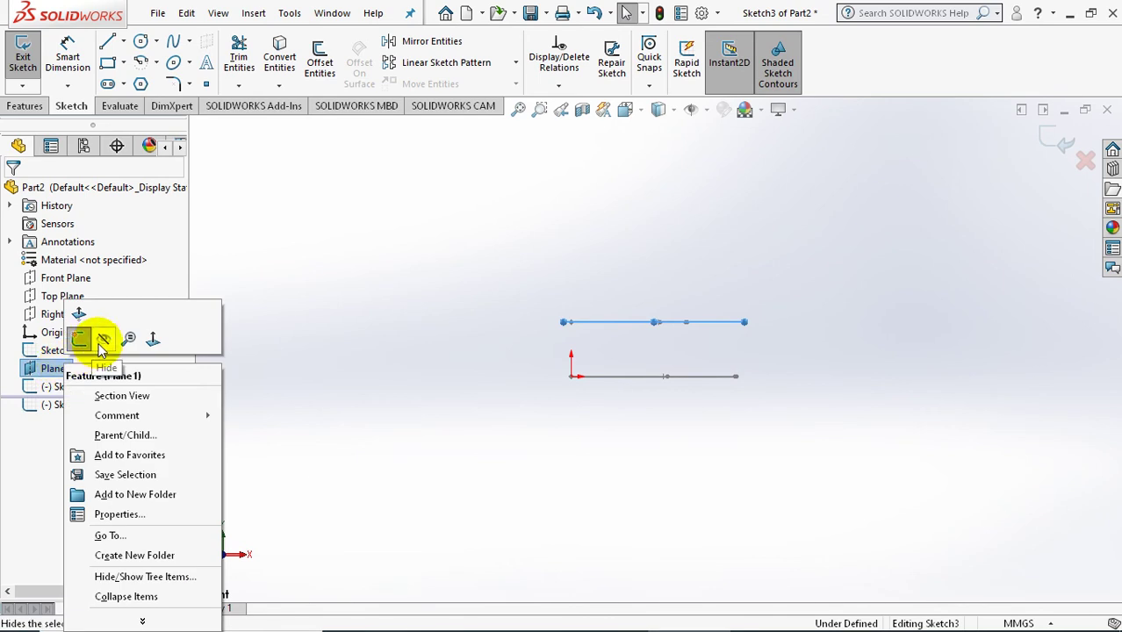
click(90, 341)
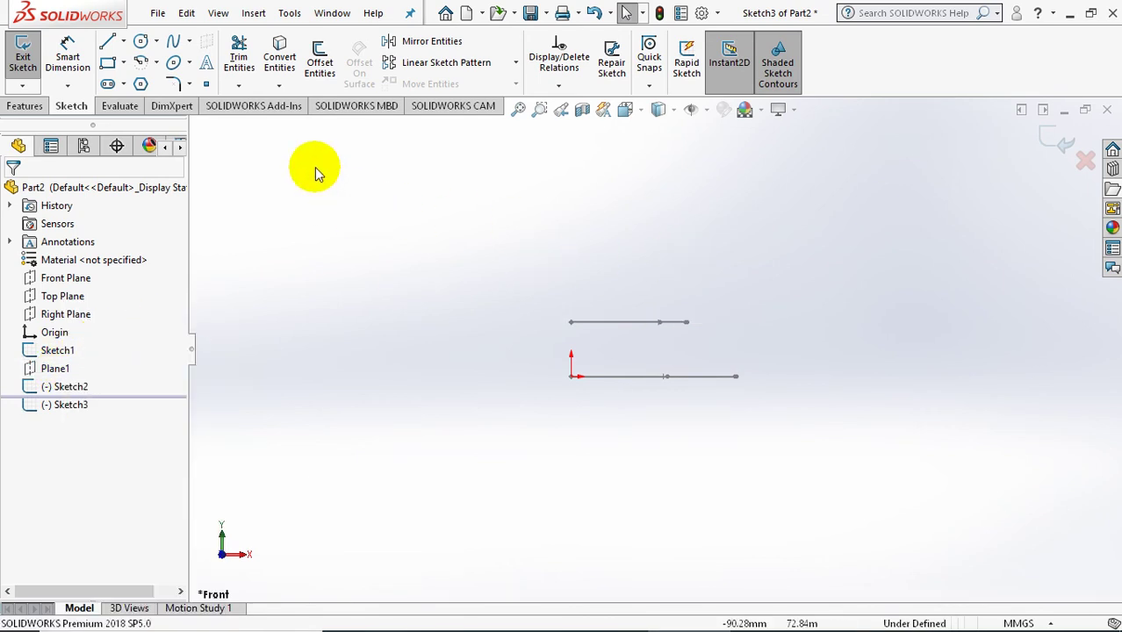
- Draw a short vertical line right of the lower line, continuing into a tangent arc curving up-left
click(109, 43)
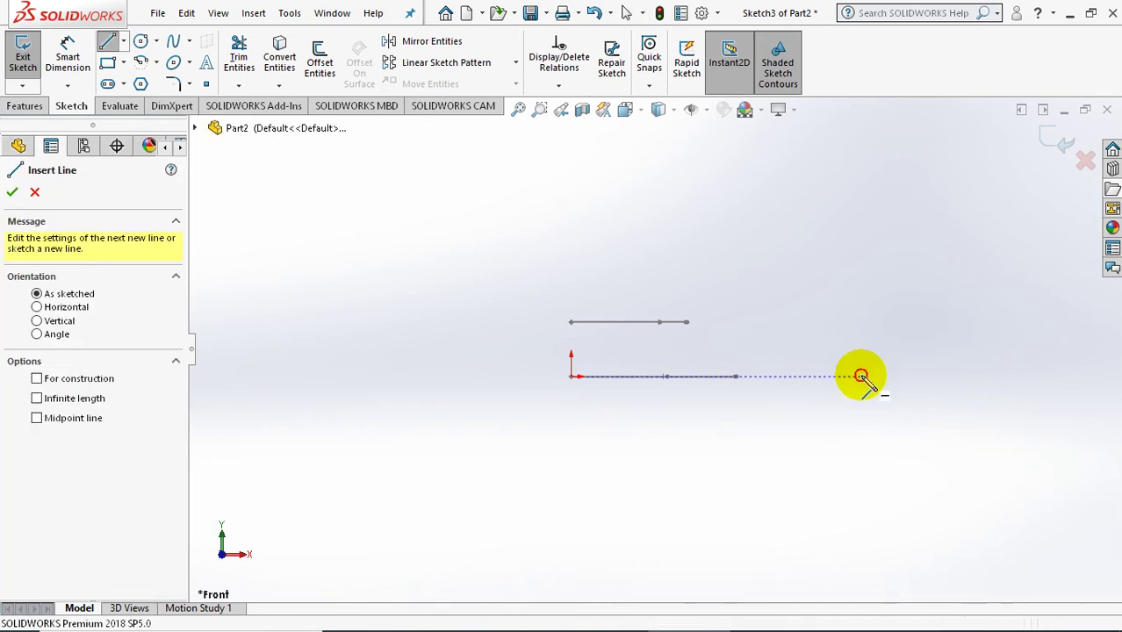
click(862, 376)
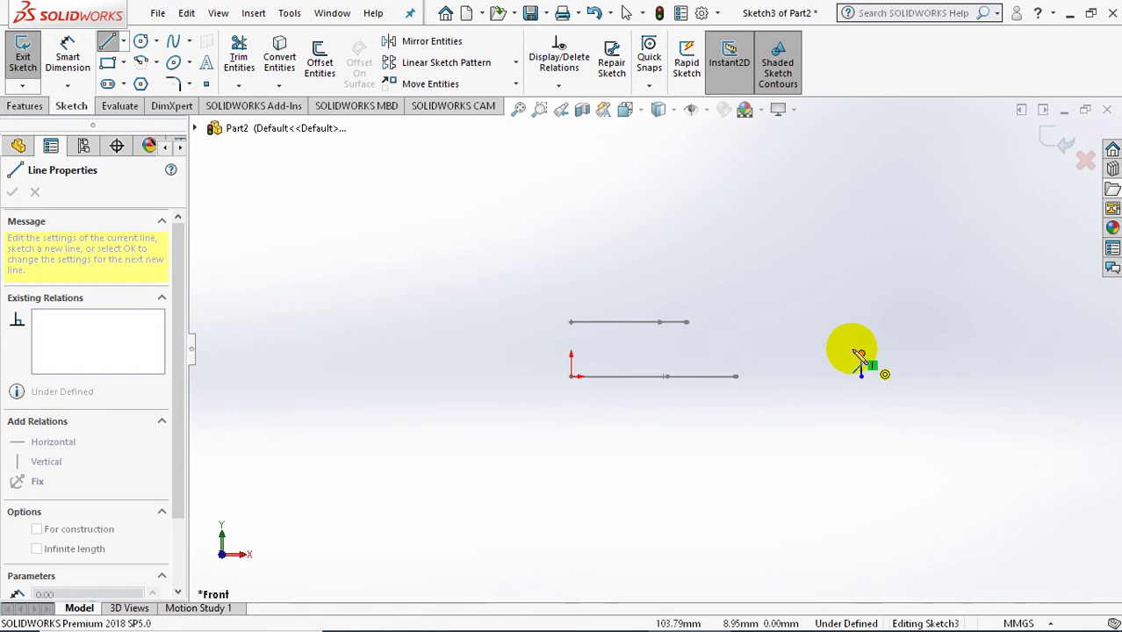
click(843, 330)
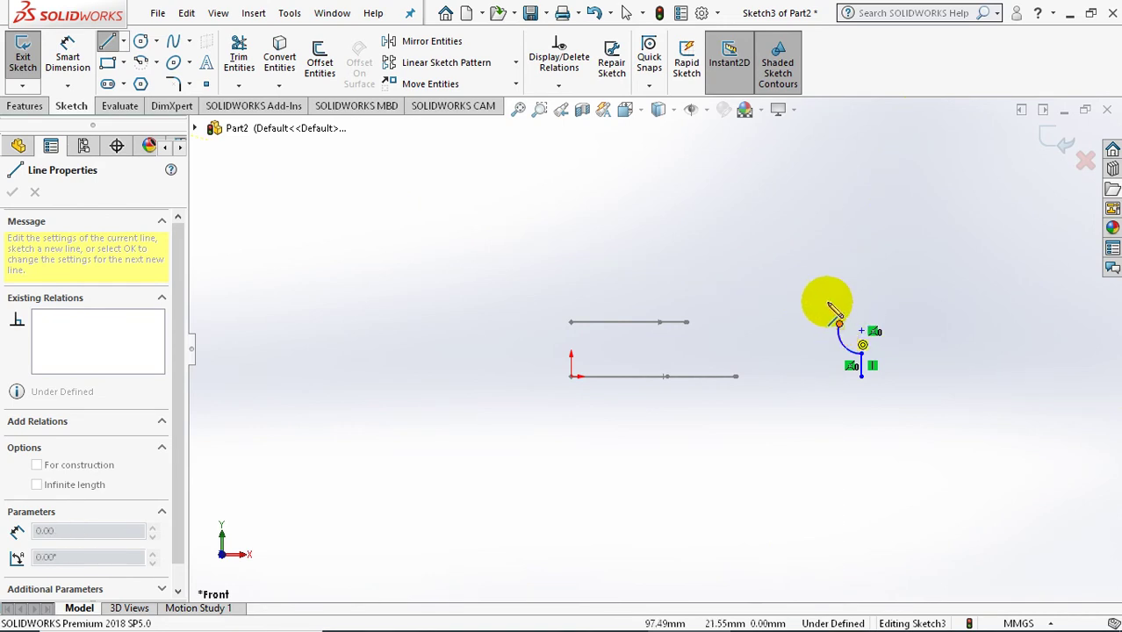
click(817, 299)
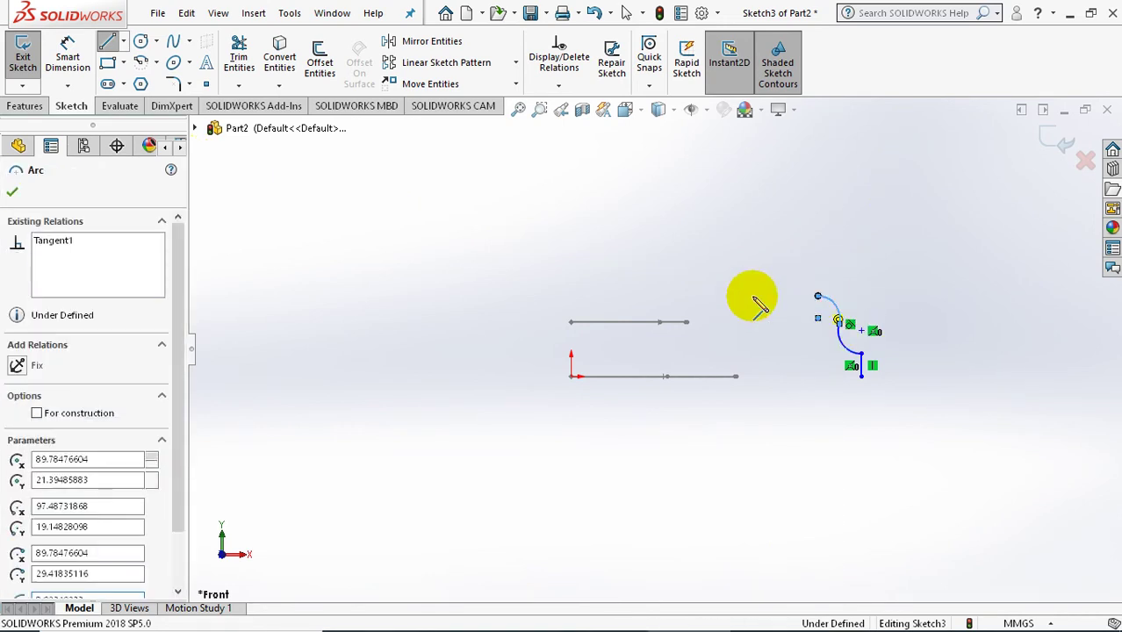
click(35, 193)
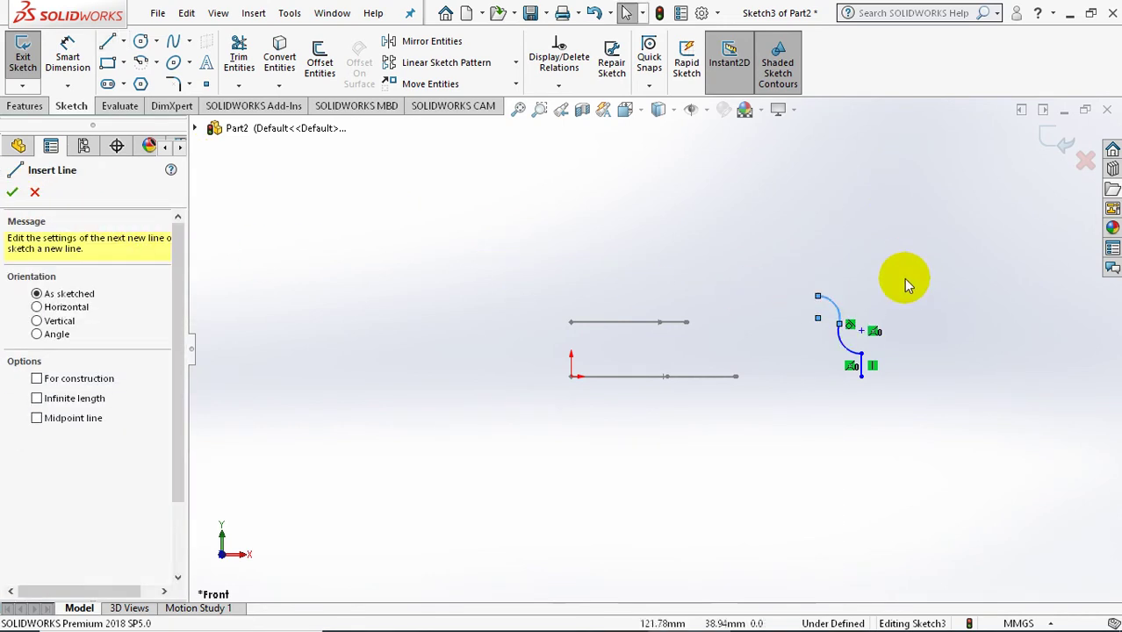
scroll(898, 317, down, 2)
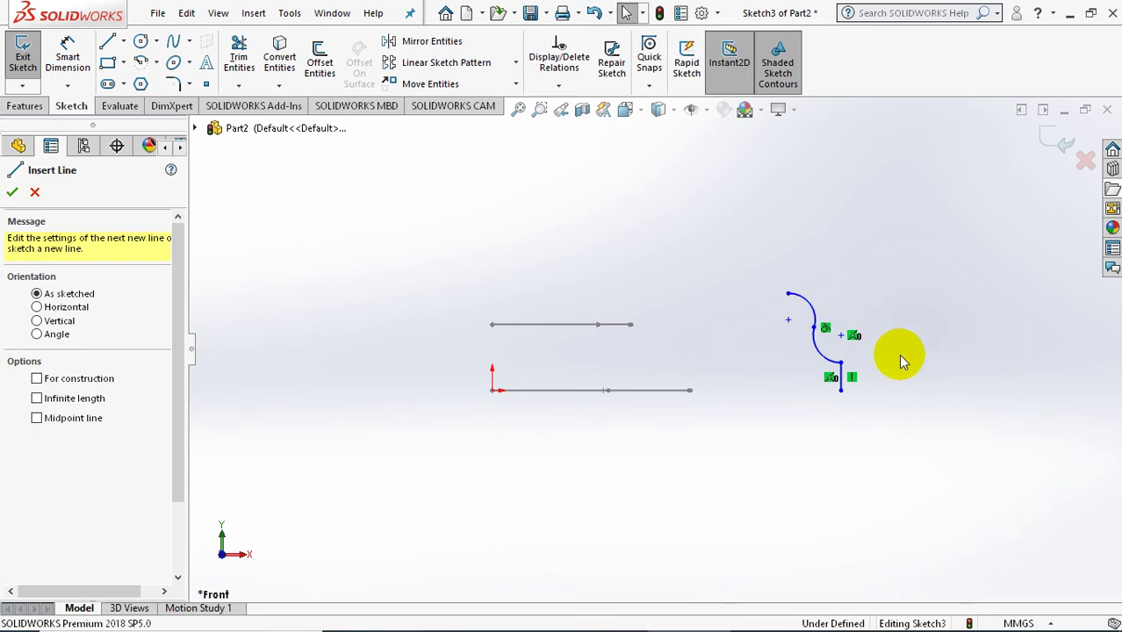
- Make the new line's bottom endpoint horizontal with the sketch origin
click(559, 85)
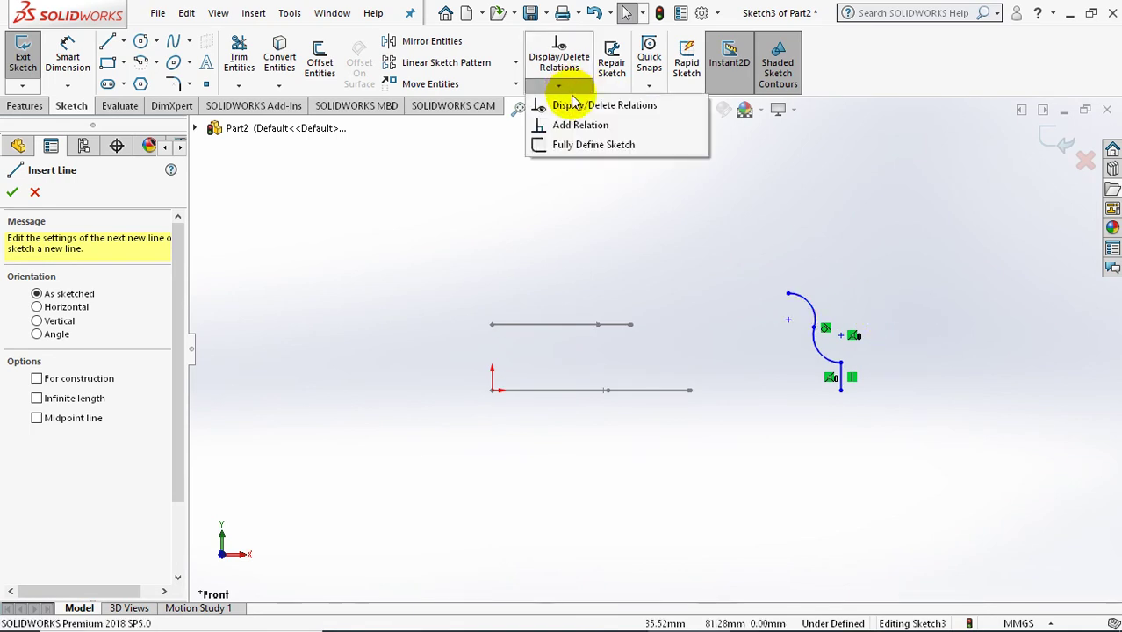
click(583, 128)
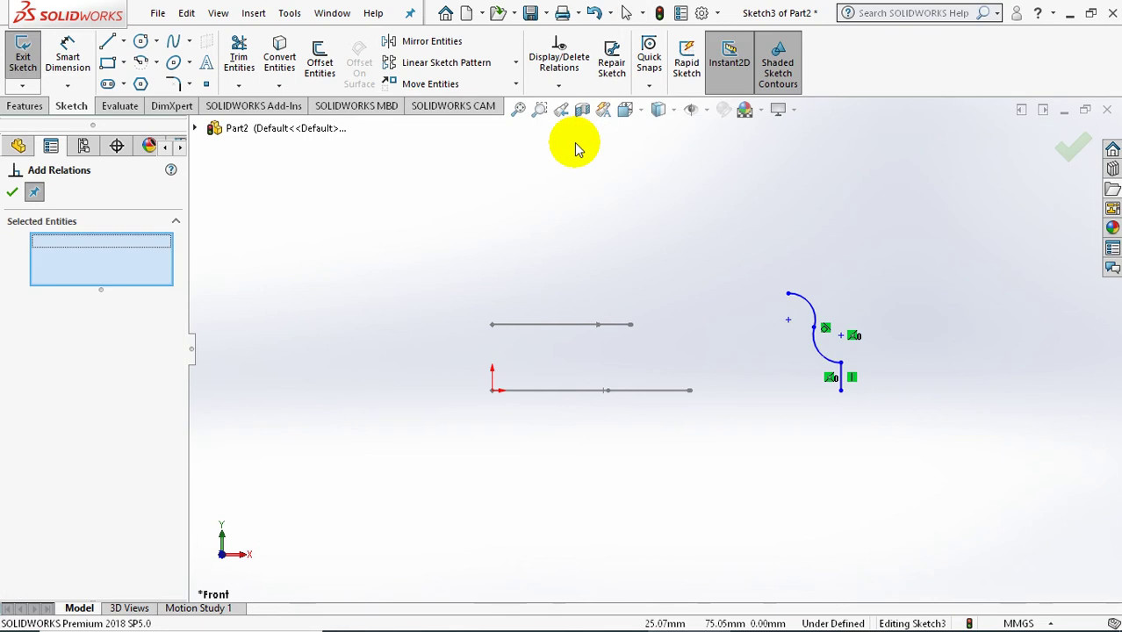
click(842, 393)
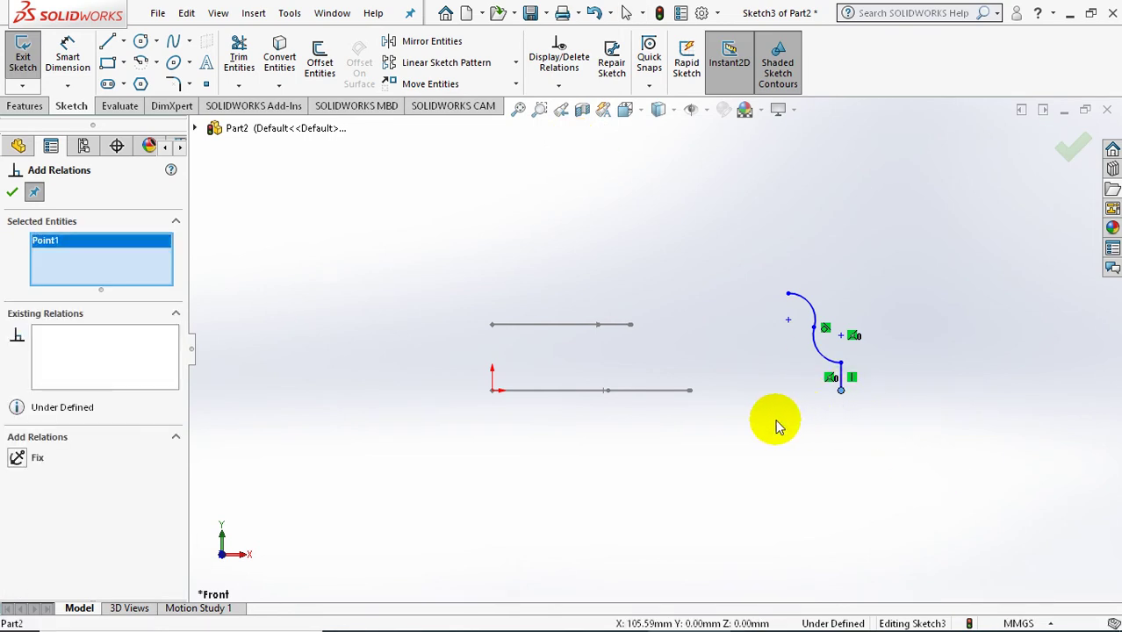
click(493, 393)
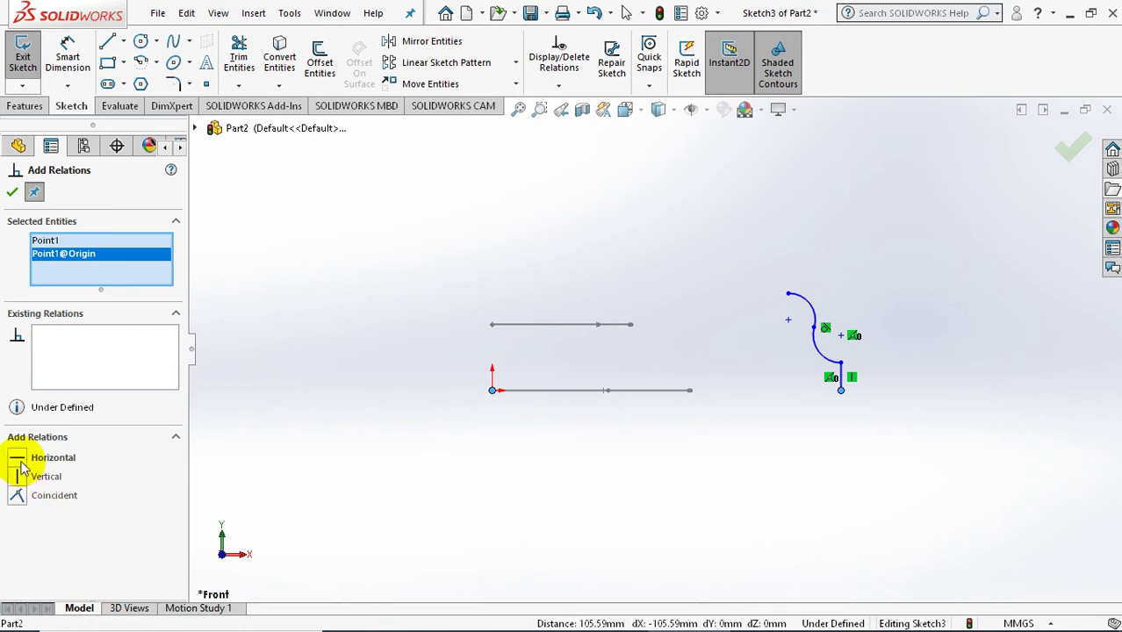
click(11, 192)
click(571, 231)
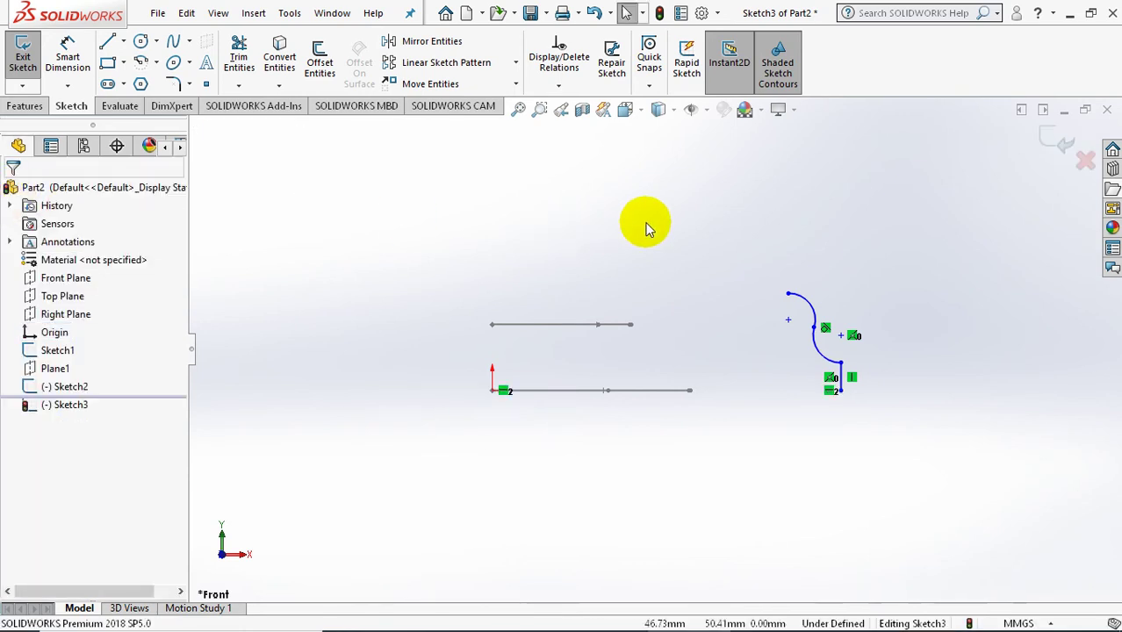
- Make the arc's top endpoint coincident with the upper line
click(560, 88)
click(567, 122)
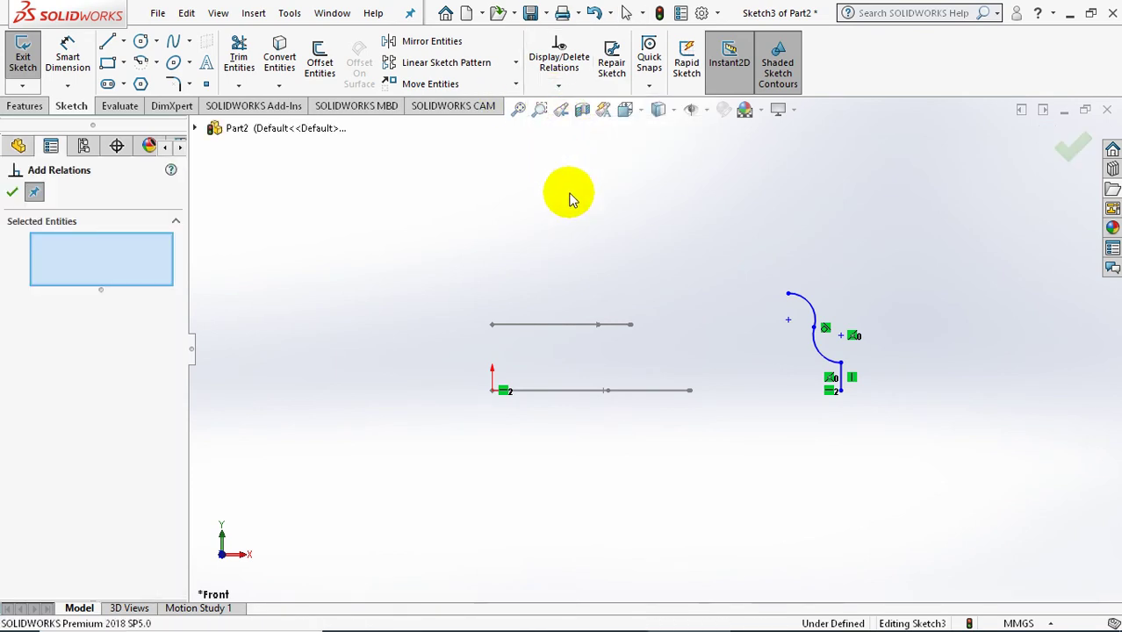
click(788, 296)
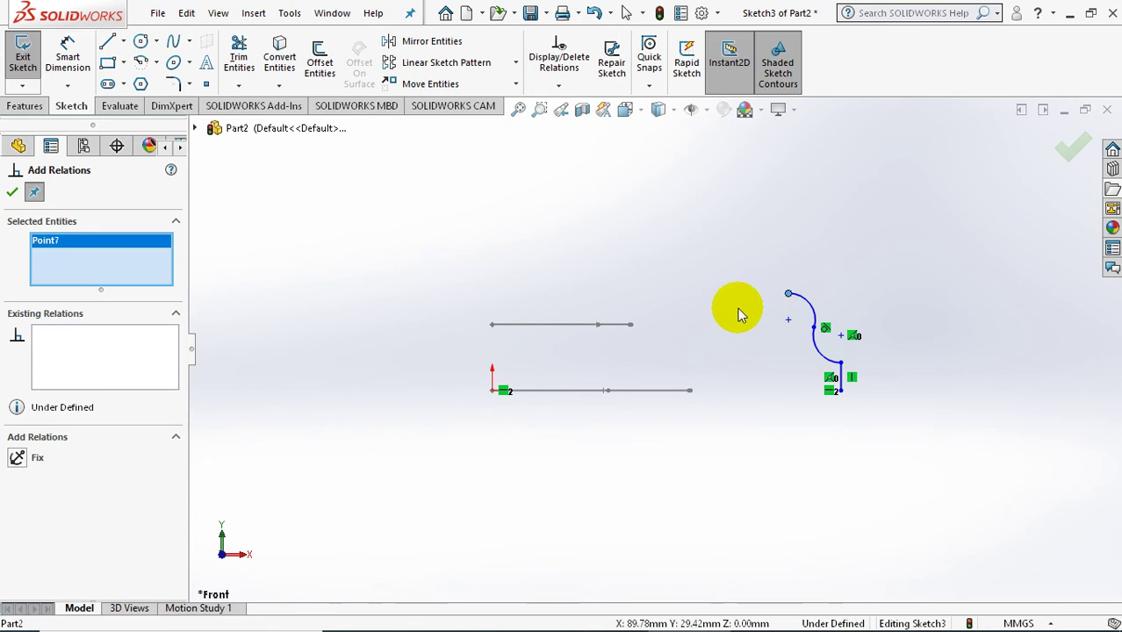
click(569, 327)
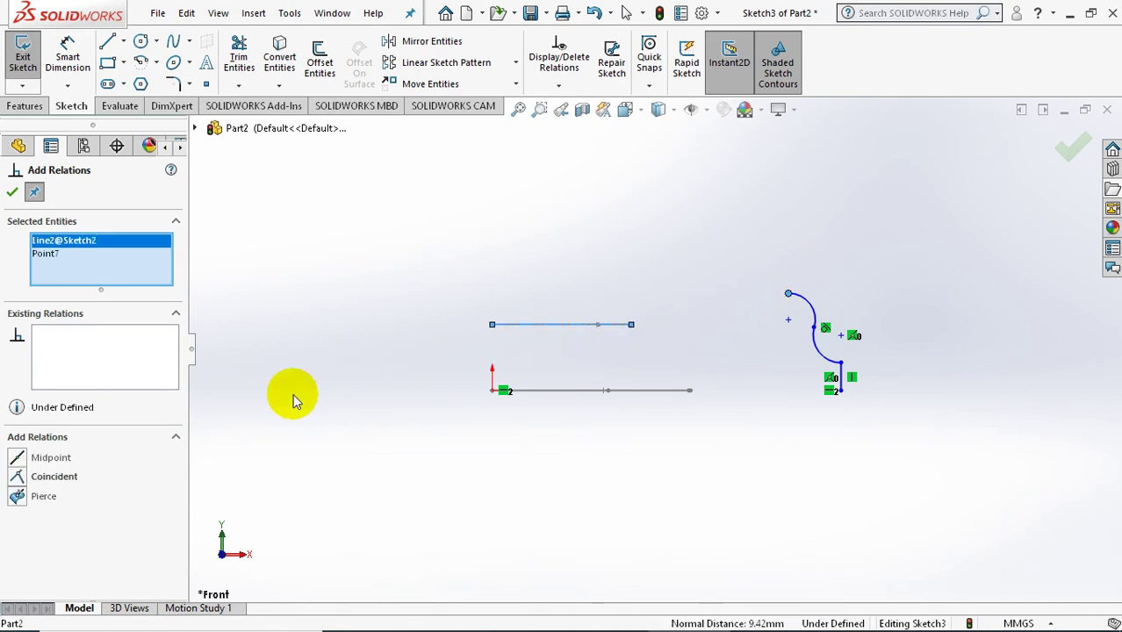
click(12, 478)
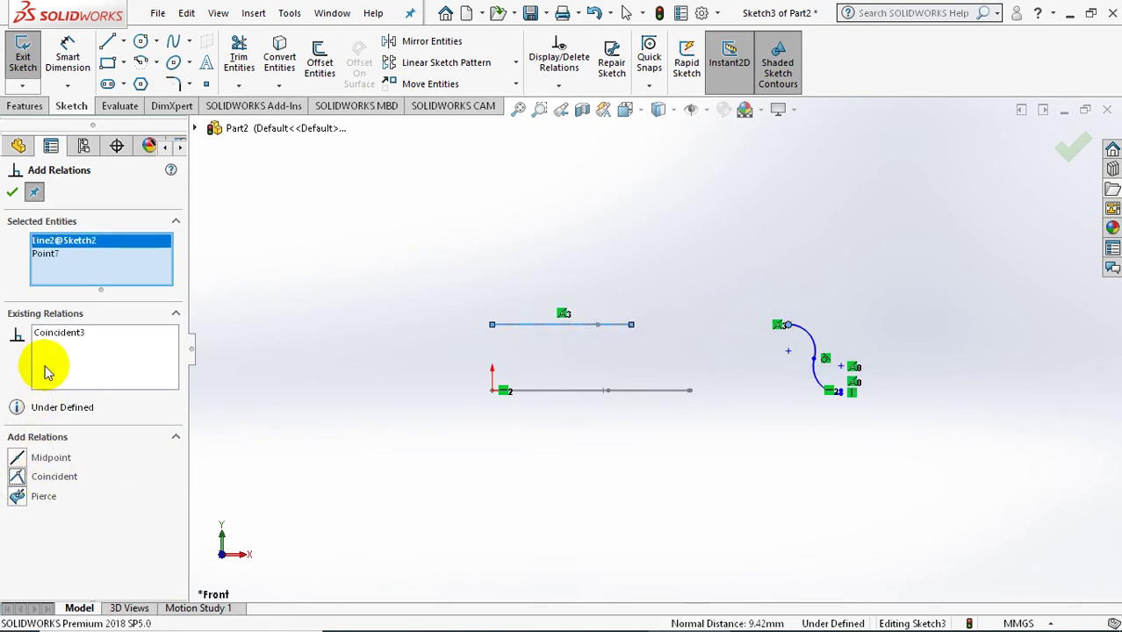
click(21, 199)
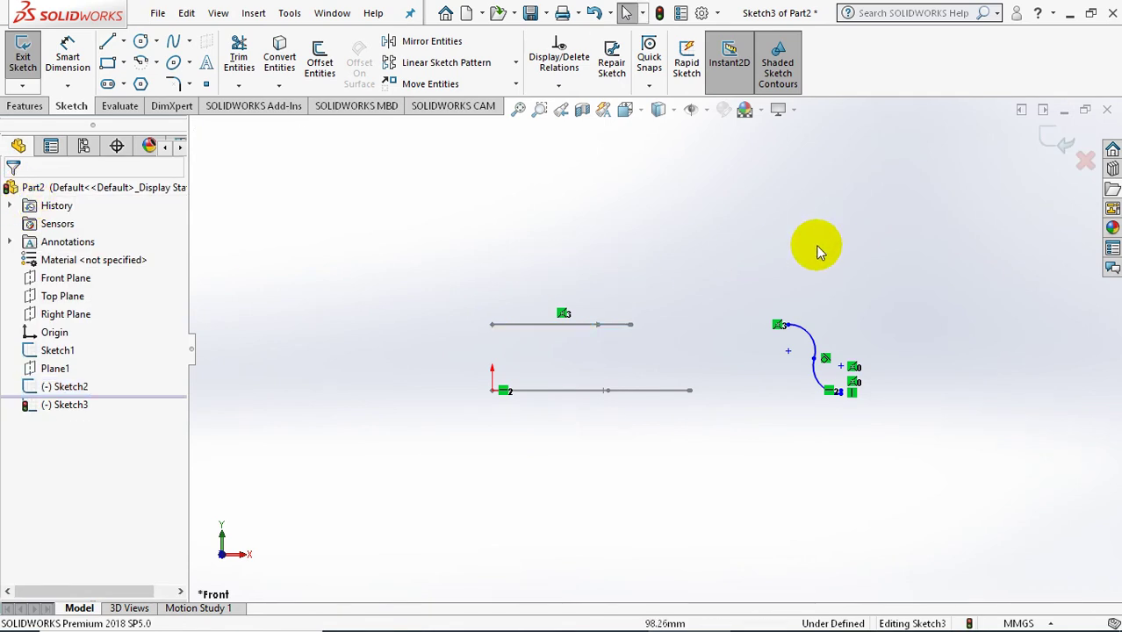
- Drag the arc's lower end up slightly to reshape the curve
scroll(839, 388, down, 4)
scroll(818, 380, down, 2)
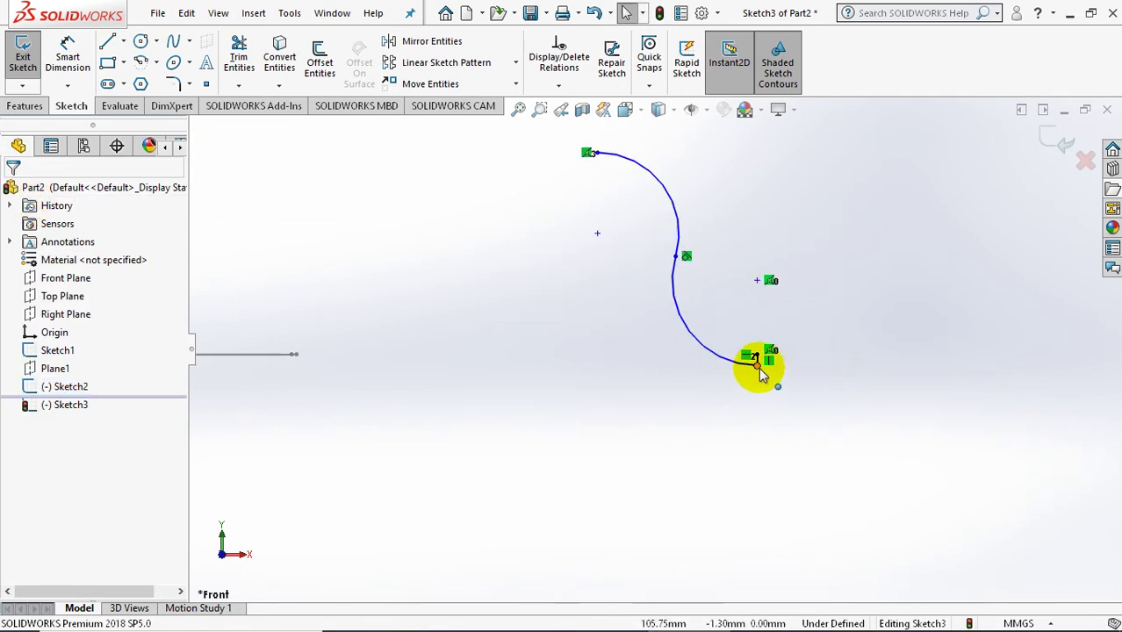
drag(758, 360, 760, 339)
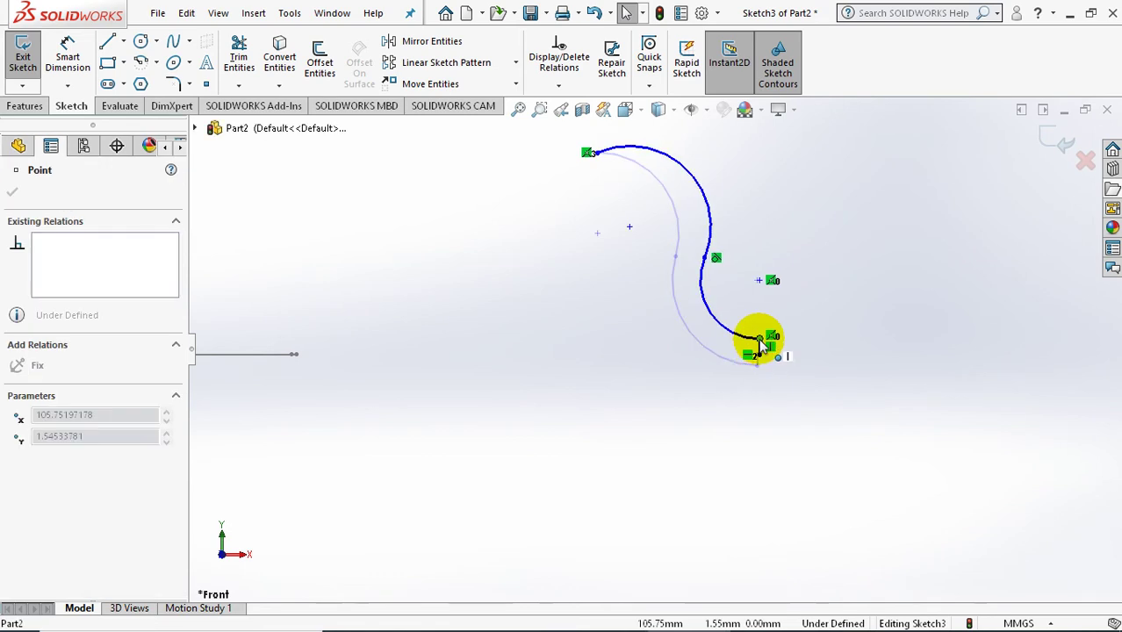
click(820, 384)
scroll(858, 399, up, 2)
scroll(858, 399, down, 1)
scroll(858, 399, up, 1)
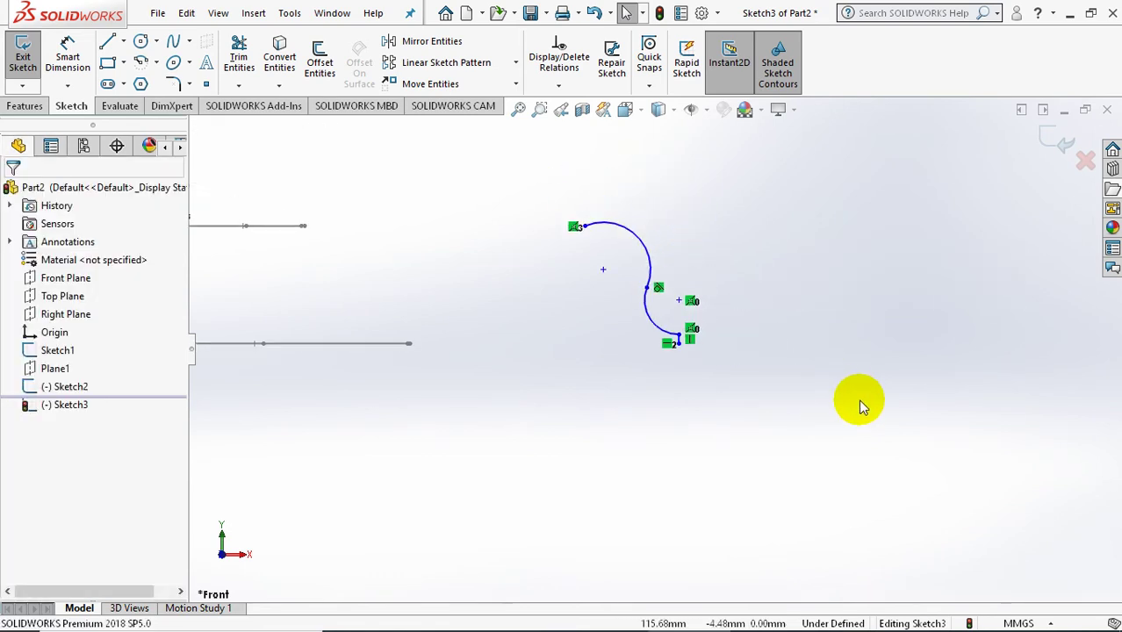
scroll(858, 398, up, 1)
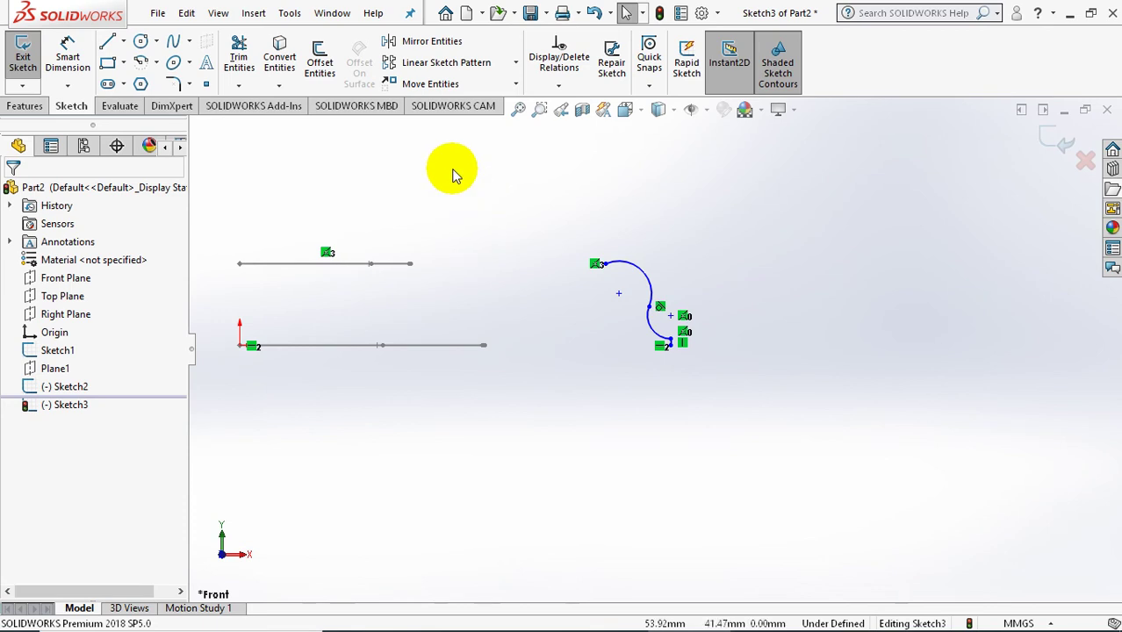
- Add a tangent relation between the arc and Plane1
click(557, 86)
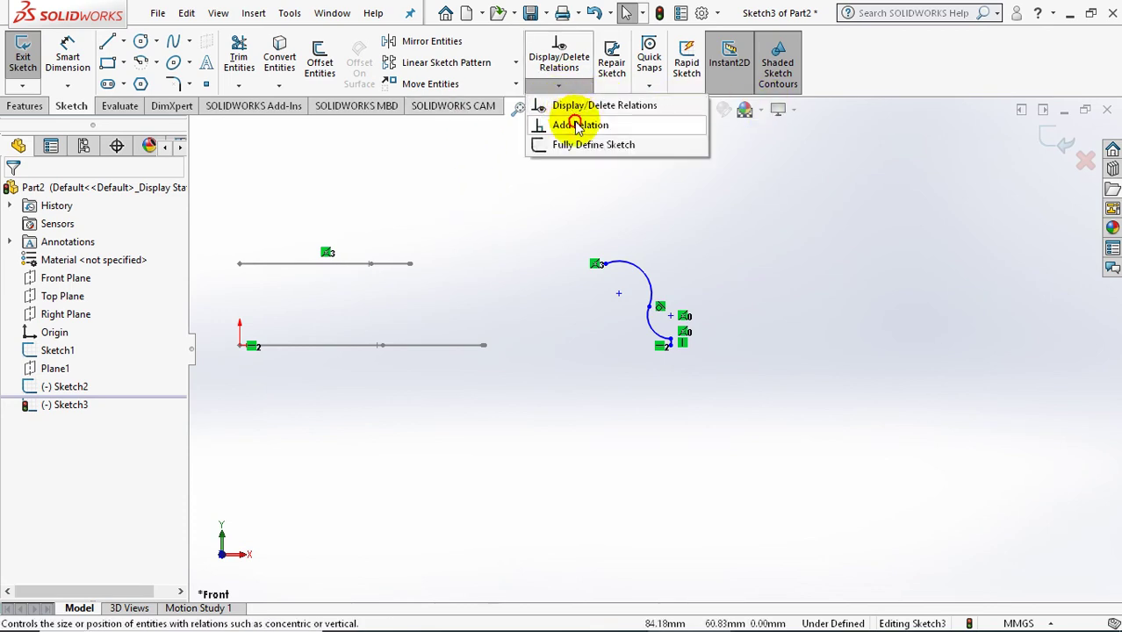
click(578, 126)
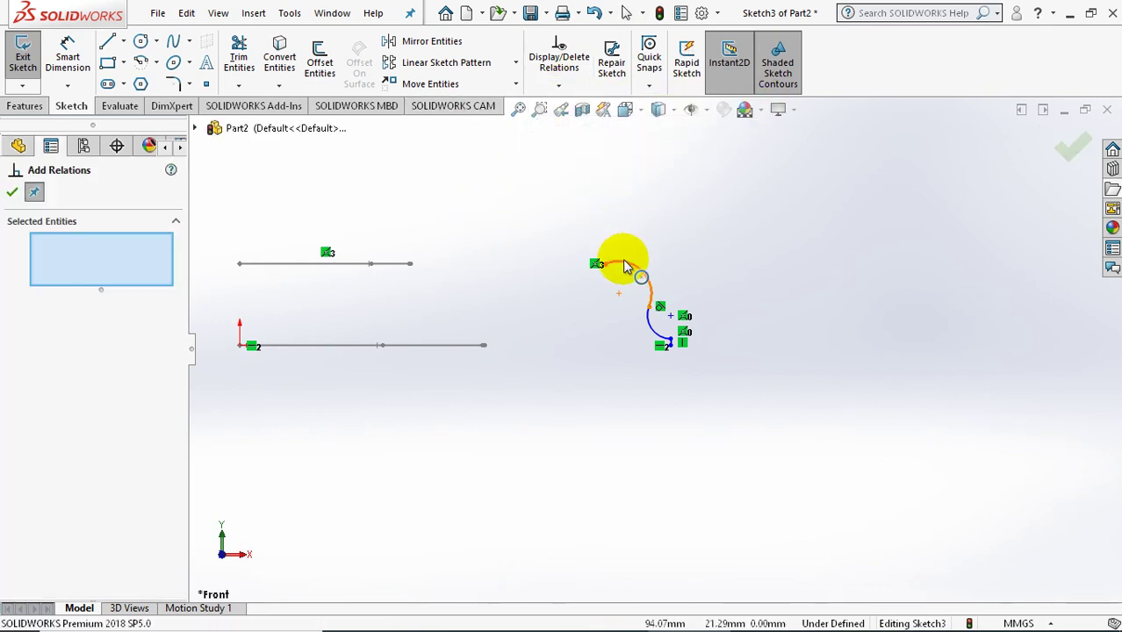
click(625, 265)
click(197, 128)
click(197, 129)
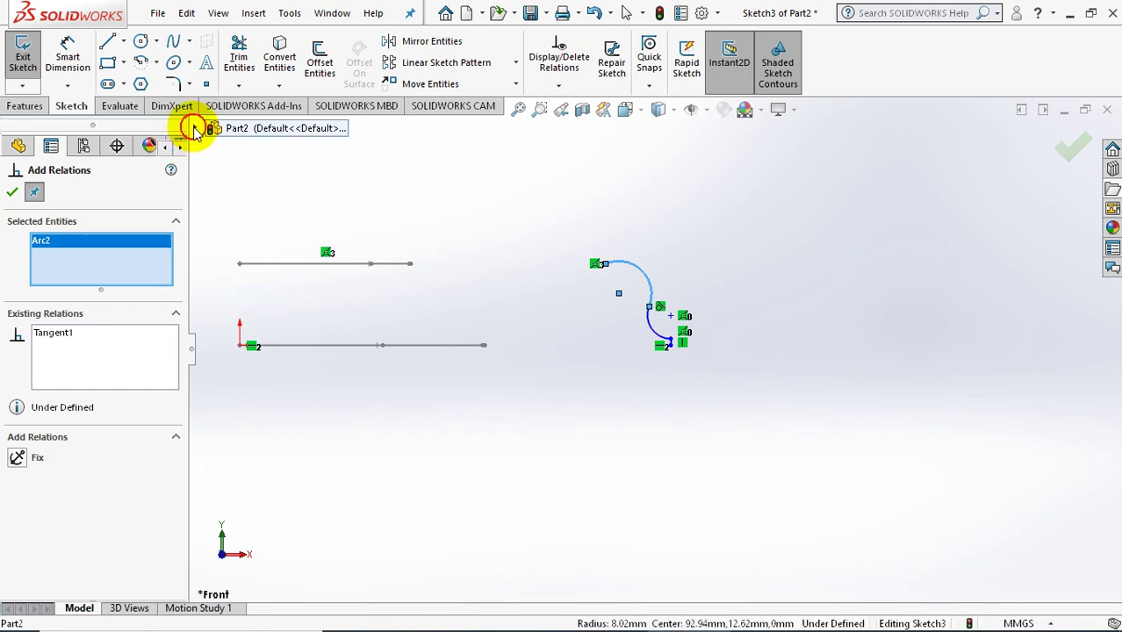
click(195, 130)
click(268, 311)
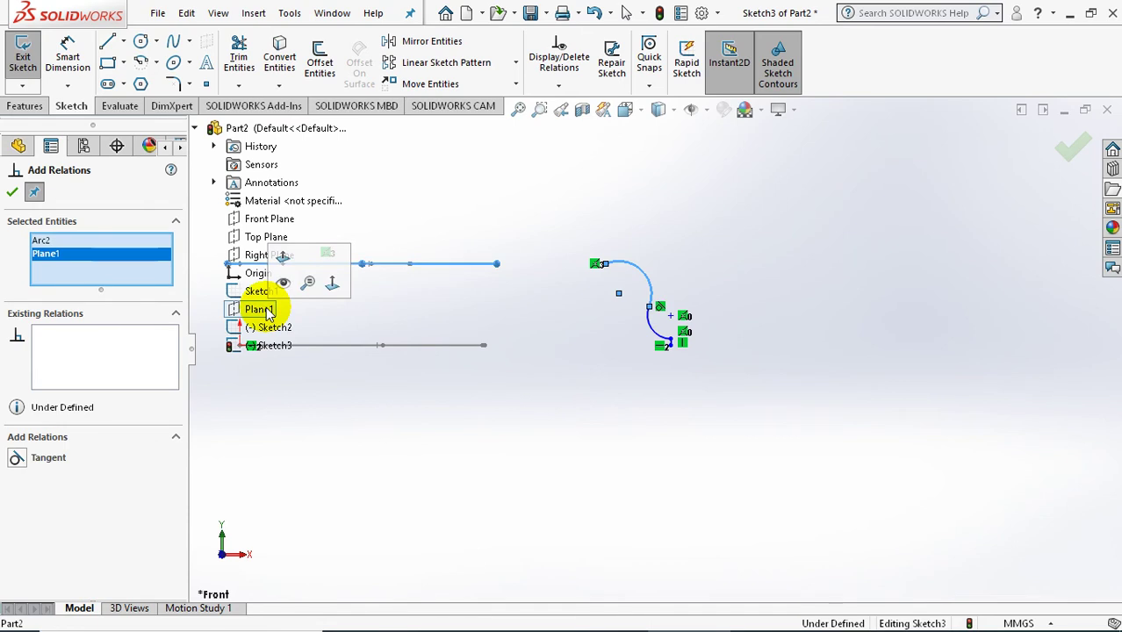
click(17, 459)
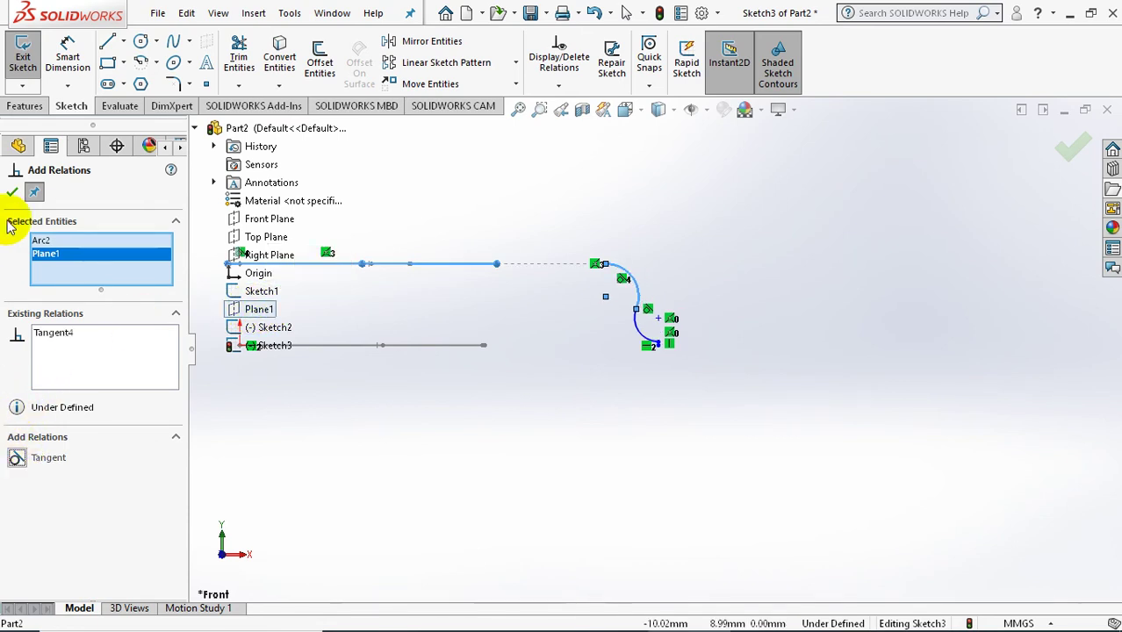
click(12, 193)
scroll(505, 215, down, 2)
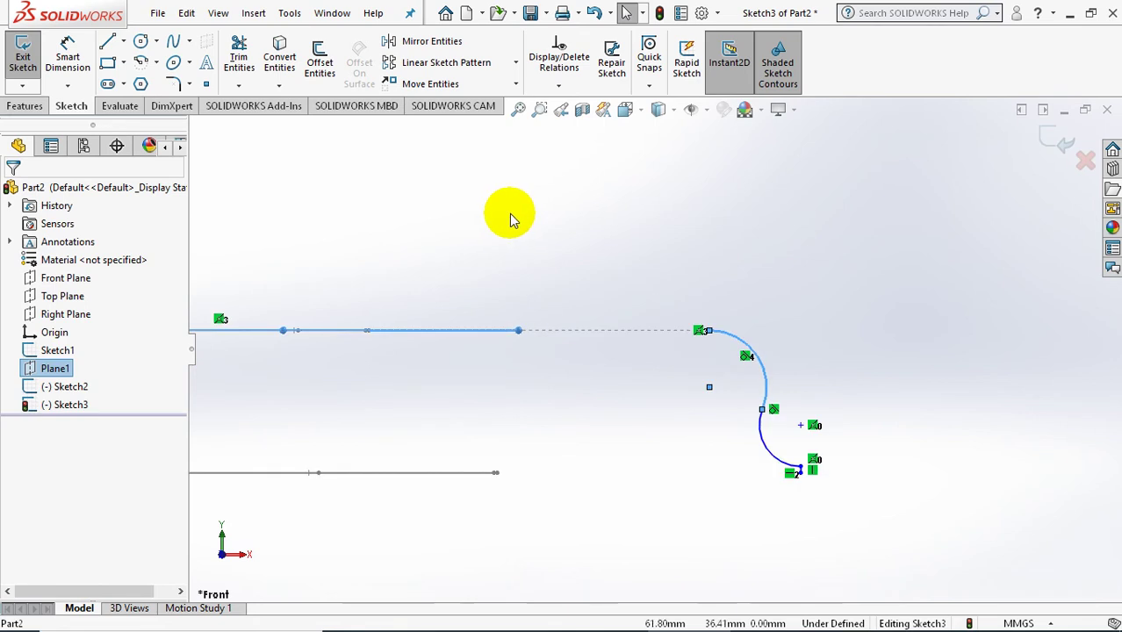
click(511, 218)
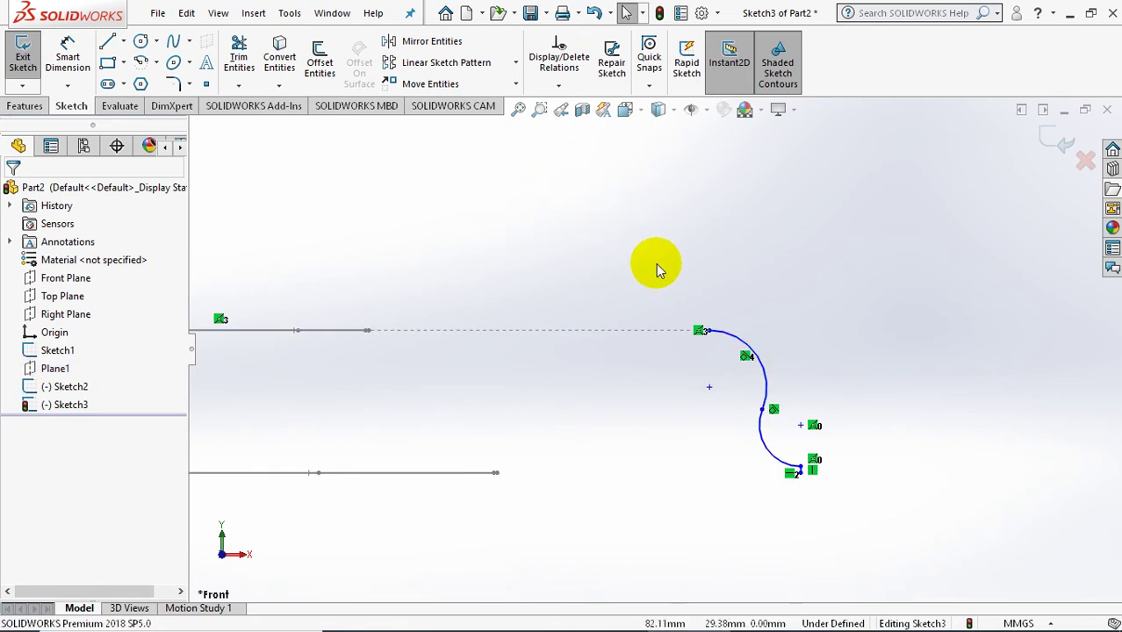
scroll(676, 263, up, 1)
- Select the arc's top end and the earlier sketch's arc, then clear that selection
middle_drag(677, 263, 664, 295)
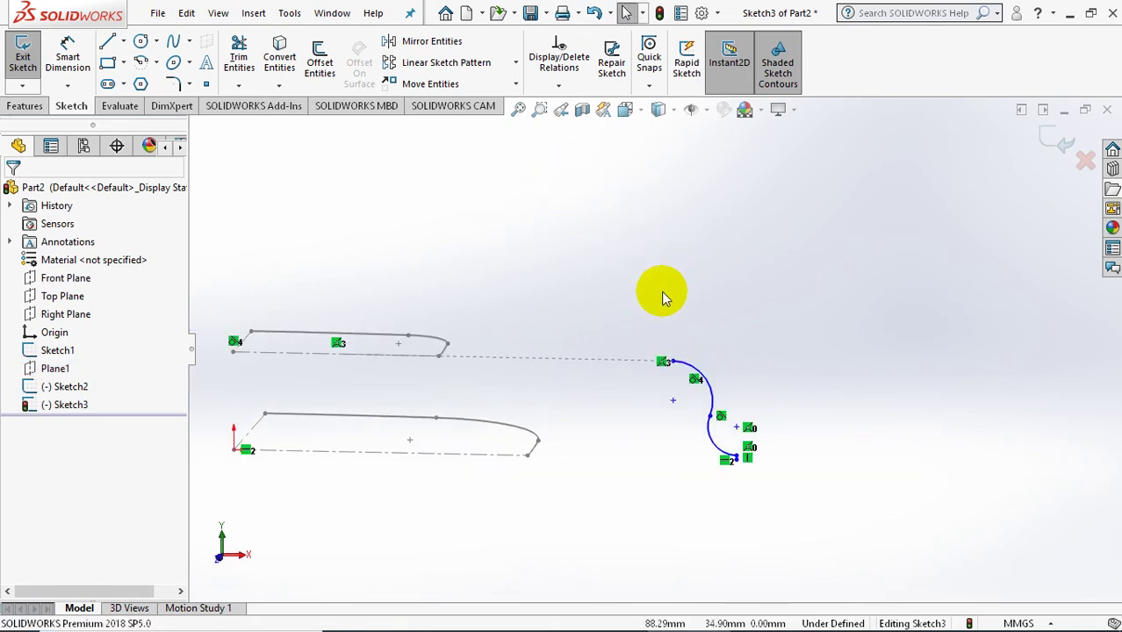
click(559, 85)
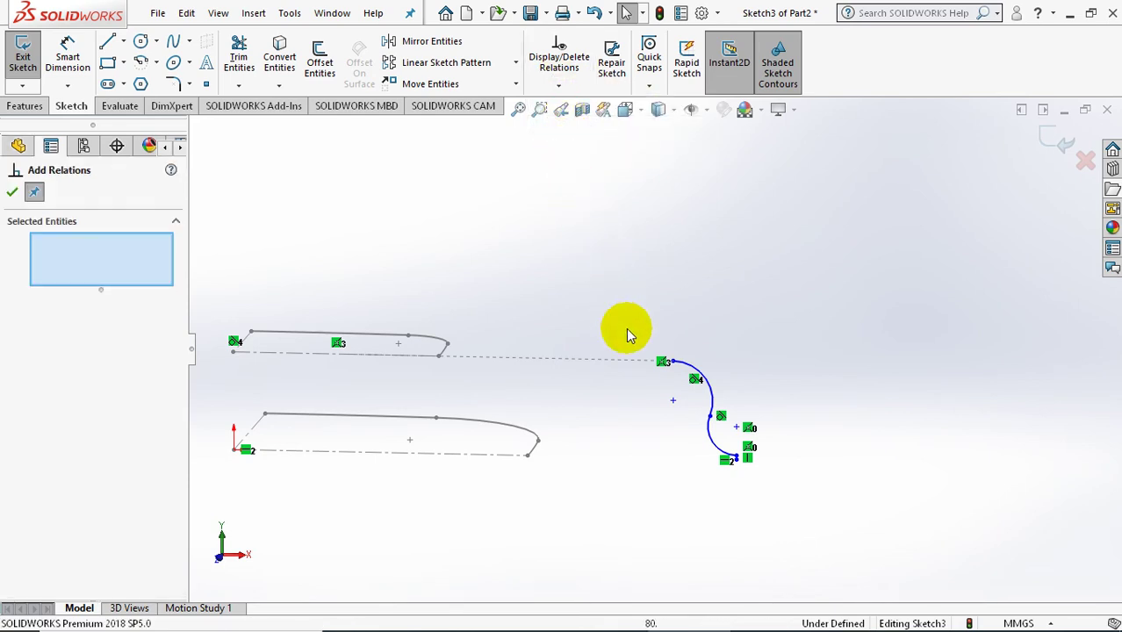
click(670, 363)
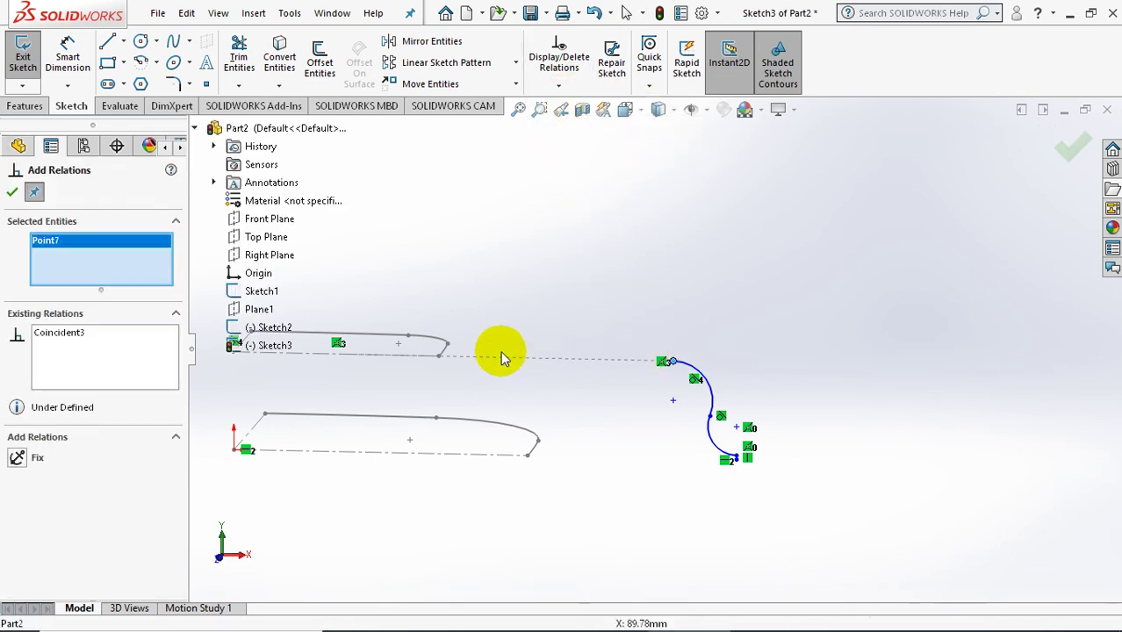
click(439, 356)
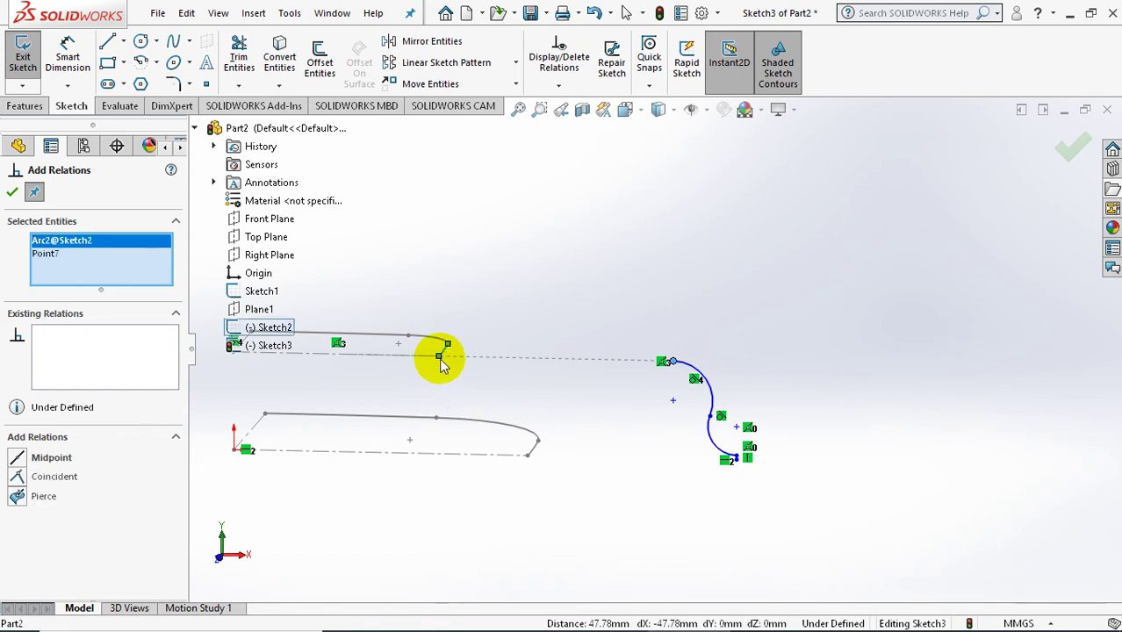
right_click(107, 269)
click(123, 277)
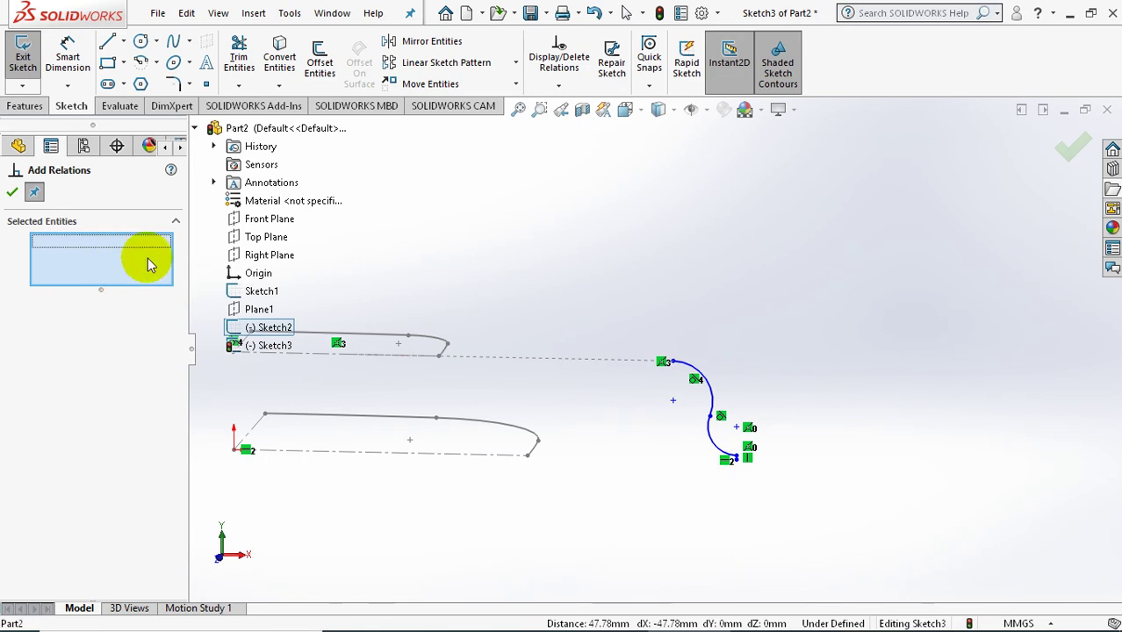
- Make the blue arc's top endpoint coincident with the upper Sketch2 profile's end point
click(559, 85)
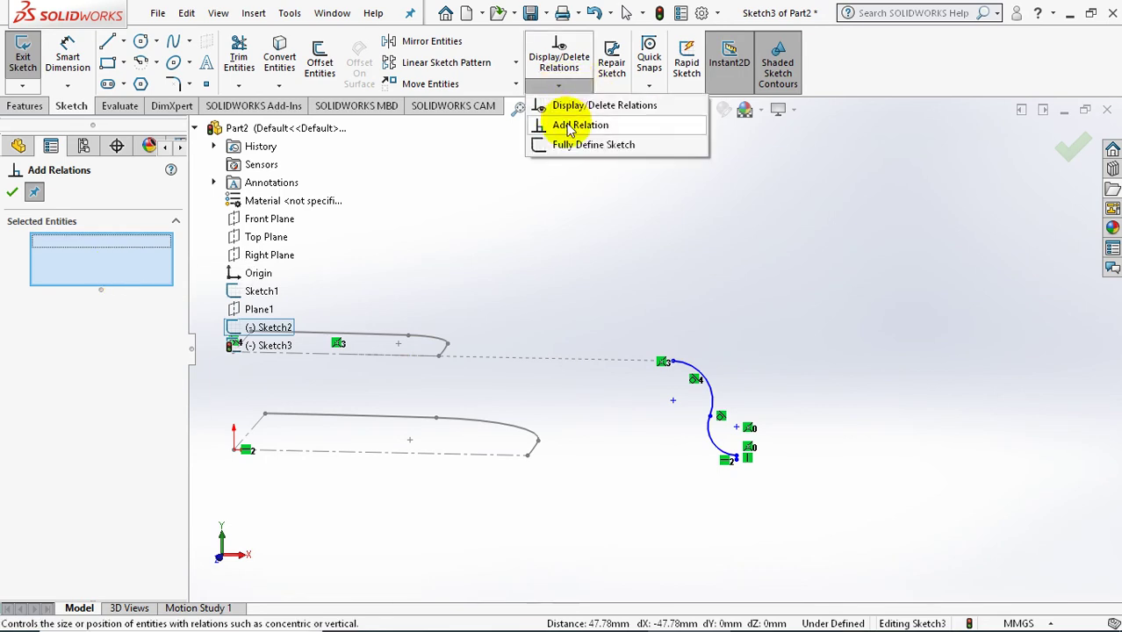
click(569, 125)
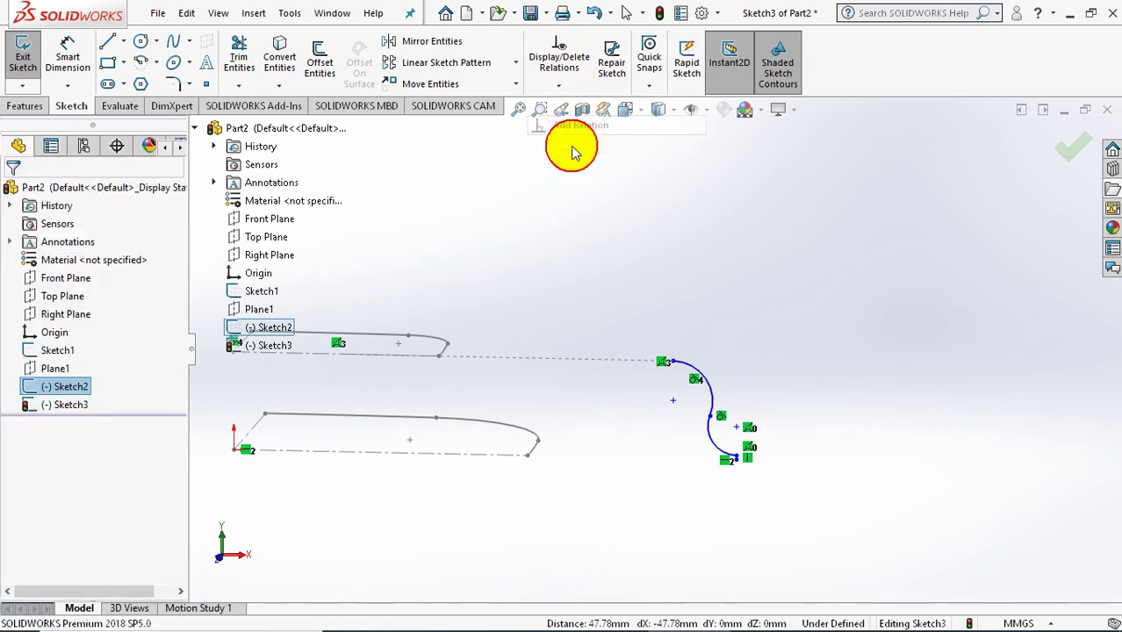
click(670, 363)
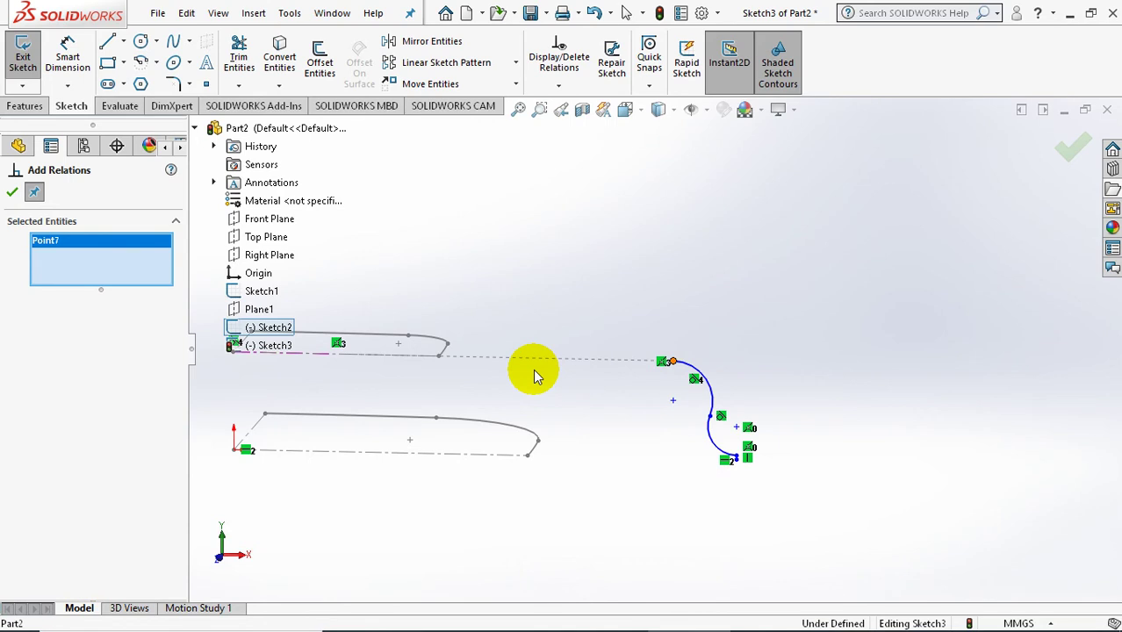
click(439, 358)
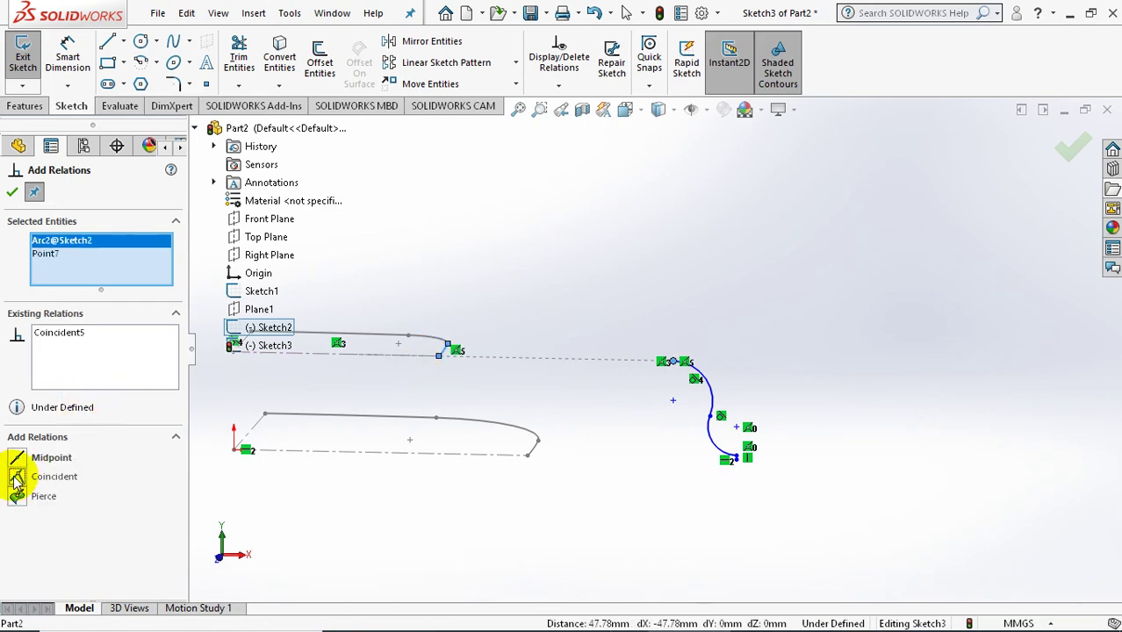
click(56, 256)
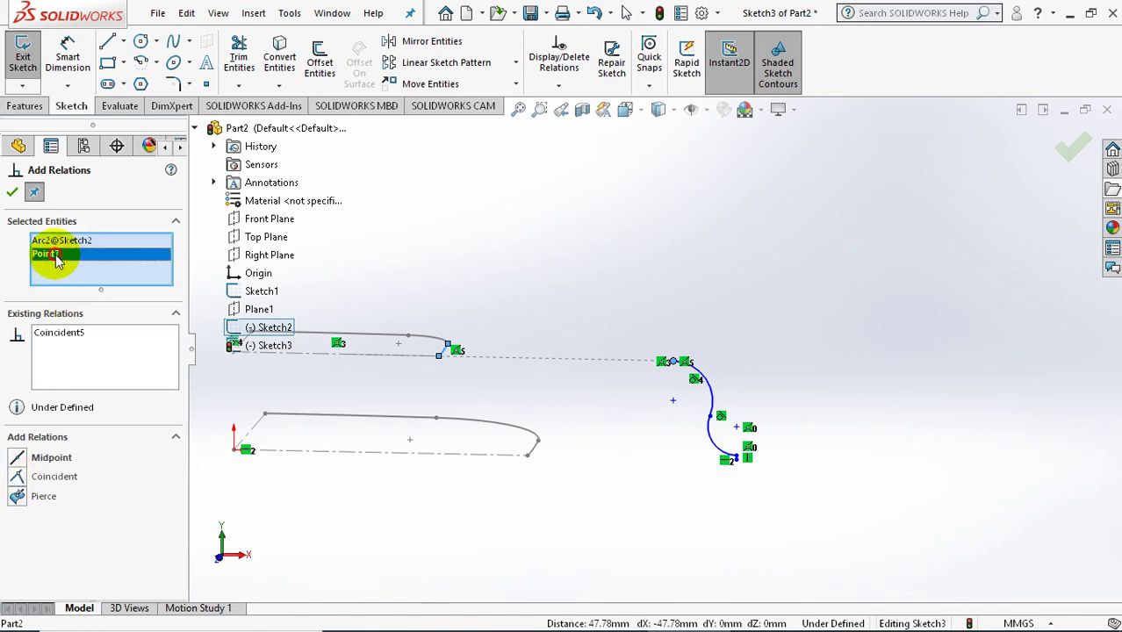
right_click(92, 275)
click(104, 281)
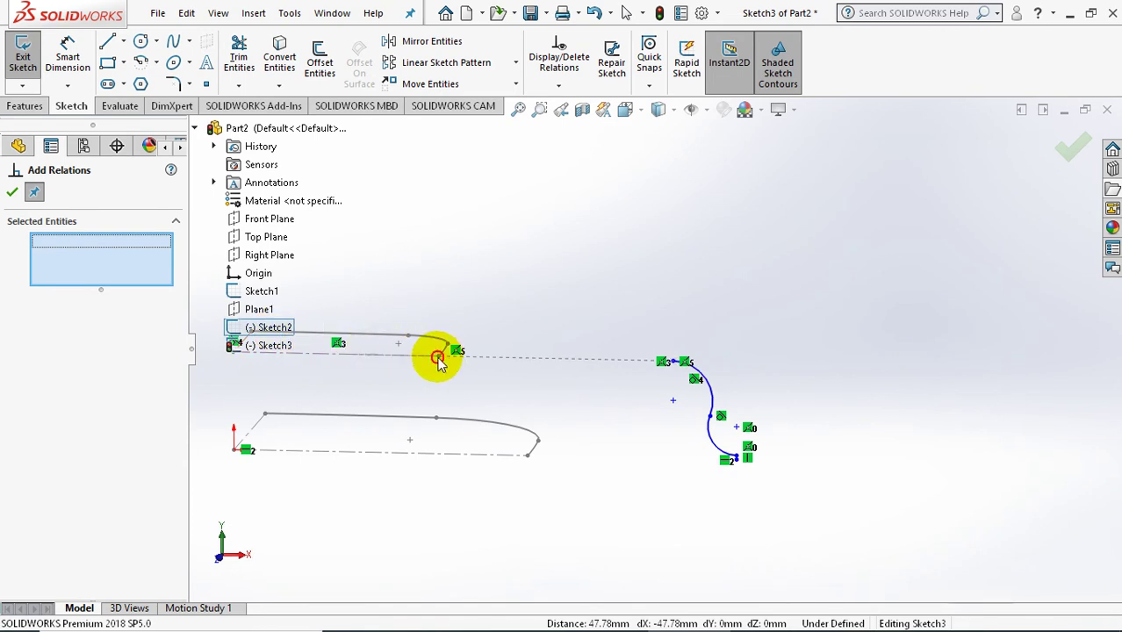
click(439, 357)
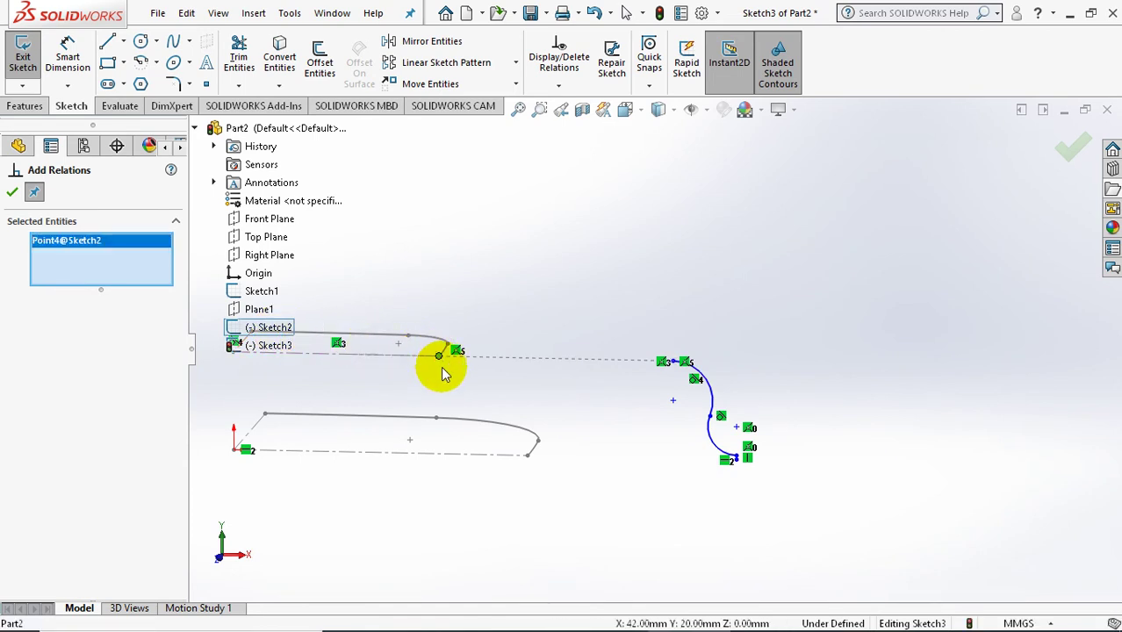
click(673, 362)
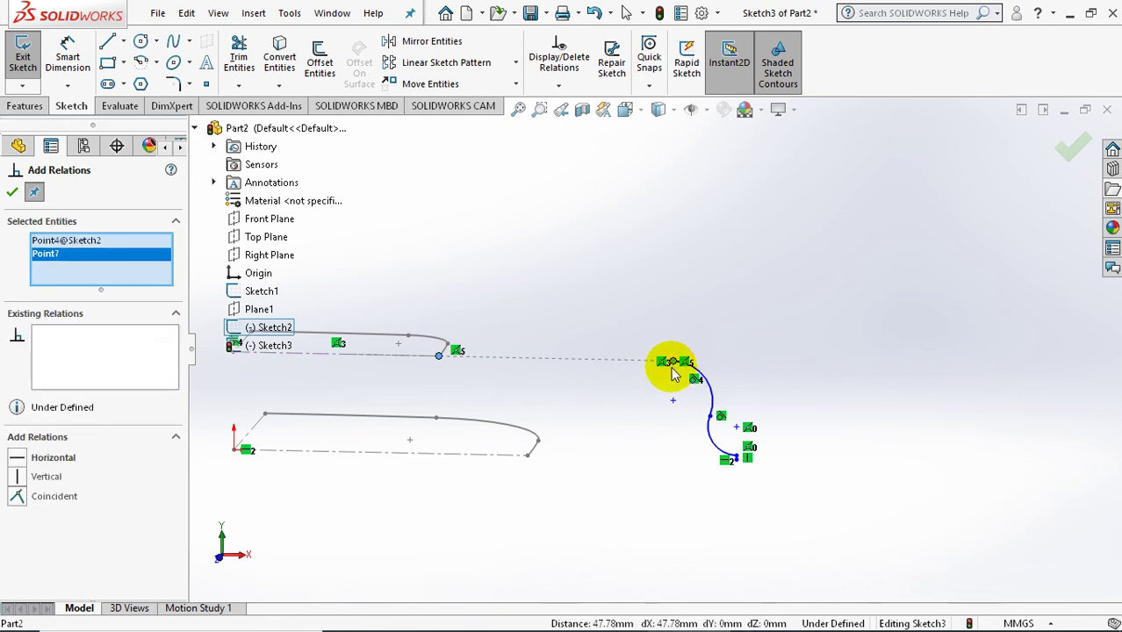
click(19, 497)
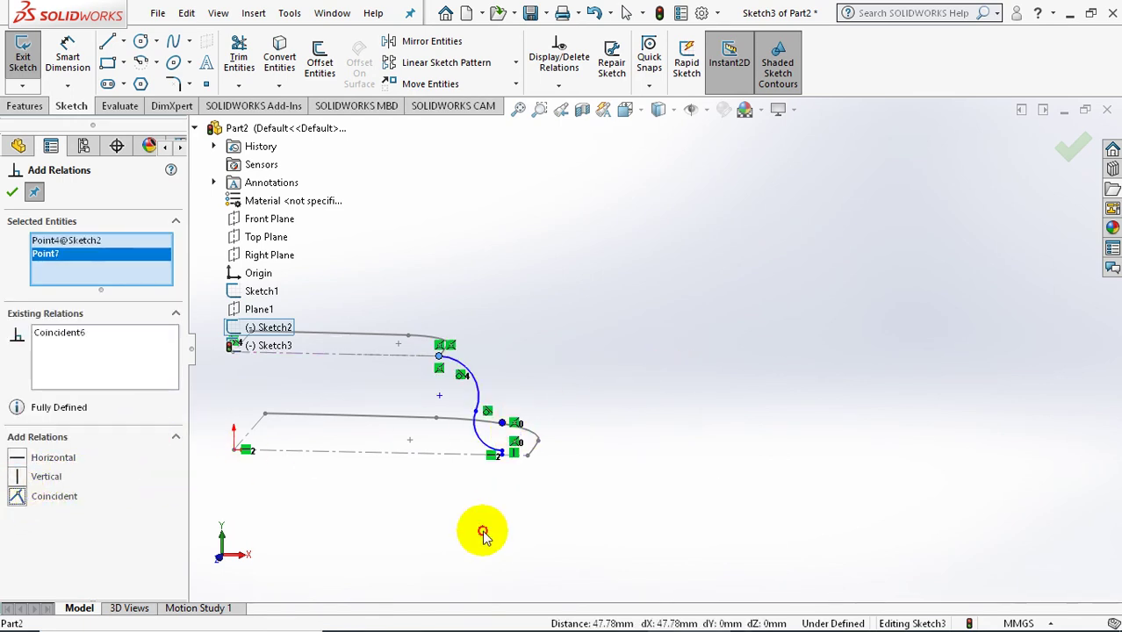
scroll(474, 505, down, 4)
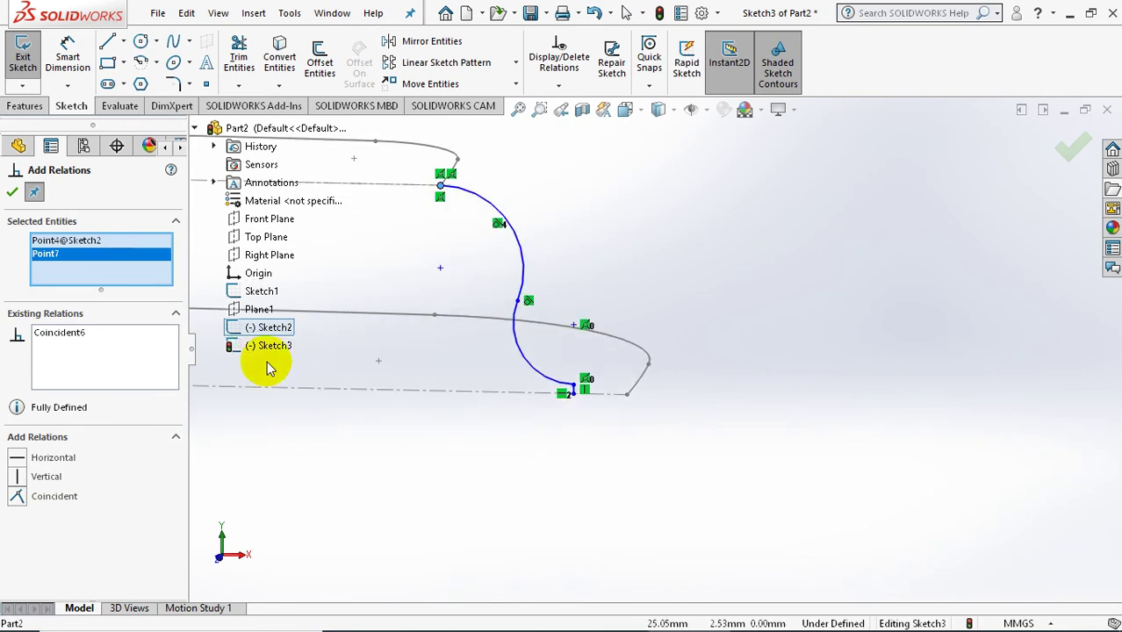
- Make the curve's lower endpoint coincident with the lower Sketch1 profile's end point
click(13, 193)
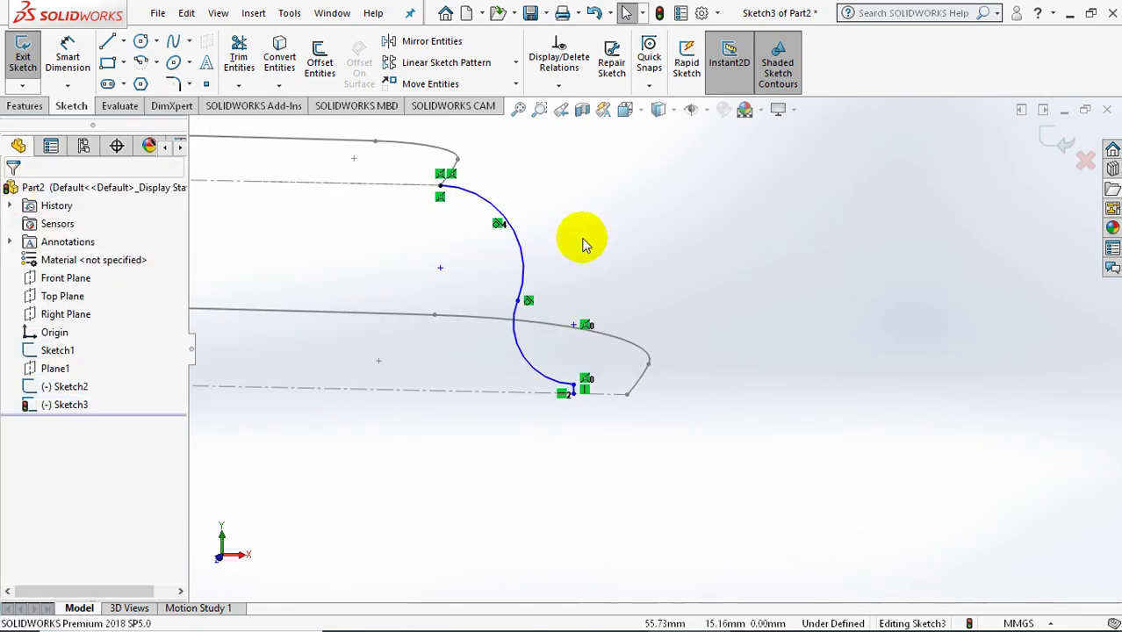
click(559, 85)
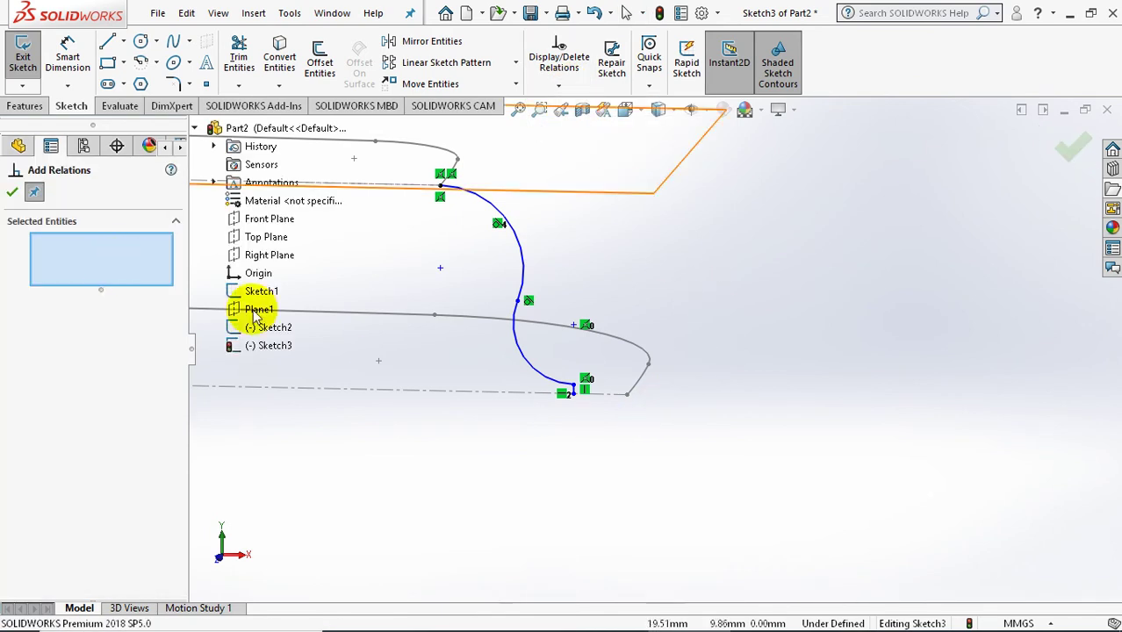
scroll(566, 411, down, 2)
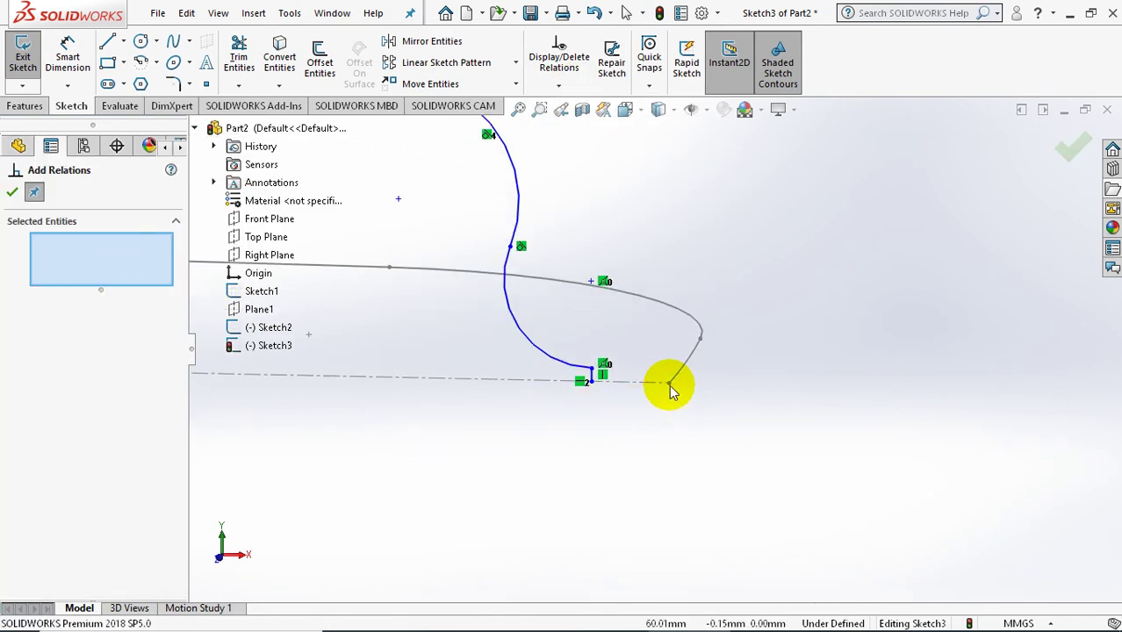
click(669, 384)
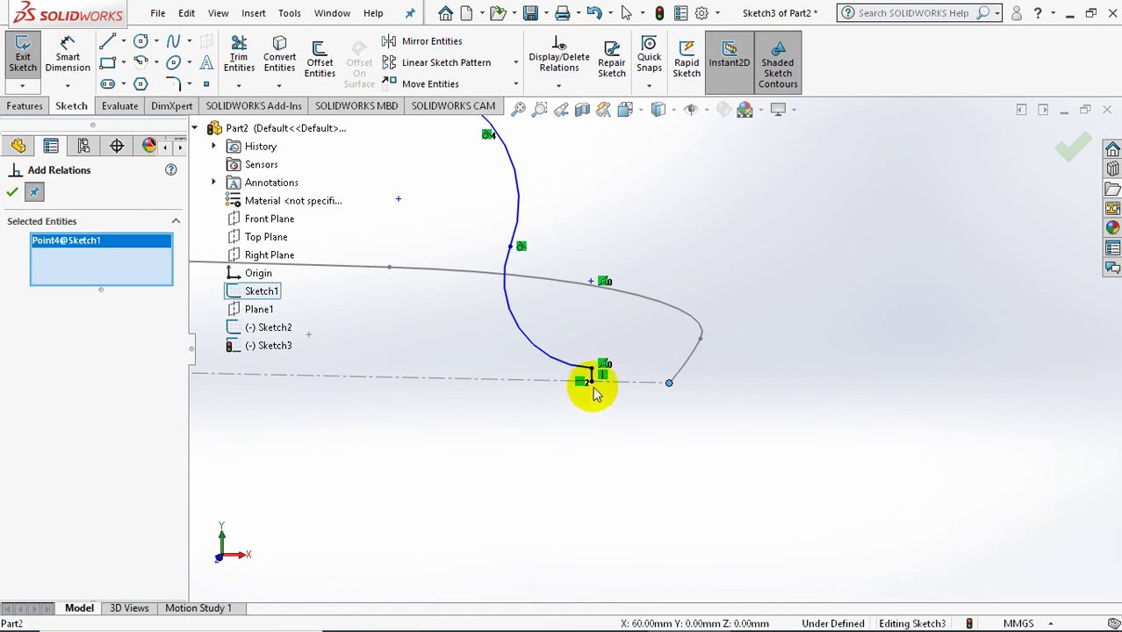
click(591, 384)
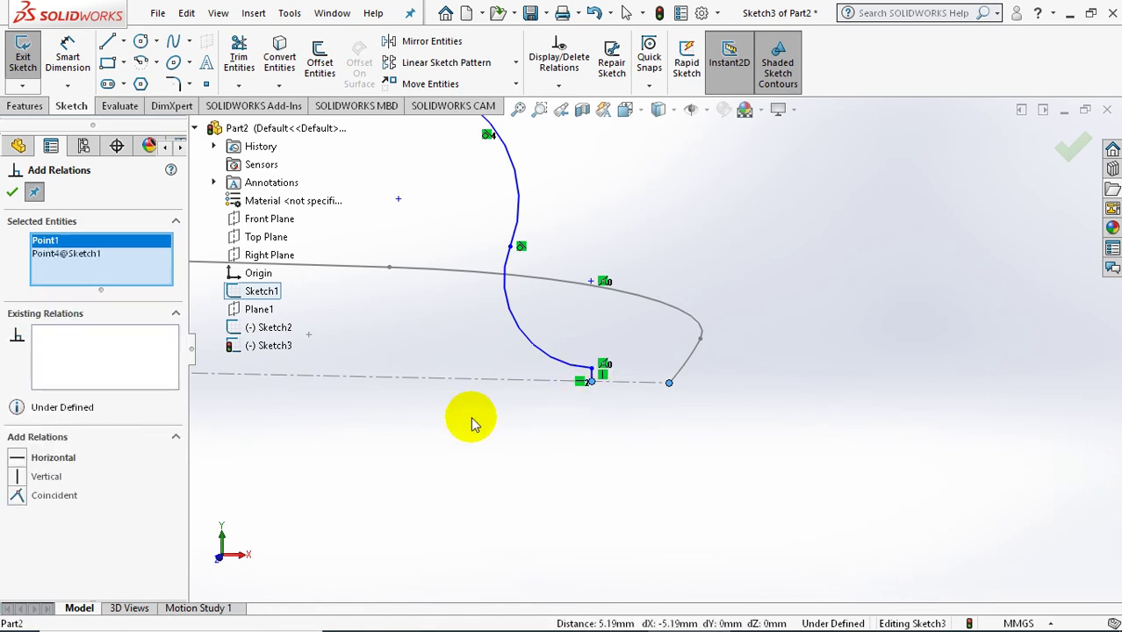
click(20, 495)
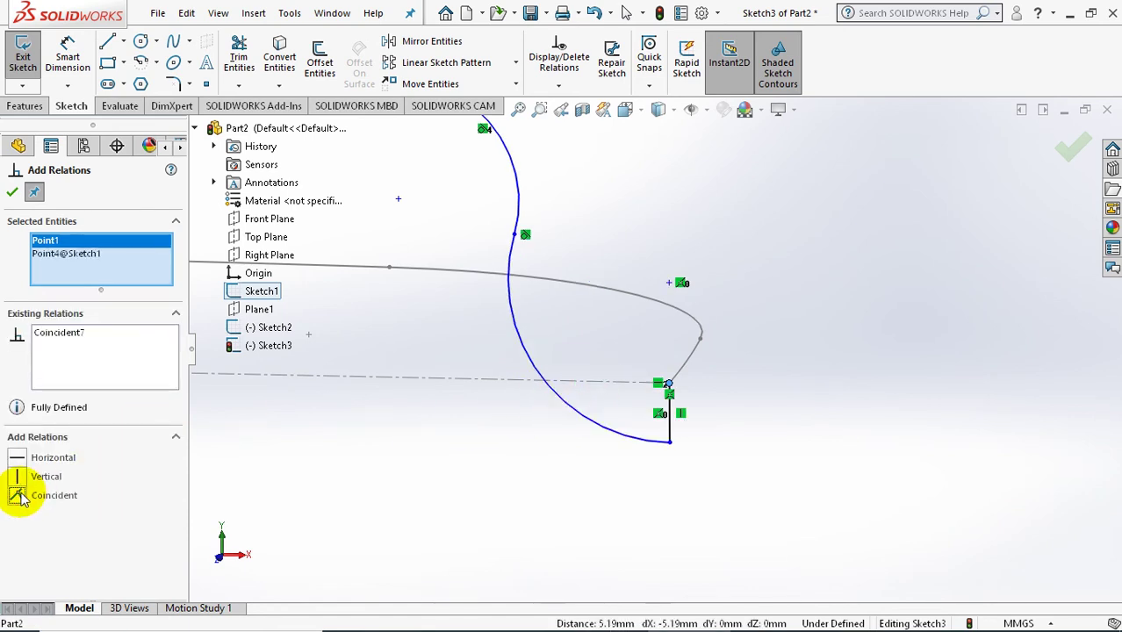
click(12, 193)
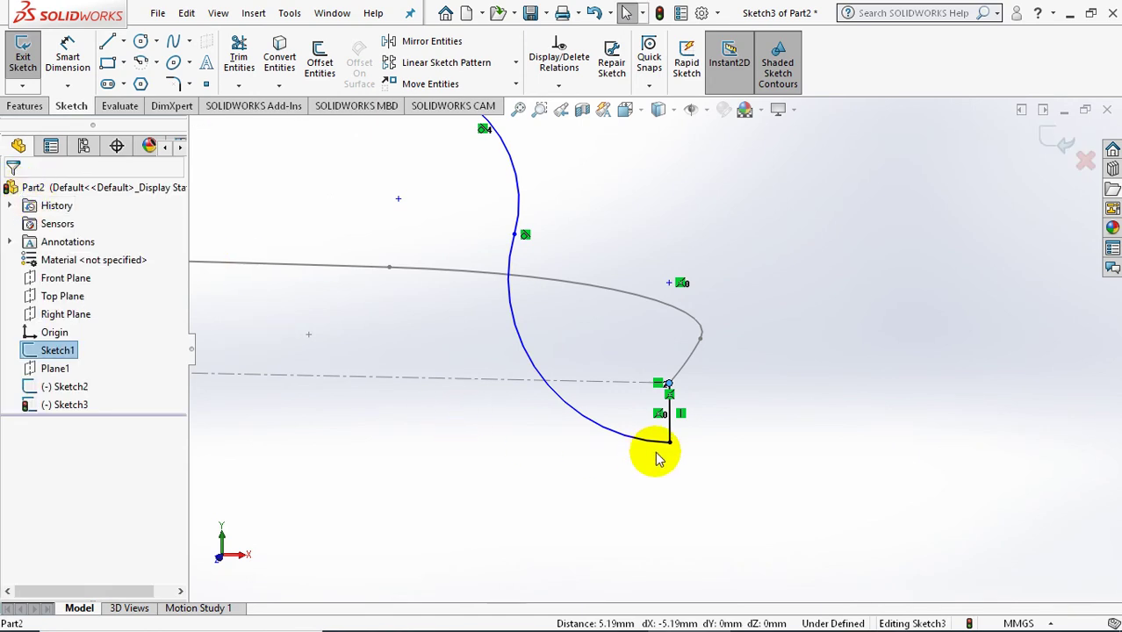
- Drag the curve's bottom end back up near the lower profile and tilt the view
drag(671, 444, 685, 355)
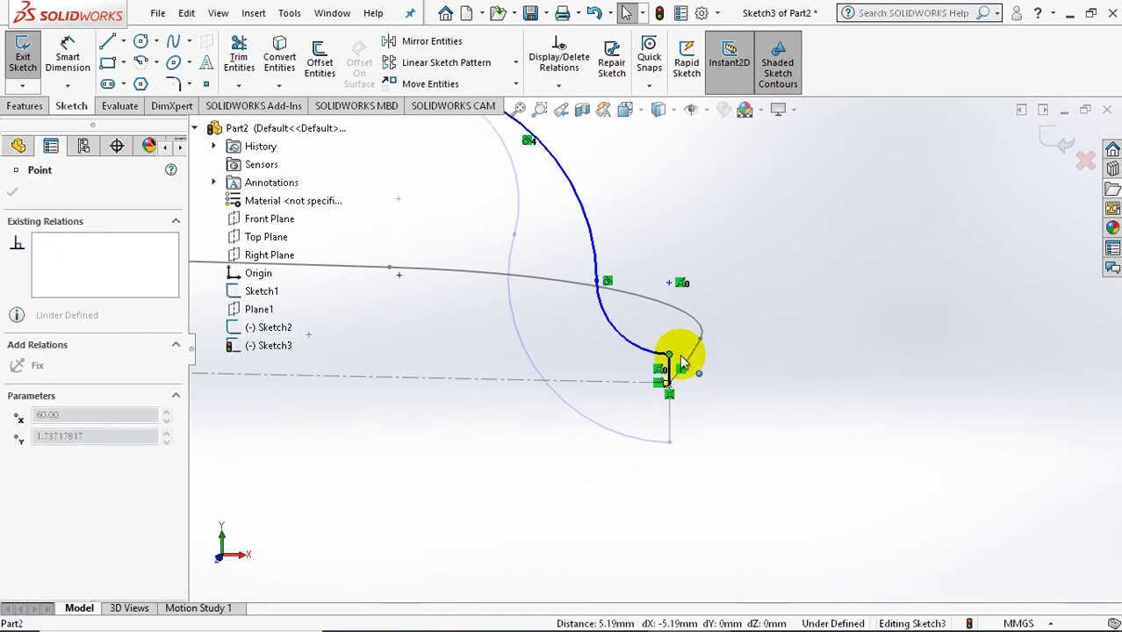
click(802, 414)
key(Up)
key(Up)
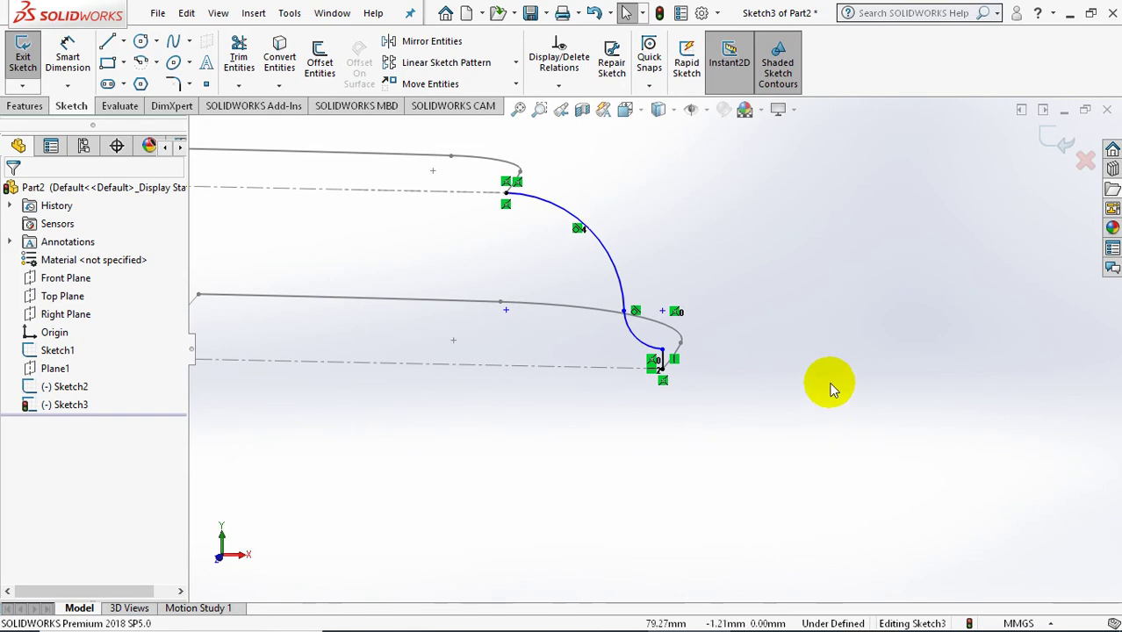
key(Up)
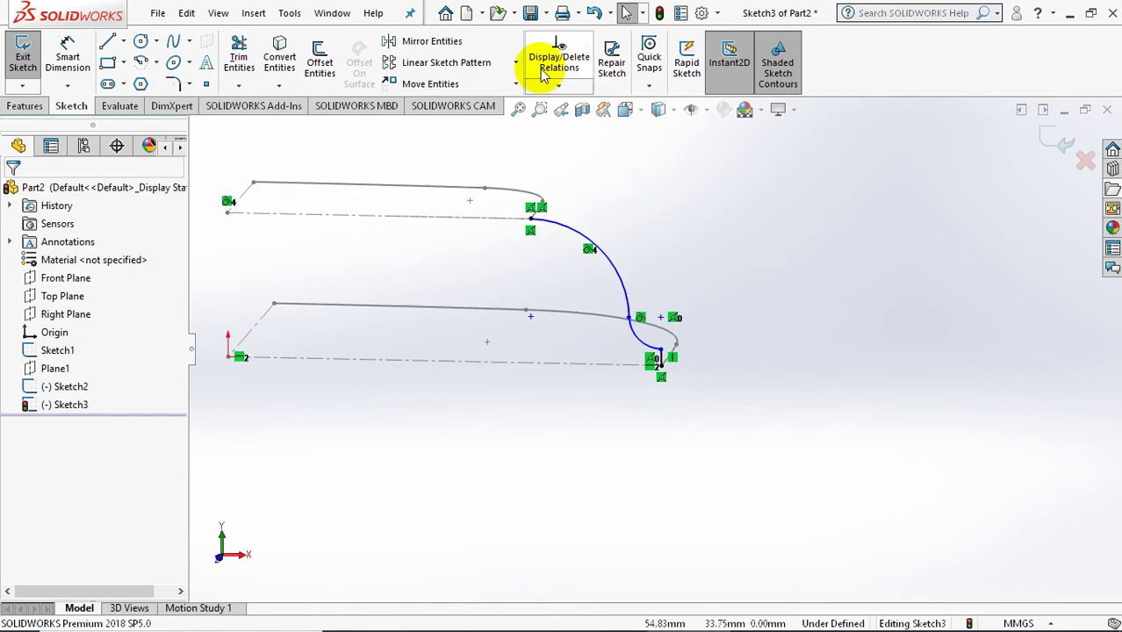
- Dimension the vertical line to 3 mm and the arc radius to 6 mm
click(69, 54)
scroll(652, 356, down, 3)
scroll(668, 351, down, 3)
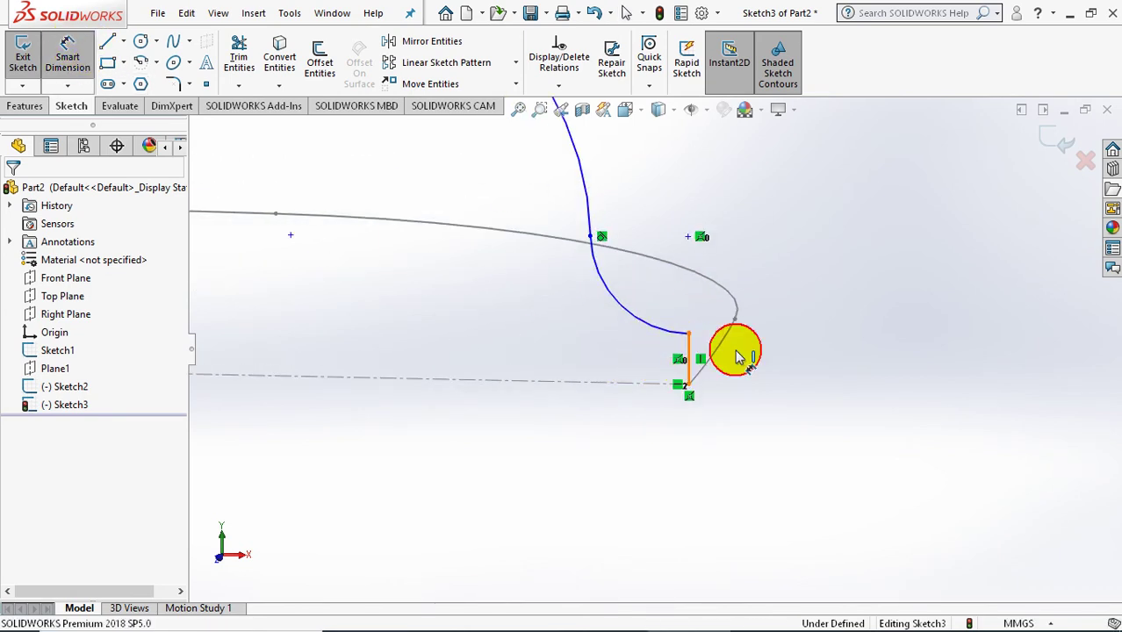
click(693, 356)
click(776, 358)
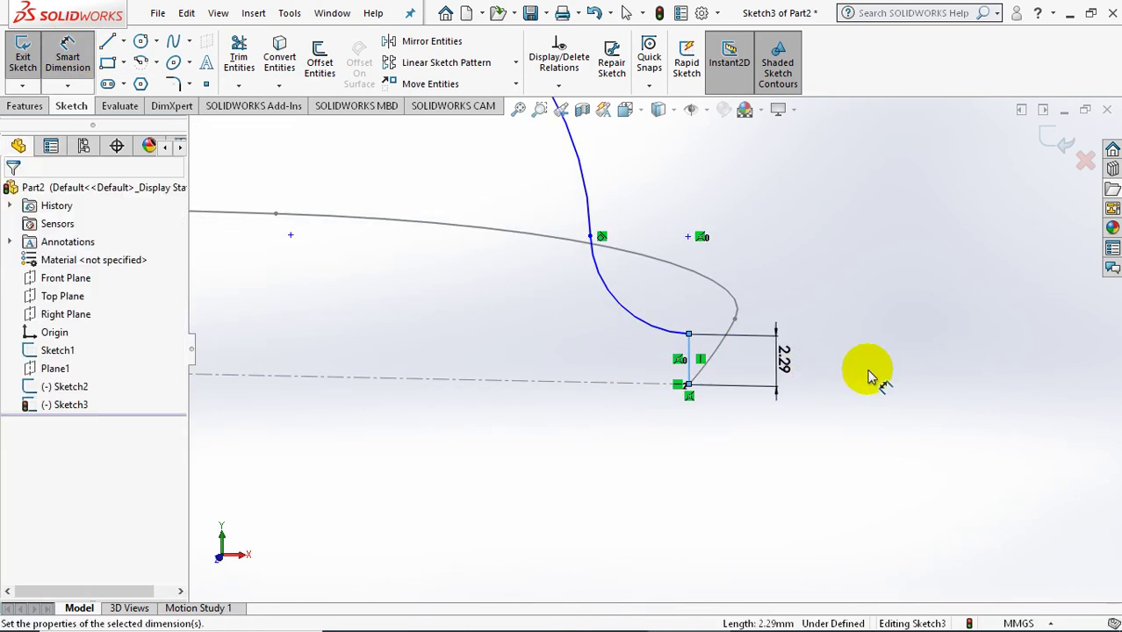
text(3)
key(Return)
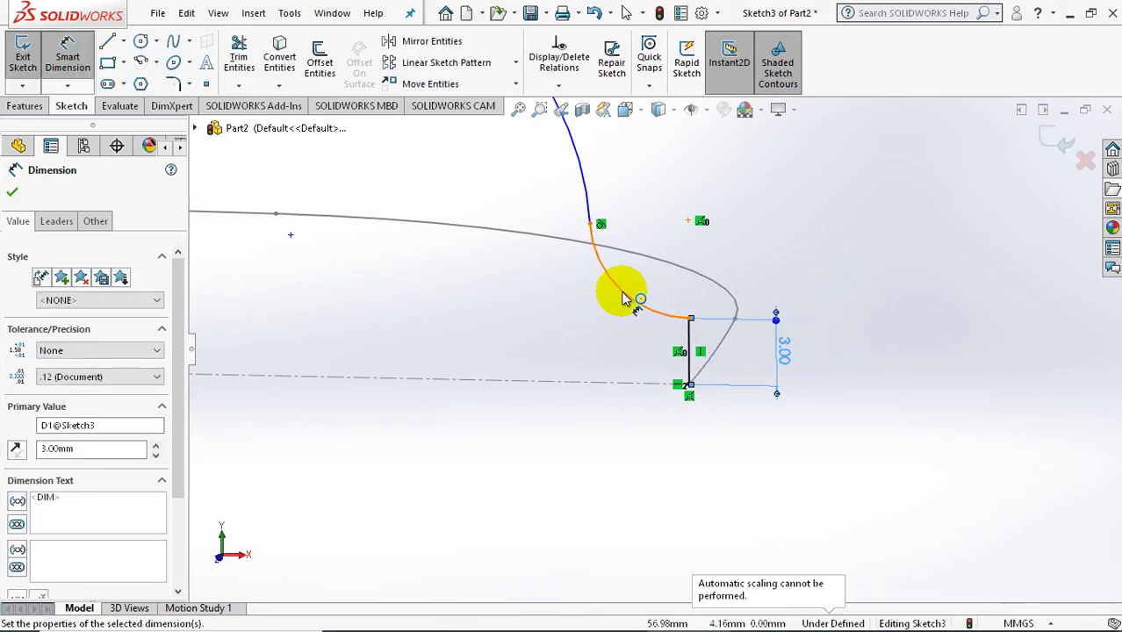
click(623, 297)
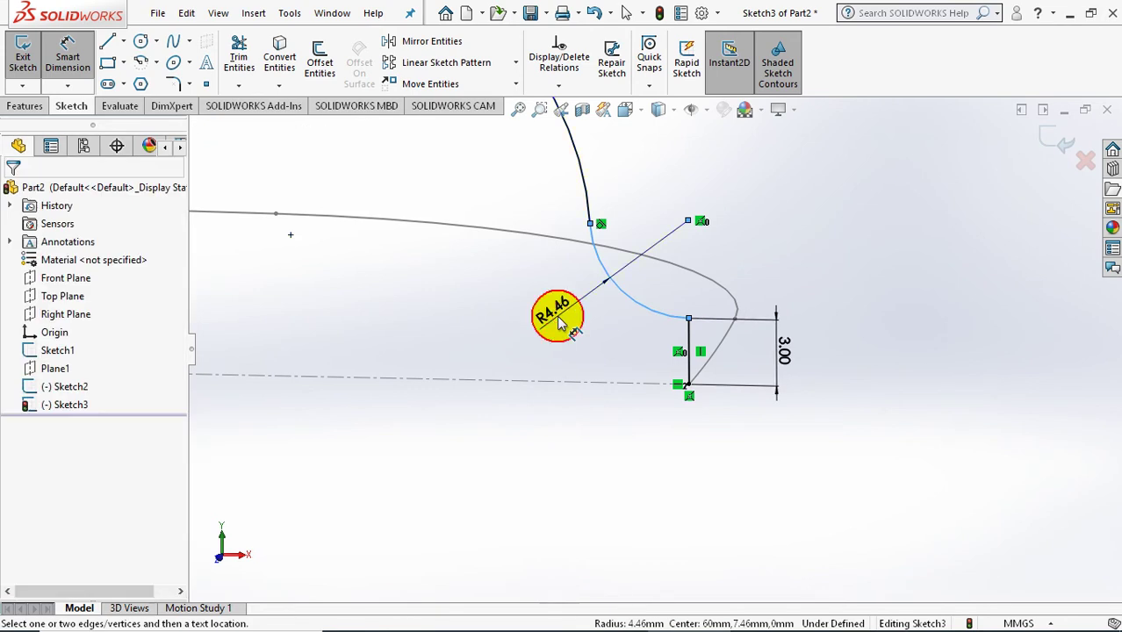
click(557, 327)
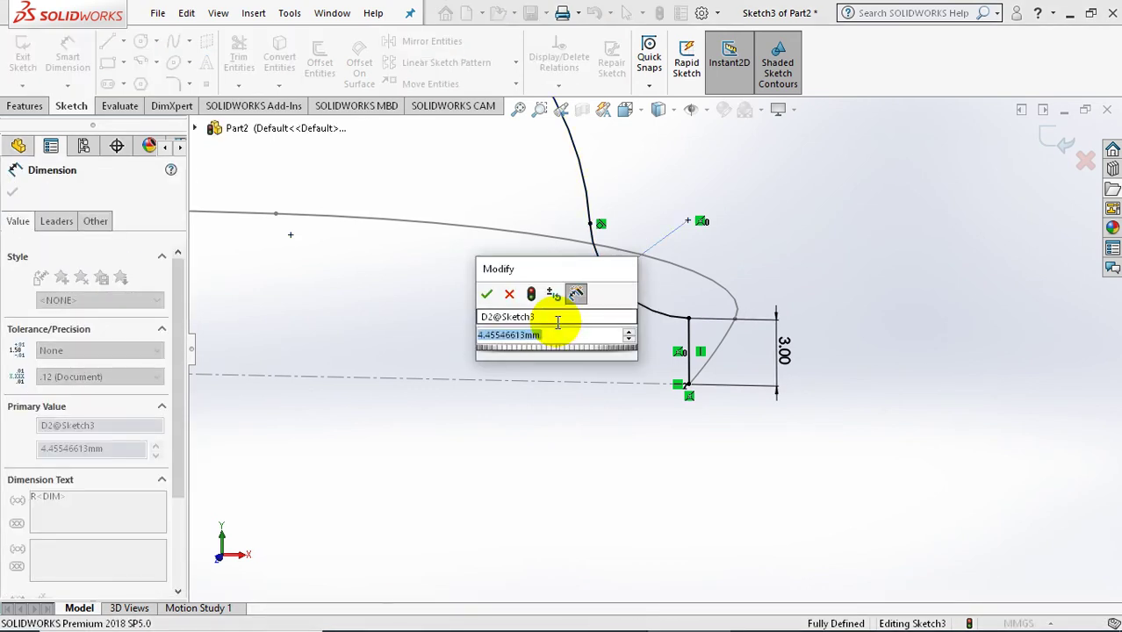
text(6)
key(Return)
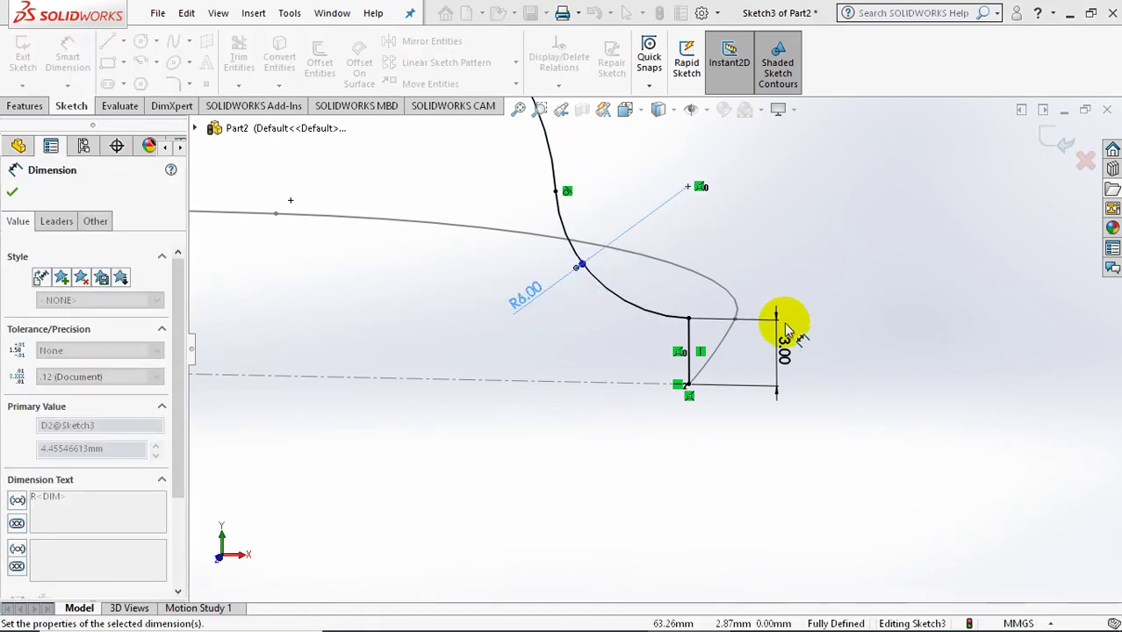
click(833, 272)
middle_drag(826, 268, 1031, 338)
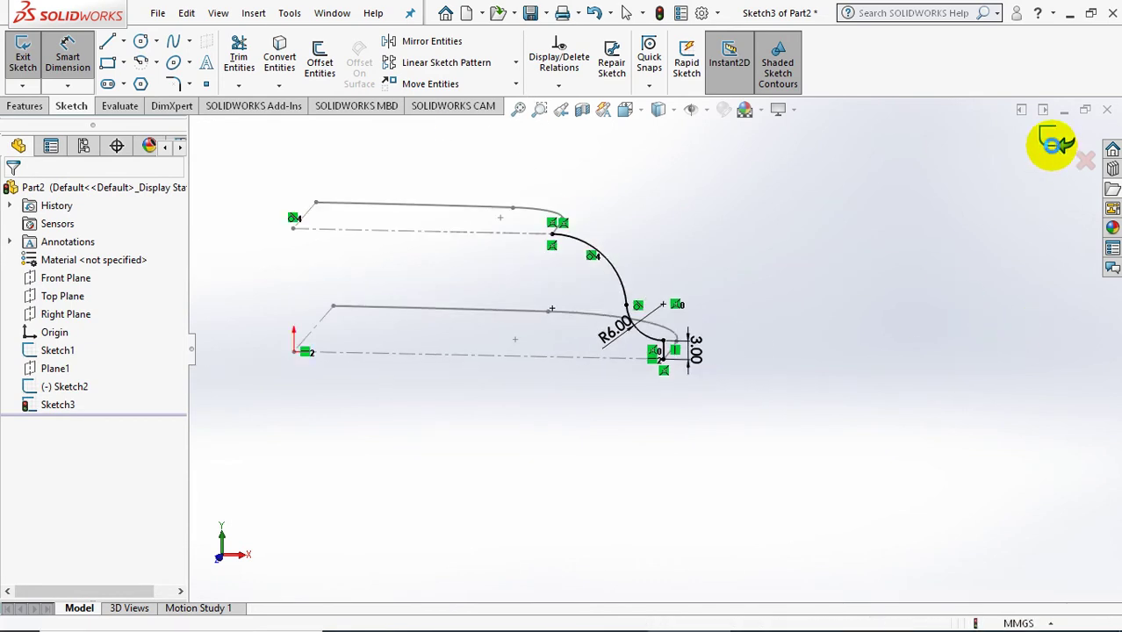
- Exit Sketch3 and begin an Insert > Surface > Sweep with Sketch3 as profile
click(1054, 144)
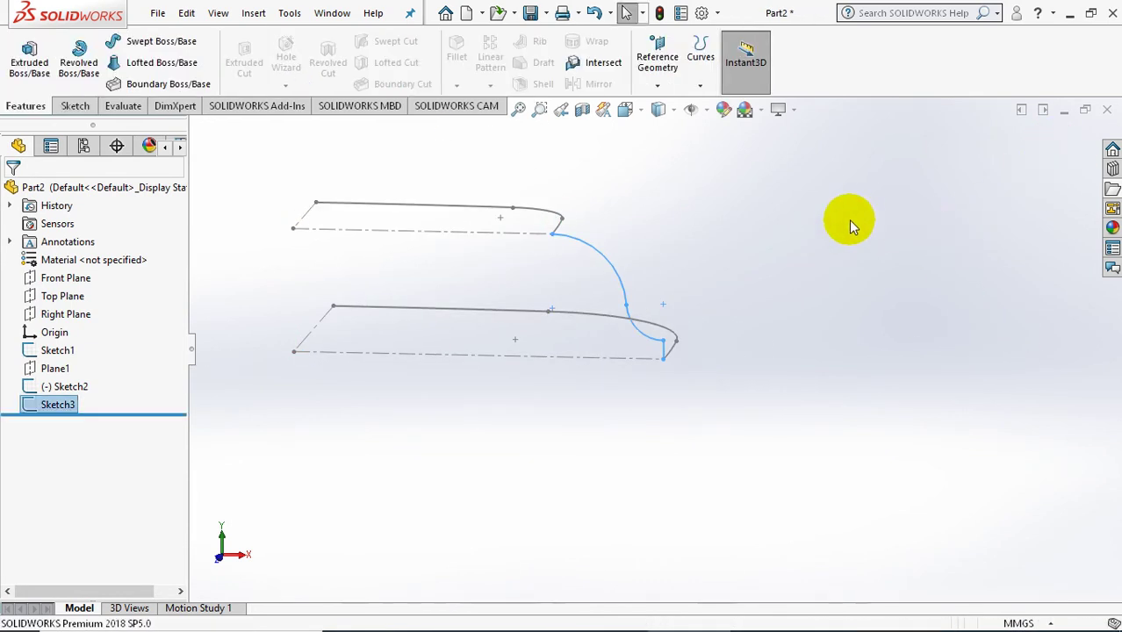
mouse_move(803, 258)
middle_down()
mouse_move(764, 288)
mouse_move(752, 364)
mouse_move(755, 329)
mouse_move(764, 334)
middle_up()
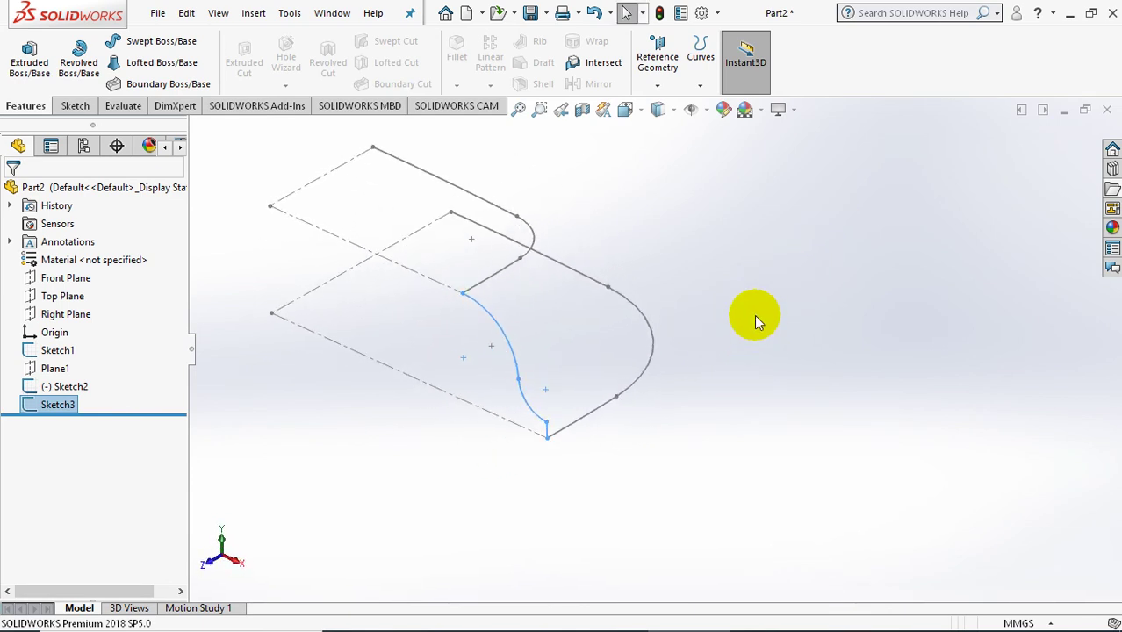
click(254, 12)
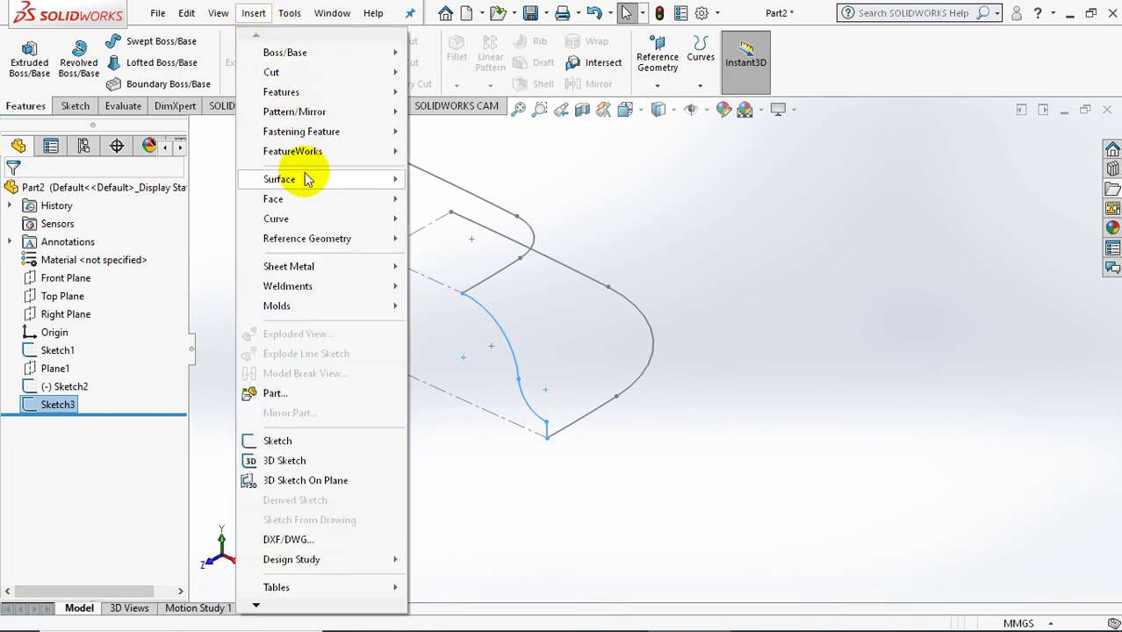
mouse_move(279, 180)
click(460, 180)
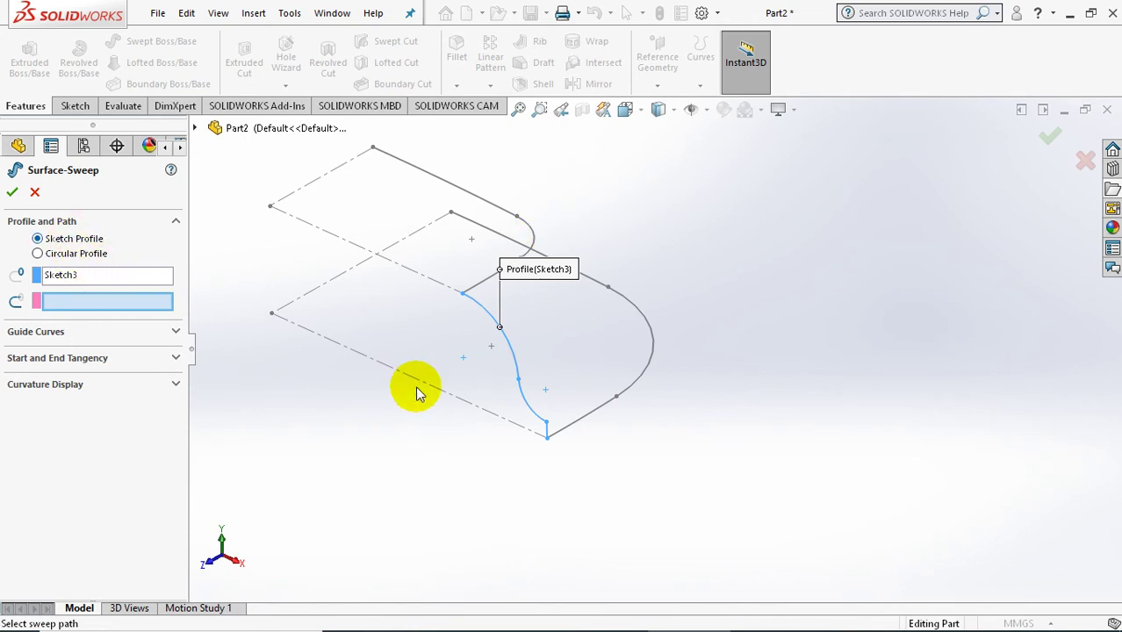
- Finish Surface-Sweep1 with Sketch2 as the path and Sketch1 as guide curve
click(64, 301)
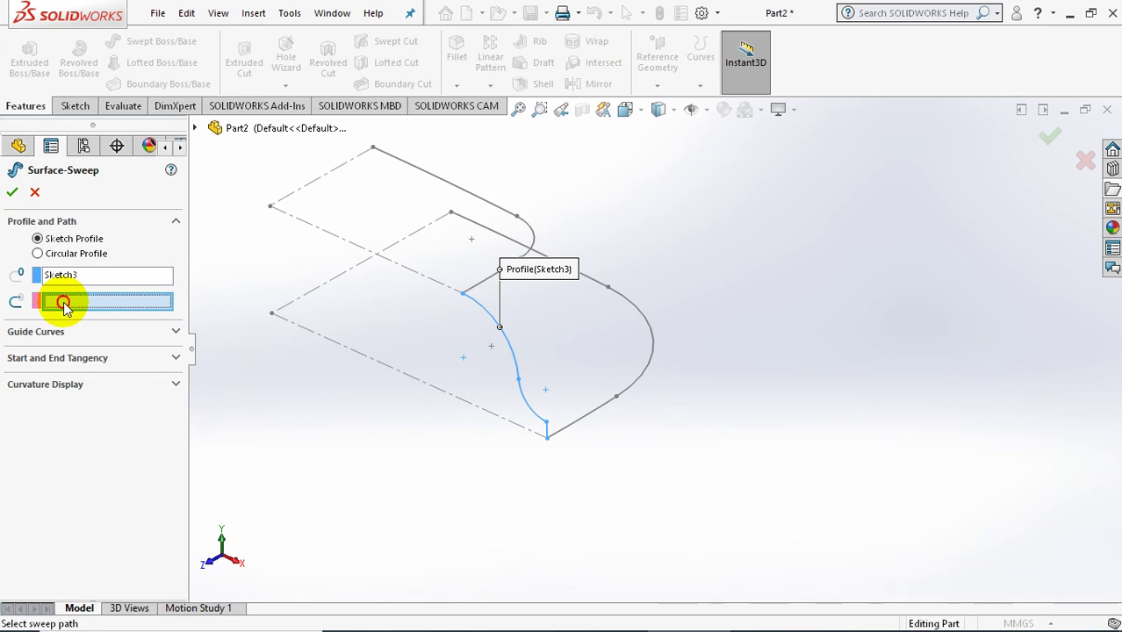
click(471, 289)
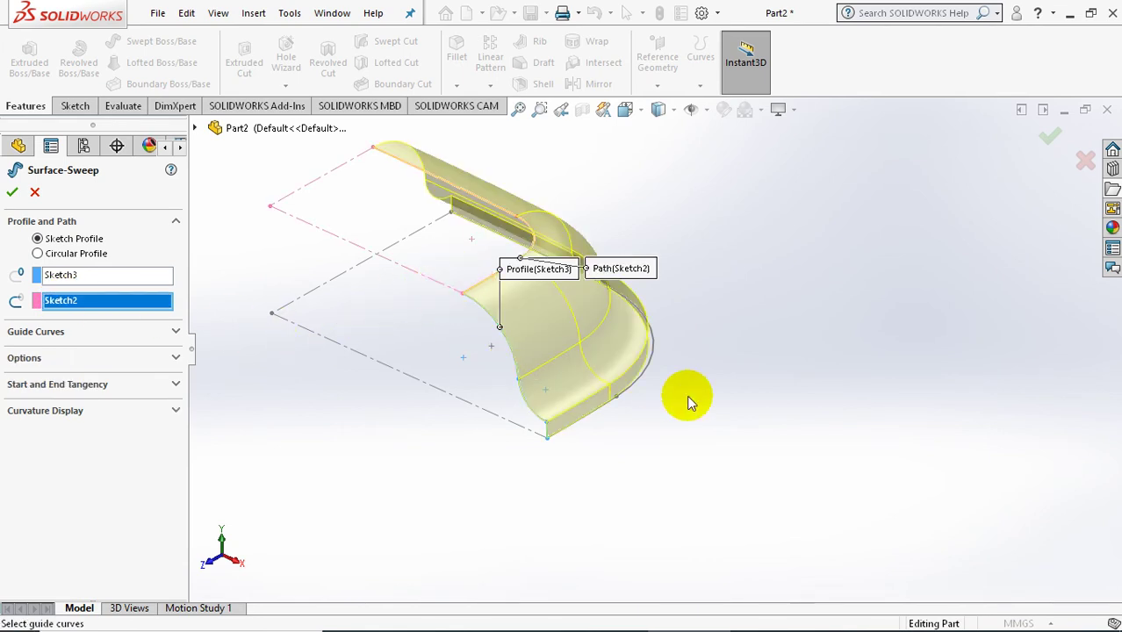
scroll(663, 392, down, 3)
click(69, 337)
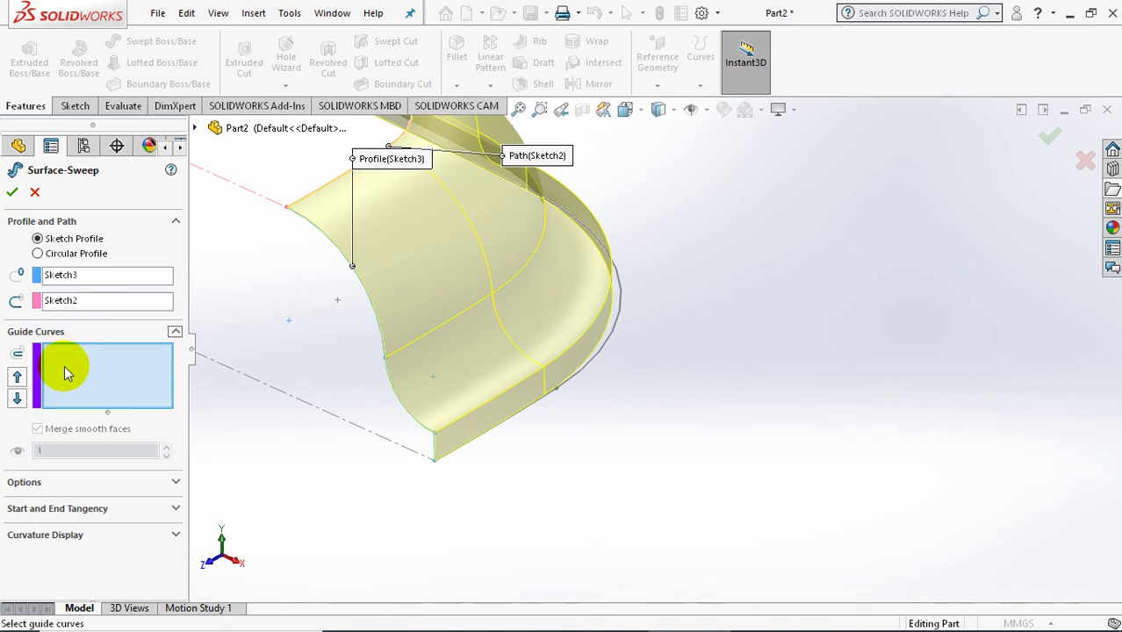
click(605, 372)
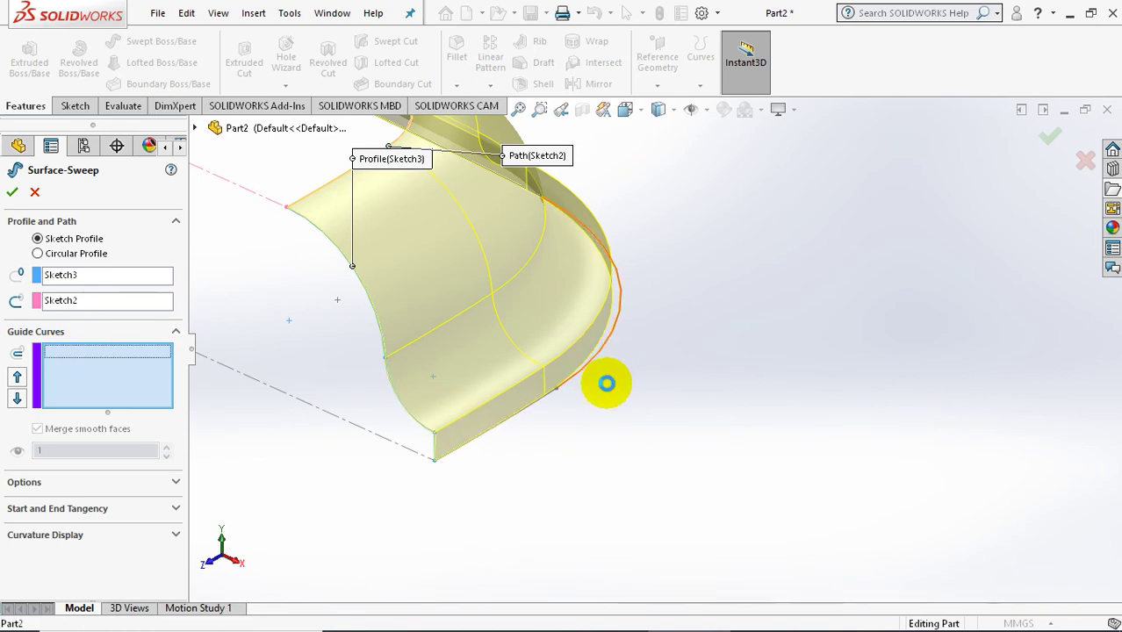
scroll(612, 392, up, 4)
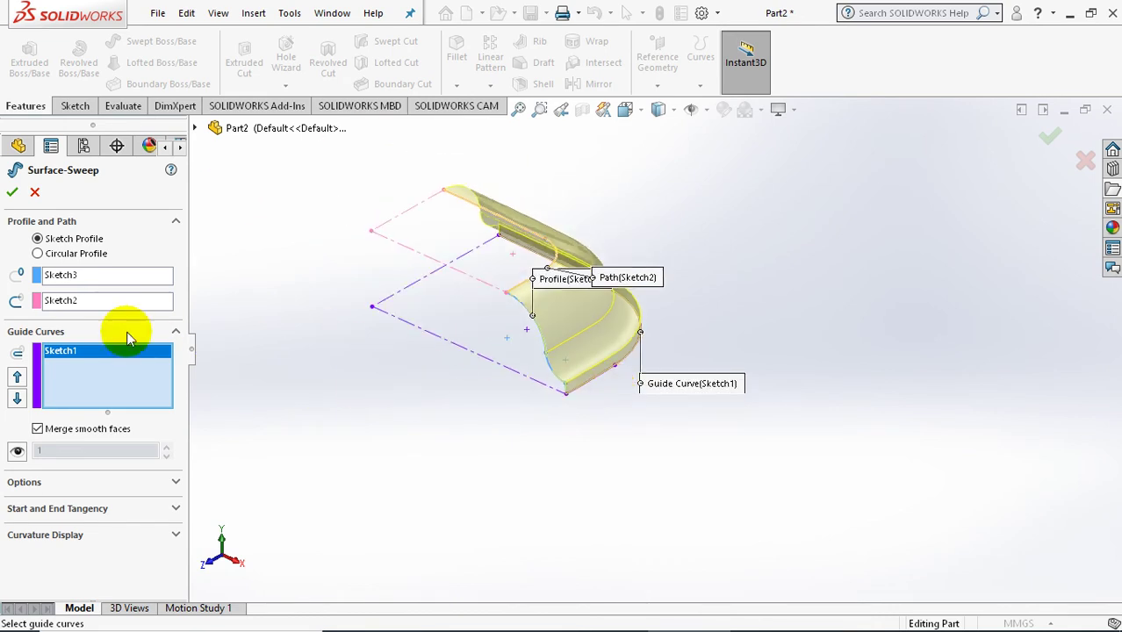
right_click(241, 299)
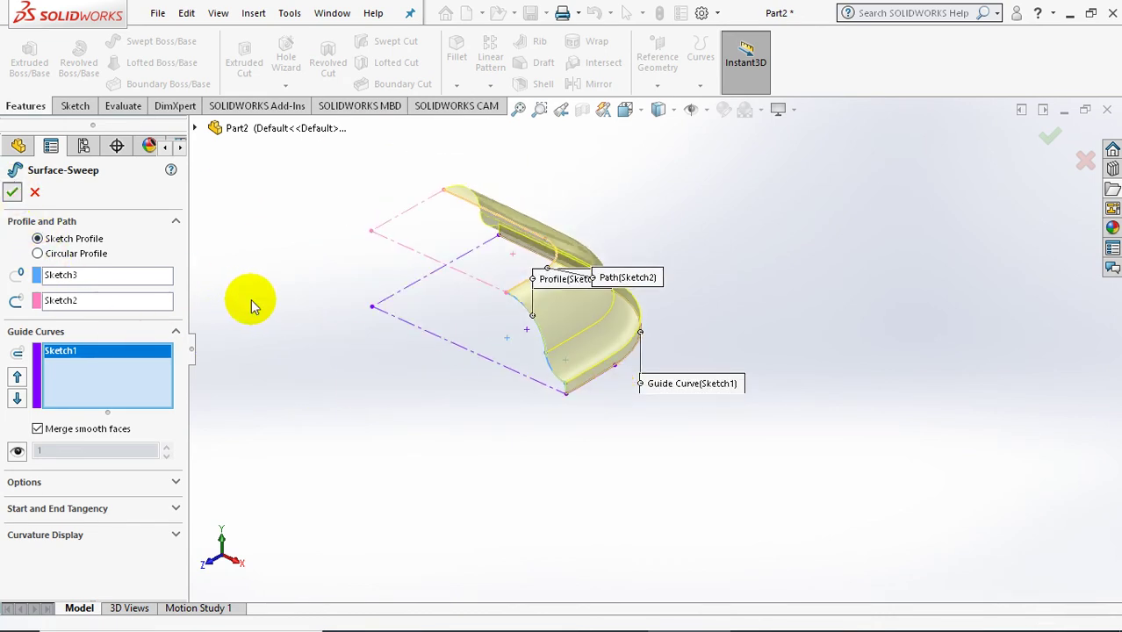
mouse_move(288, 298)
middle_down()
mouse_move(320, 414)
mouse_move(308, 388)
mouse_move(323, 373)
mouse_move(348, 435)
mouse_move(342, 342)
mouse_move(330, 341)
middle_up()
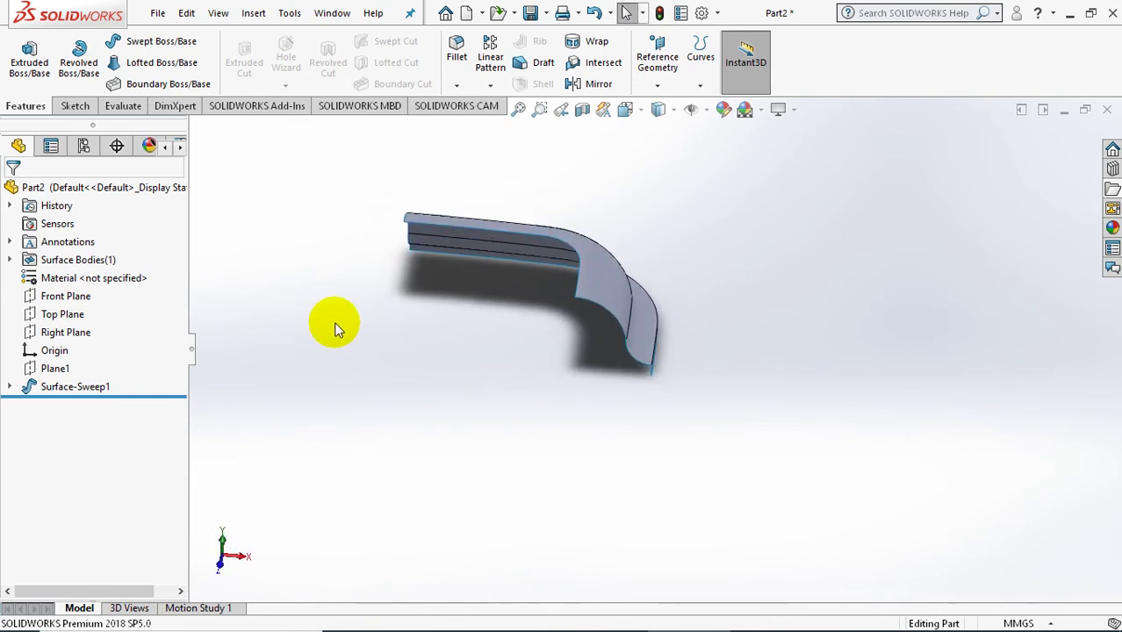
click(600, 82)
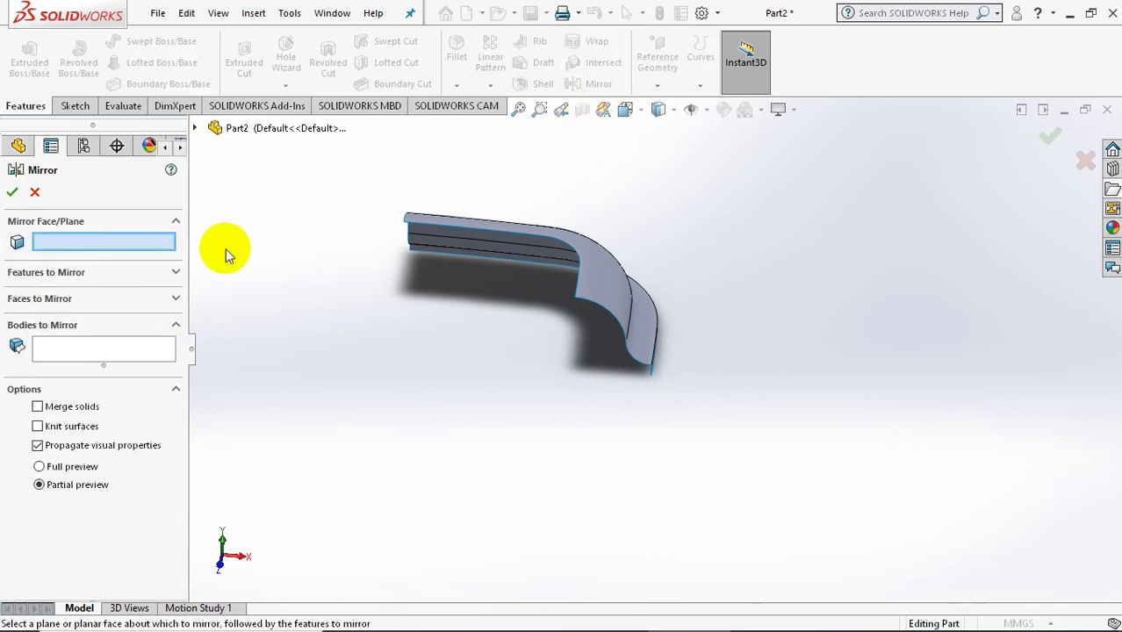
- Mirror Surface-Sweep1 across the Front Plane
click(195, 128)
click(259, 242)
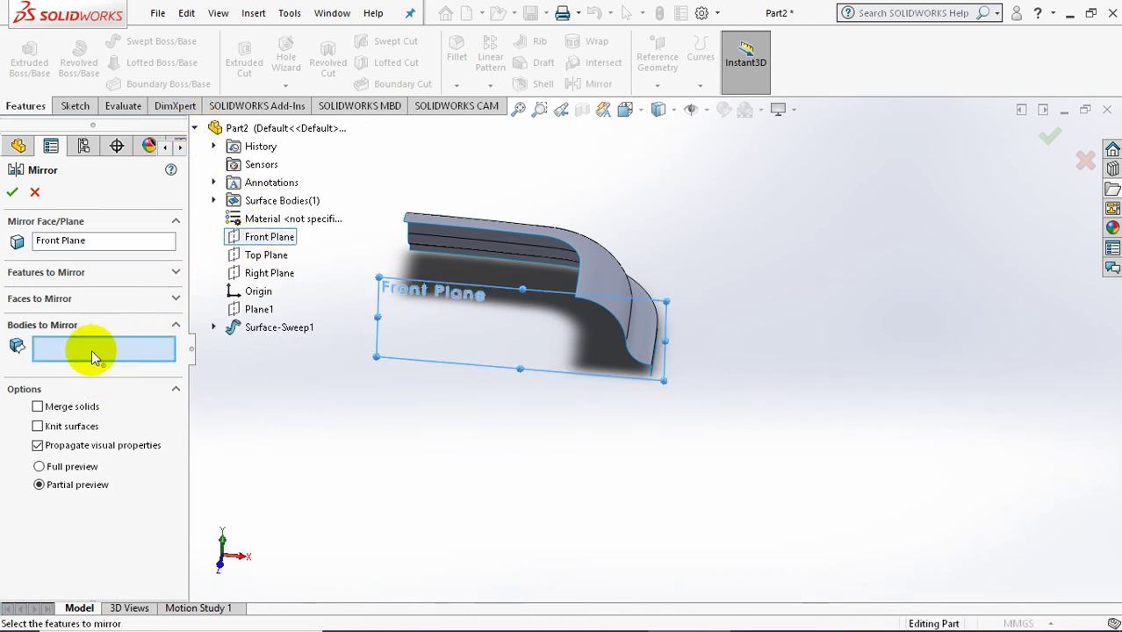
click(586, 272)
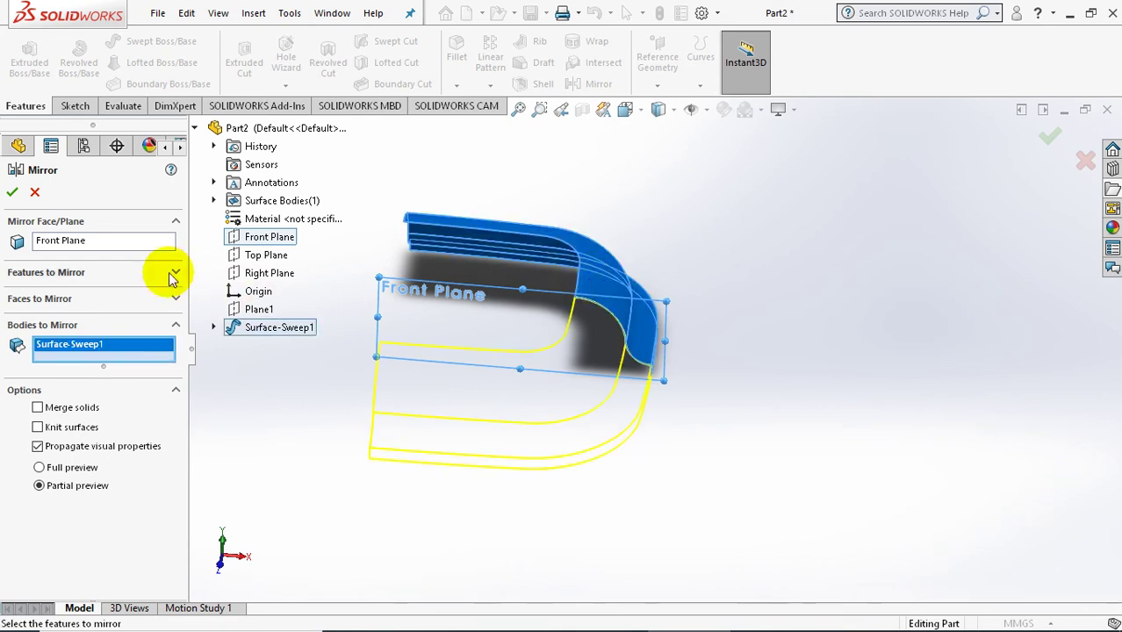
click(15, 193)
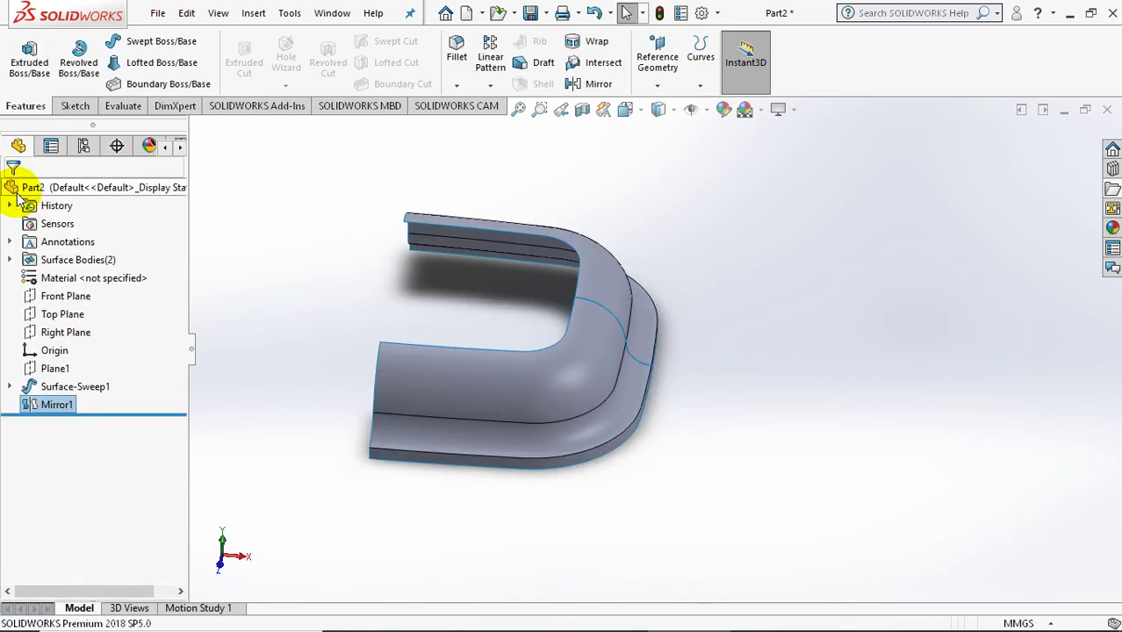
mouse_move(760, 303)
middle_down()
mouse_move(808, 343)
mouse_move(771, 334)
middle_up()
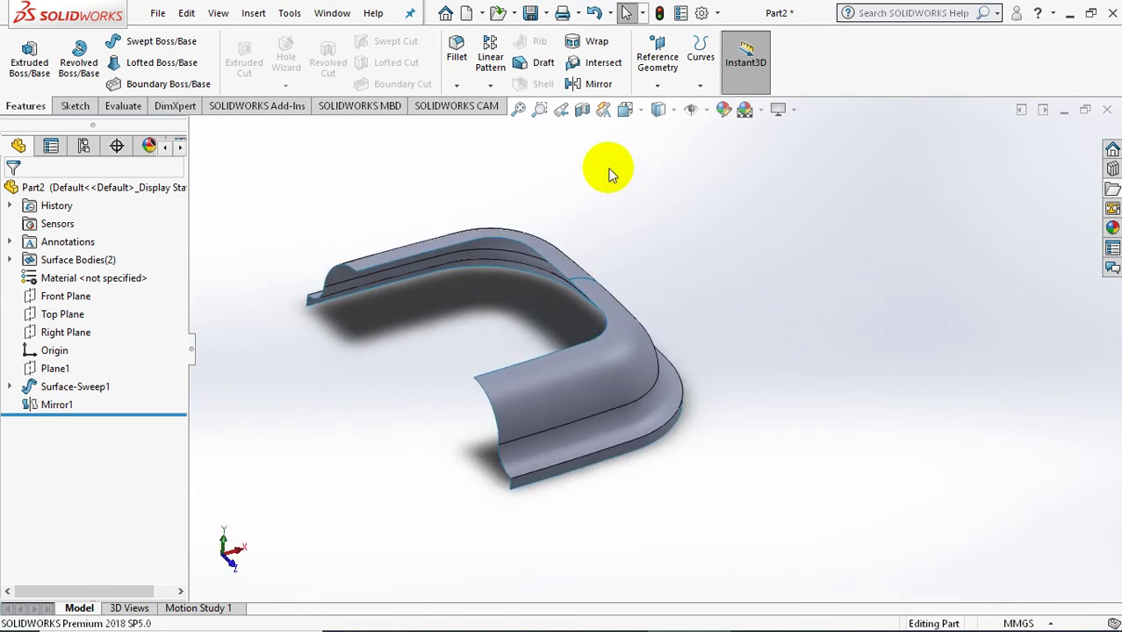
- Mirror Surface-Sweep1 and Mirror1 across the Right Plane to close the ring
click(575, 88)
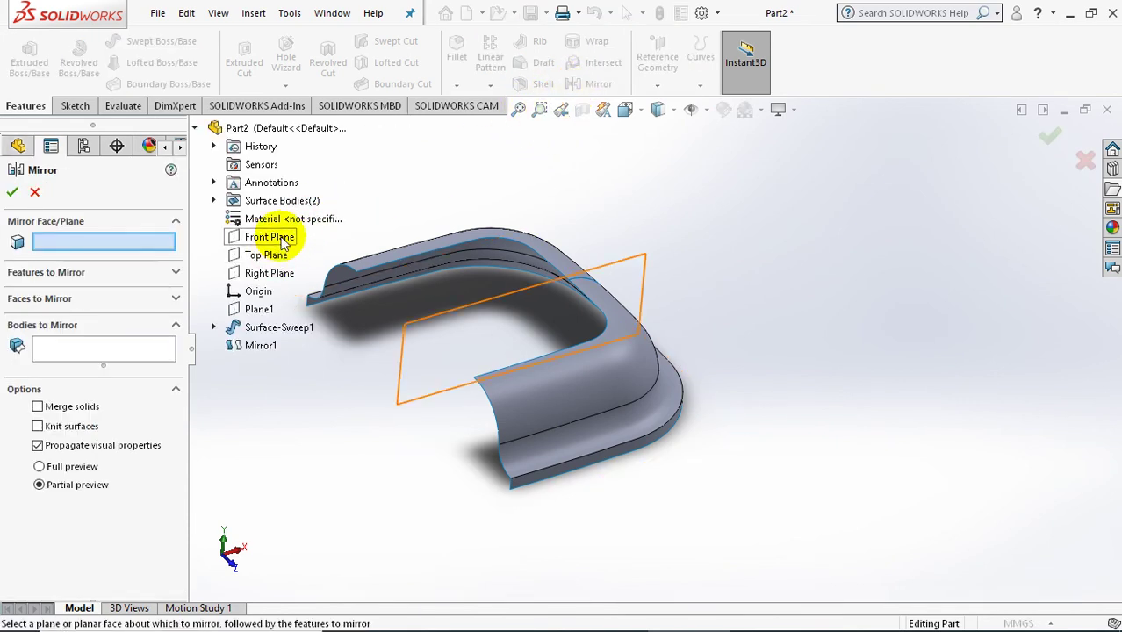
click(279, 276)
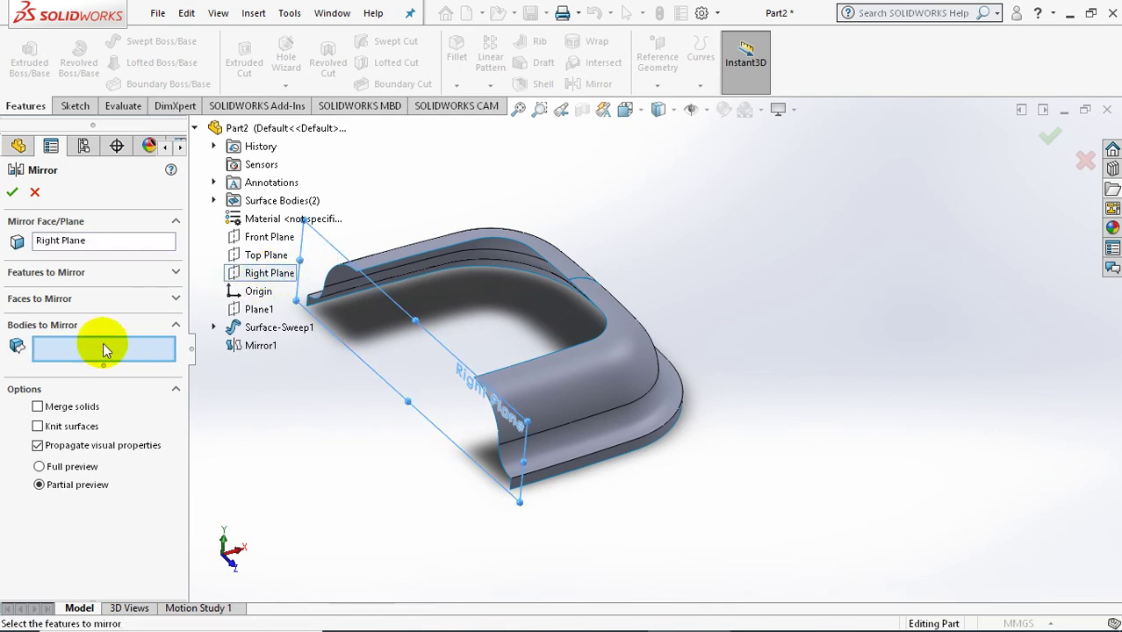
click(386, 260)
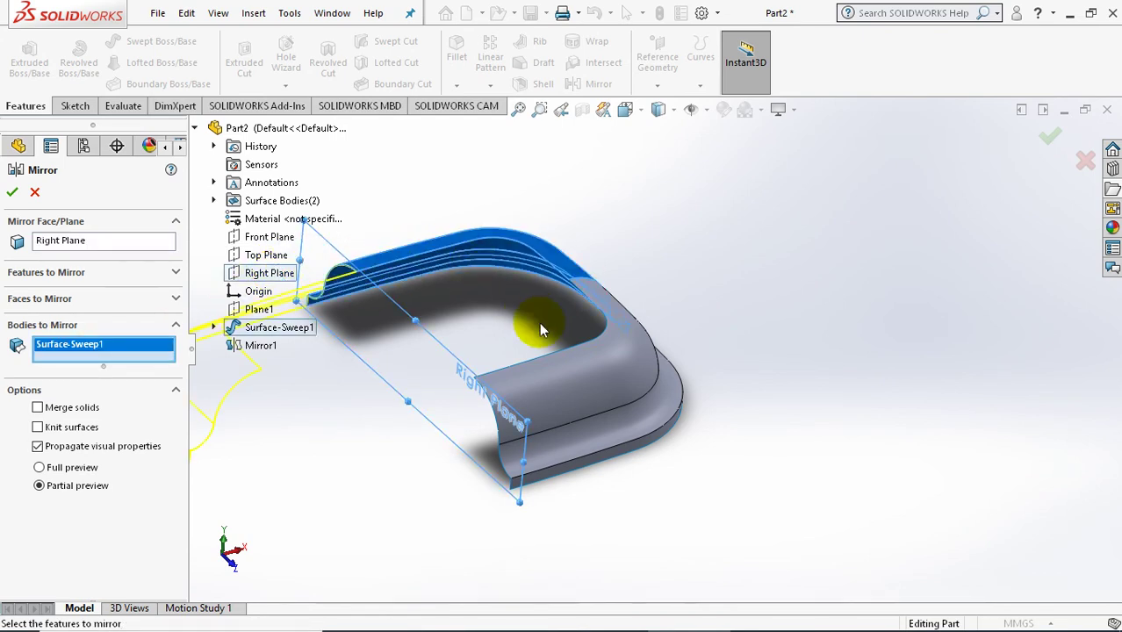
click(571, 364)
click(12, 191)
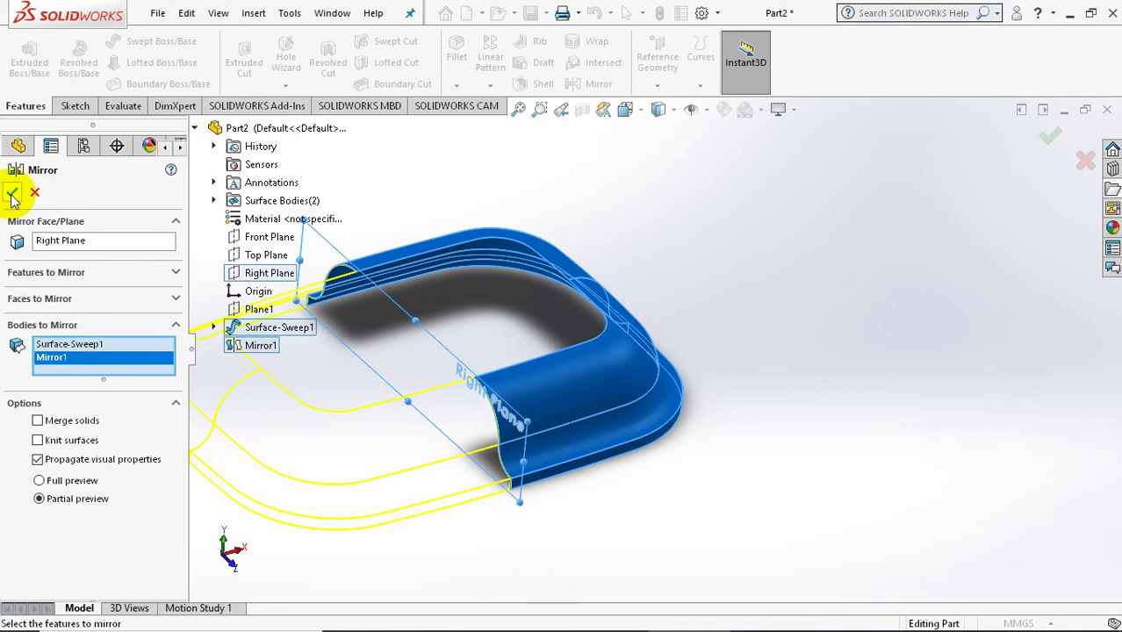
scroll(856, 255, up, 5)
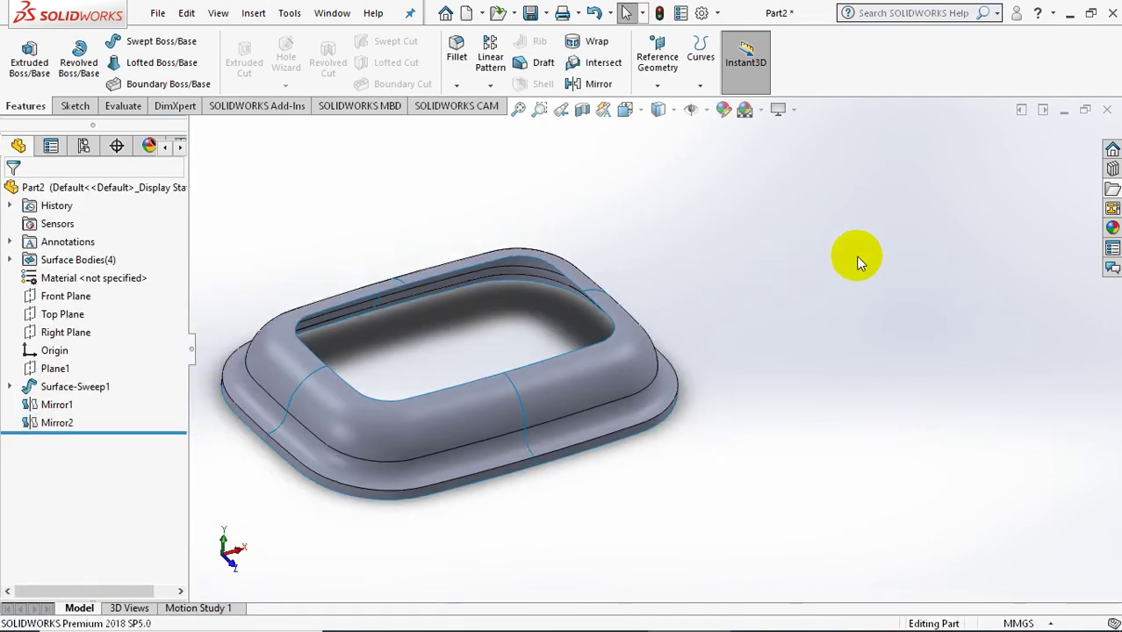
middle_drag(832, 254, 785, 337)
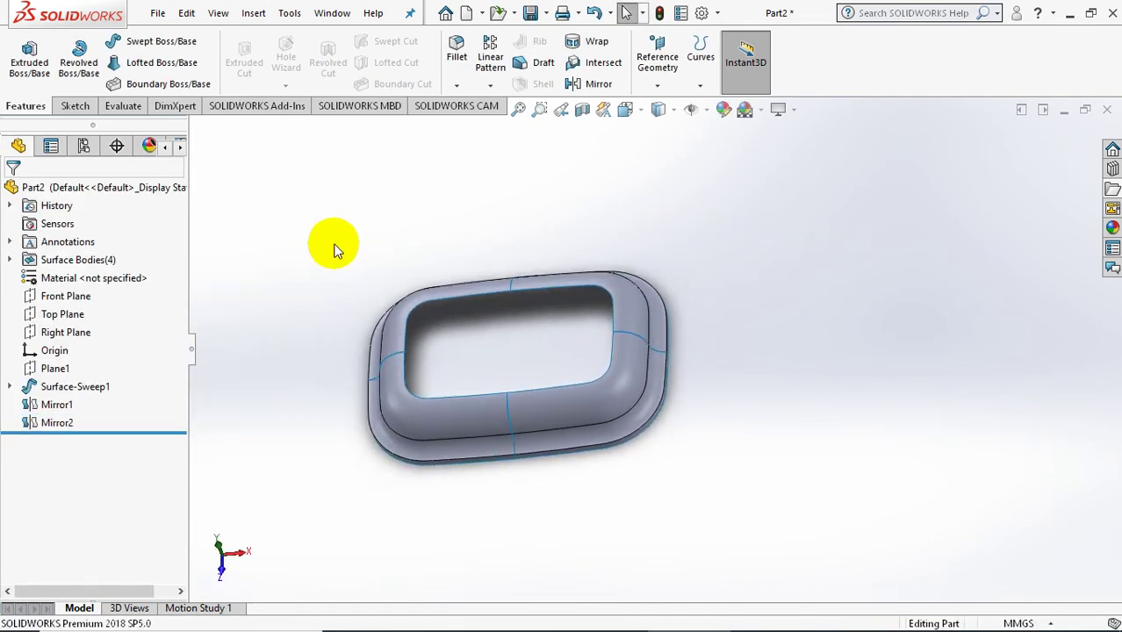
scroll(332, 244, down, 2)
click(255, 14)
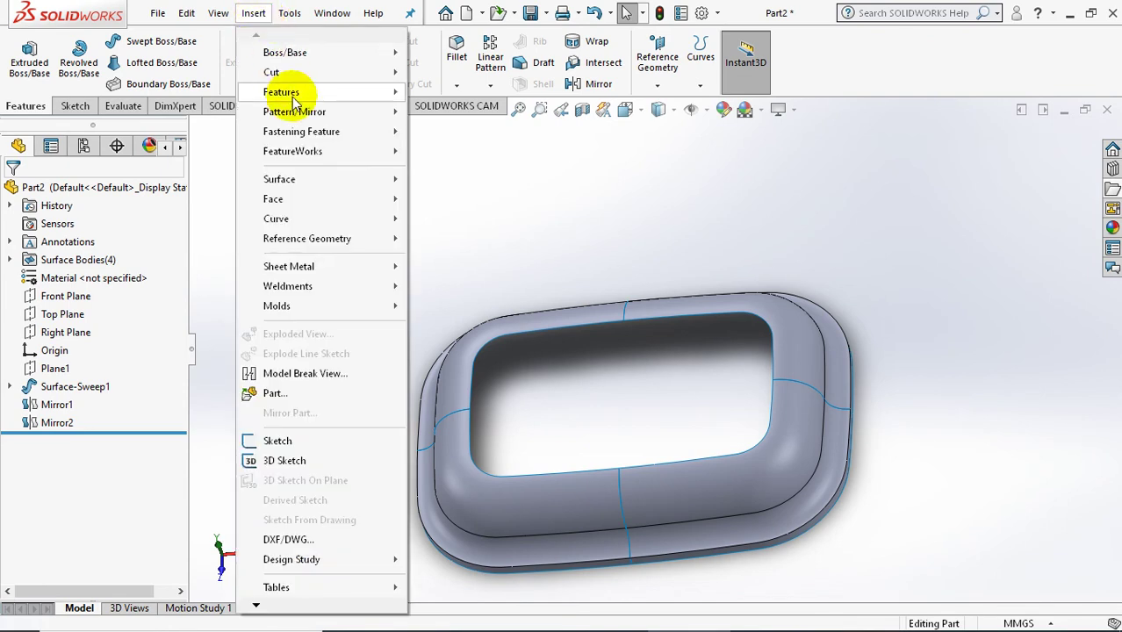
mouse_move(298, 180)
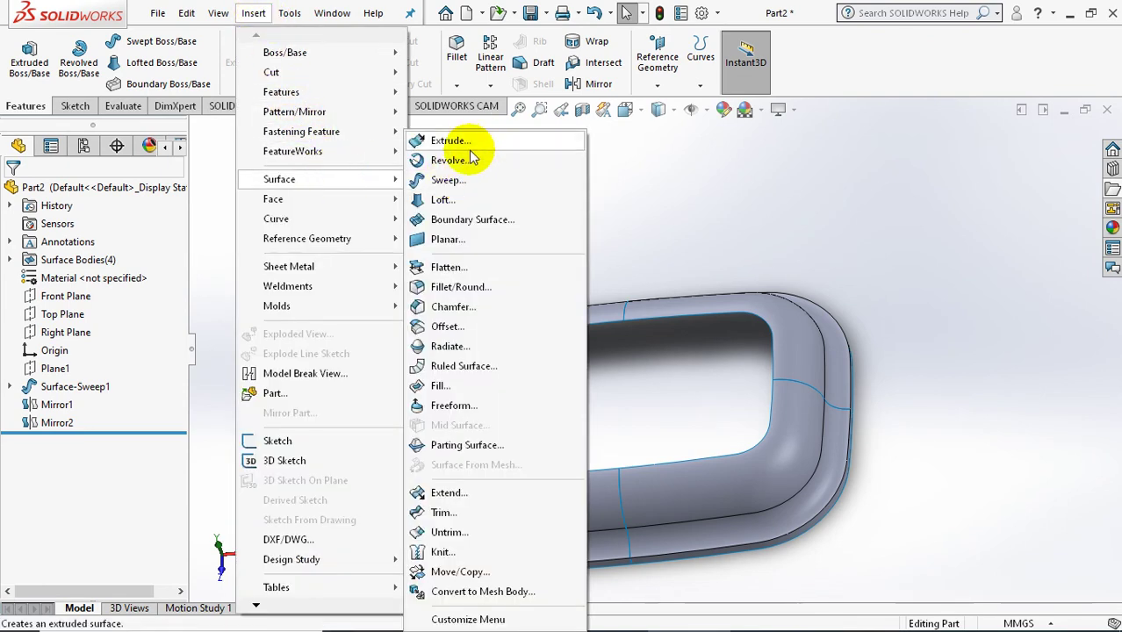
- Create Surface-Fill1 bounded by the ring's four inner edges
click(465, 387)
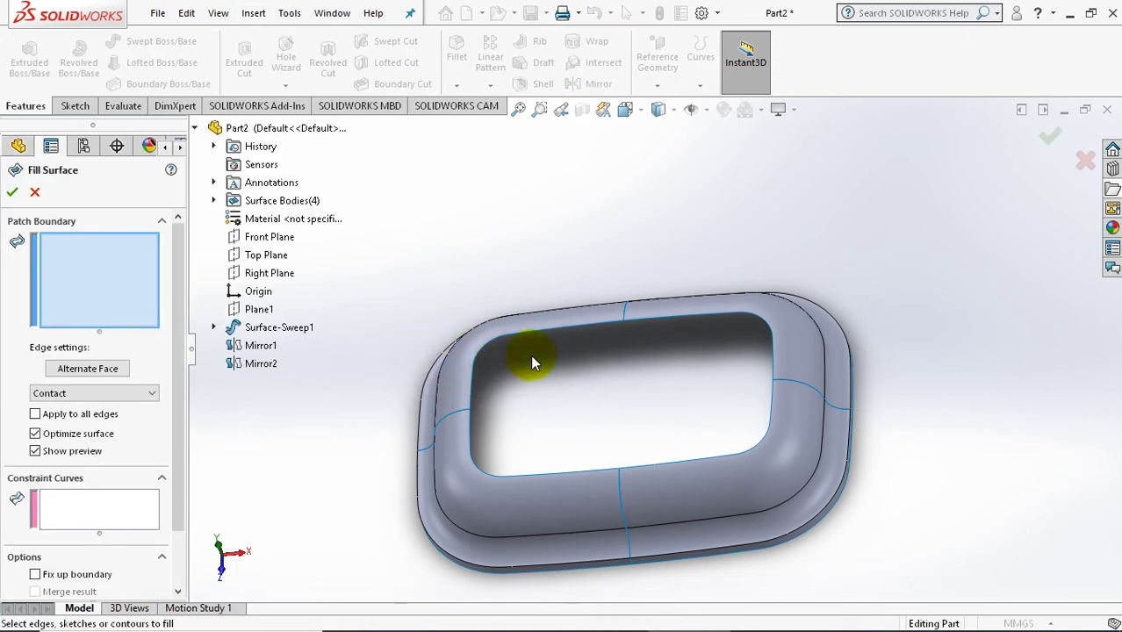
click(542, 331)
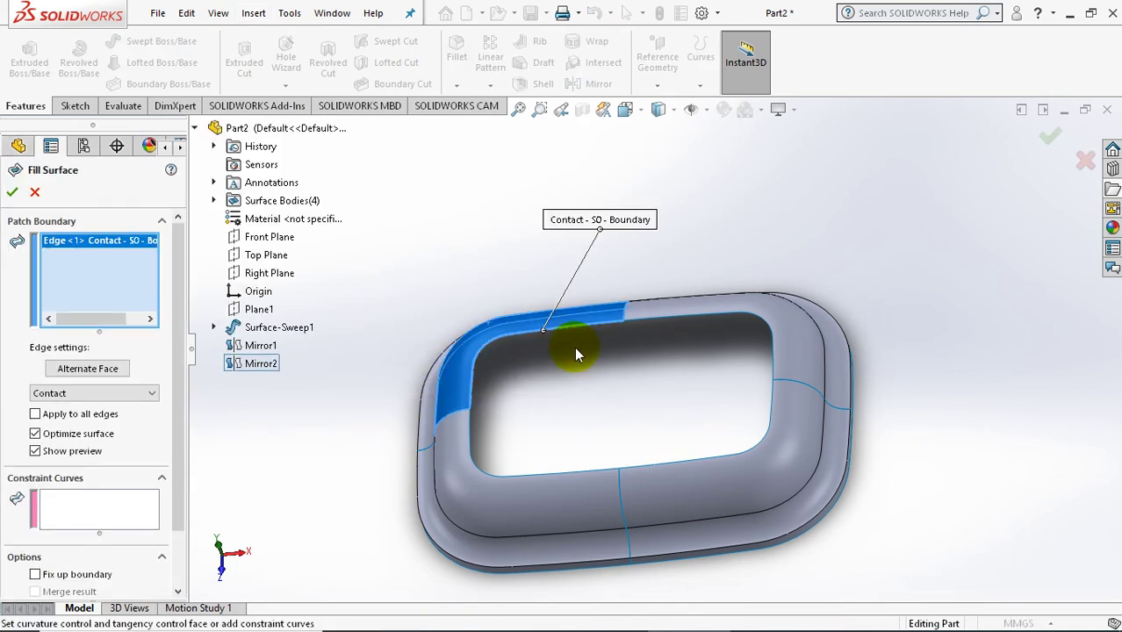
click(665, 317)
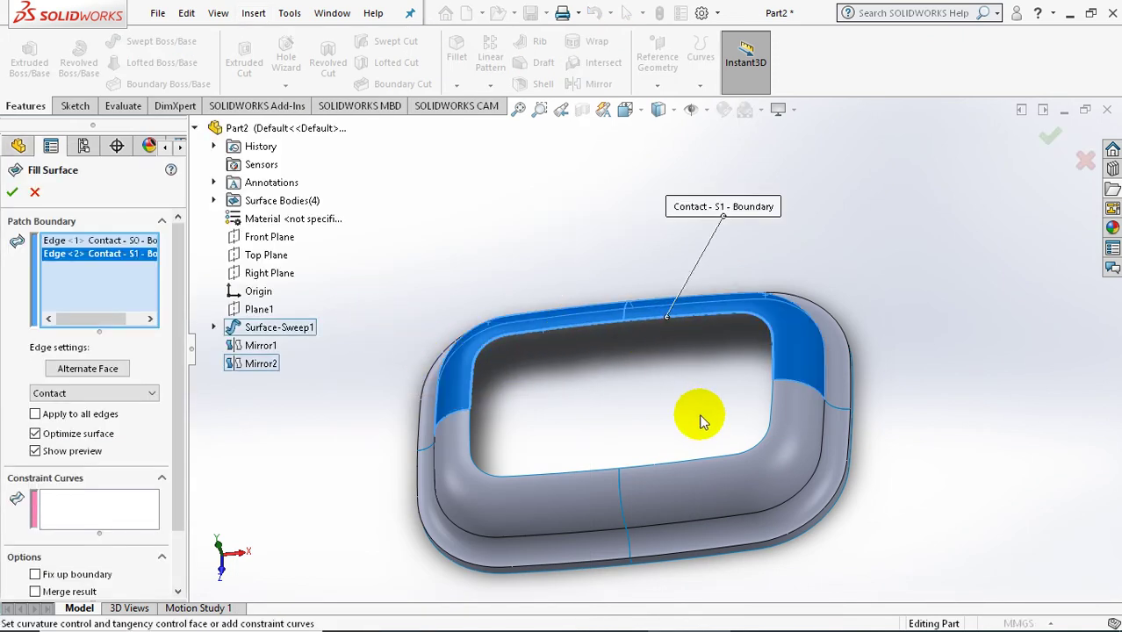
click(770, 408)
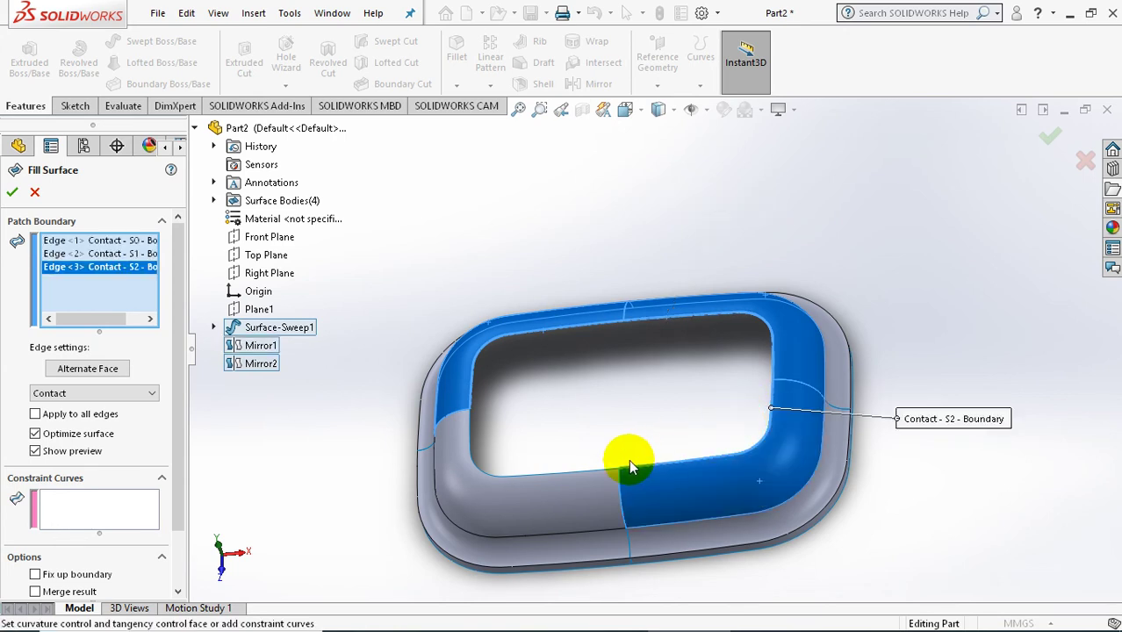
click(585, 472)
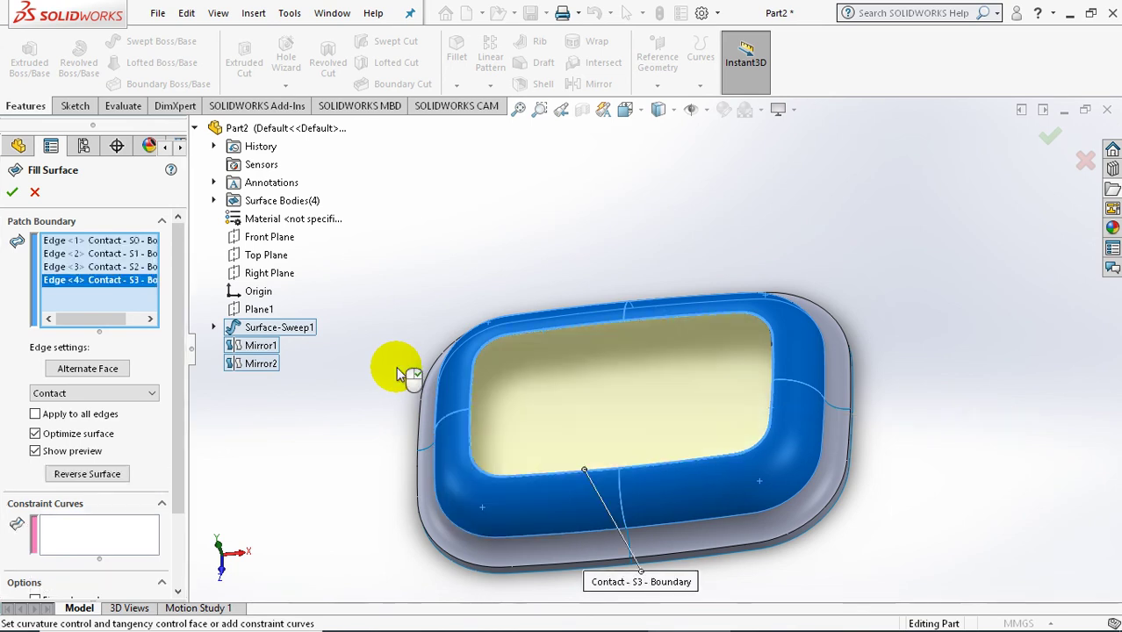
click(12, 194)
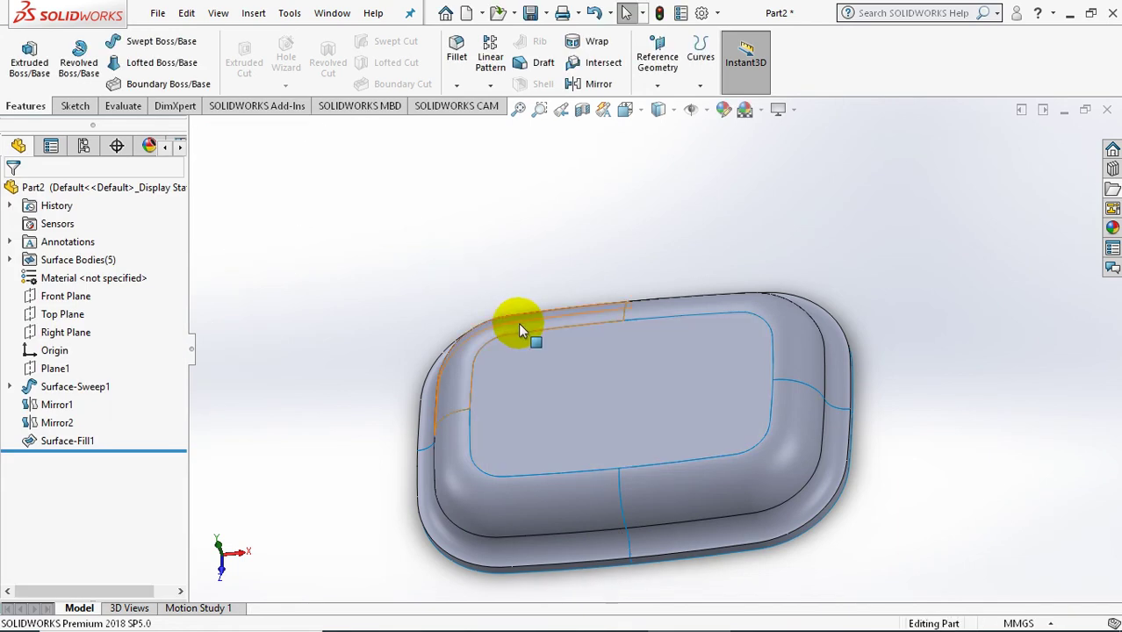
scroll(514, 291, up, 3)
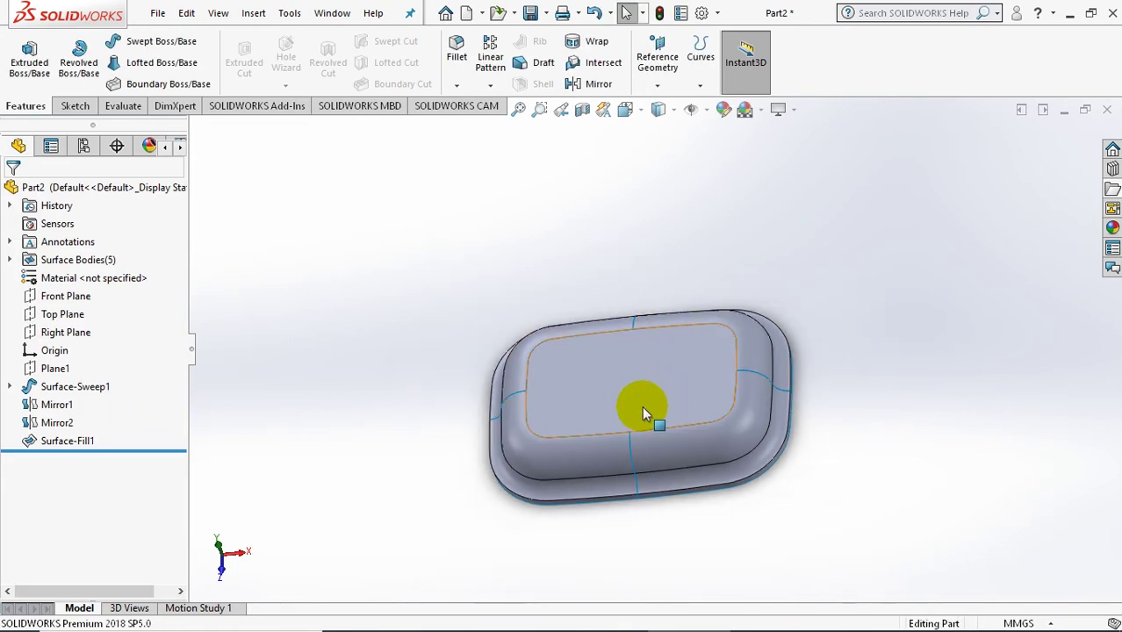
scroll(632, 371, down, 1)
scroll(632, 385, down, 2)
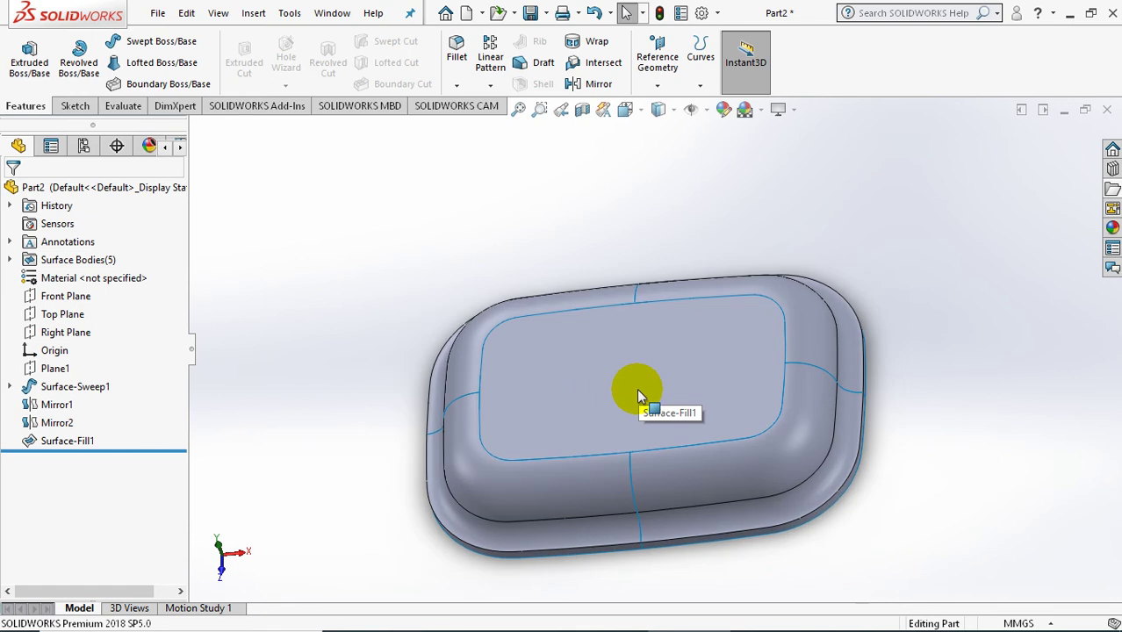
- Start a new sketch on the top fill face and view it normal to the face
right_click(579, 358)
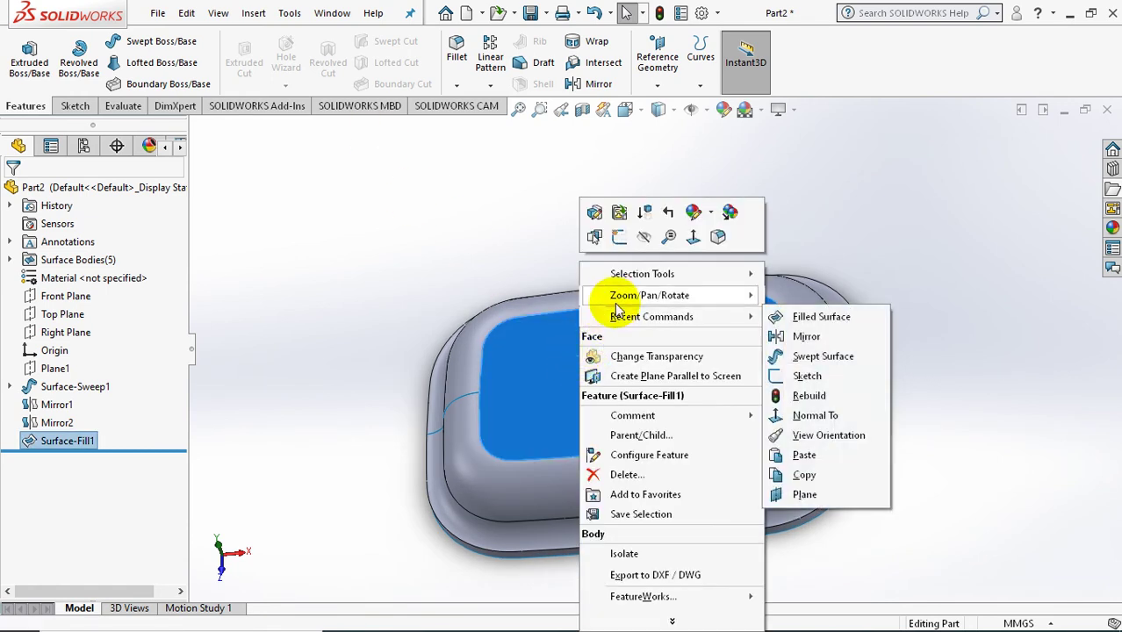
click(620, 236)
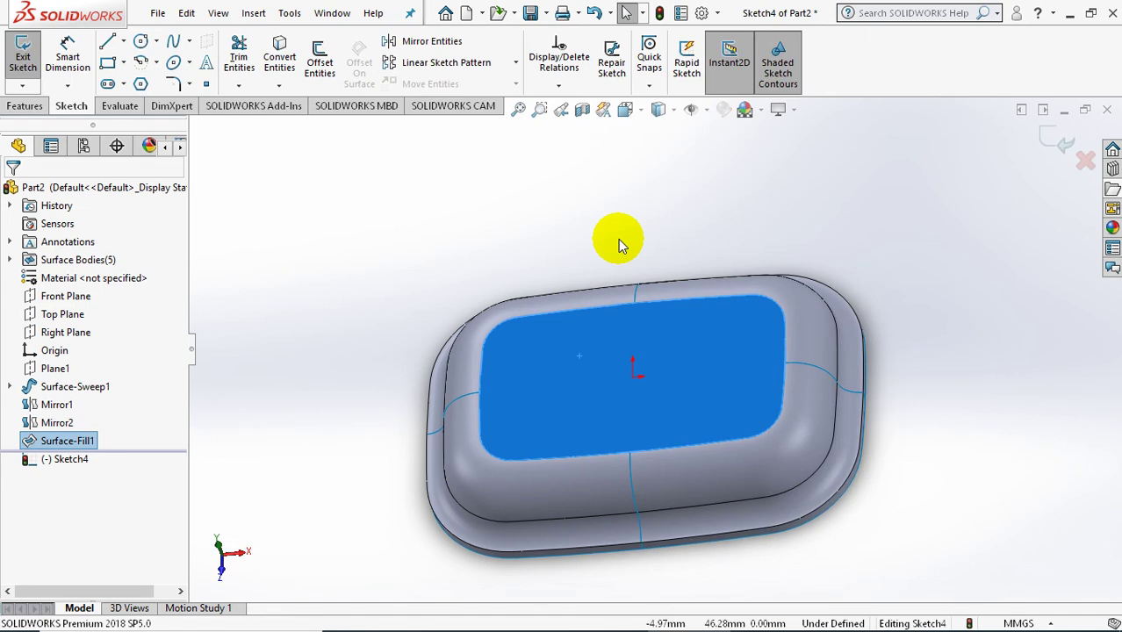
key(space)
click(771, 351)
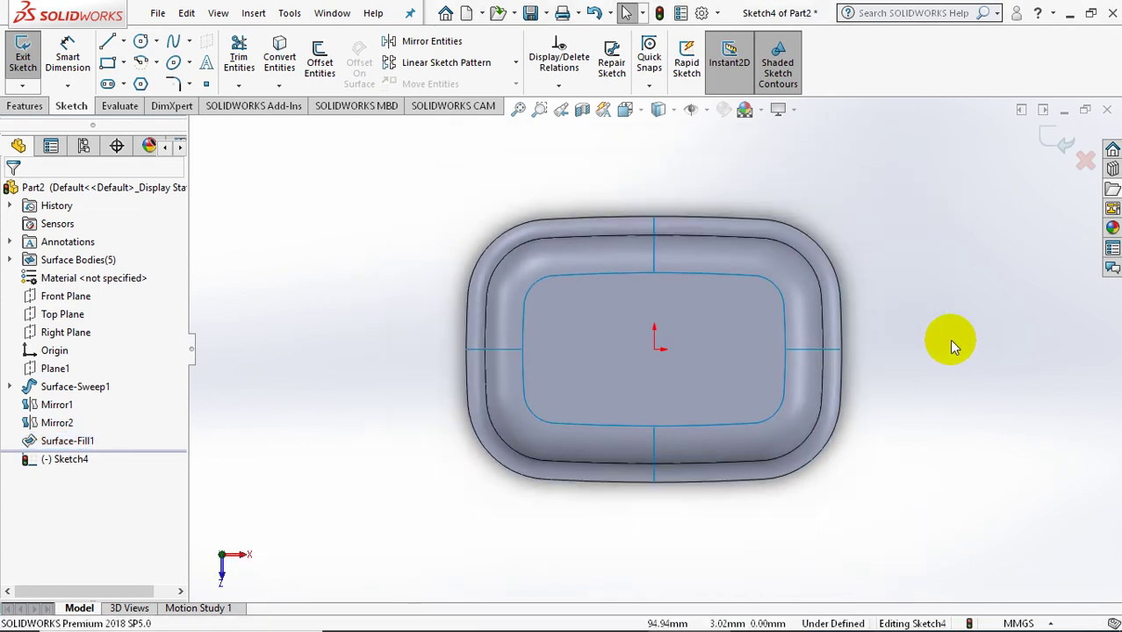
- Draw a center rectangle centred on the origin
click(123, 63)
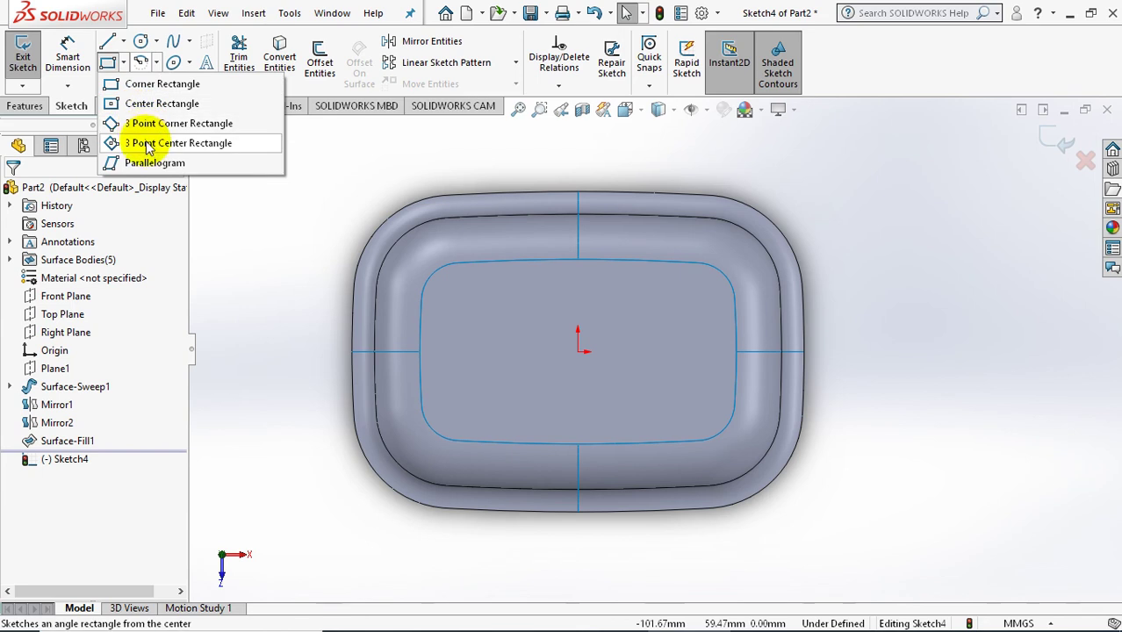
click(153, 103)
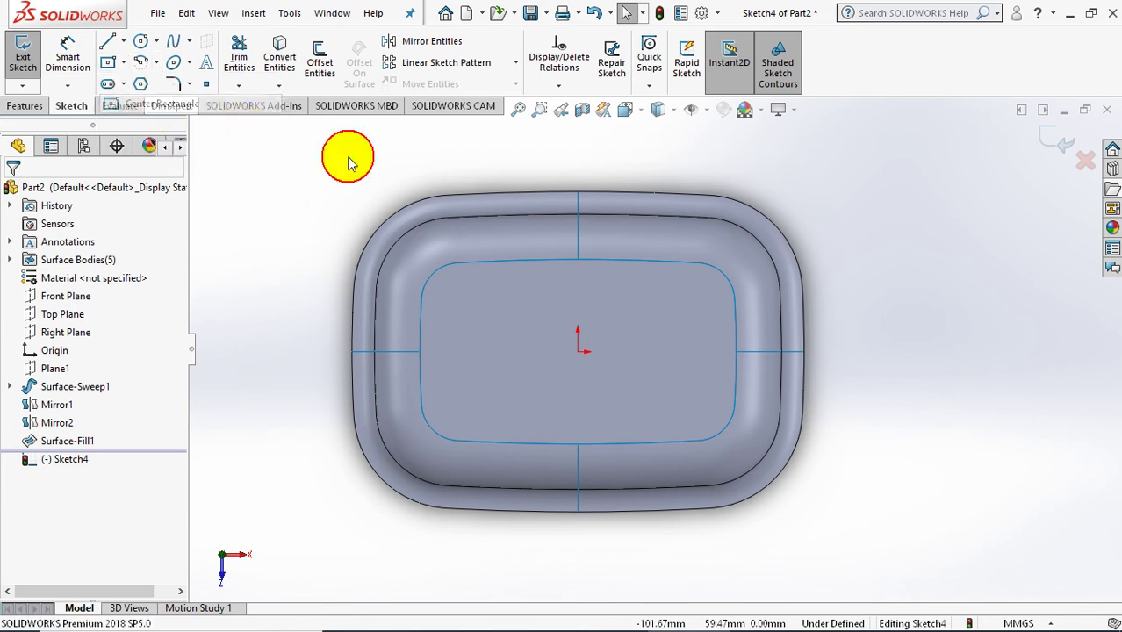
click(579, 353)
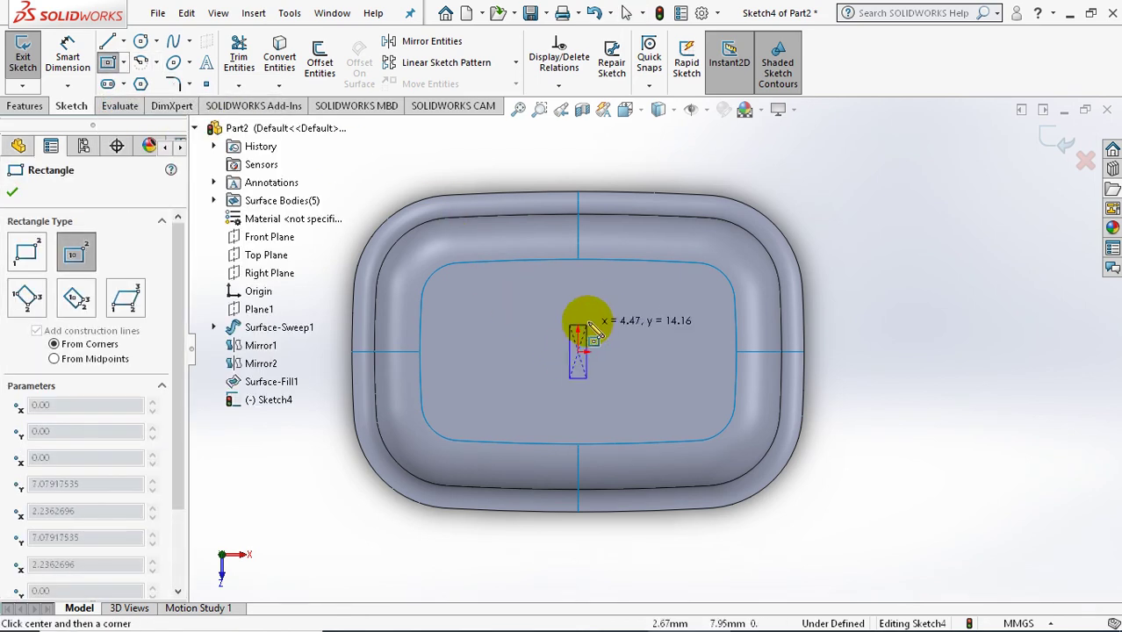
click(600, 280)
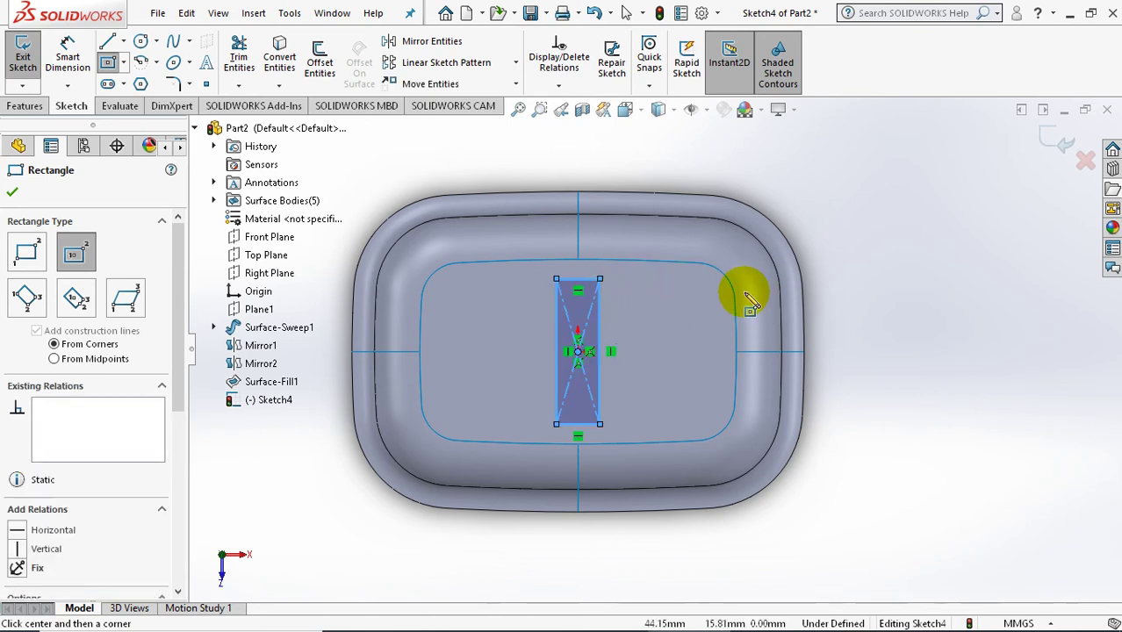
key(Escape)
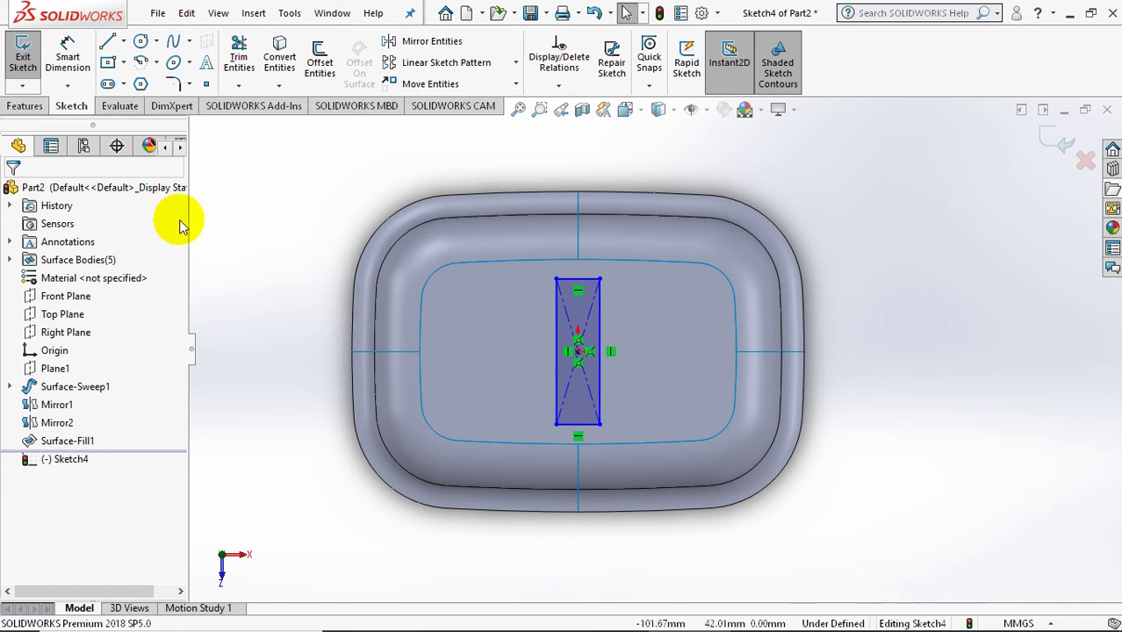
- Dimension the rectangle's width to 14 mm
click(67, 43)
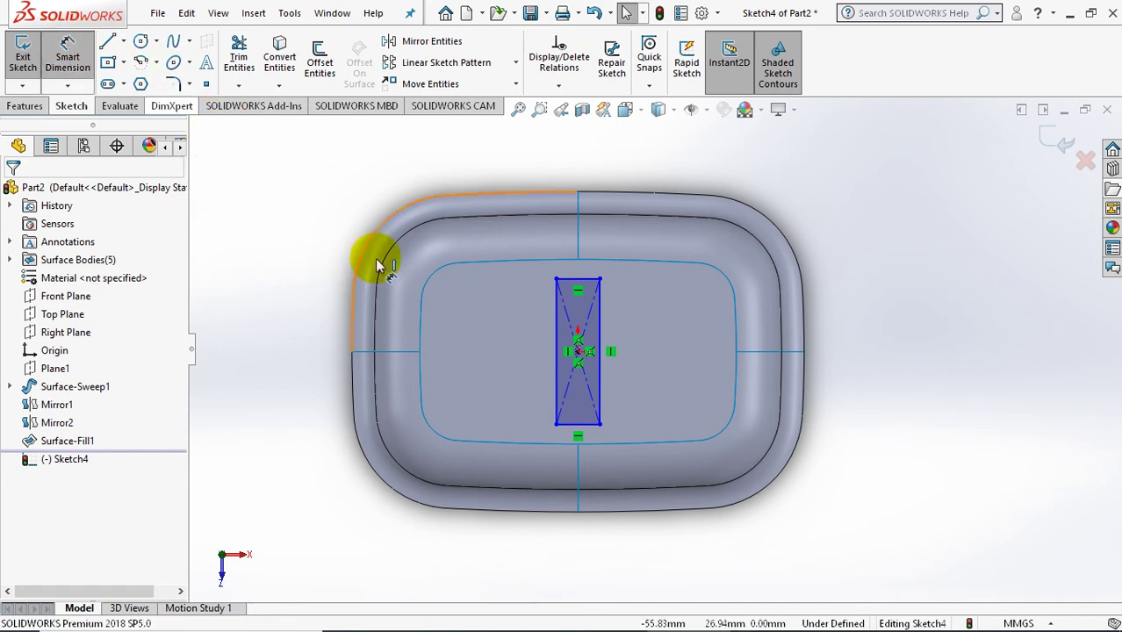
click(558, 320)
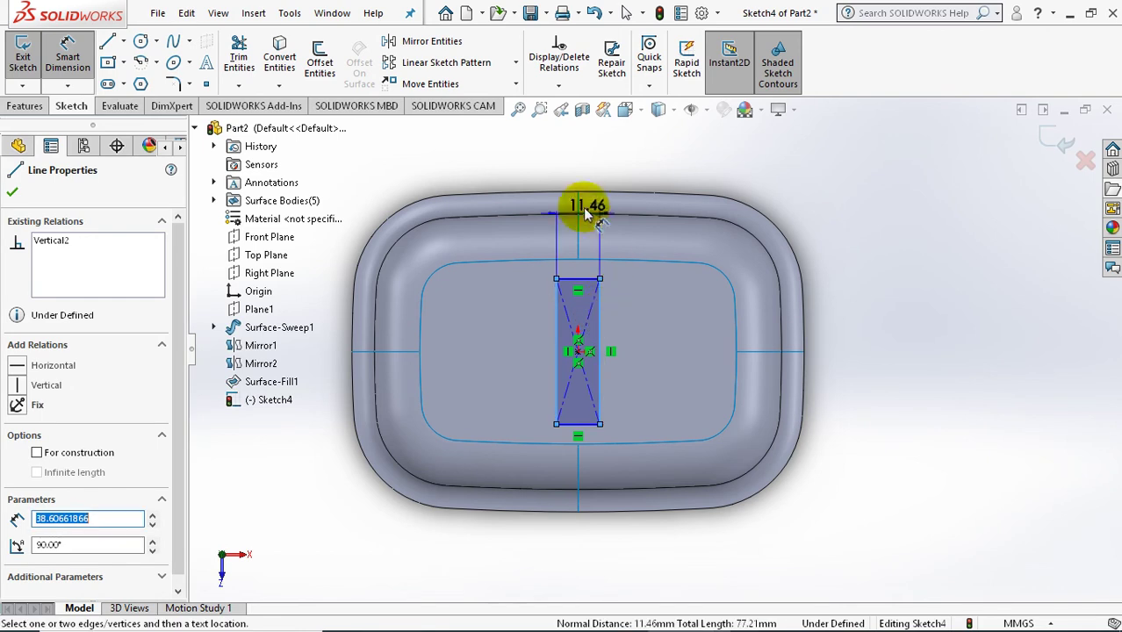
click(688, 167)
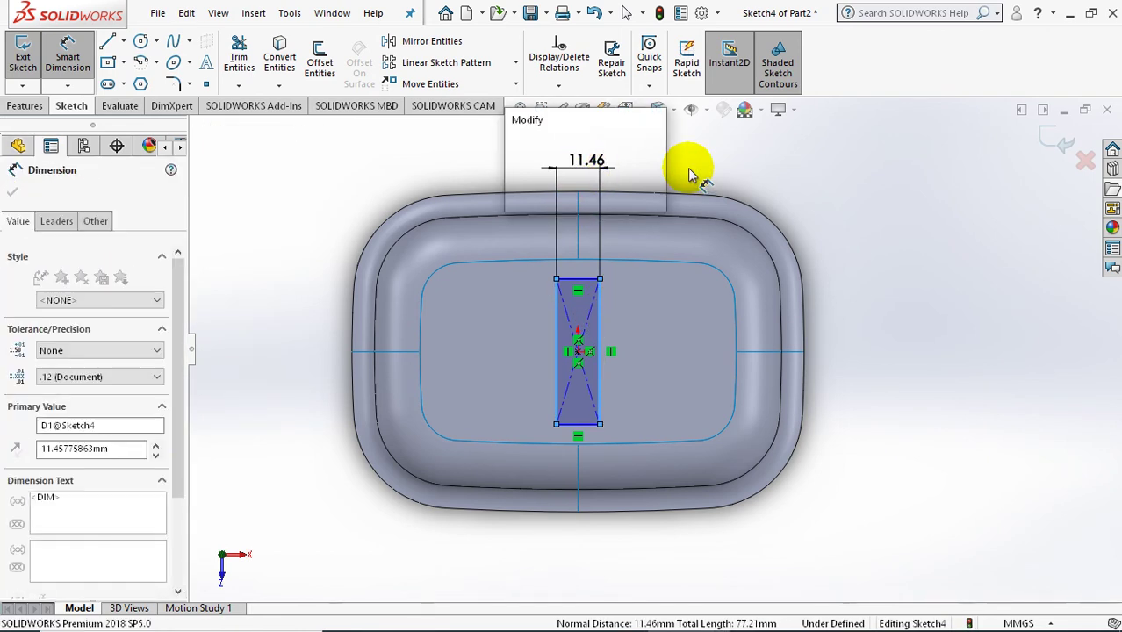
text(14)
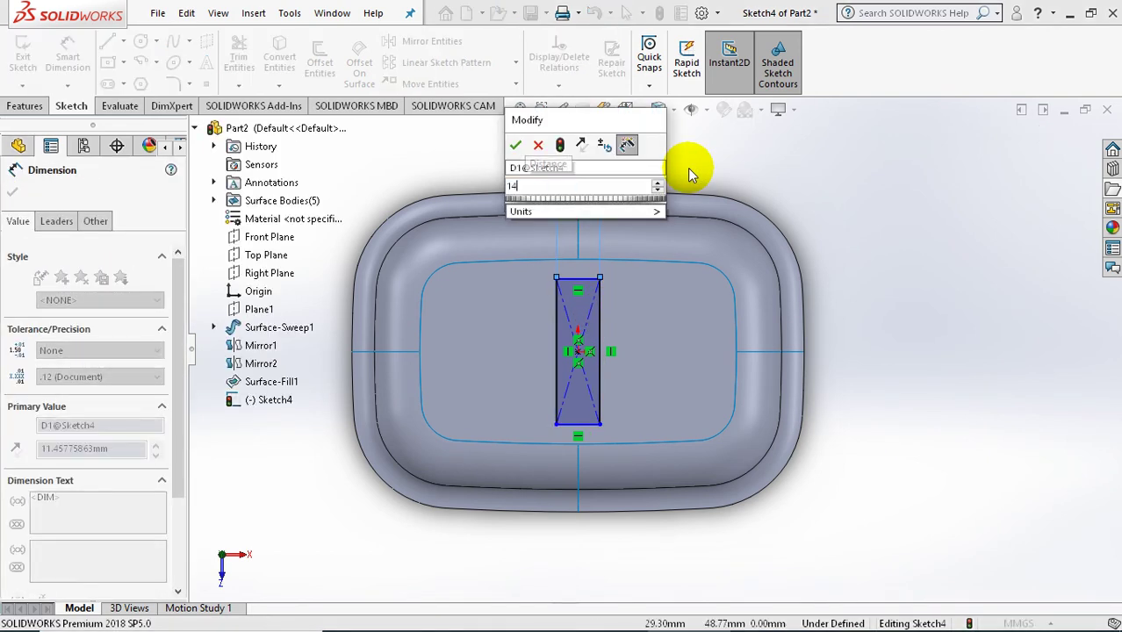
key(Return)
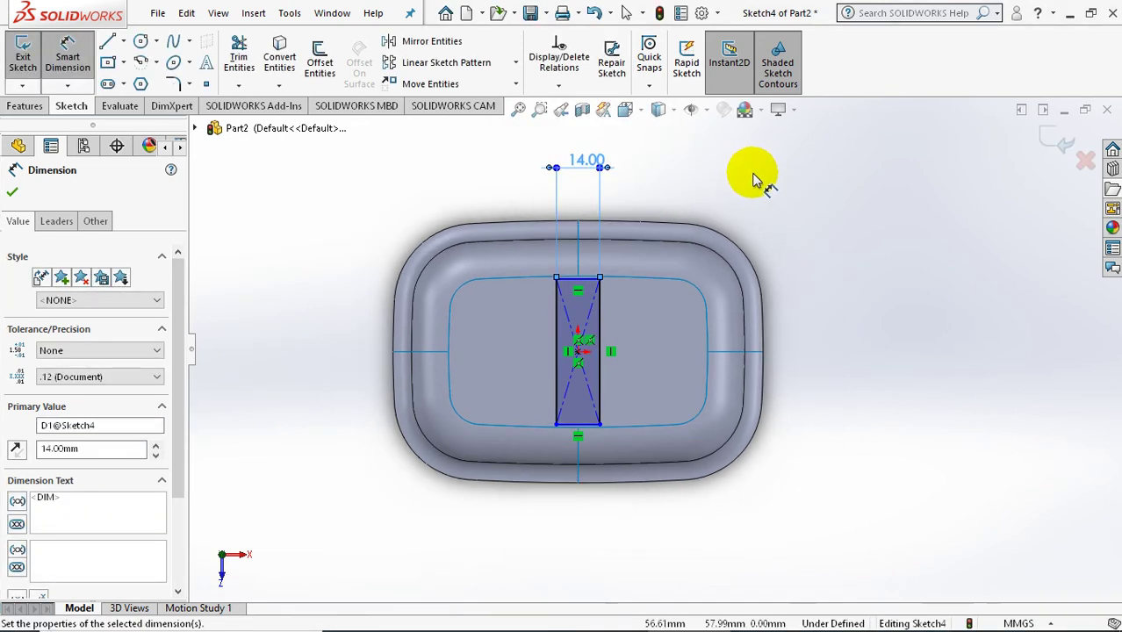
click(751, 184)
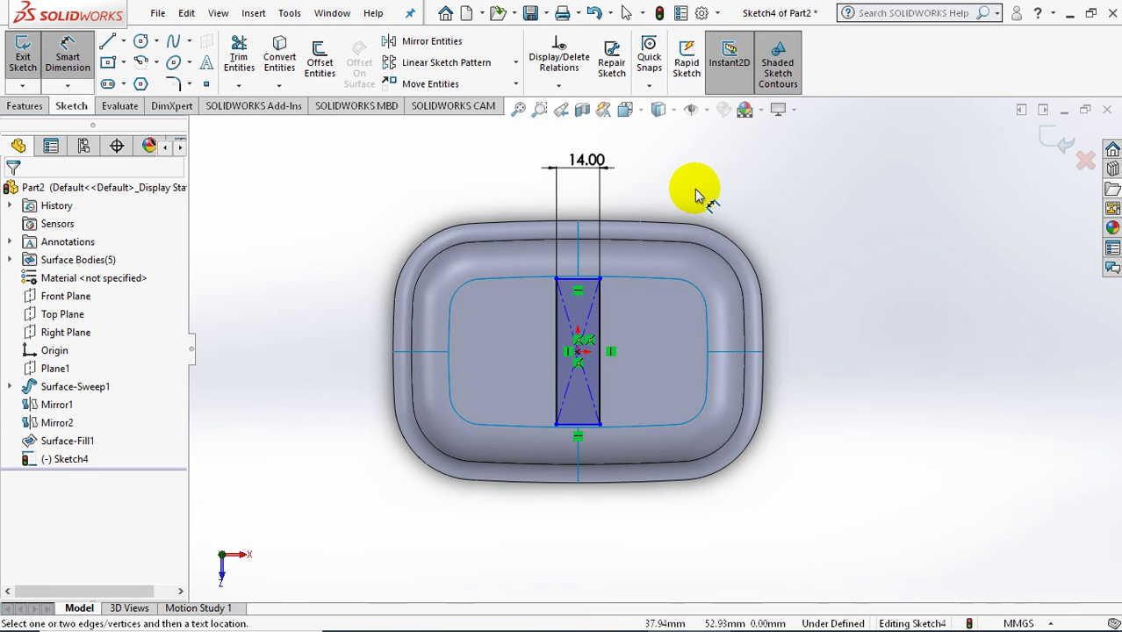
scroll(614, 325, up, 1)
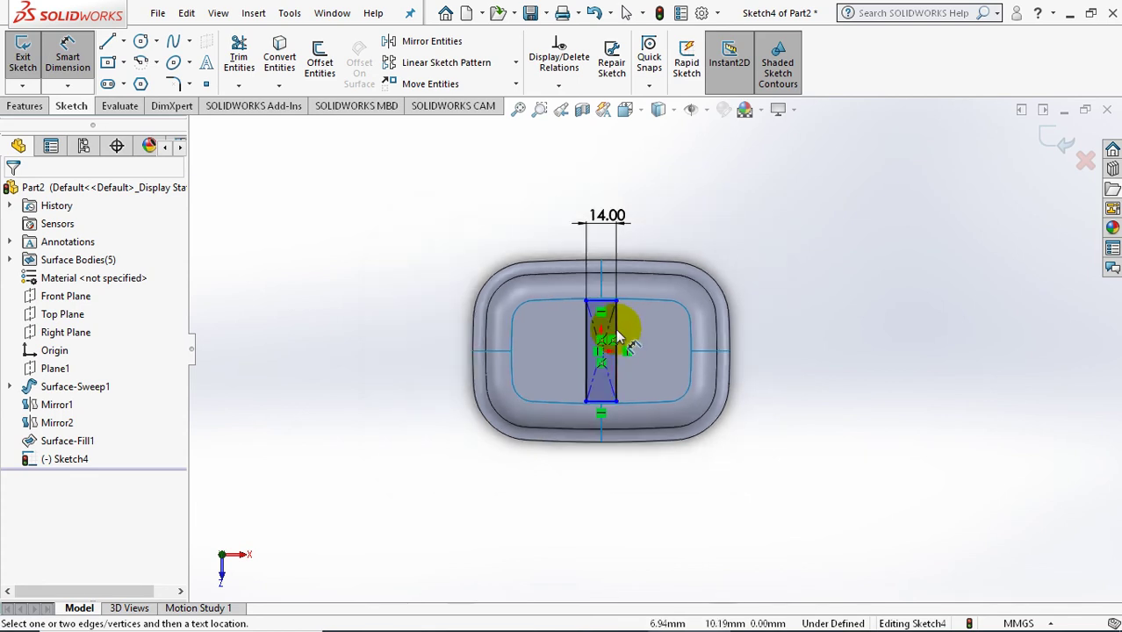
scroll(610, 316, down, 4)
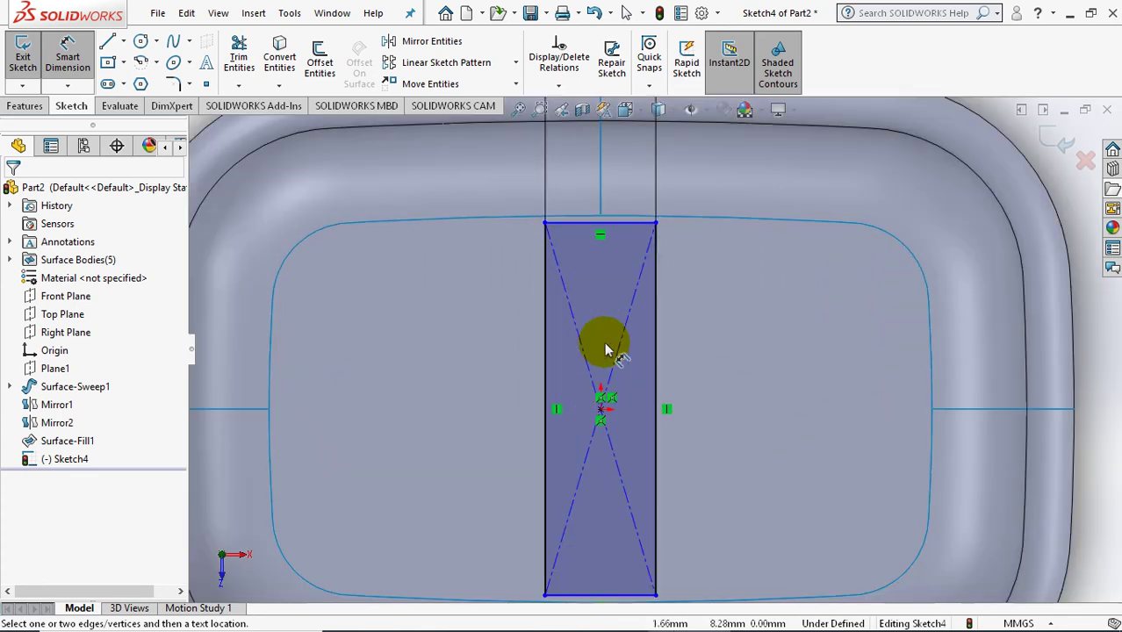
- Draw a centerpoint arc across the rectangle's top end, centred below the origin
click(142, 62)
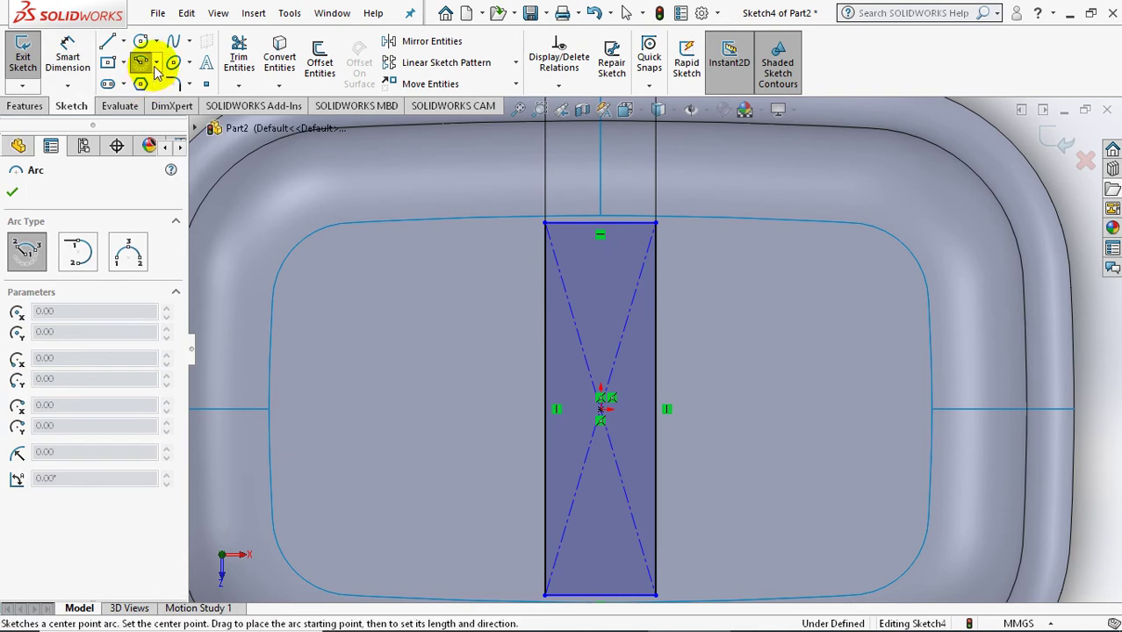
click(601, 505)
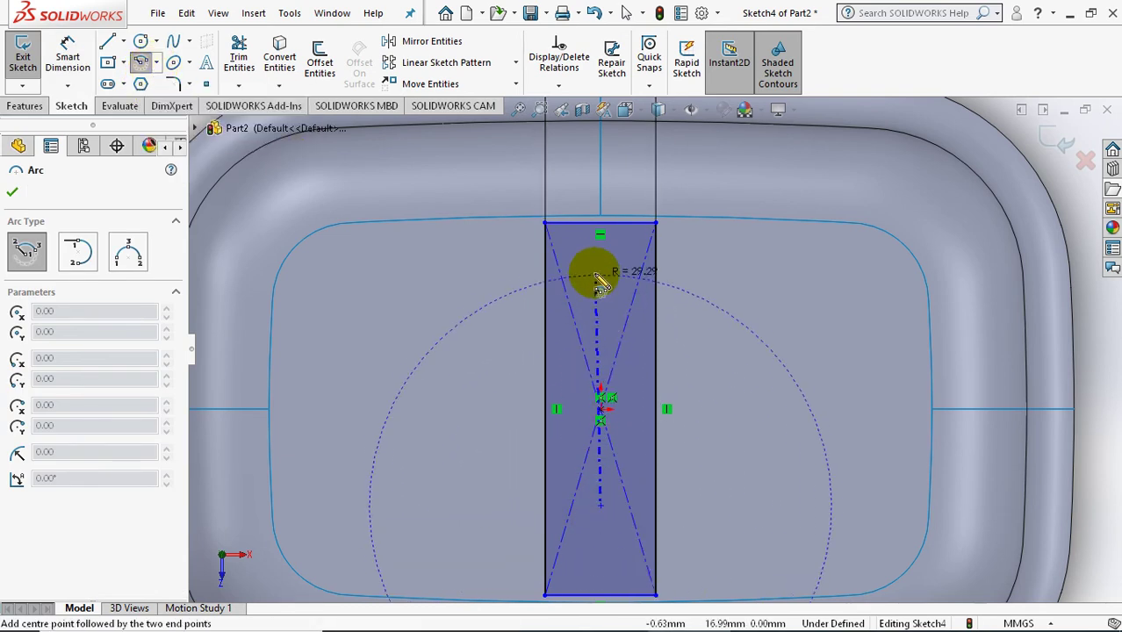
click(497, 289)
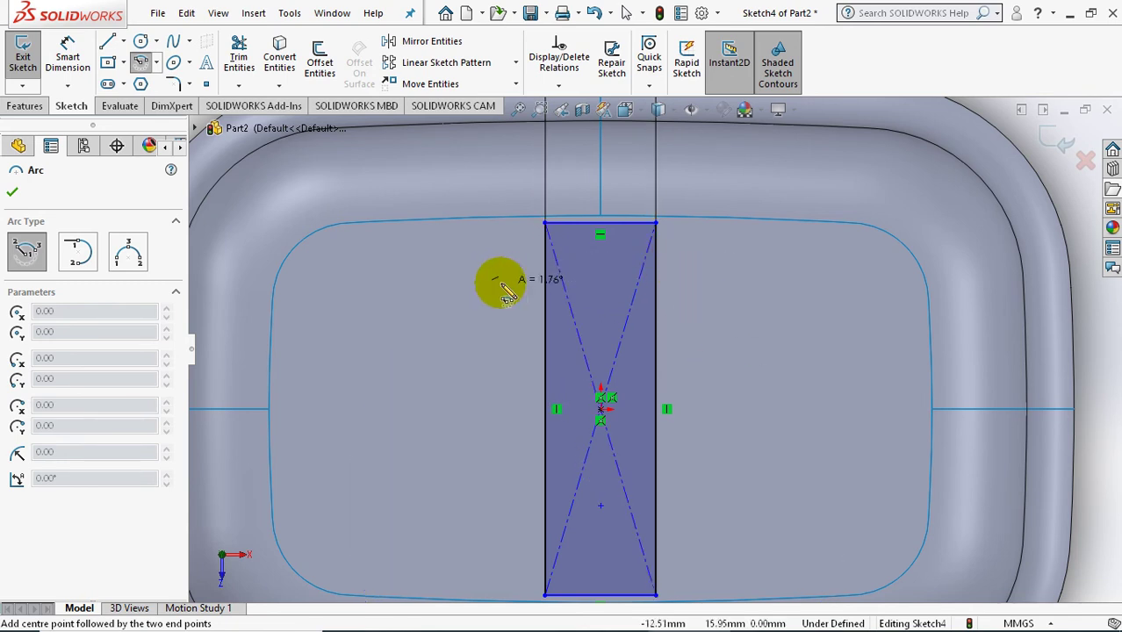
click(701, 290)
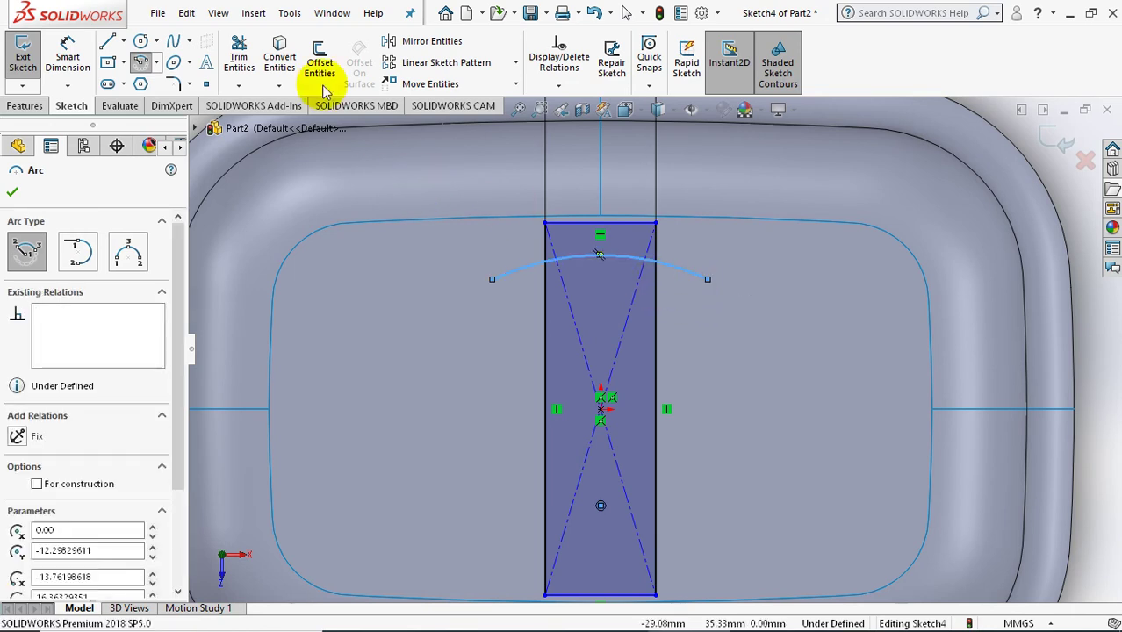
- Add a Vertical relation between the arc's centre point and the origin
click(558, 85)
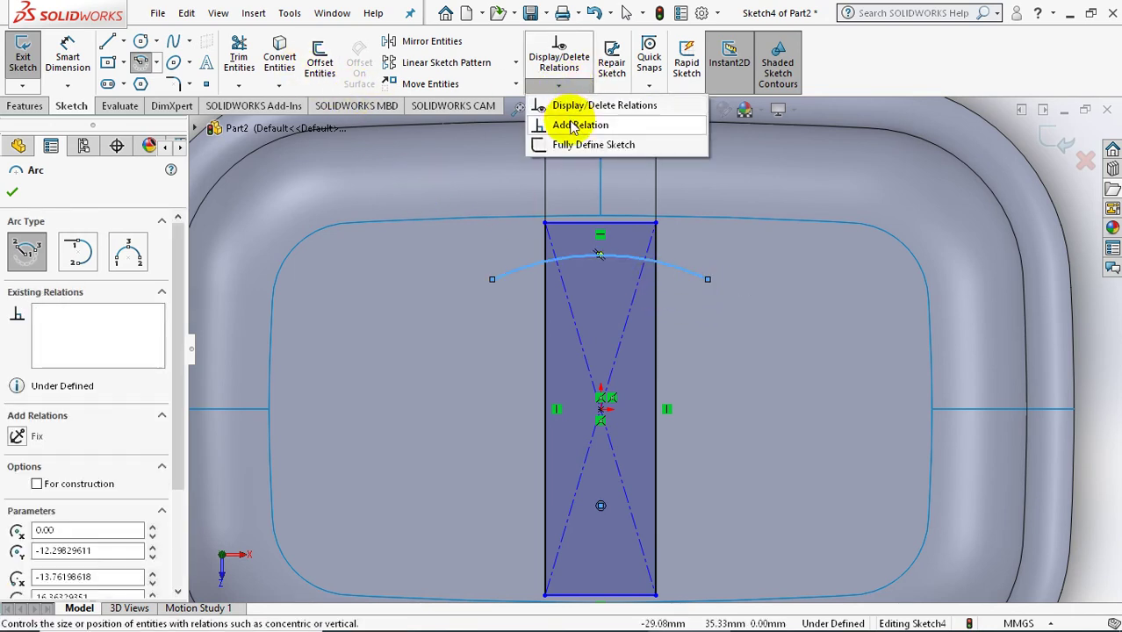
click(573, 127)
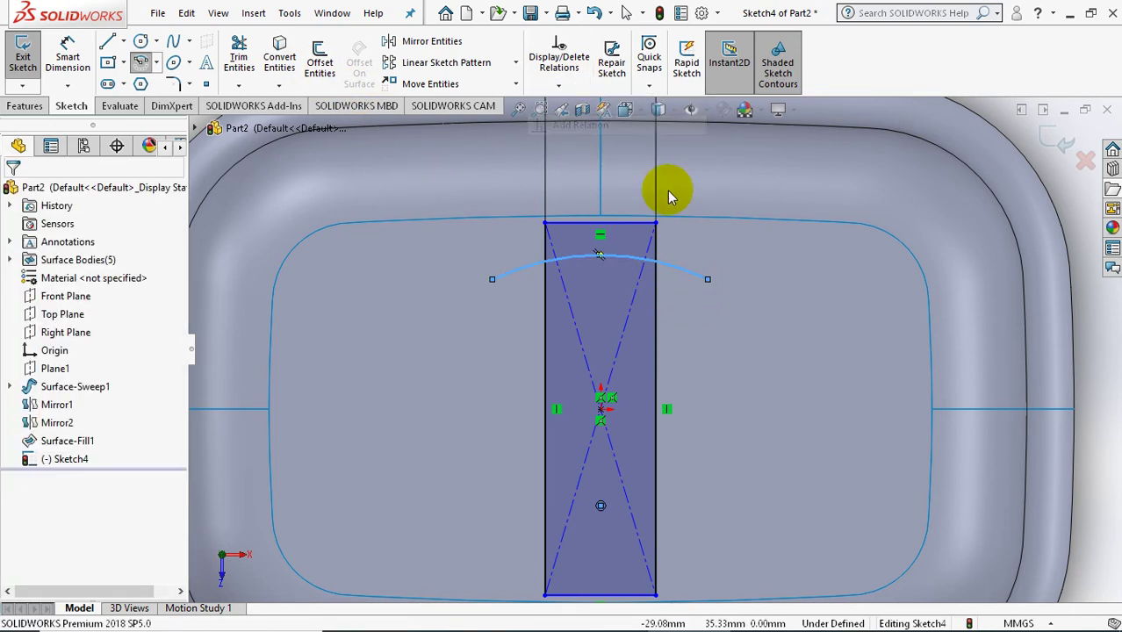
click(604, 507)
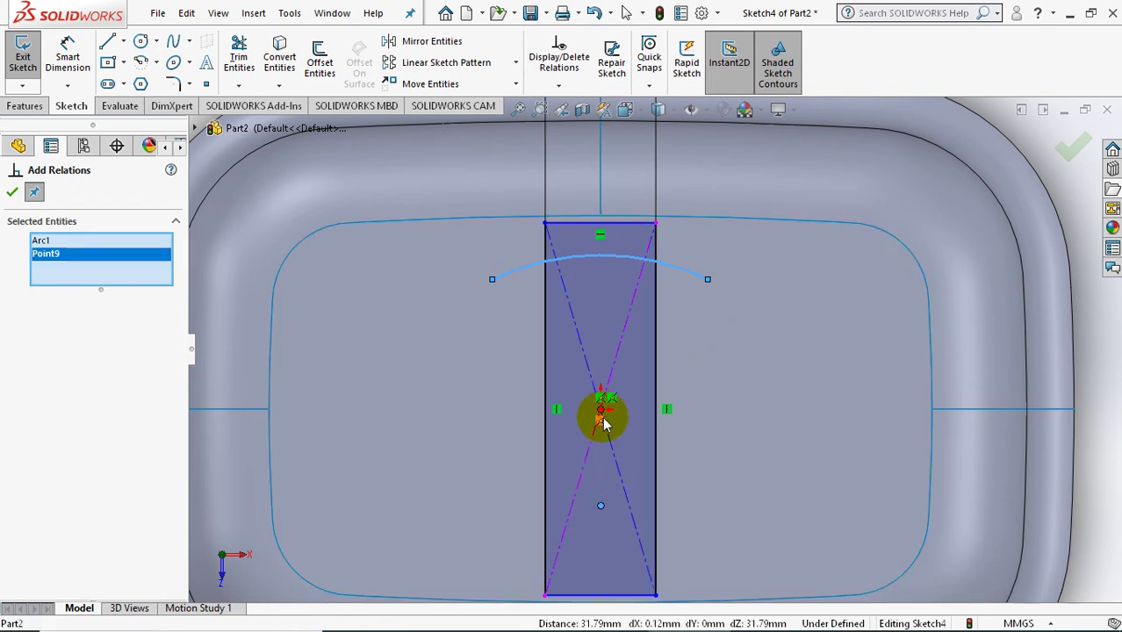
click(602, 411)
right_click(99, 278)
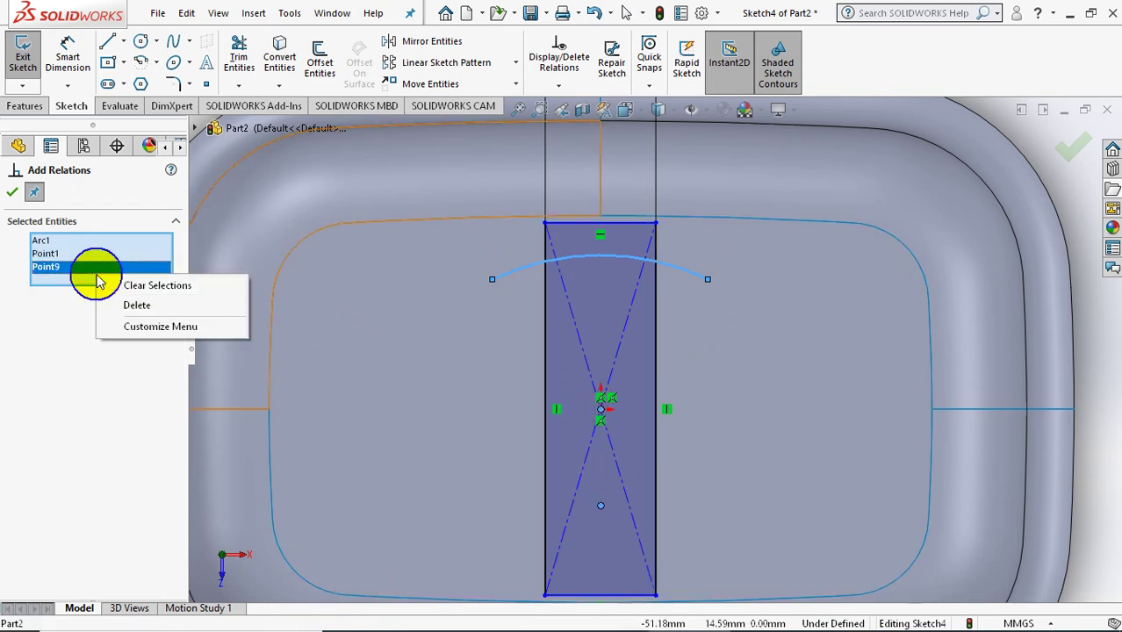
click(132, 285)
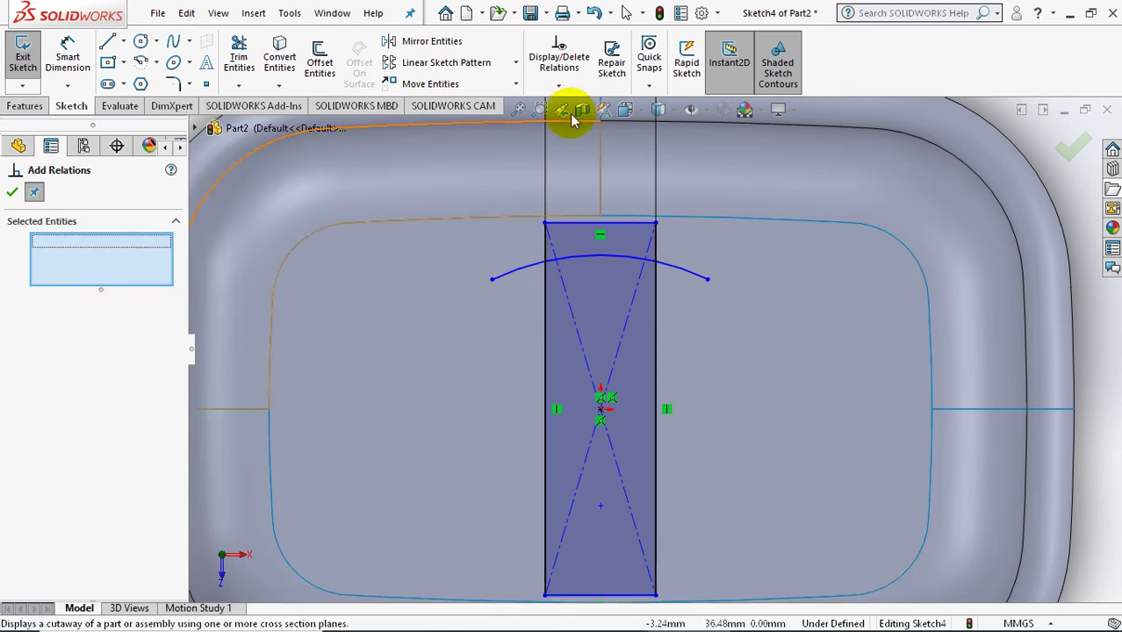
click(600, 506)
click(601, 411)
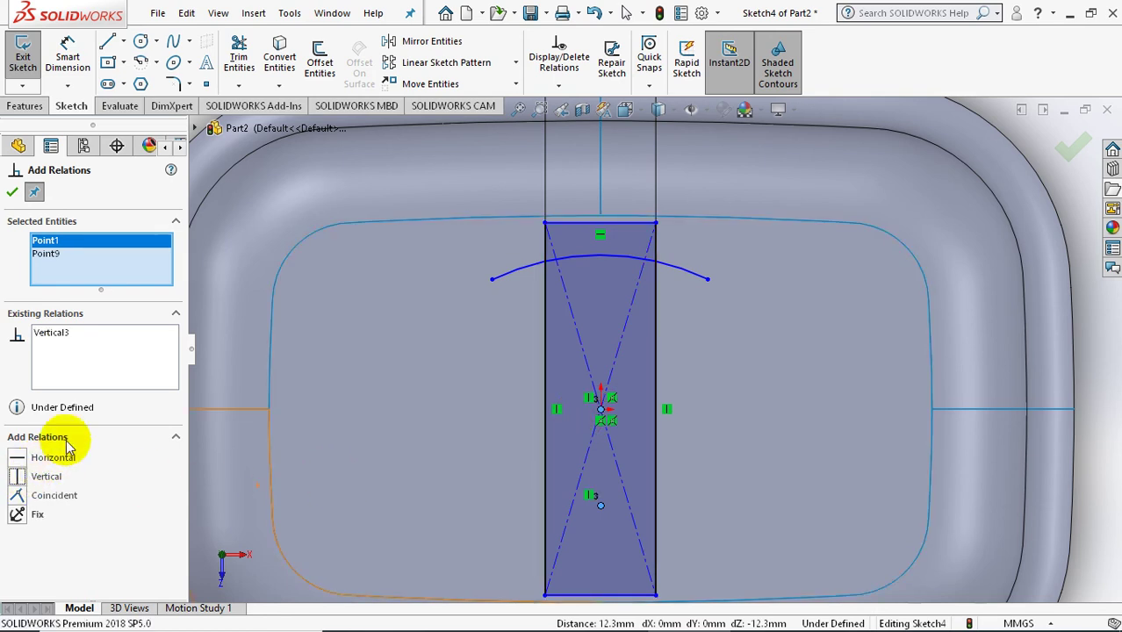
click(13, 191)
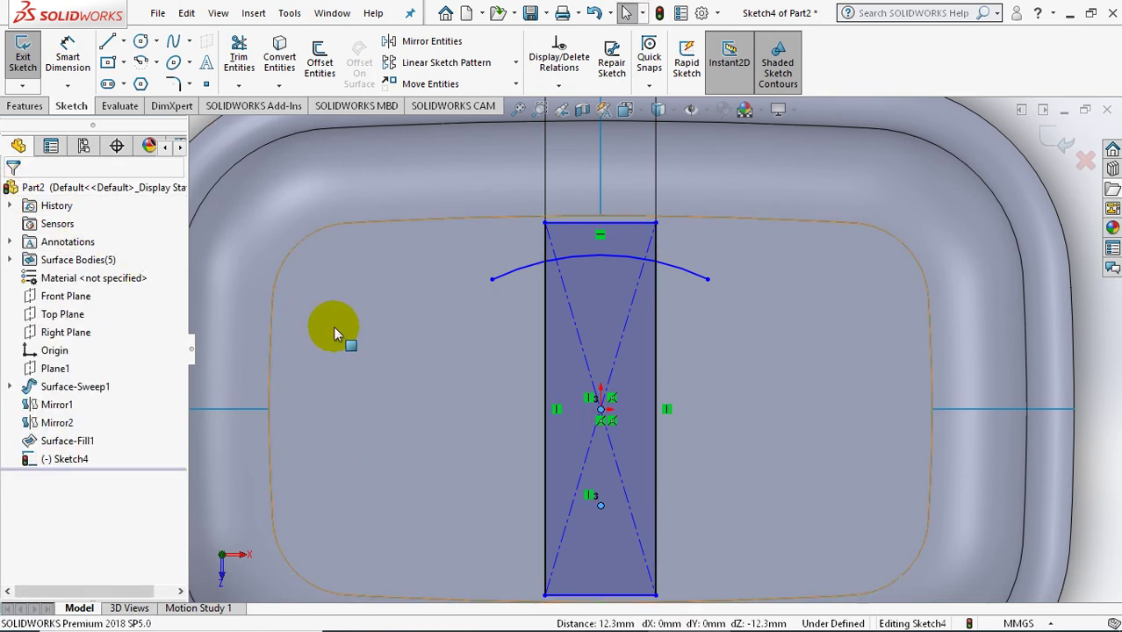
click(418, 332)
- Dimension the arc's radius as 10 mm
key(f)
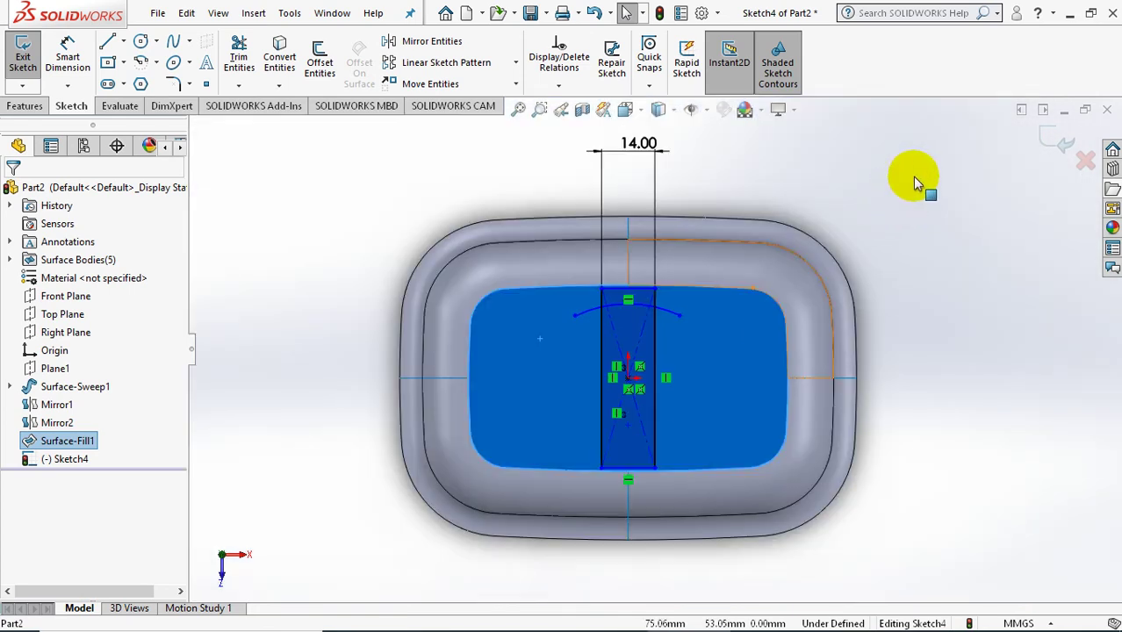
key(Escape)
scroll(834, 233, down, 2)
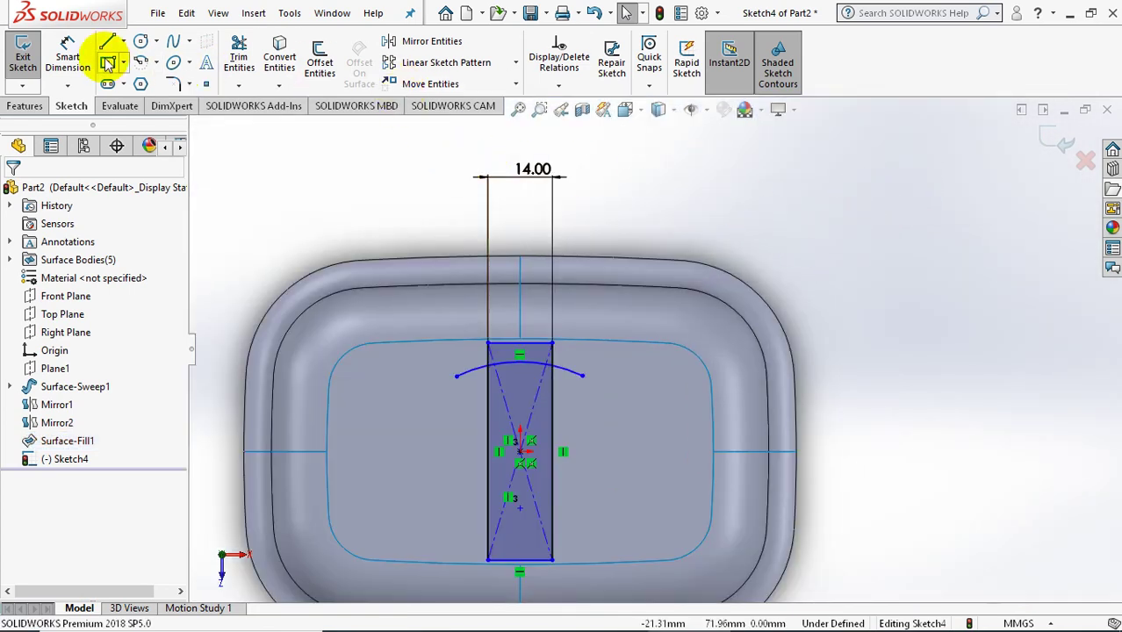
click(545, 365)
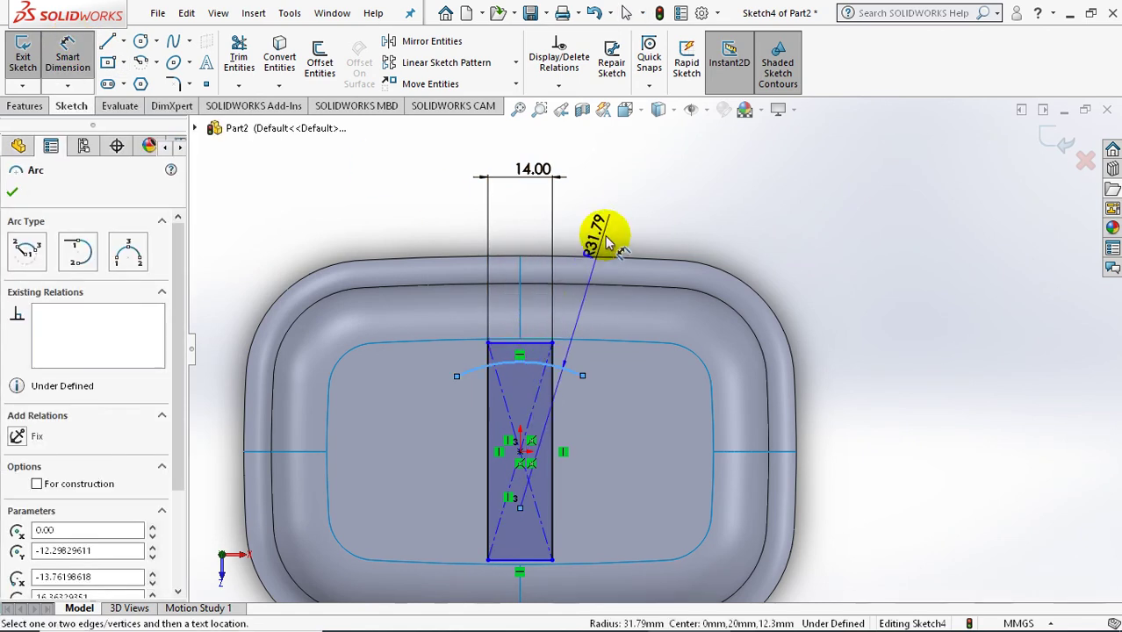
click(686, 232)
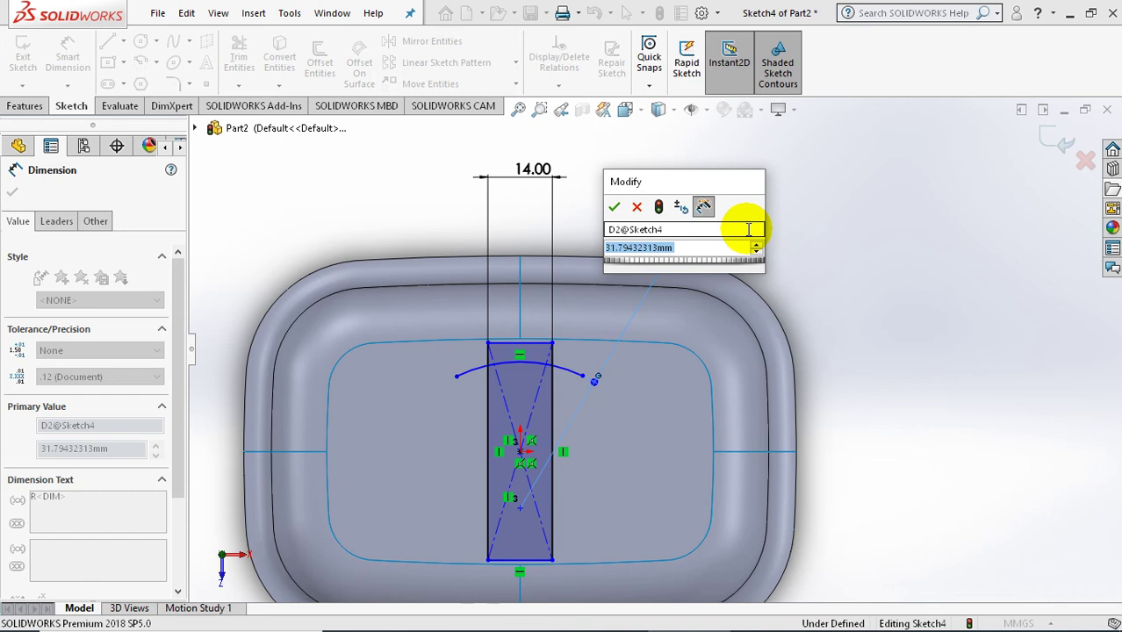
text(10)
key(Return)
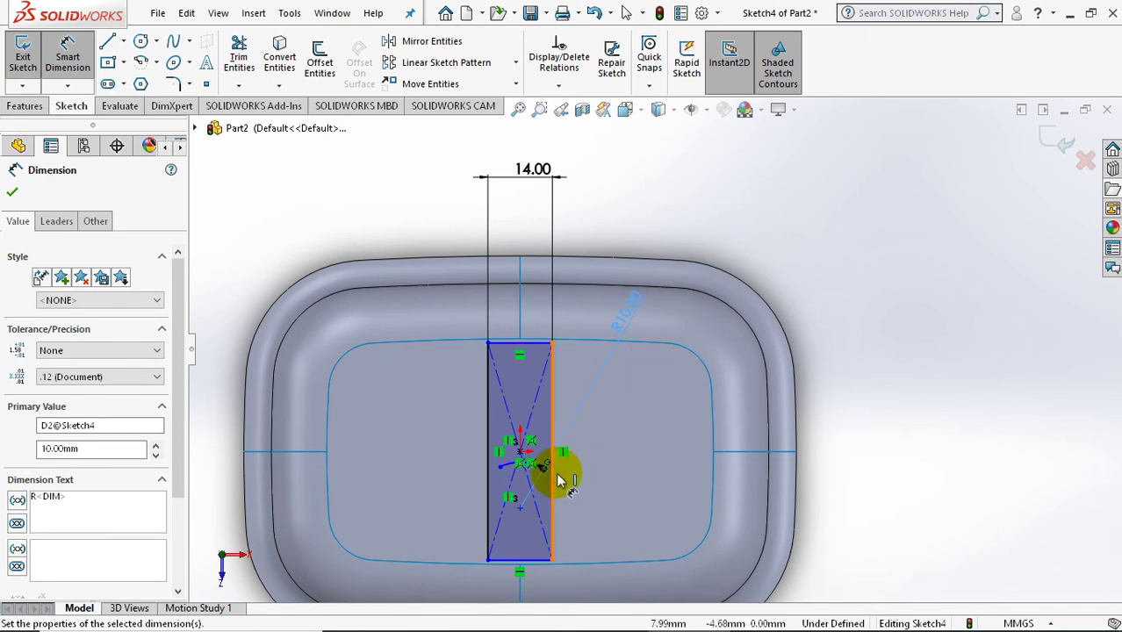
- Restore the arc's radius to 10 mm after an accidental drag changed it to 8.77
drag(547, 472, 588, 512)
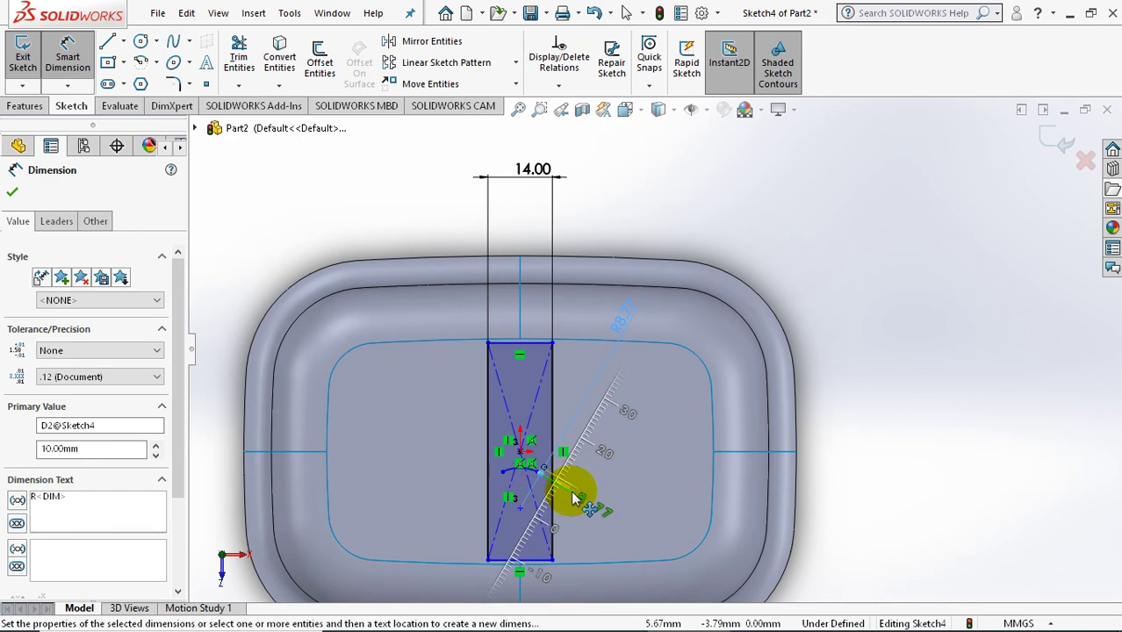
click(592, 486)
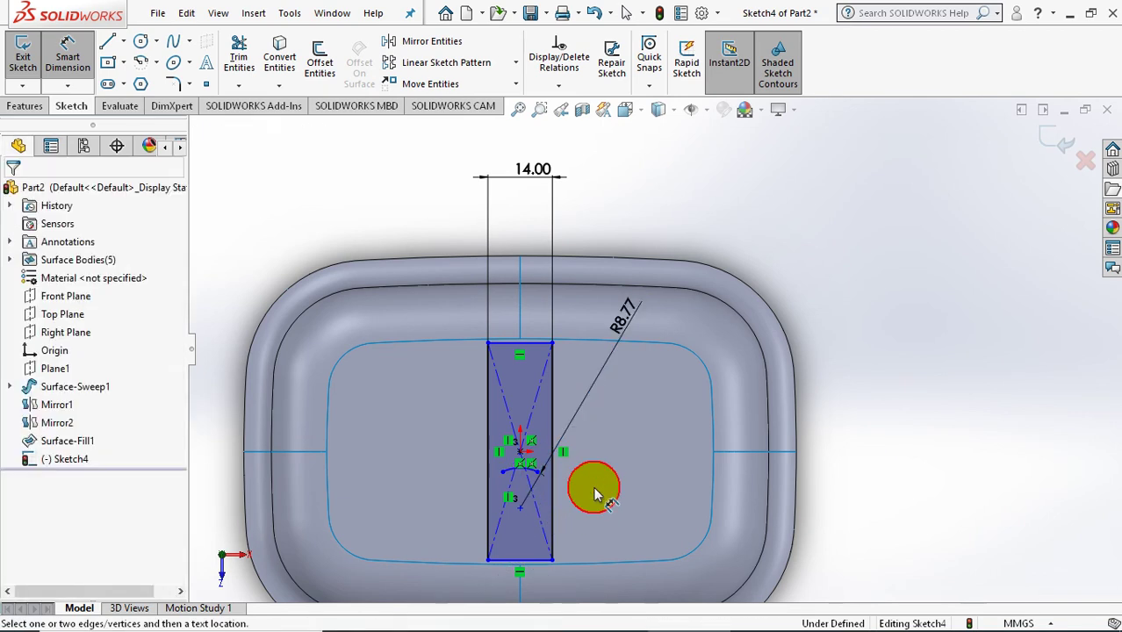
double_click(632, 320)
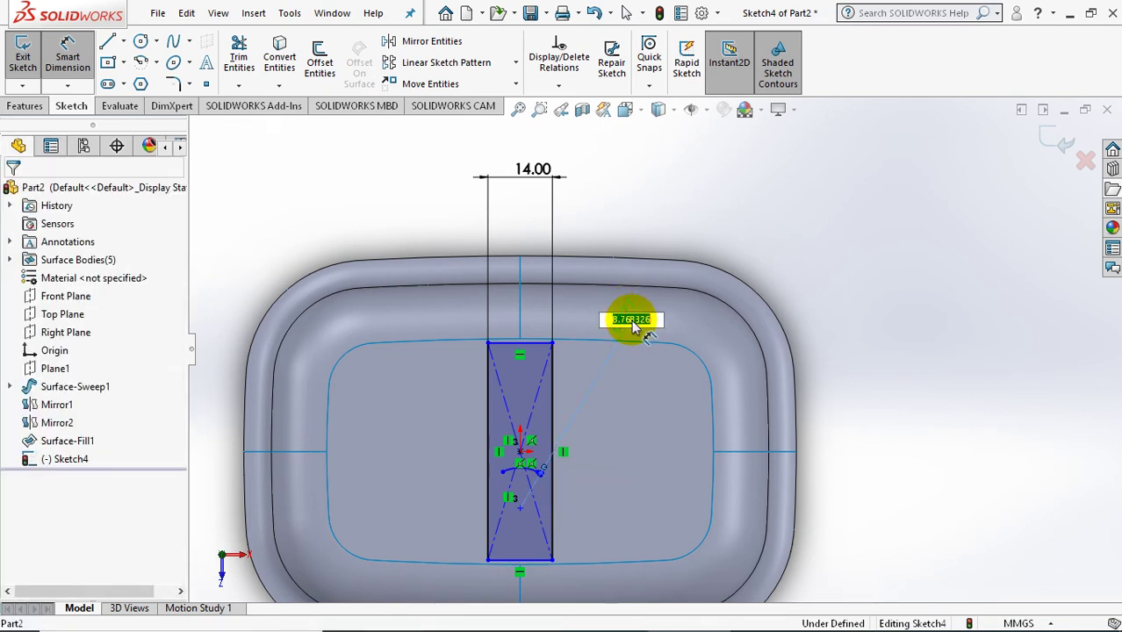
key(Return)
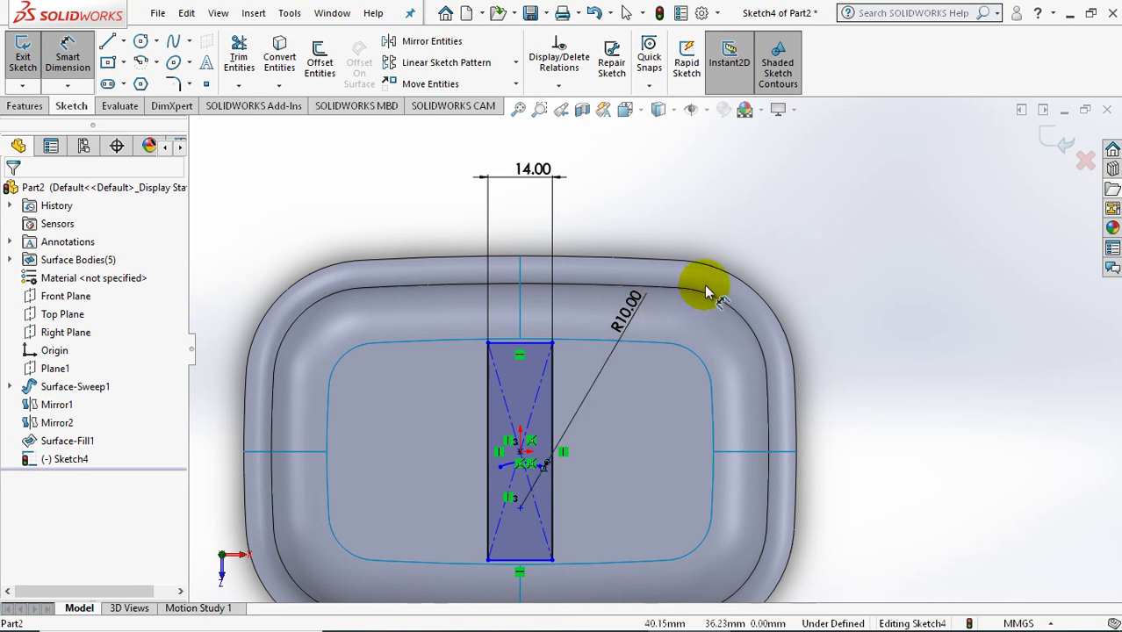
scroll(535, 499, down, 3)
scroll(543, 440, down, 3)
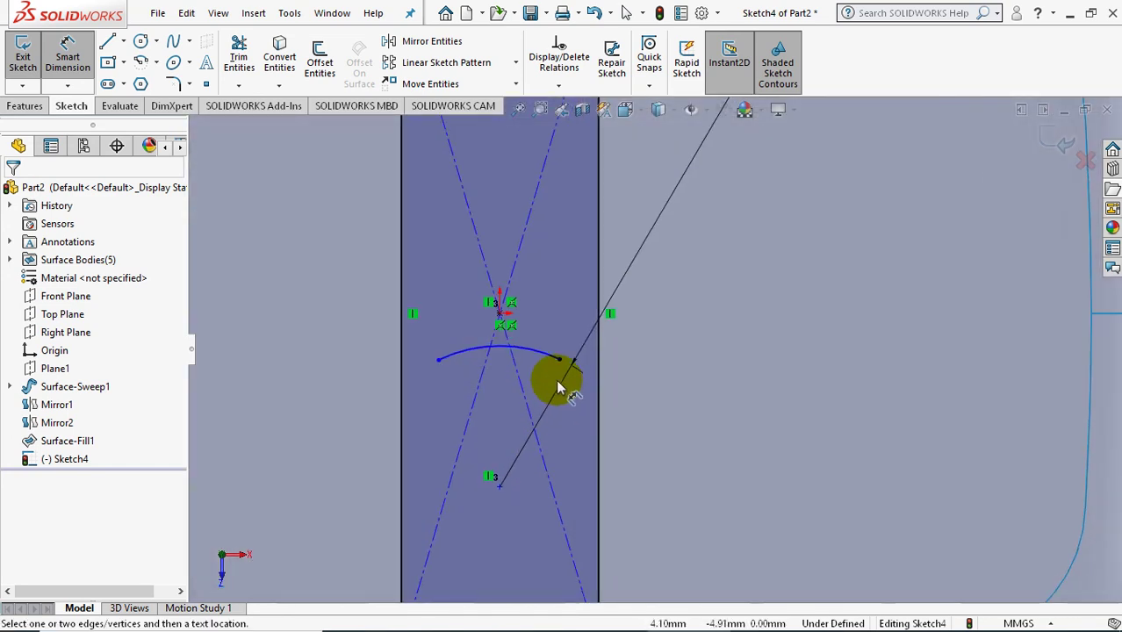
- Enlarge the arc by dragging both its endpoints outward past the rectangle
click(561, 360)
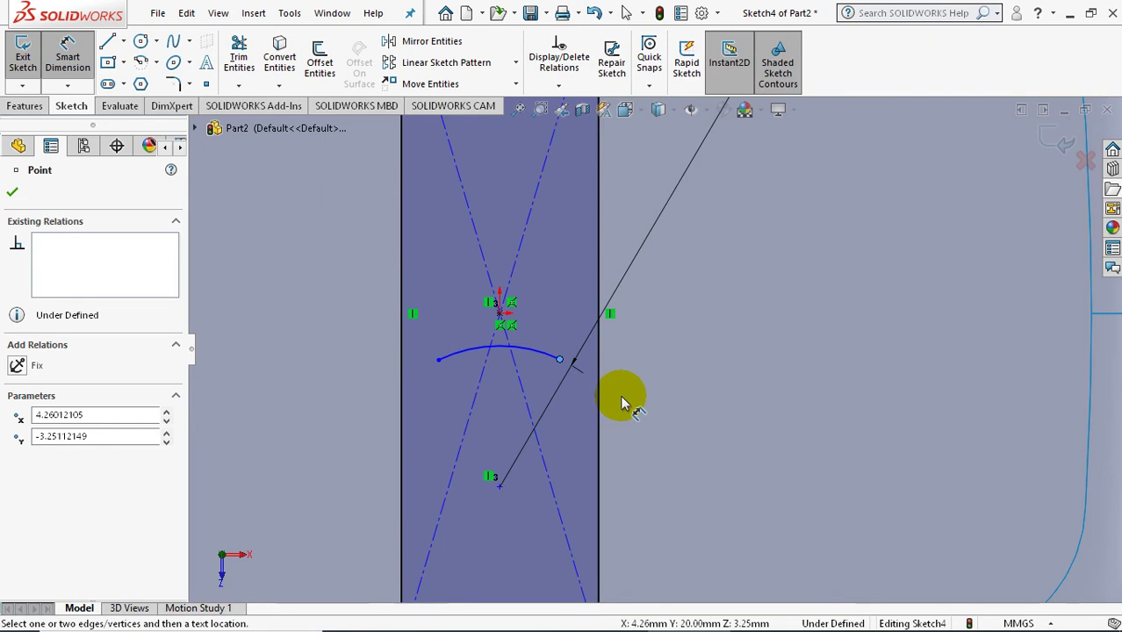
key(Escape)
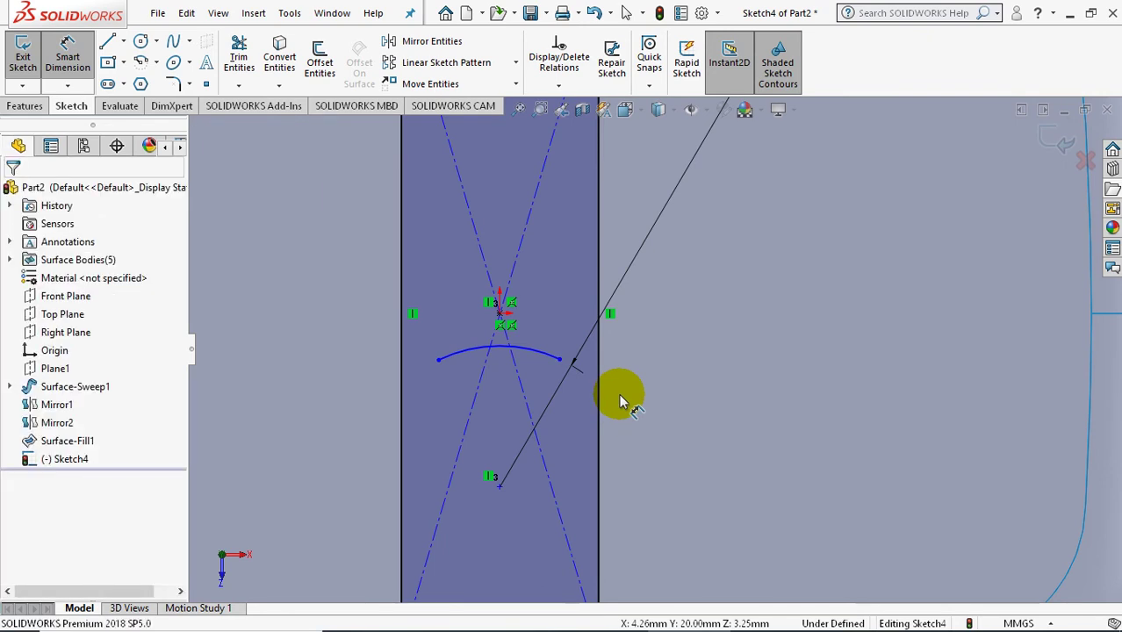
click(69, 54)
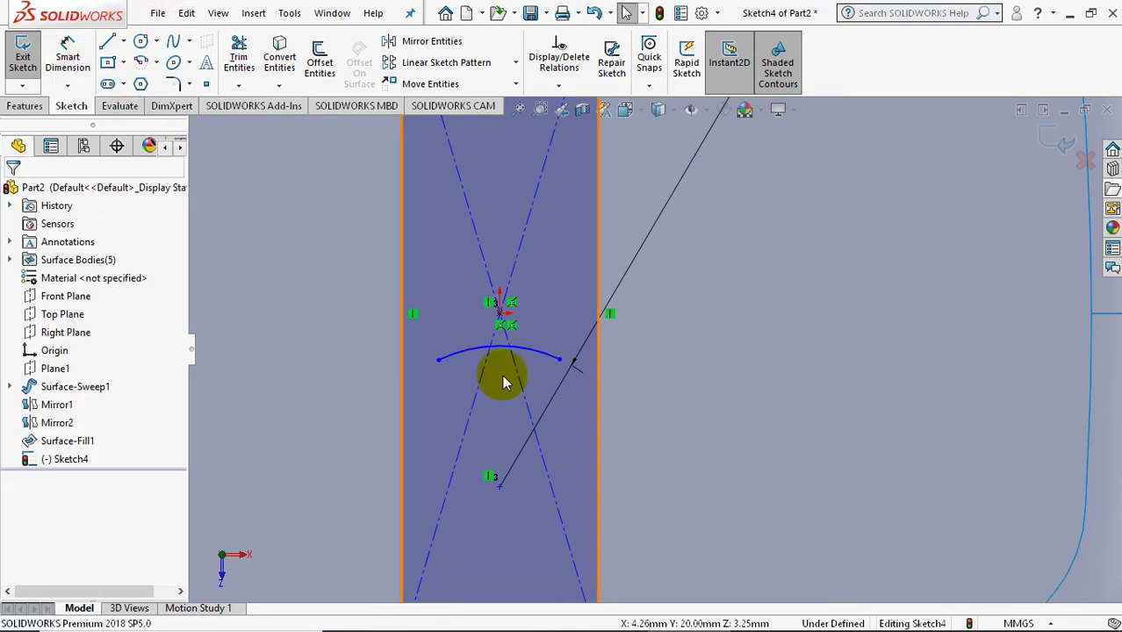
drag(561, 361, 635, 399)
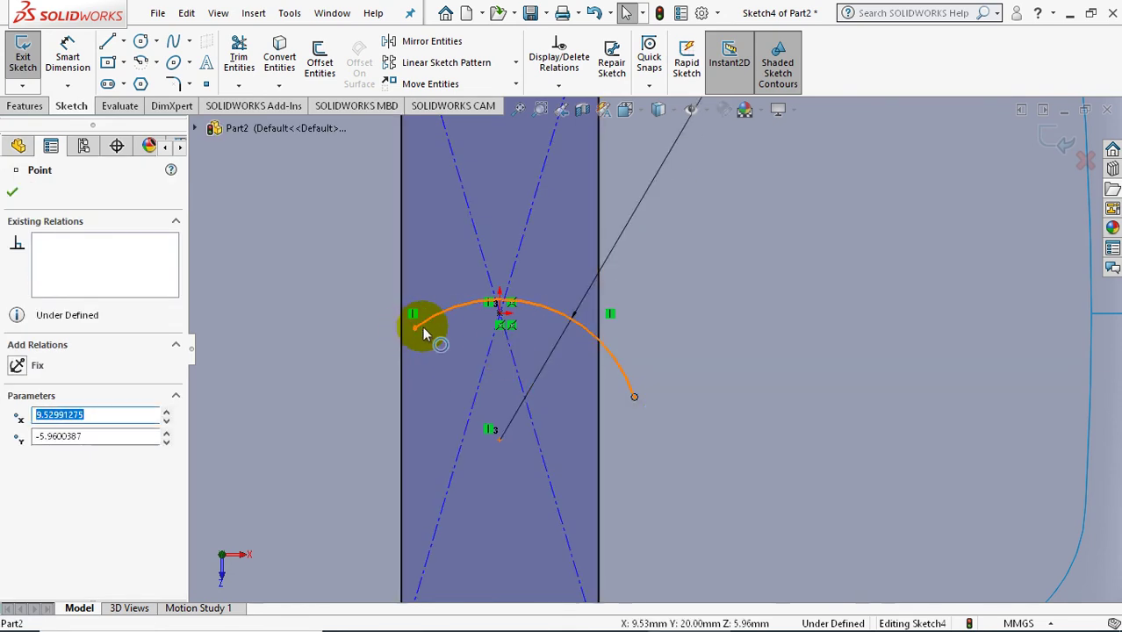
drag(414, 327, 364, 350)
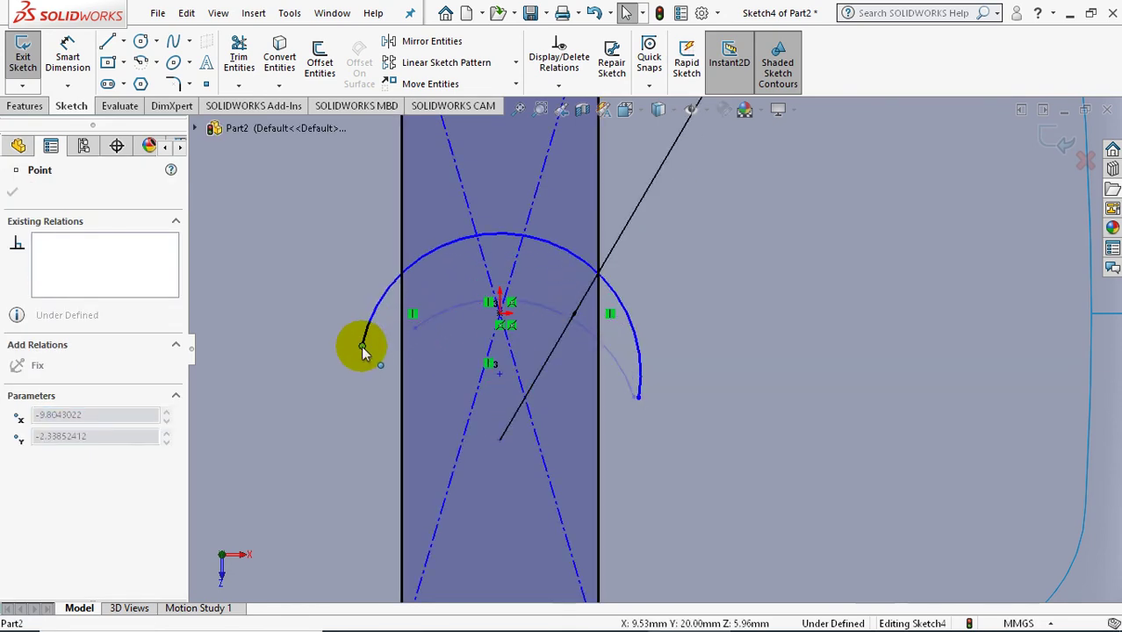
click(723, 334)
key(f)
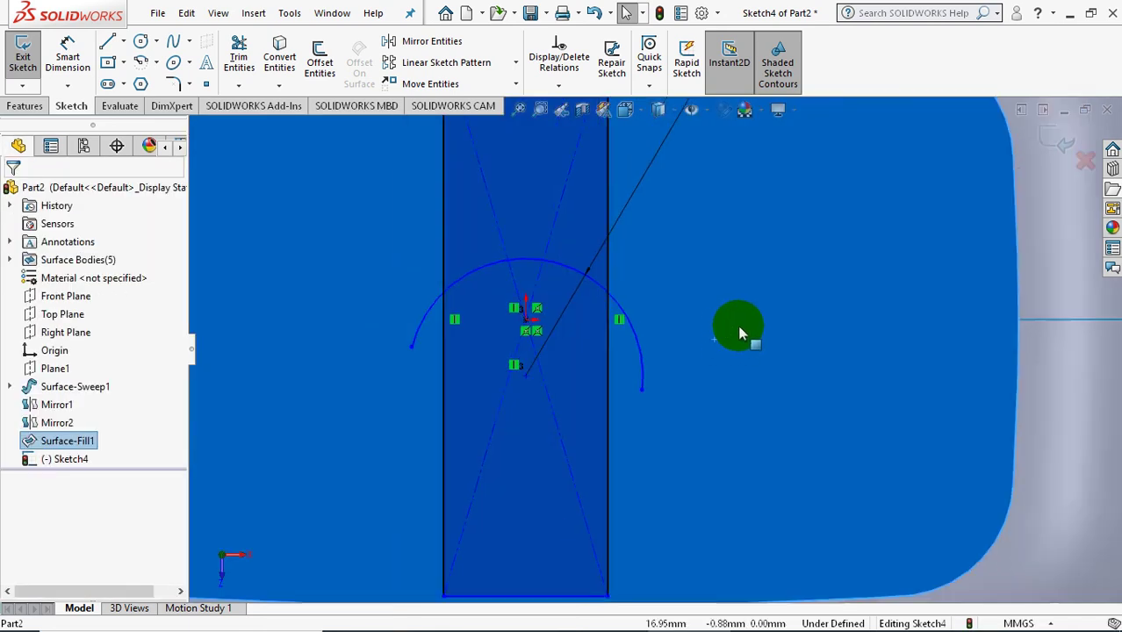
click(973, 209)
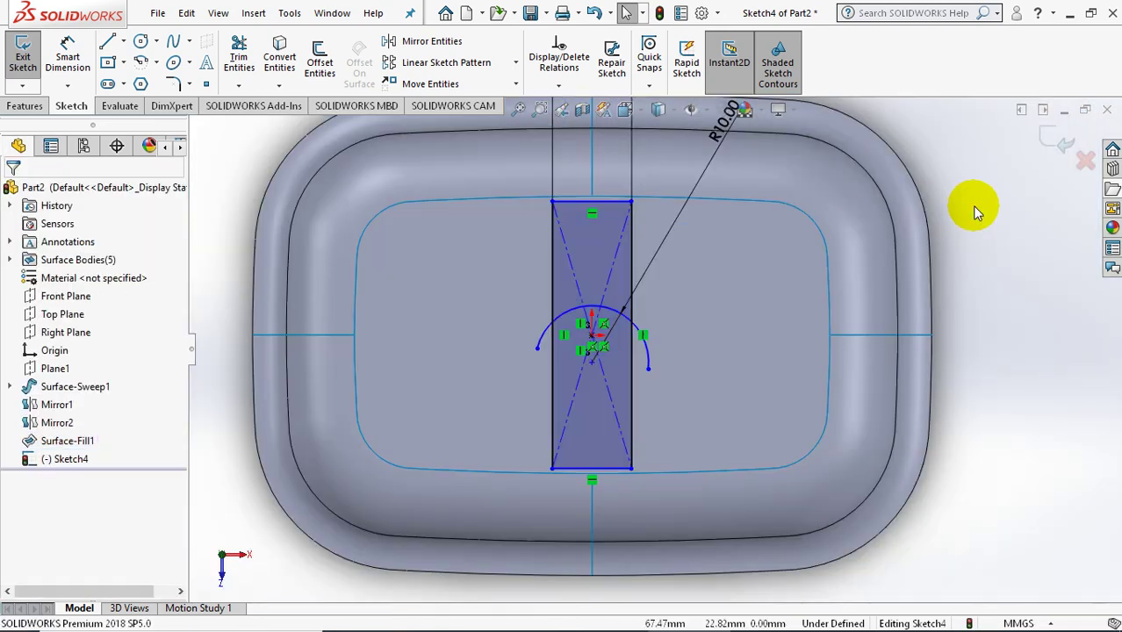
- Trim the arc back so it ends on the rectangle's two long sides
click(239, 63)
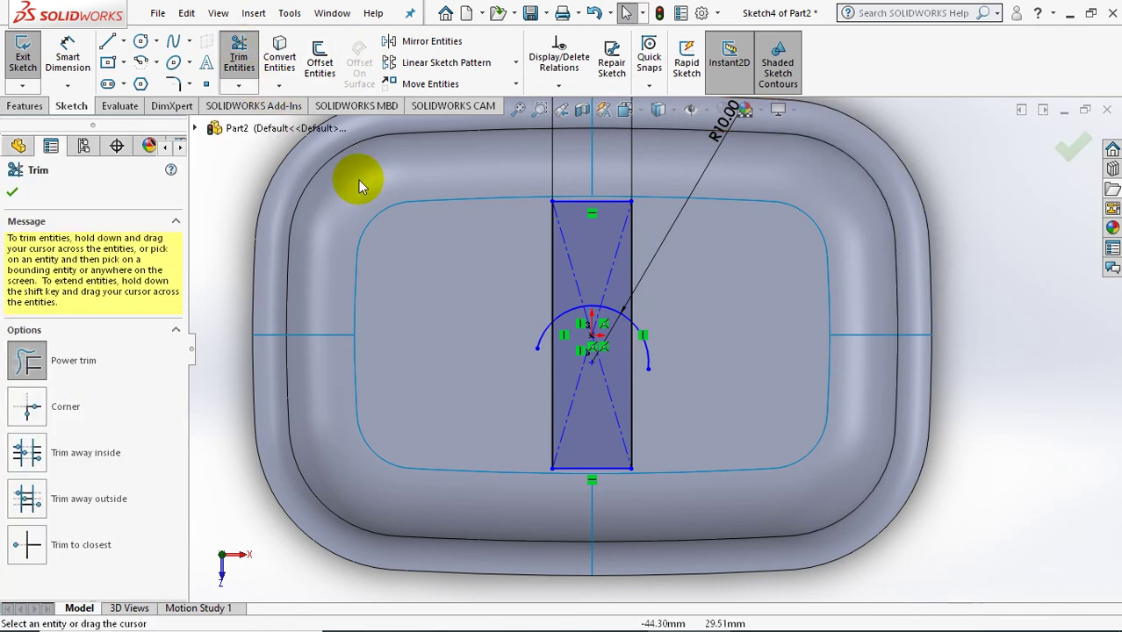
click(544, 341)
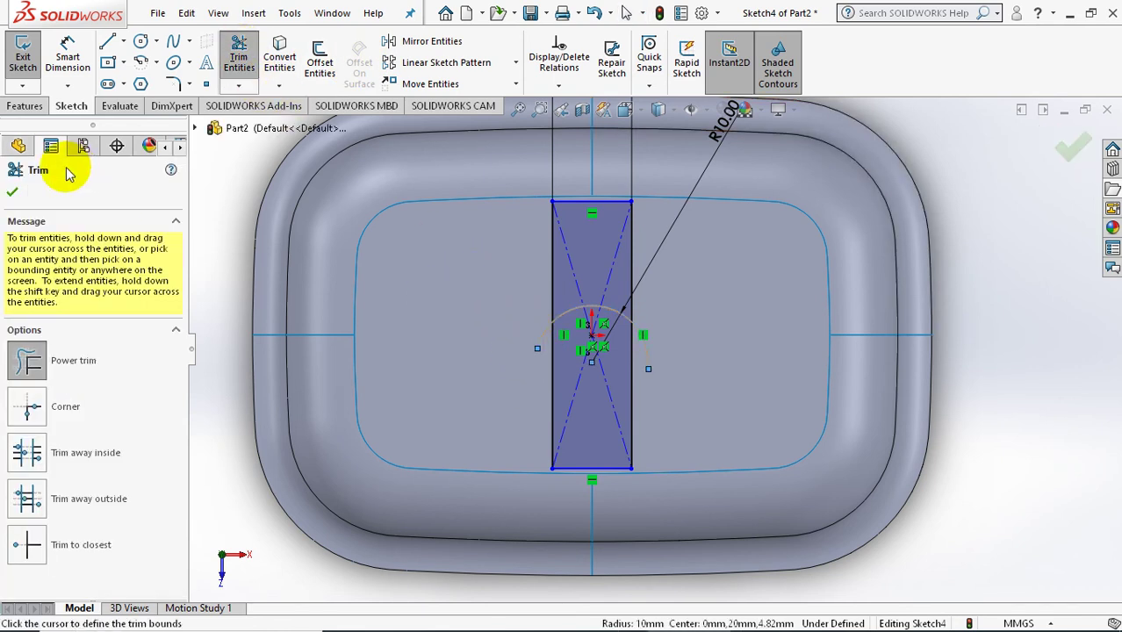
click(477, 267)
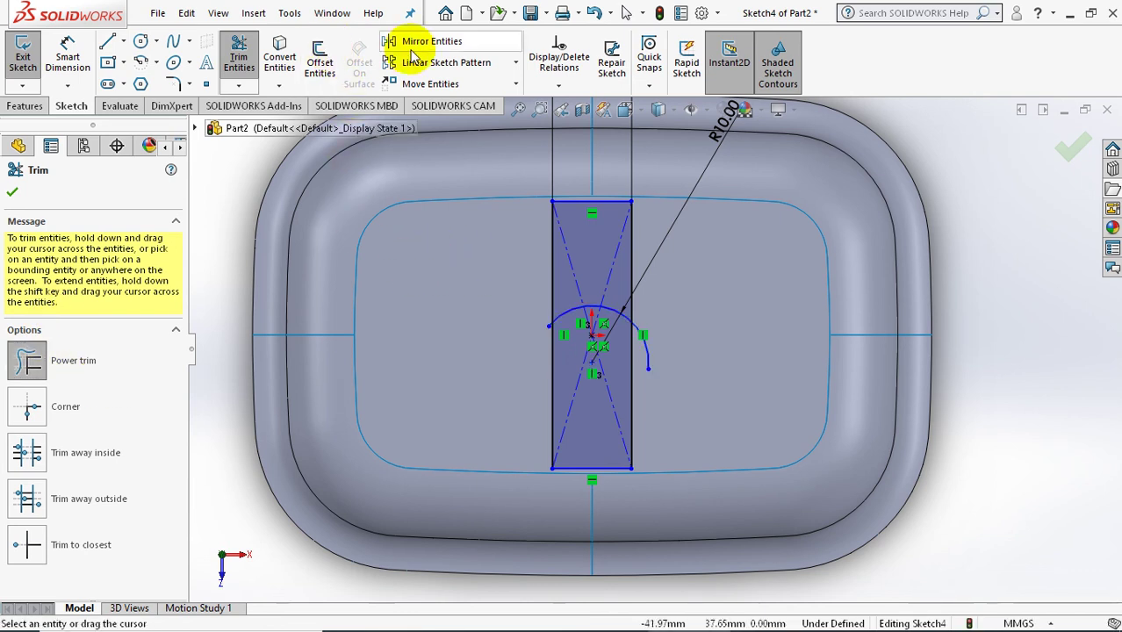
scroll(540, 320, down, 3)
scroll(554, 321, down, 1)
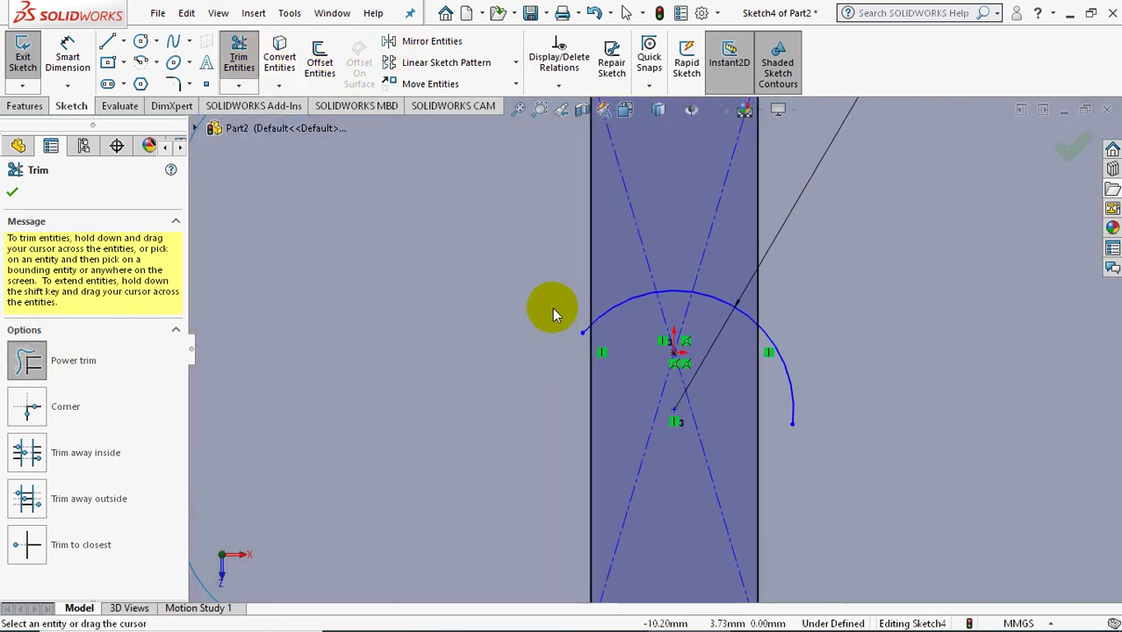
drag(814, 351, 859, 305)
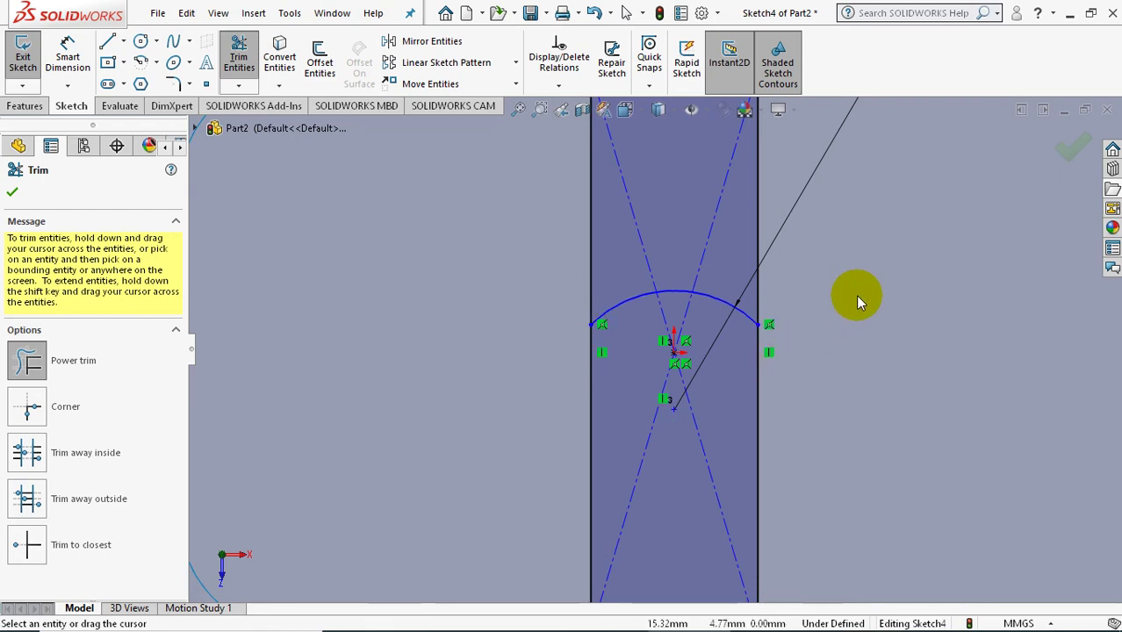
click(123, 44)
- Draw a horizontal centerline from the arc centre to the rectangle's right edge
click(145, 82)
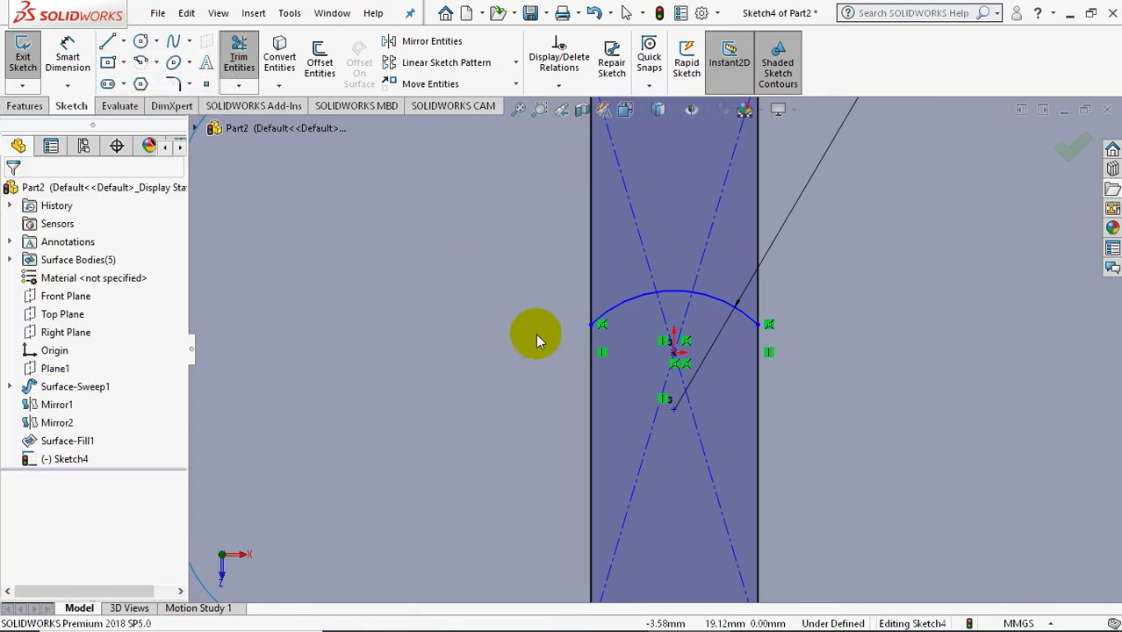
click(675, 354)
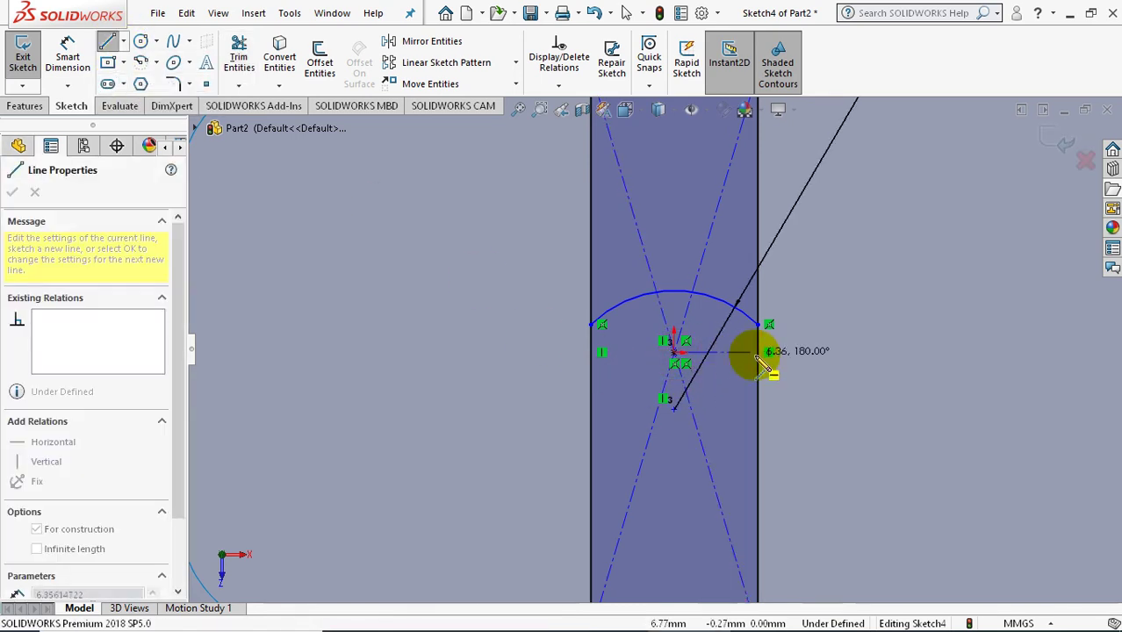
click(758, 353)
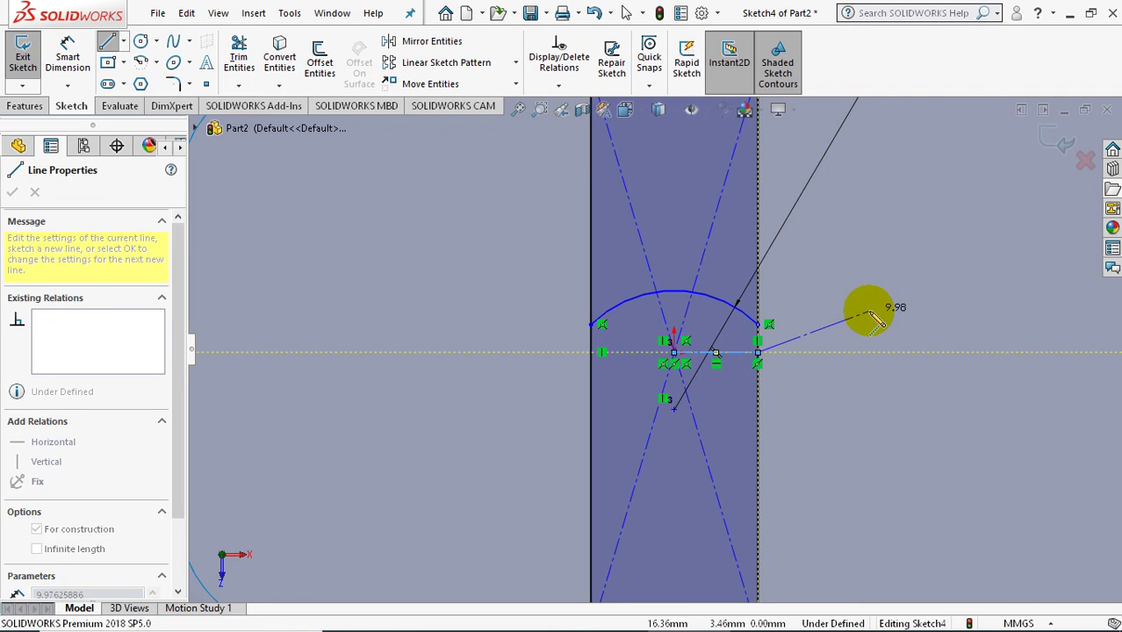
key(Escape)
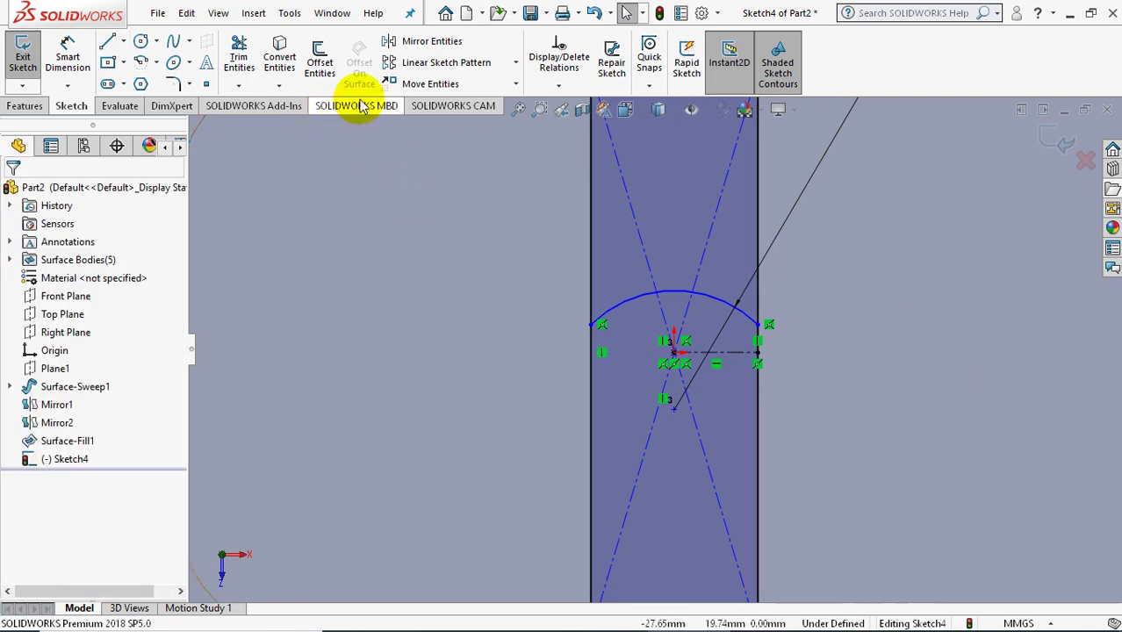
- Mirror Arc1 about the centerline Line7
click(430, 44)
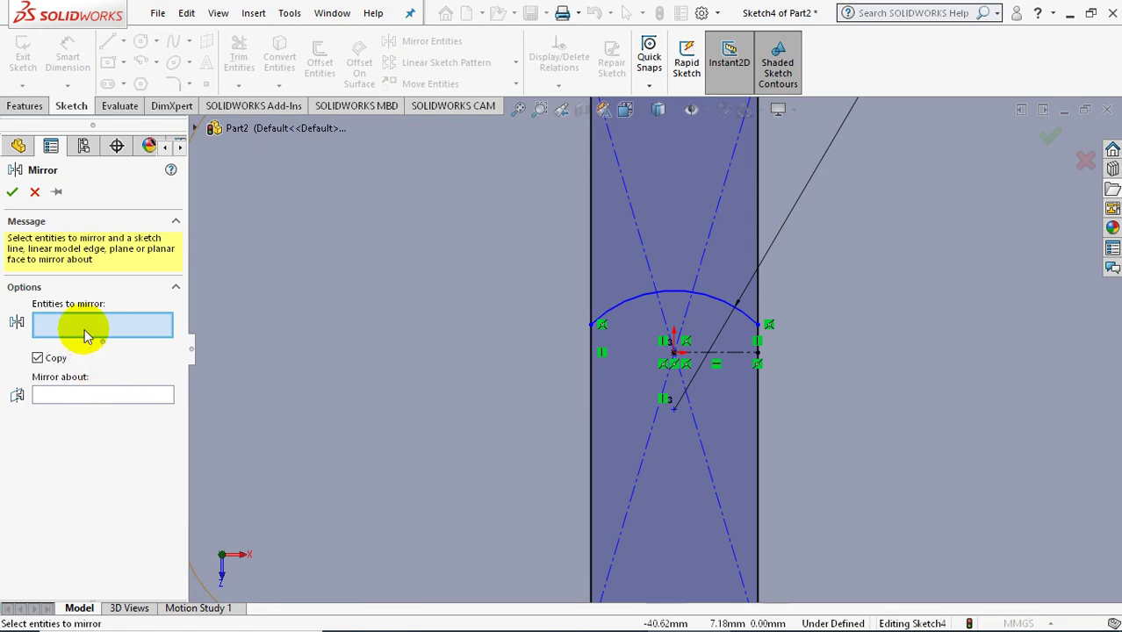
click(78, 395)
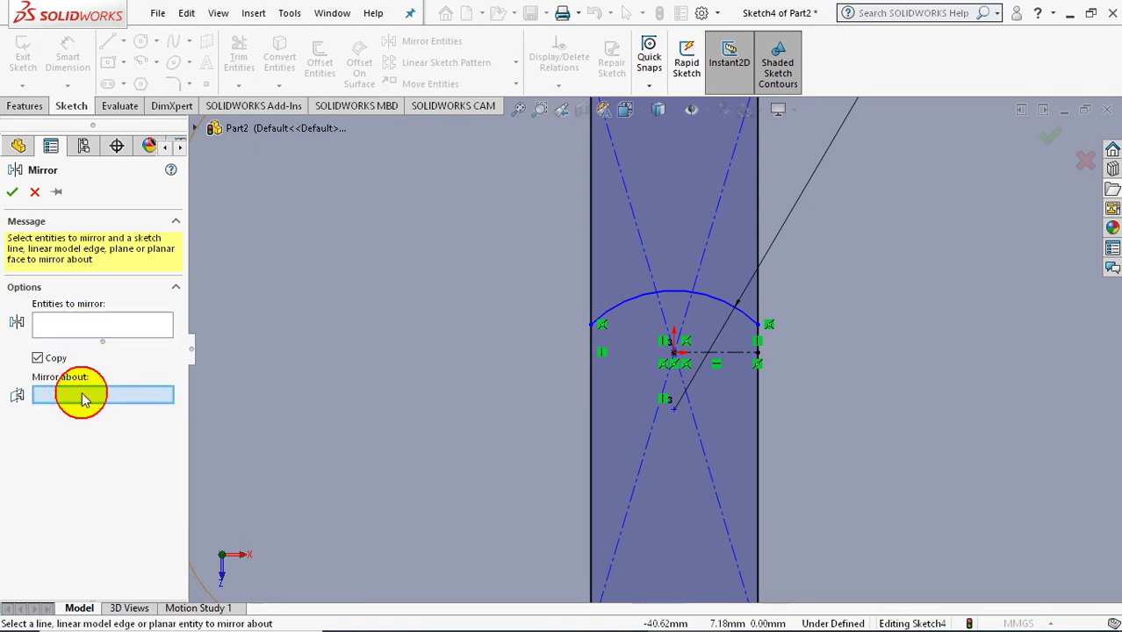
click(742, 356)
click(103, 325)
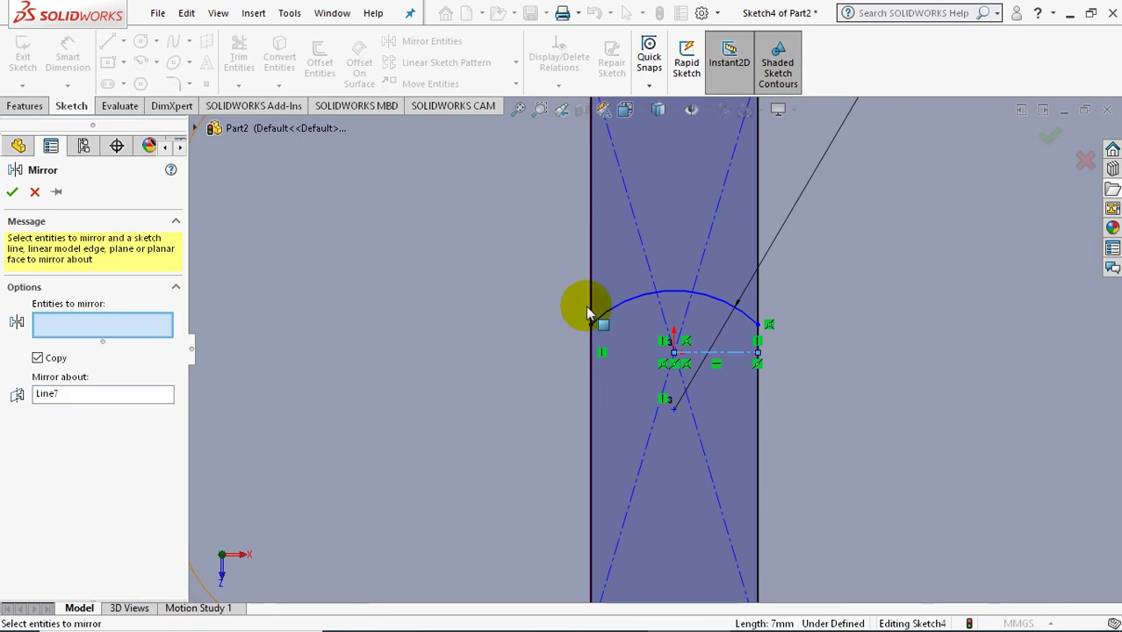
click(610, 305)
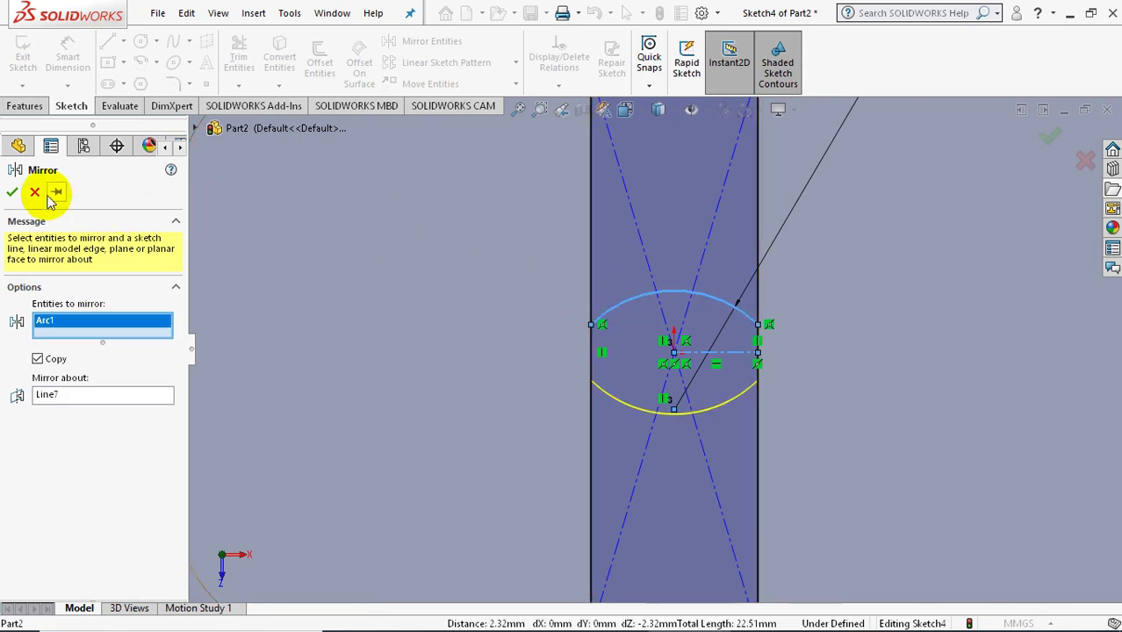
click(12, 193)
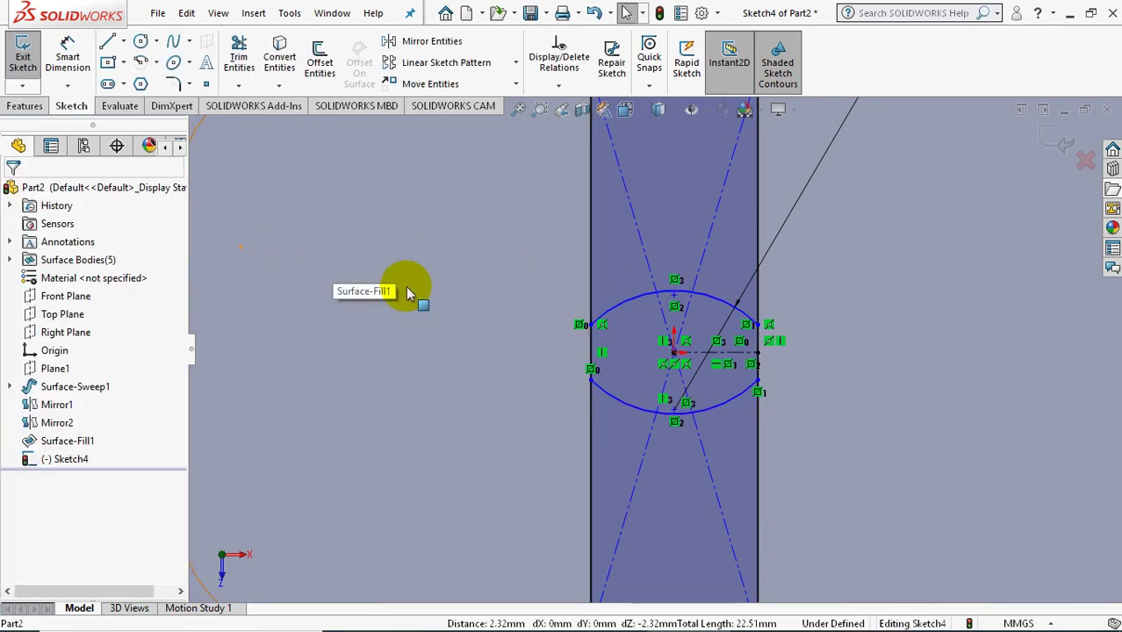
key(f)
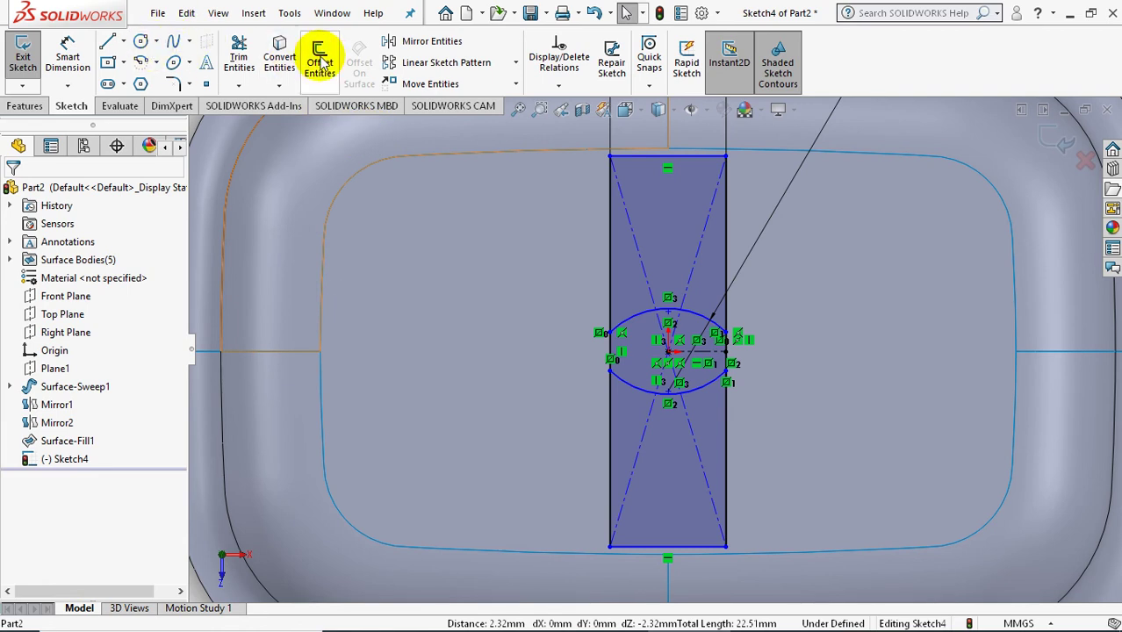
- Power-trim the unwanted rectangle and arc segments to leave the slot outline with arc ends
click(244, 54)
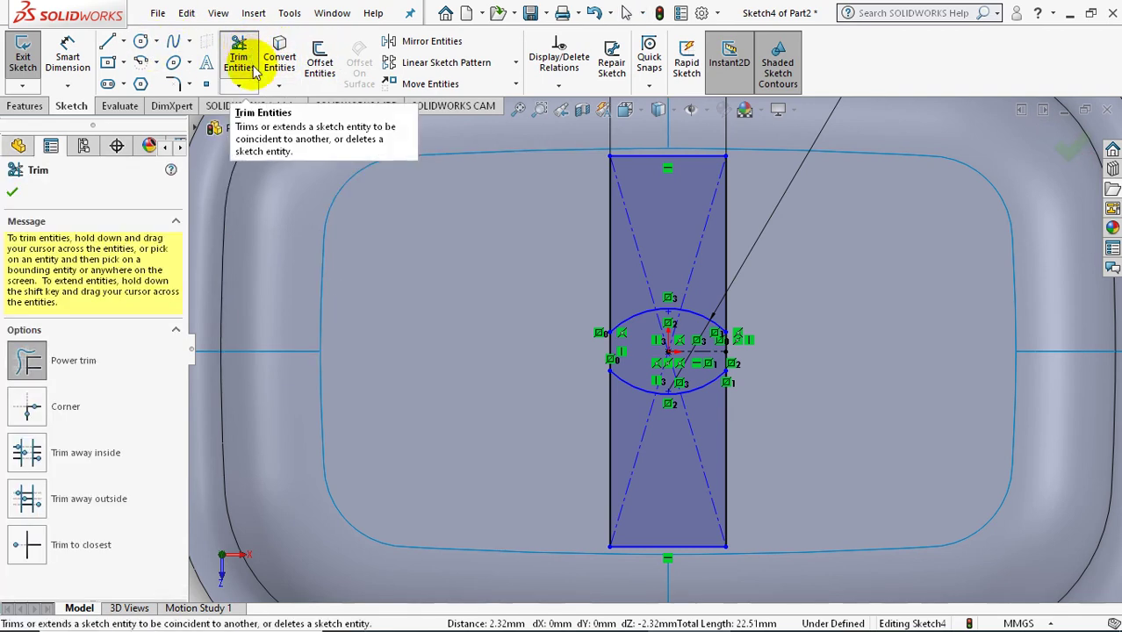
mouse_move(513, 276)
mouse_down()
mouse_move(620, 235)
mouse_move(655, 151)
mouse_move(661, 172)
mouse_up()
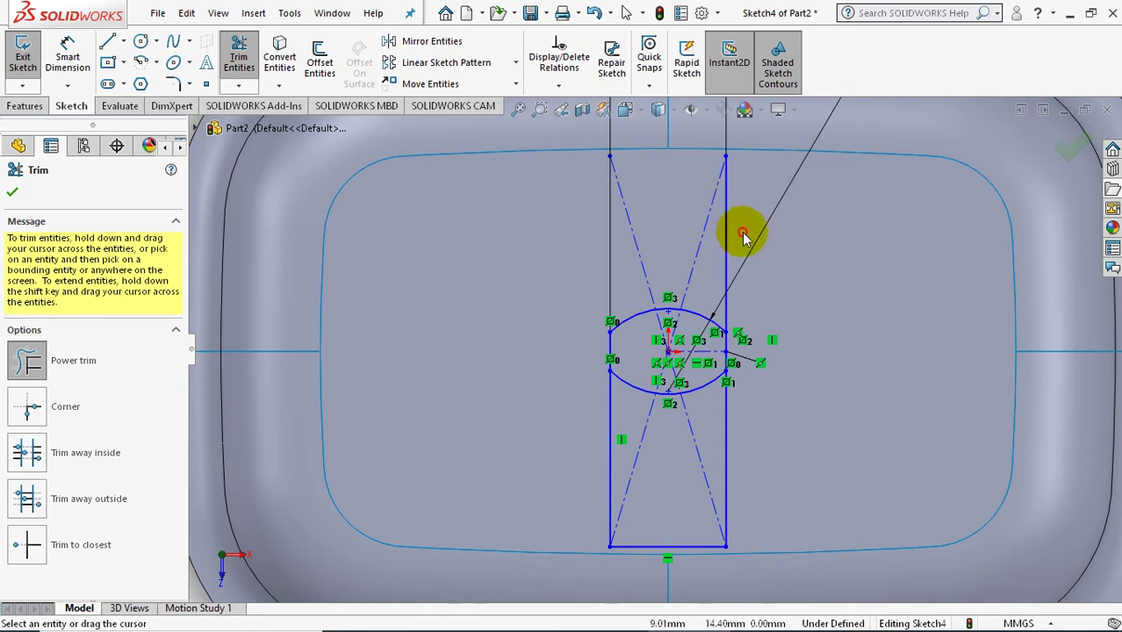
drag(743, 237, 764, 424)
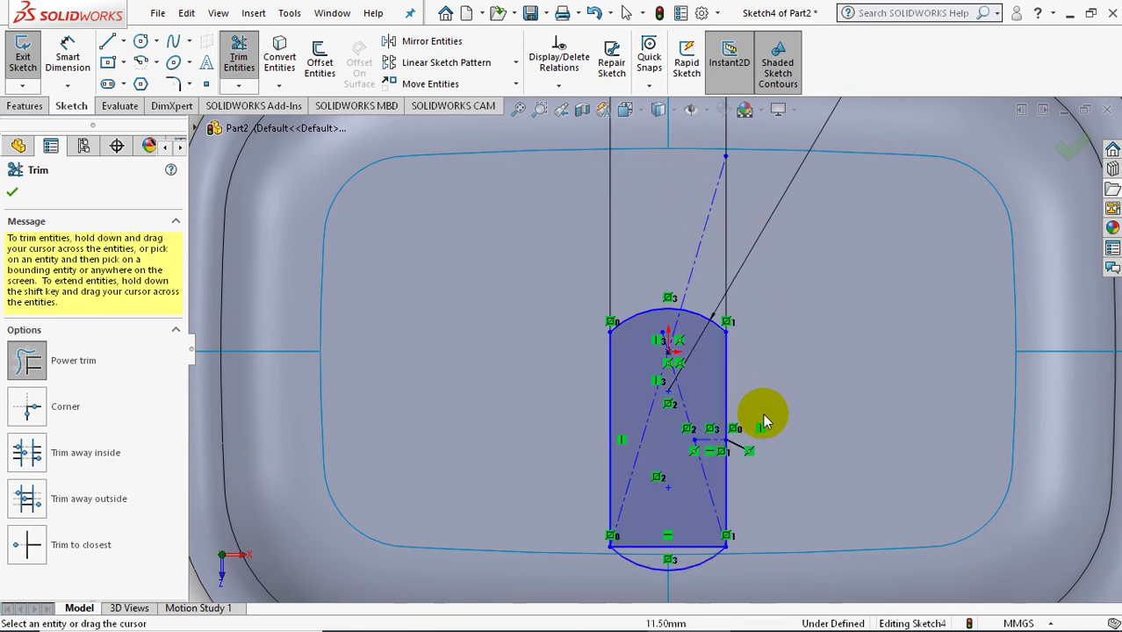
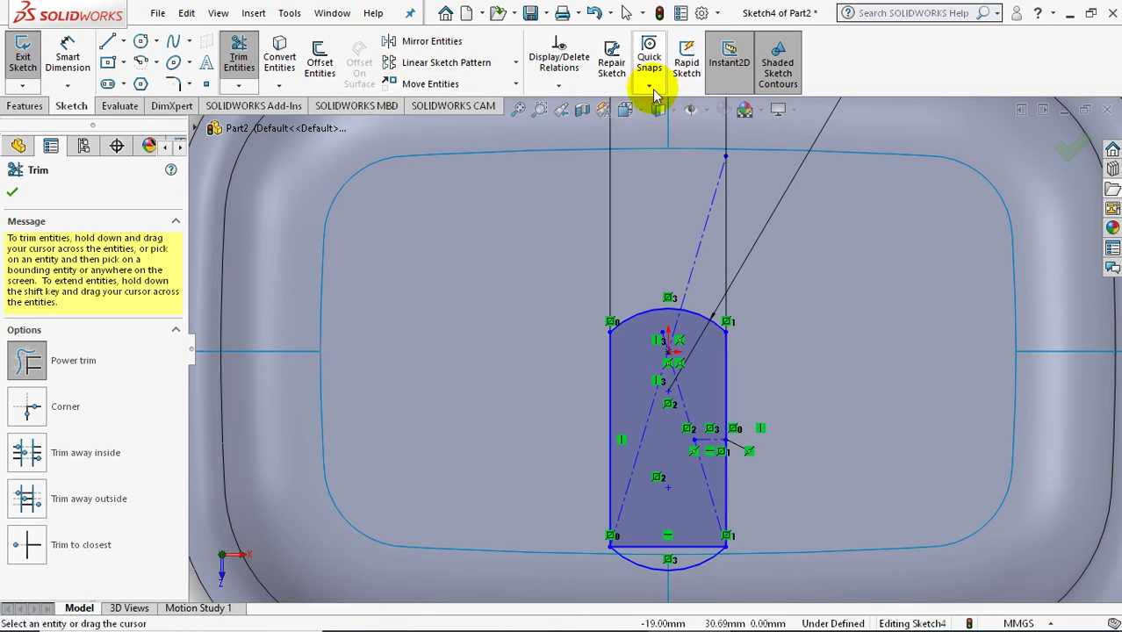
- Add a Coincident relation between the slot's centre point and the short construction line
click(559, 85)
click(579, 126)
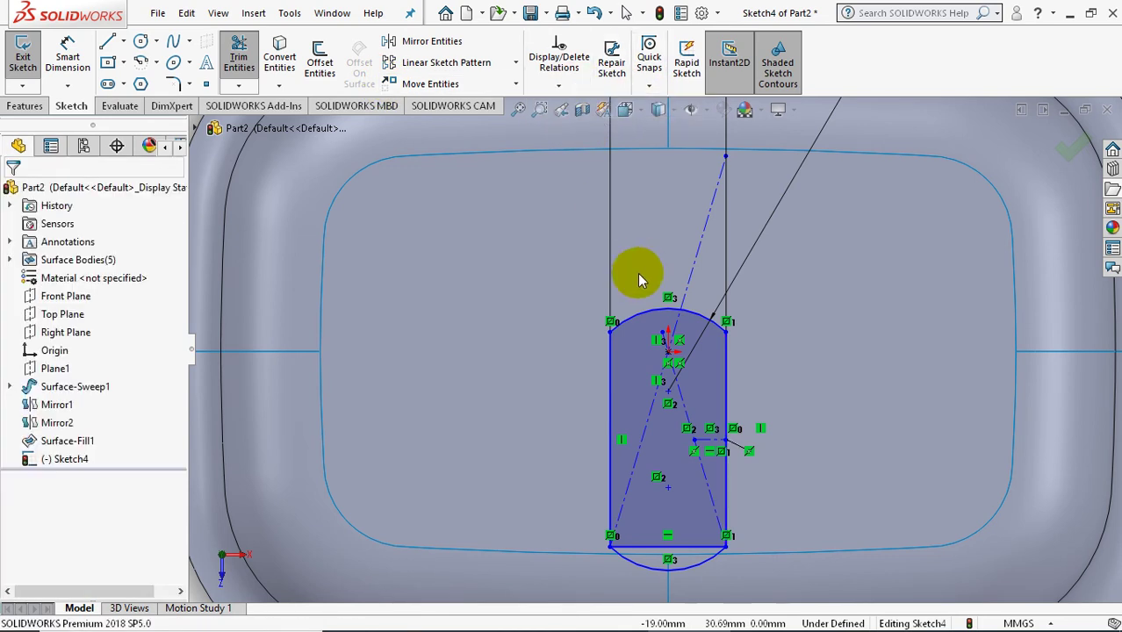
click(668, 351)
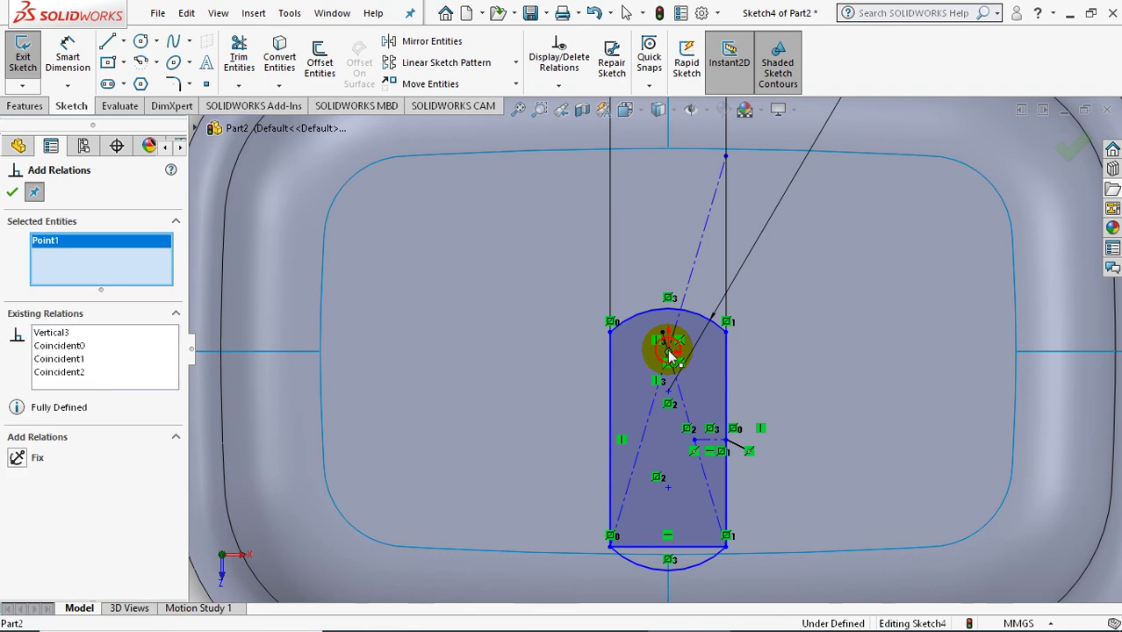
click(708, 443)
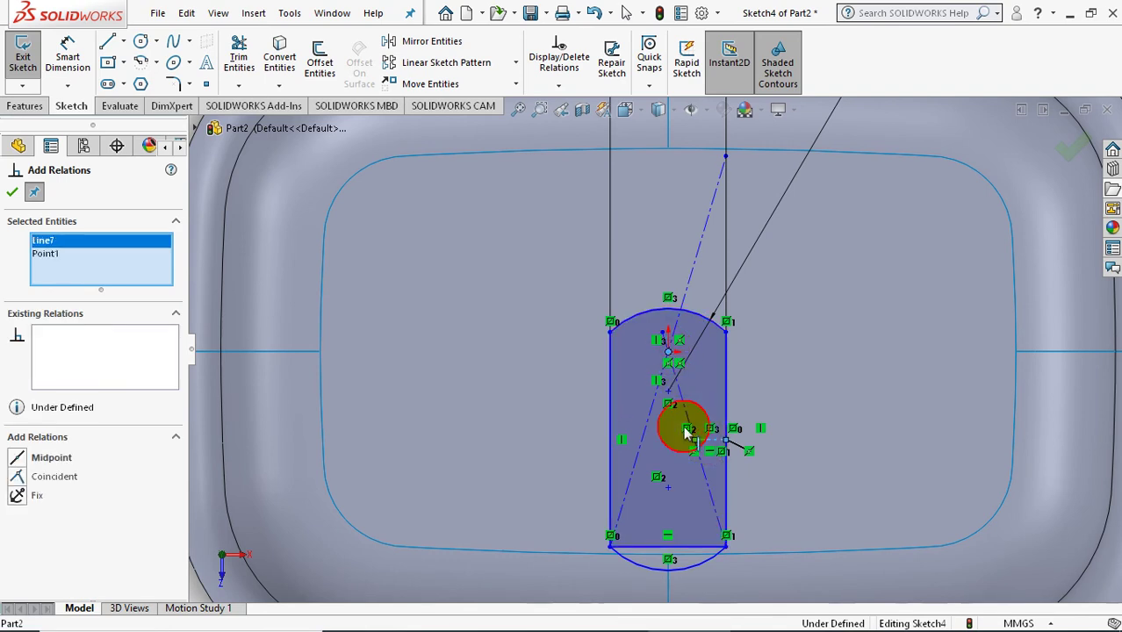
click(19, 479)
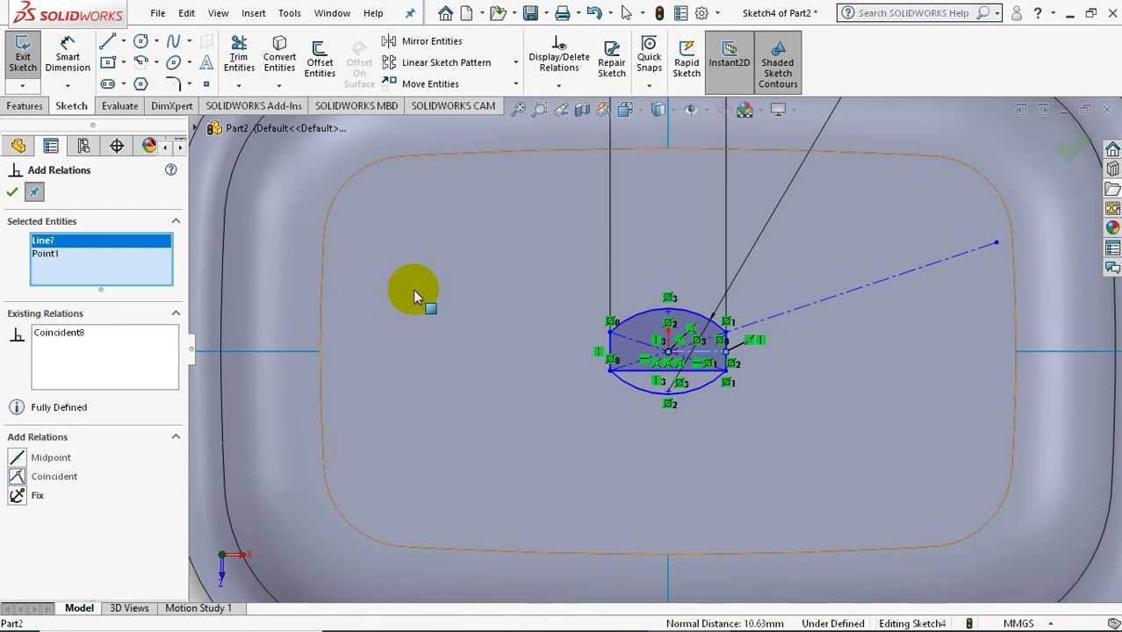
click(14, 195)
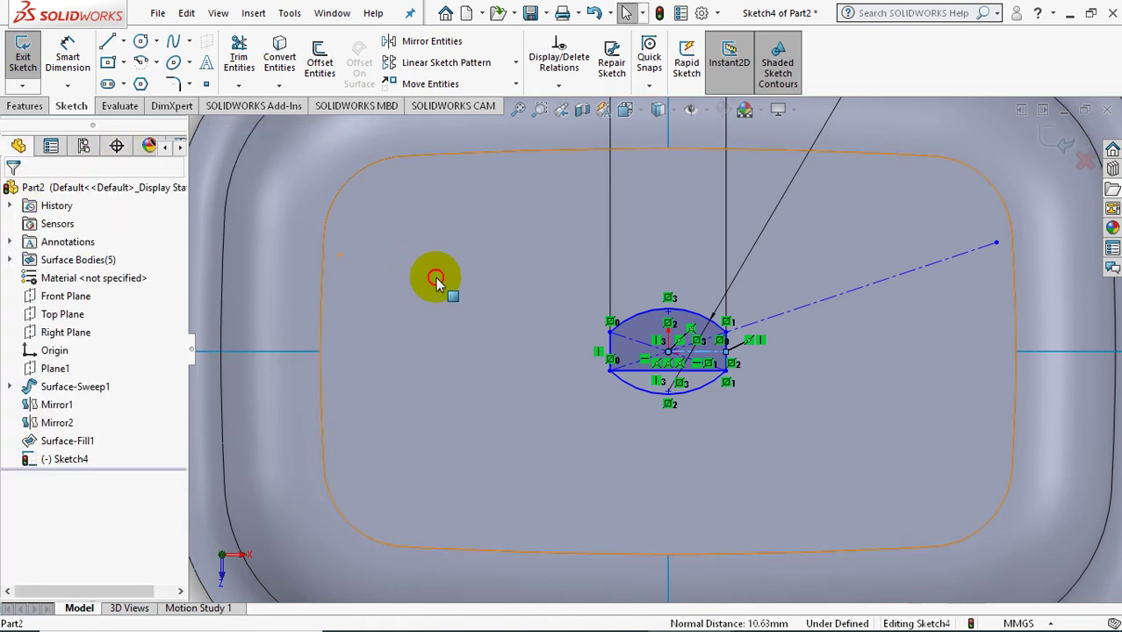
- Fit the whole part in the view and start Smart Dimension
click(436, 277)
key(f)
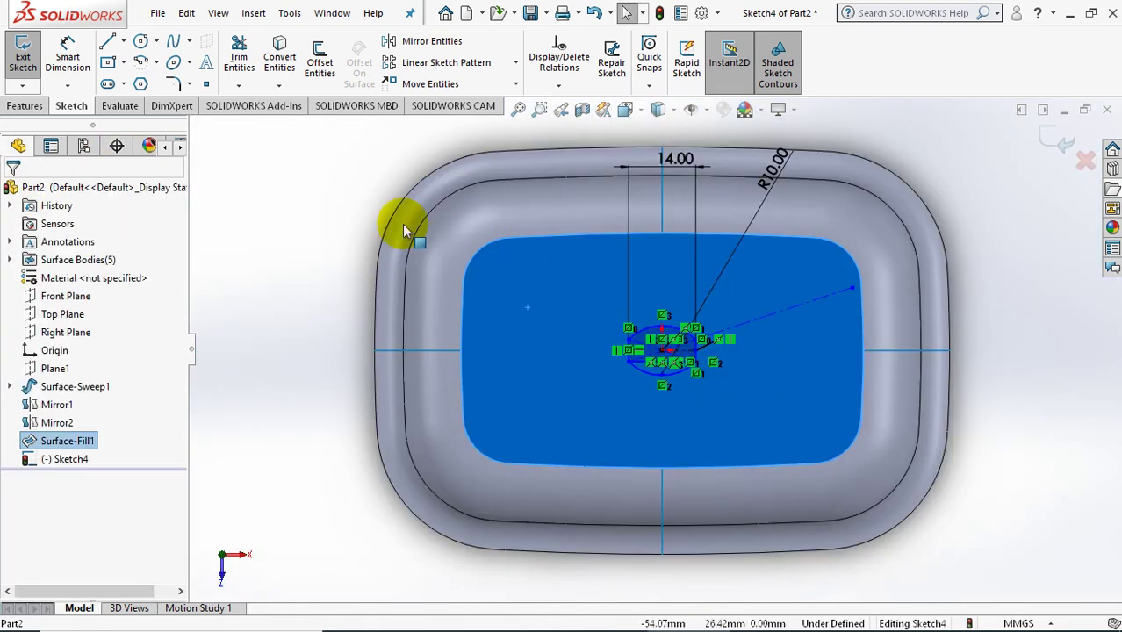
click(364, 243)
scroll(391, 404, down, 2)
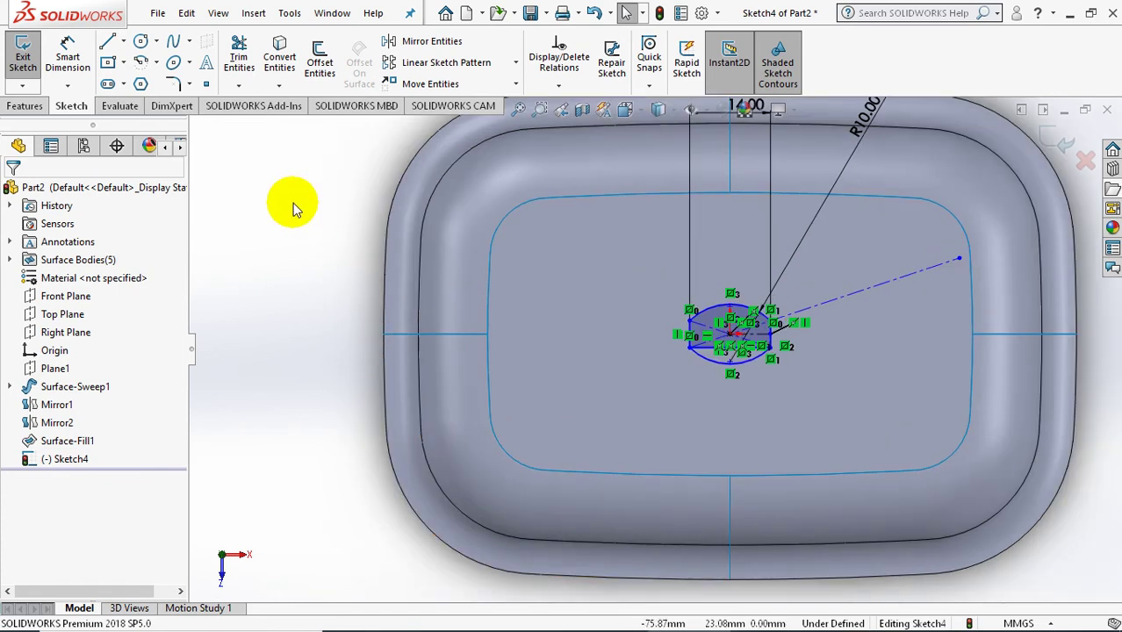
click(68, 55)
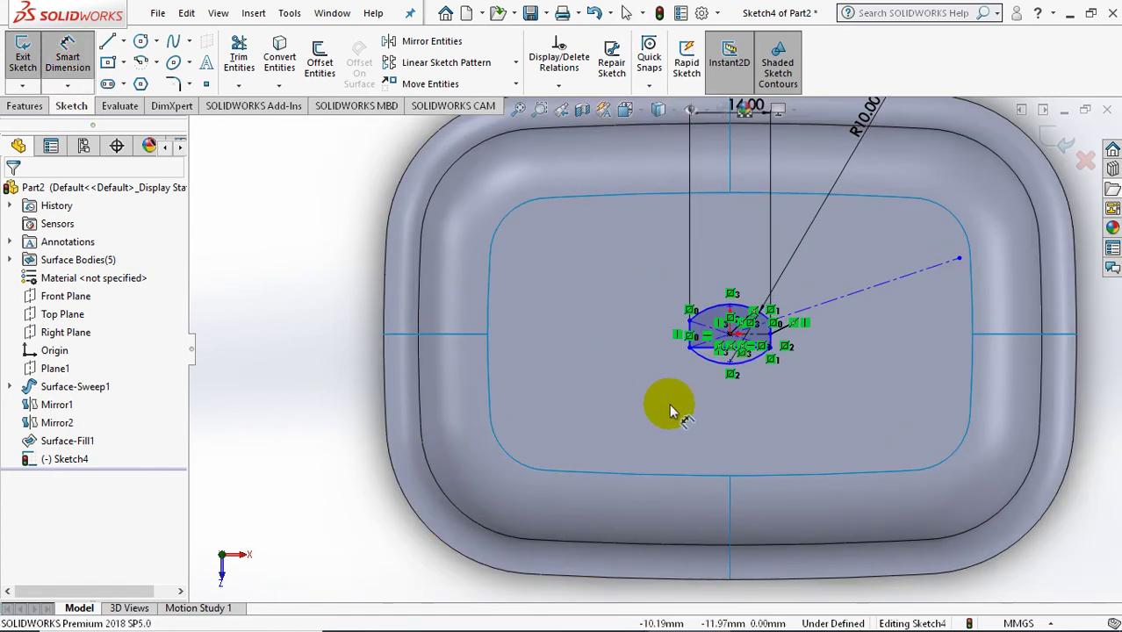
- Add a 35 mm vertical dimension between the slot's endpoints
click(694, 359)
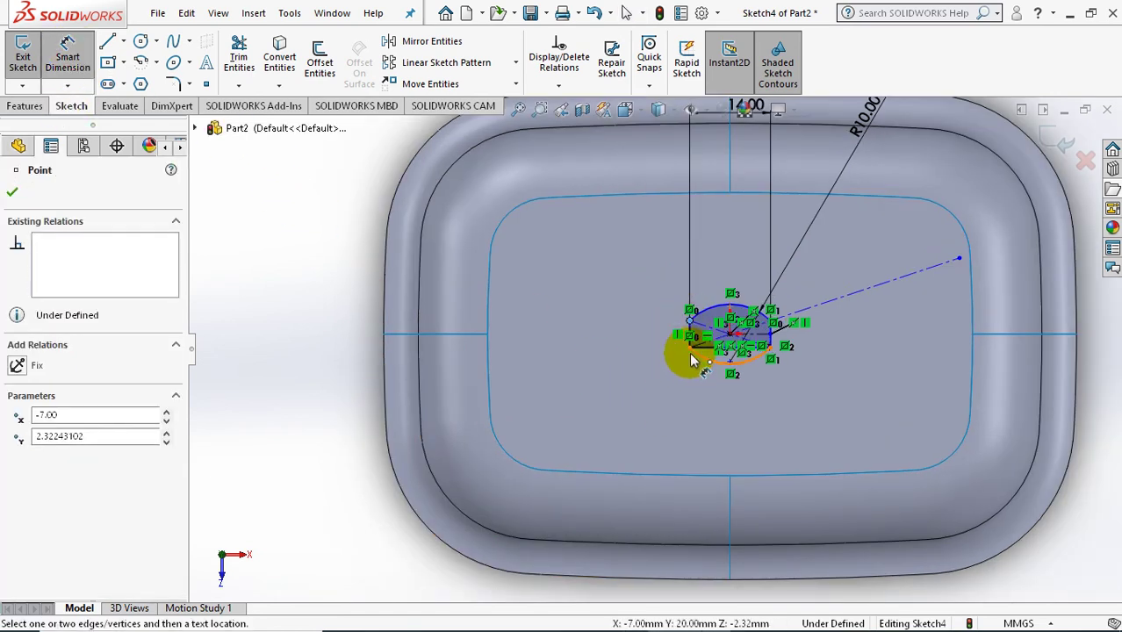
click(691, 316)
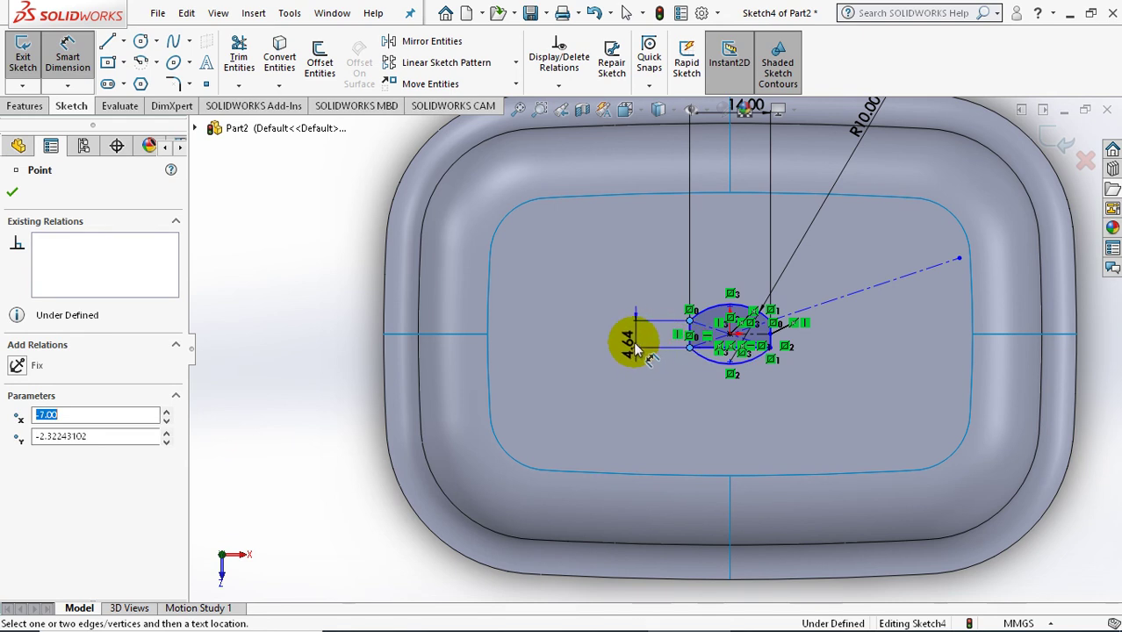
click(581, 280)
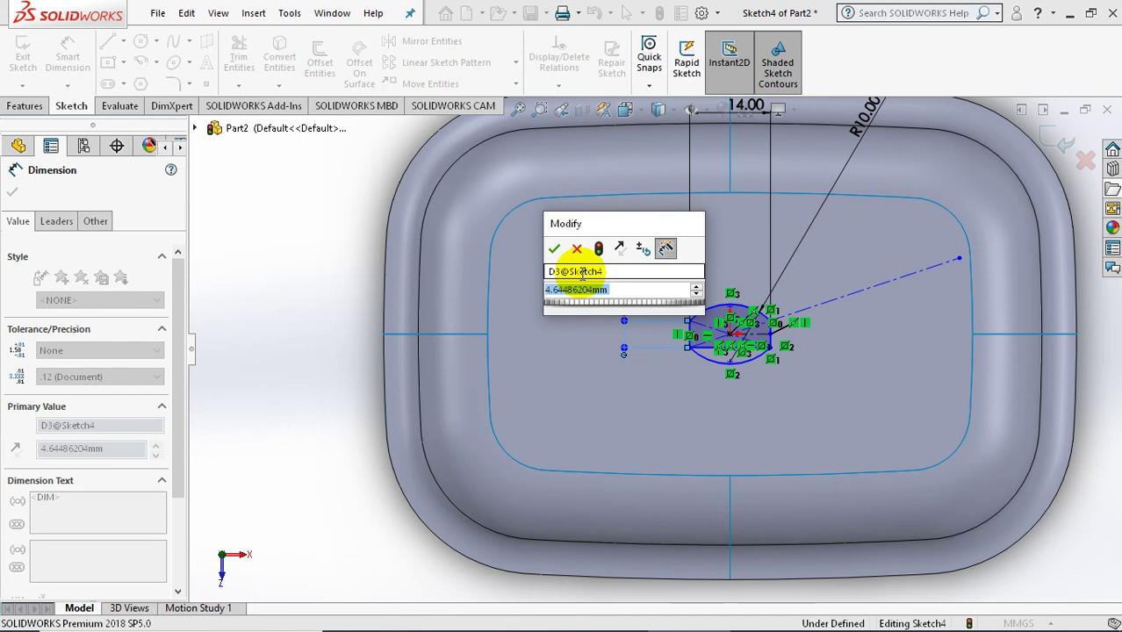
text(35)
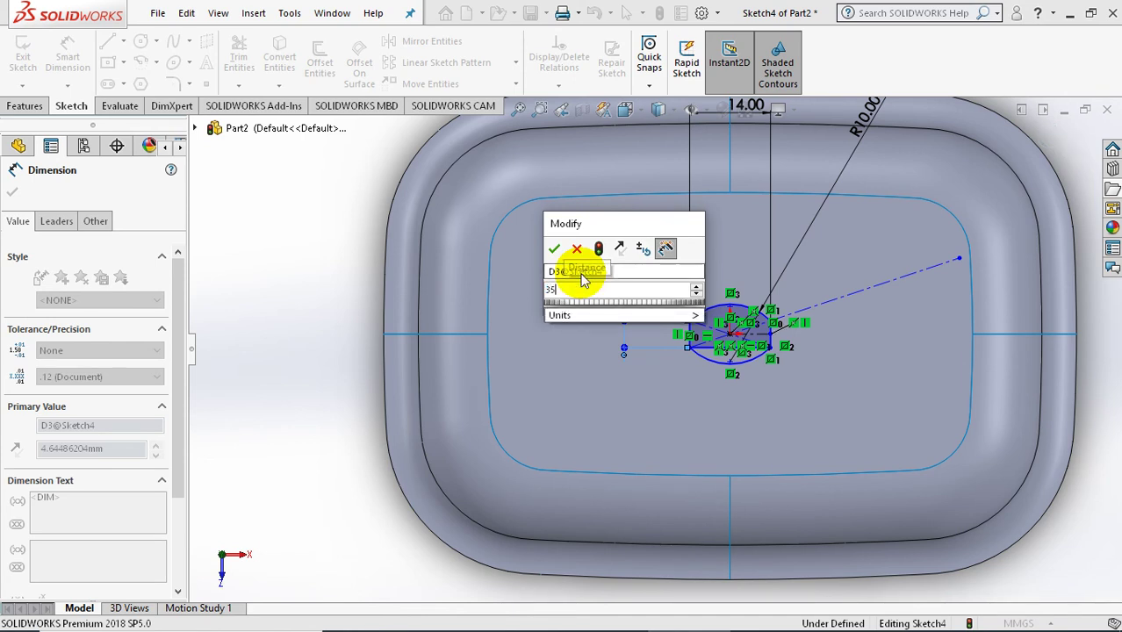
key(Return)
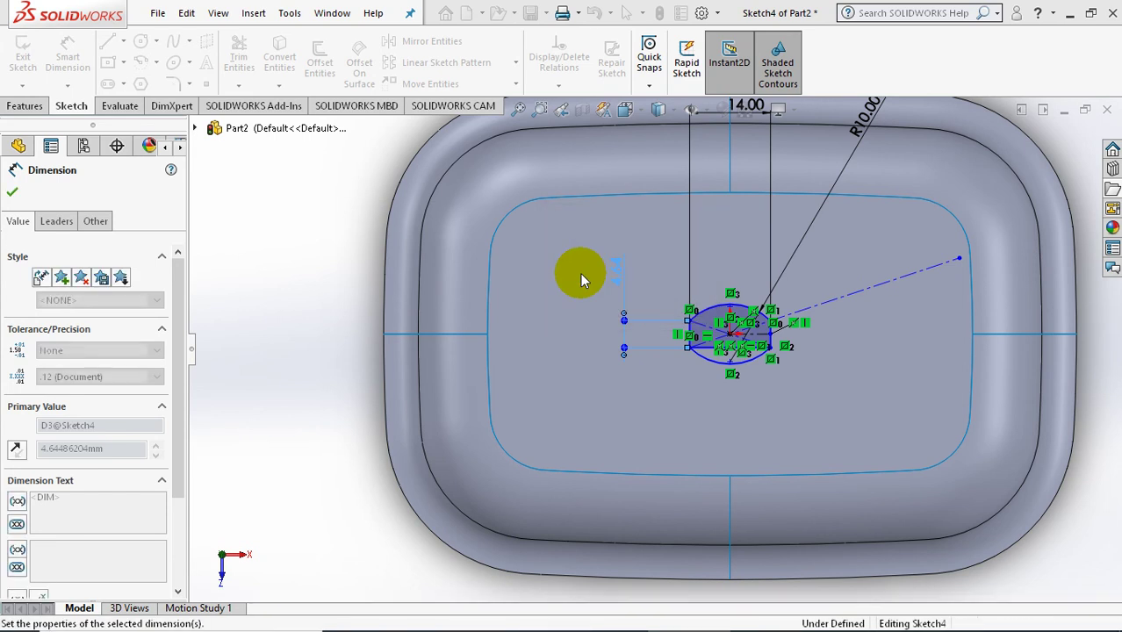
click(1098, 532)
scroll(803, 418, down, 3)
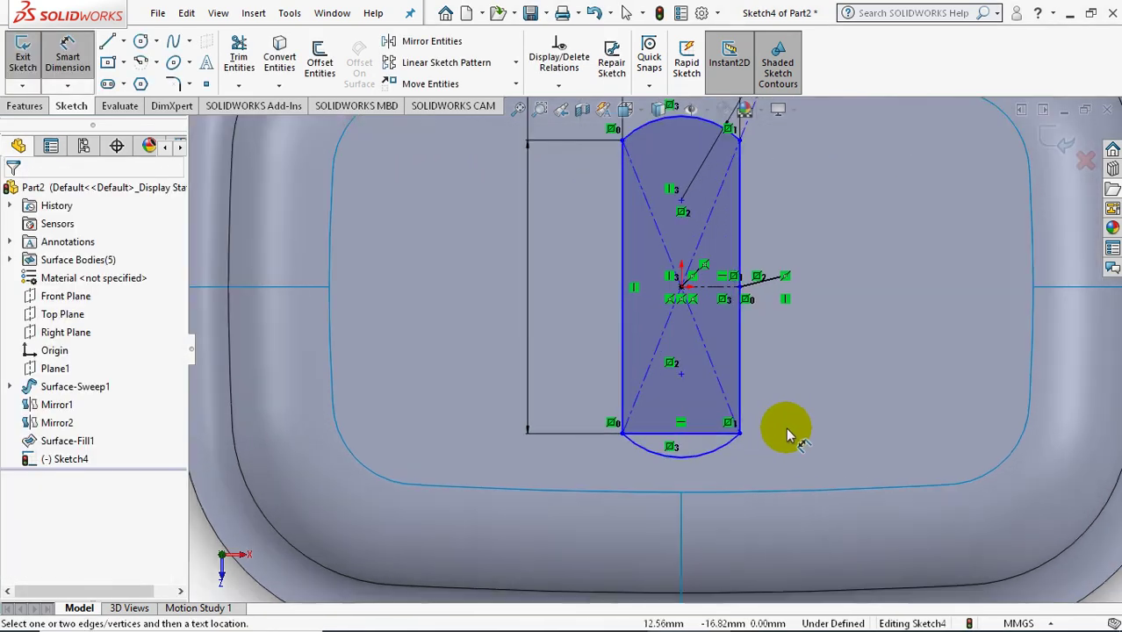
- Power-trim away the slot's bottom straight line, then orbit to a tilted 3D view
click(240, 43)
click(665, 432)
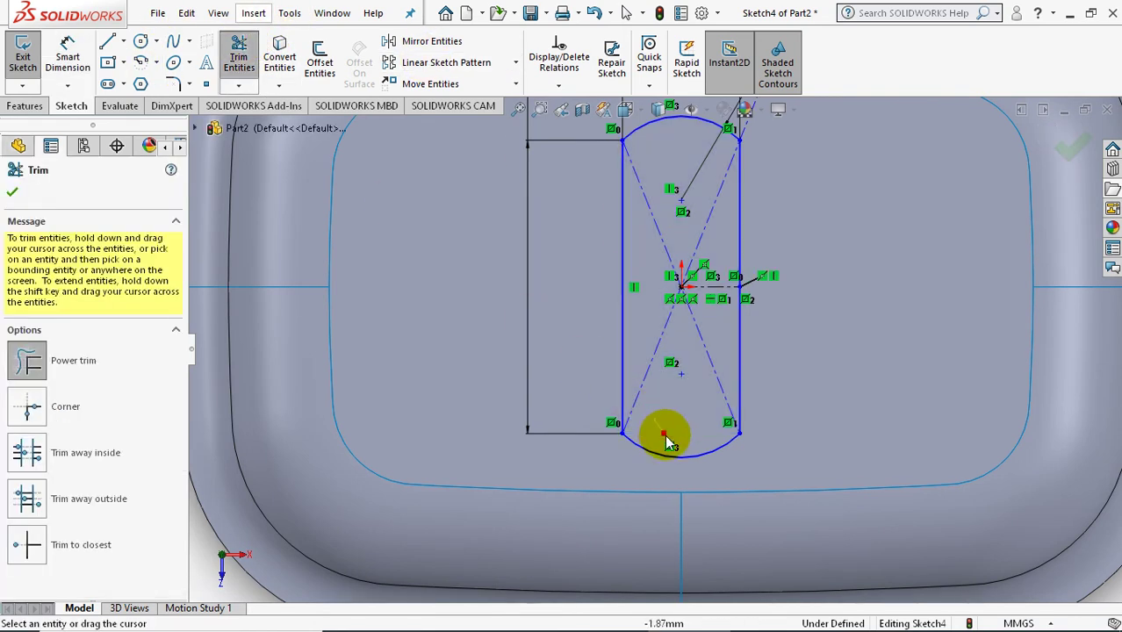
scroll(695, 416, up, 2)
scroll(827, 360, up, 2)
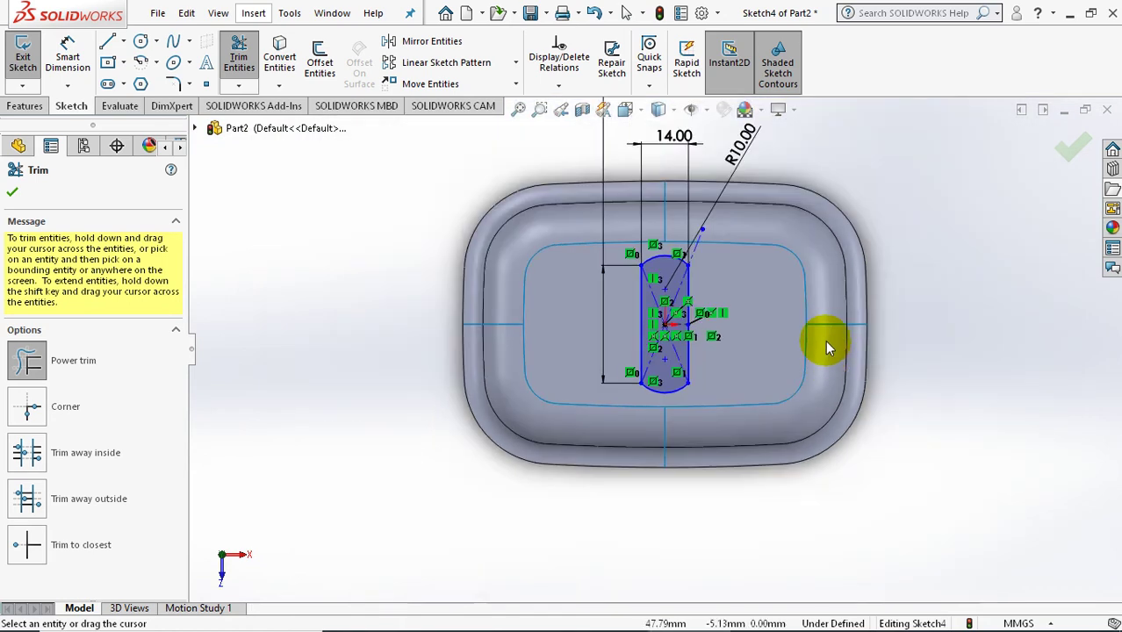
scroll(838, 290, up, 1)
scroll(887, 246, up, 1)
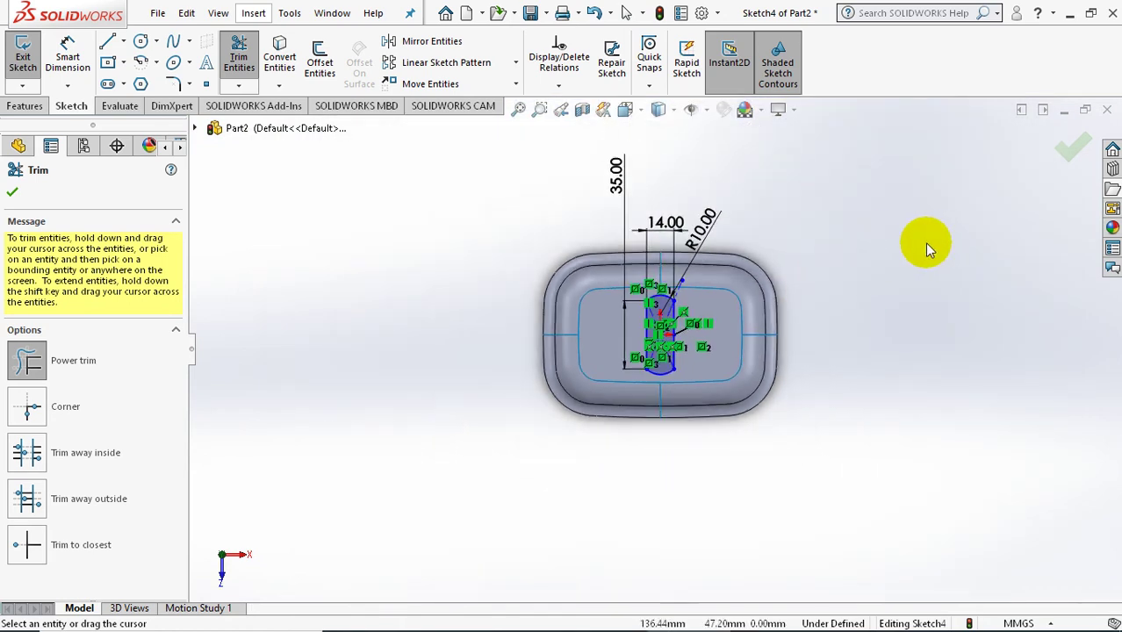
click(1071, 145)
middle_drag(885, 337, 871, 253)
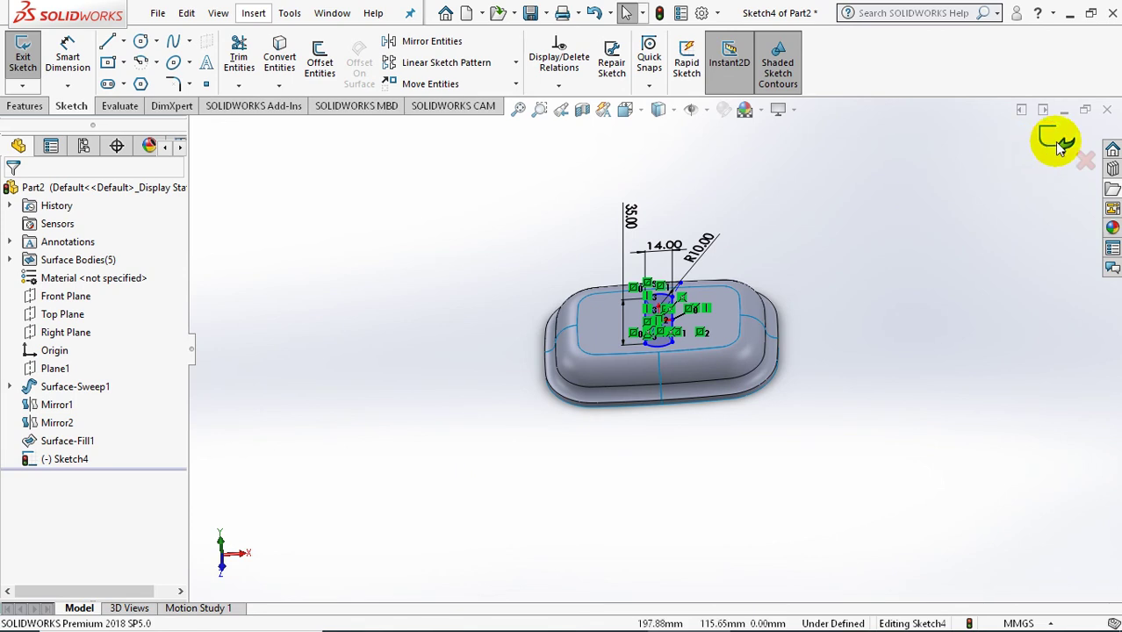
- Exit Sketch4 and orbit the model to a flatter angle
click(1031, 161)
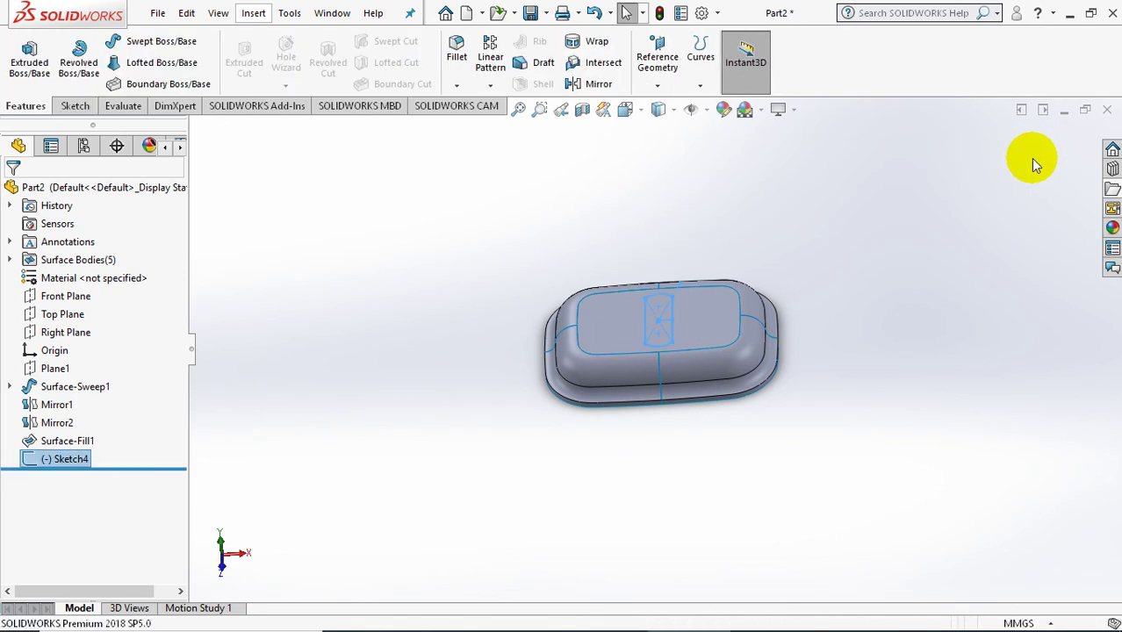
scroll(804, 278, down, 2)
click(800, 280)
scroll(569, 303, down, 2)
mouse_move(573, 253)
middle_down()
mouse_move(579, 197)
mouse_move(579, 253)
middle_up()
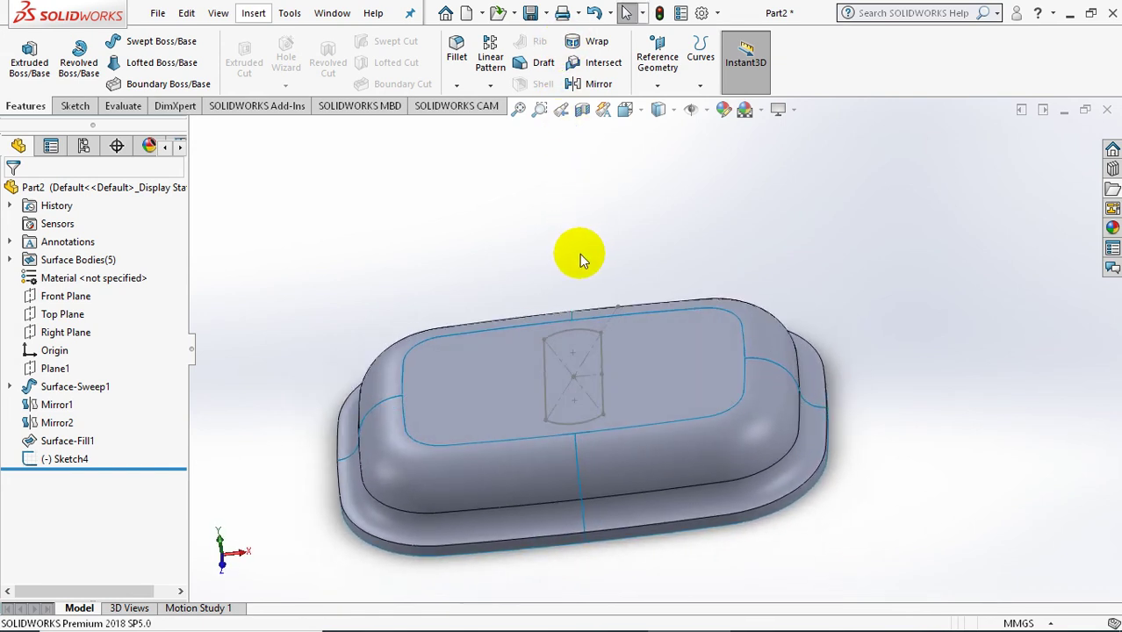
- Start Sketch5 on the Front Plane and view it normal to the front
click(81, 104)
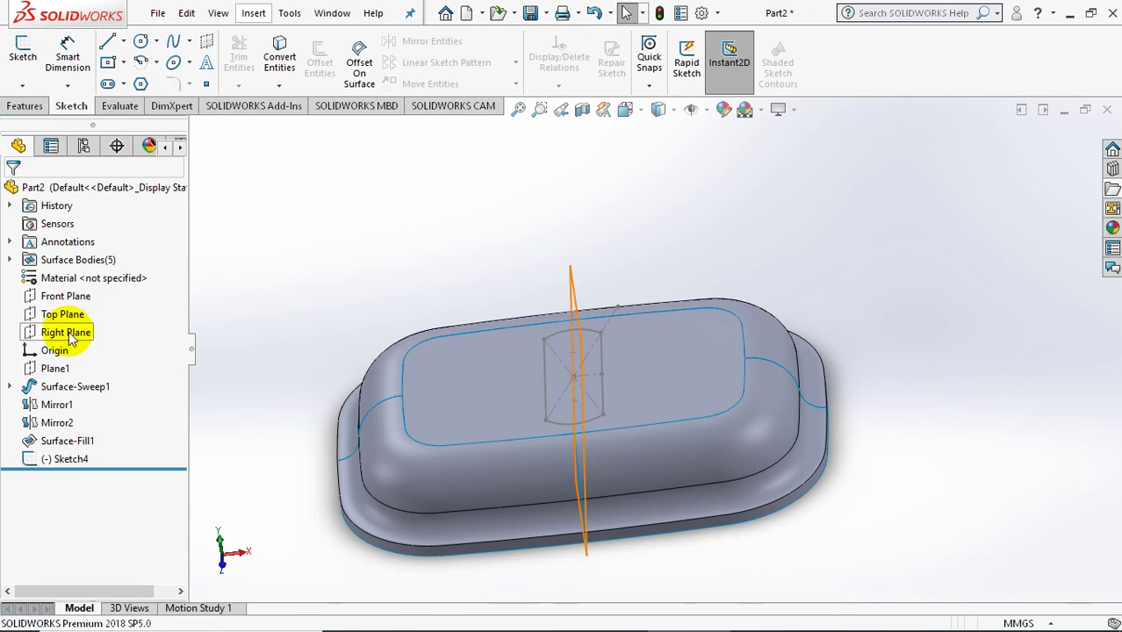
click(64, 298)
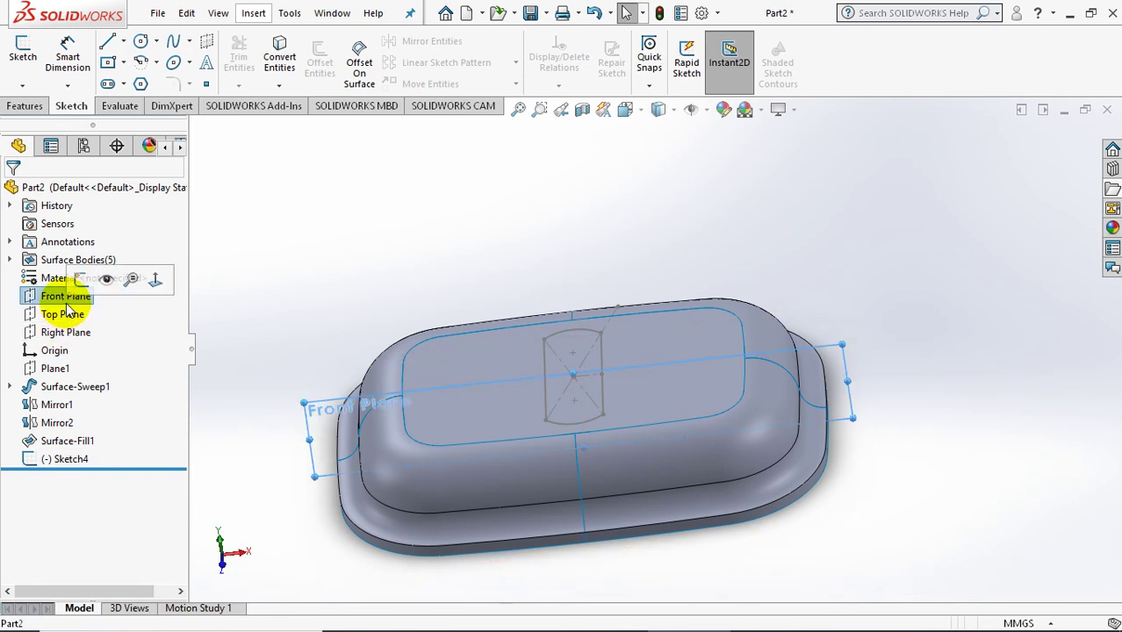
click(76, 281)
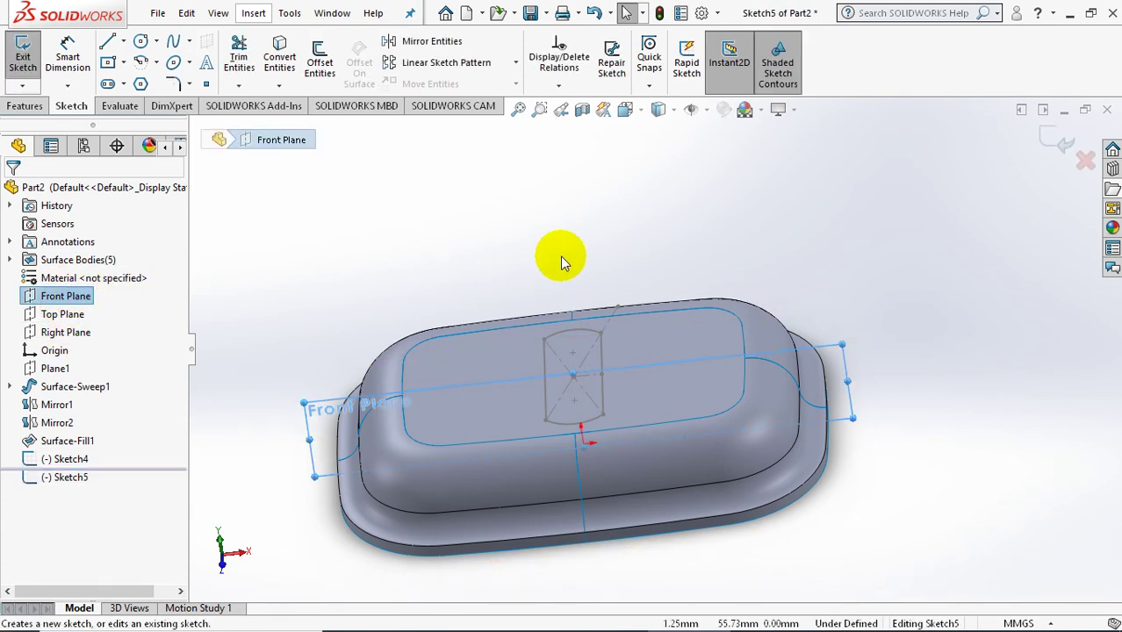
key(space)
click(714, 370)
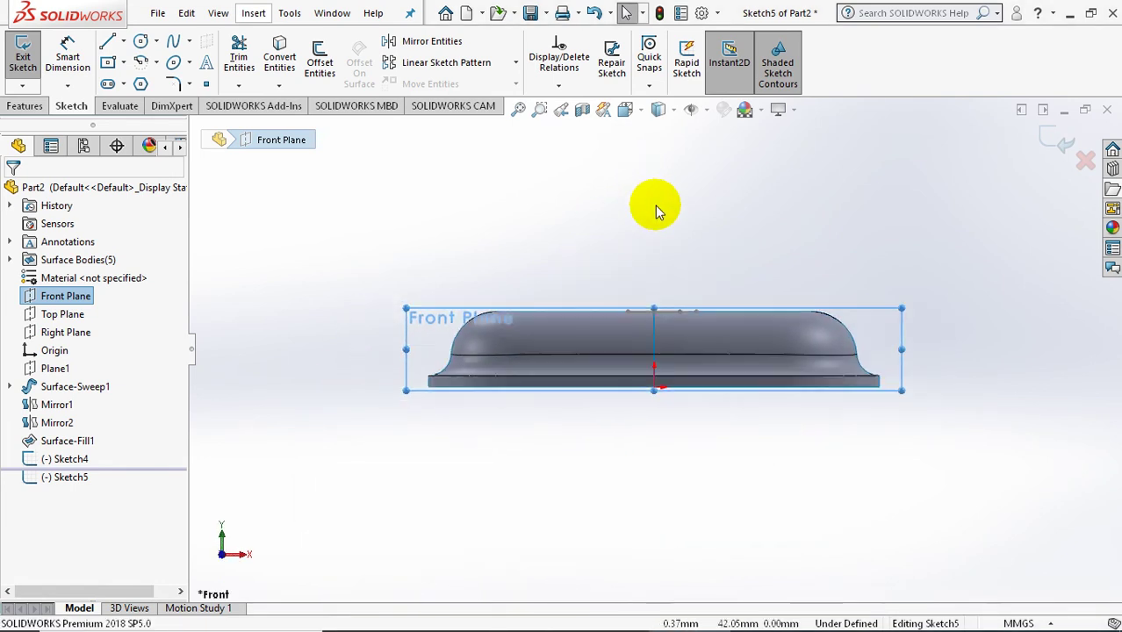
scroll(656, 205, down, 1)
scroll(659, 215, down, 1)
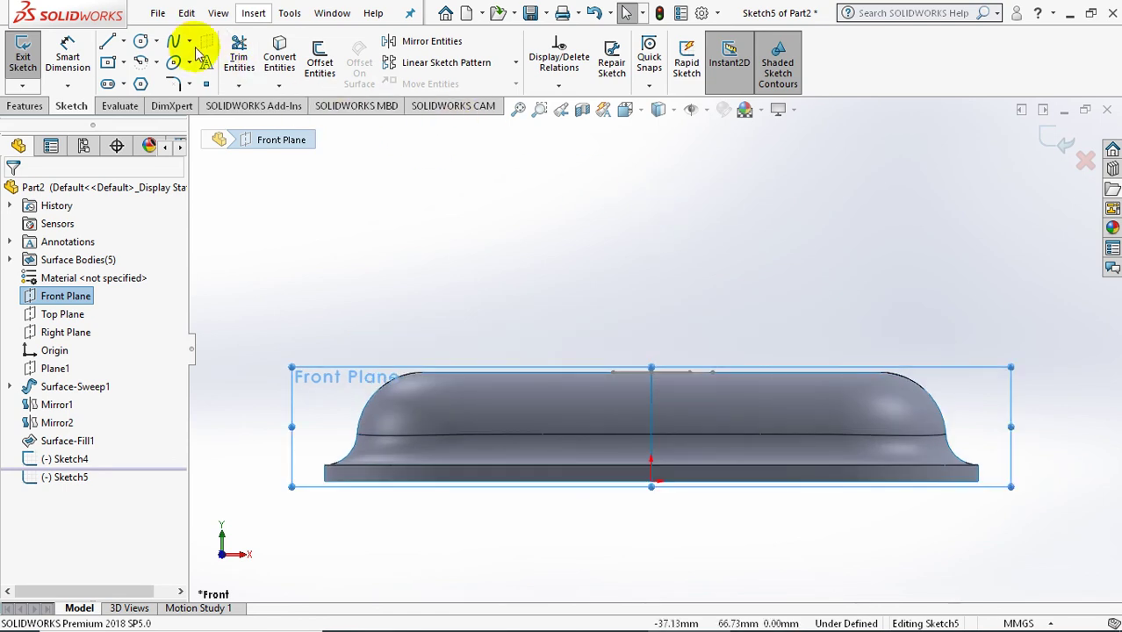
- Draw a downward-curving centre-point arc above the part
click(140, 62)
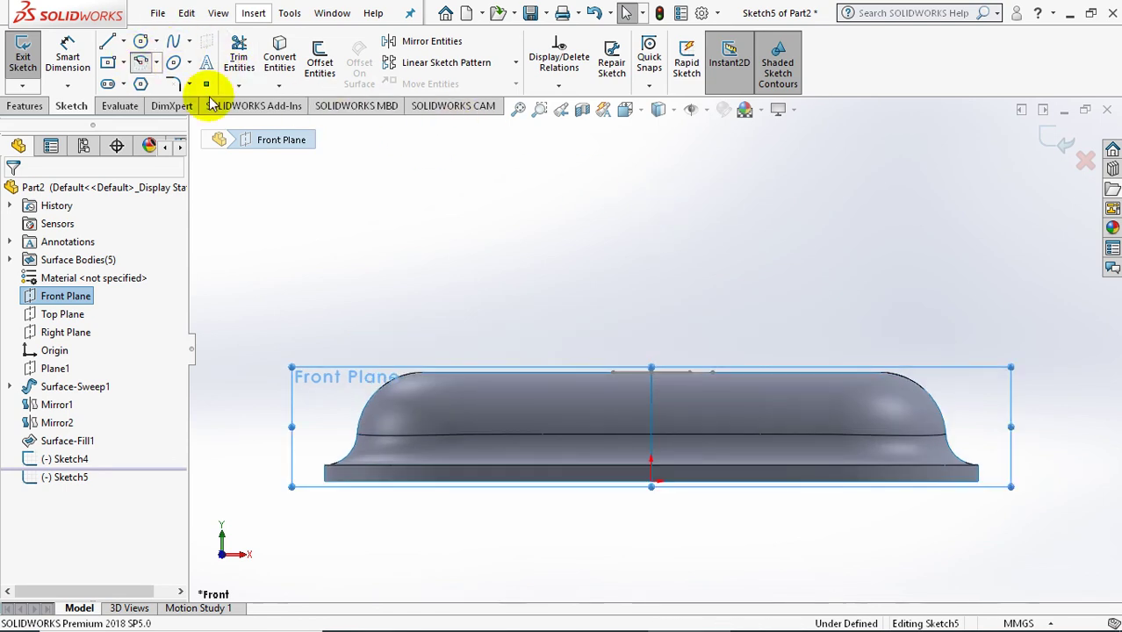
click(650, 273)
click(579, 285)
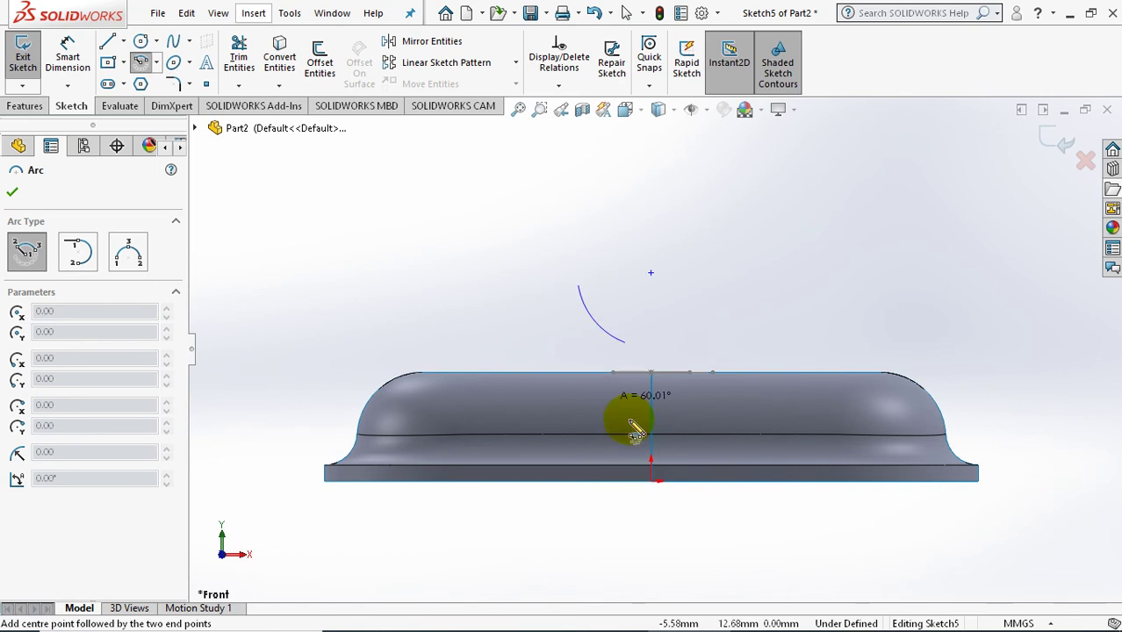
click(772, 306)
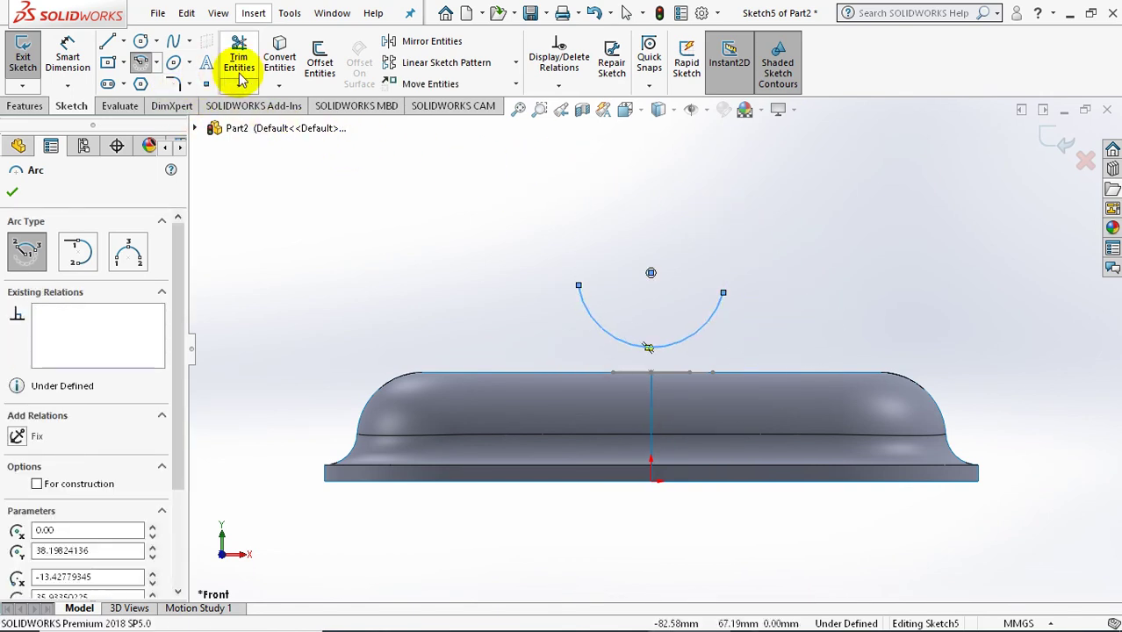
- Add a Vertical relation between the arc's centre point and the origin
click(558, 85)
click(567, 142)
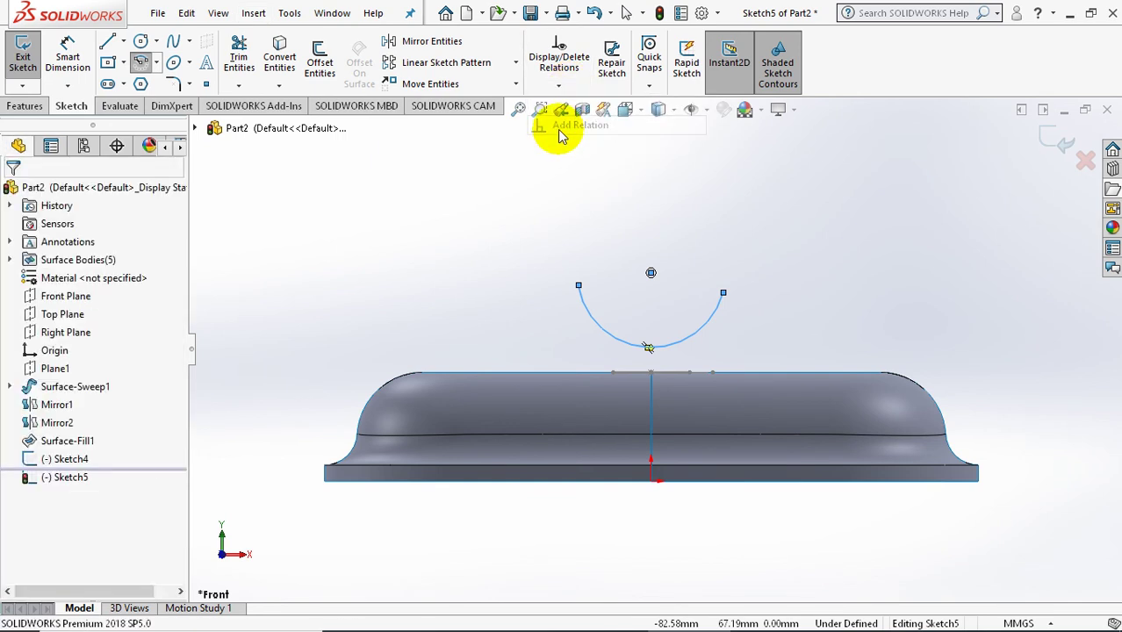
right_click(100, 256)
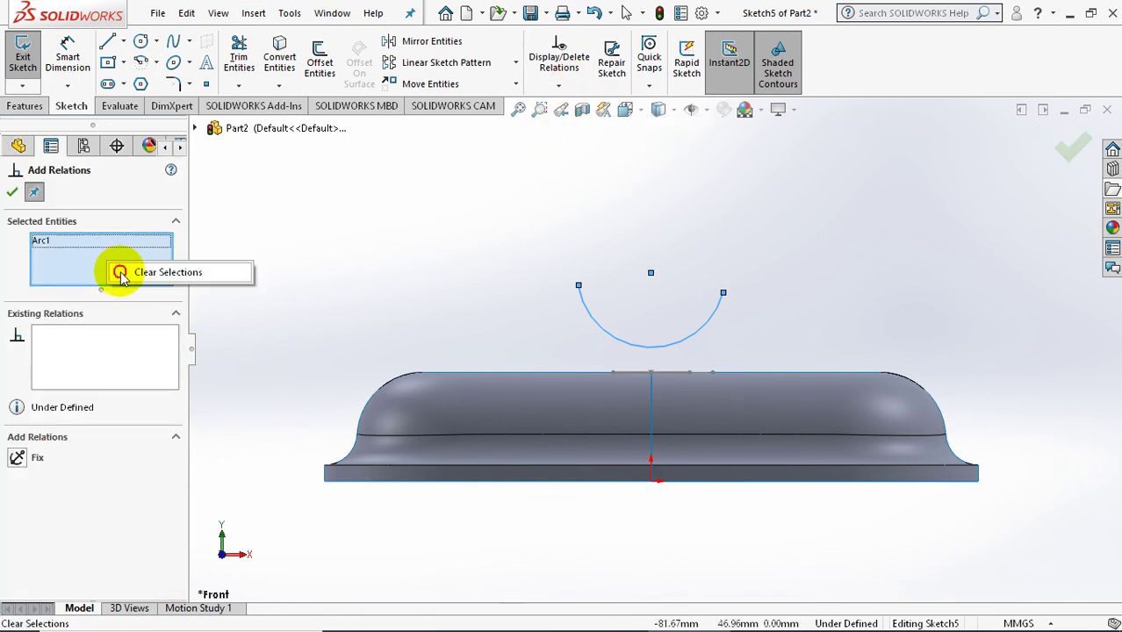
click(112, 271)
click(651, 272)
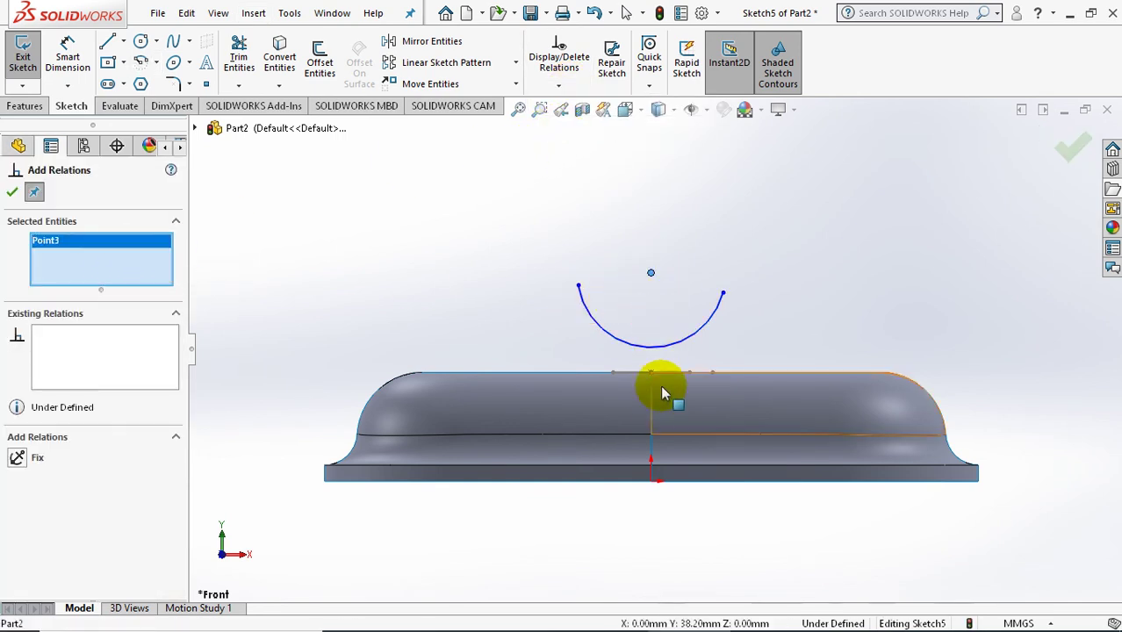
click(650, 481)
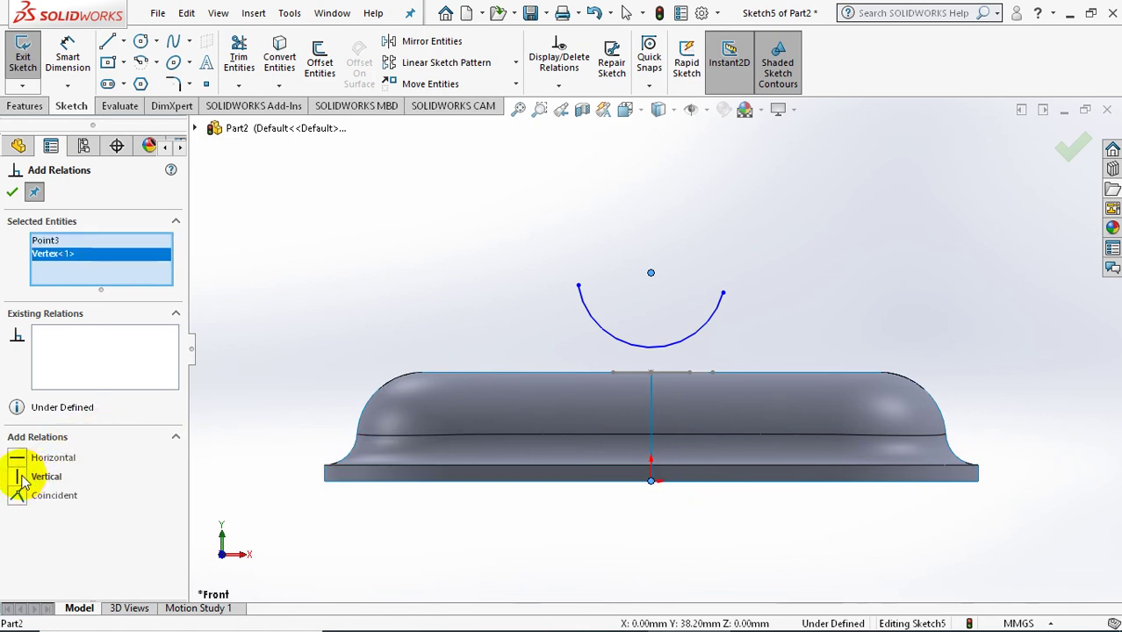
click(19, 146)
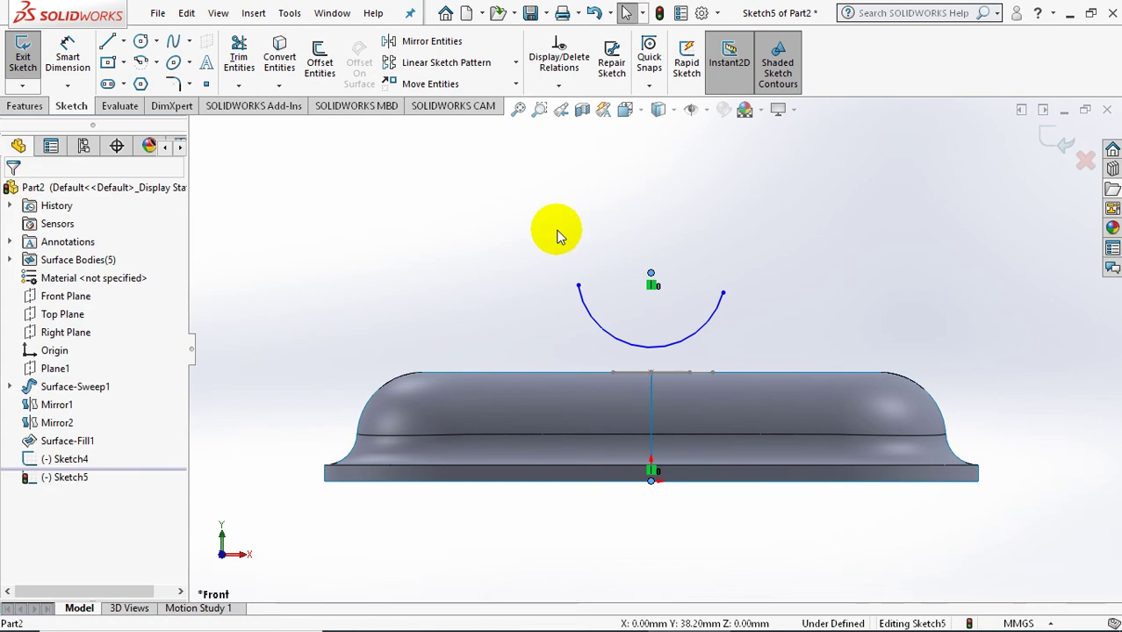
- Dimension the arc's bottom point 17.14 mm above the origin
click(68, 55)
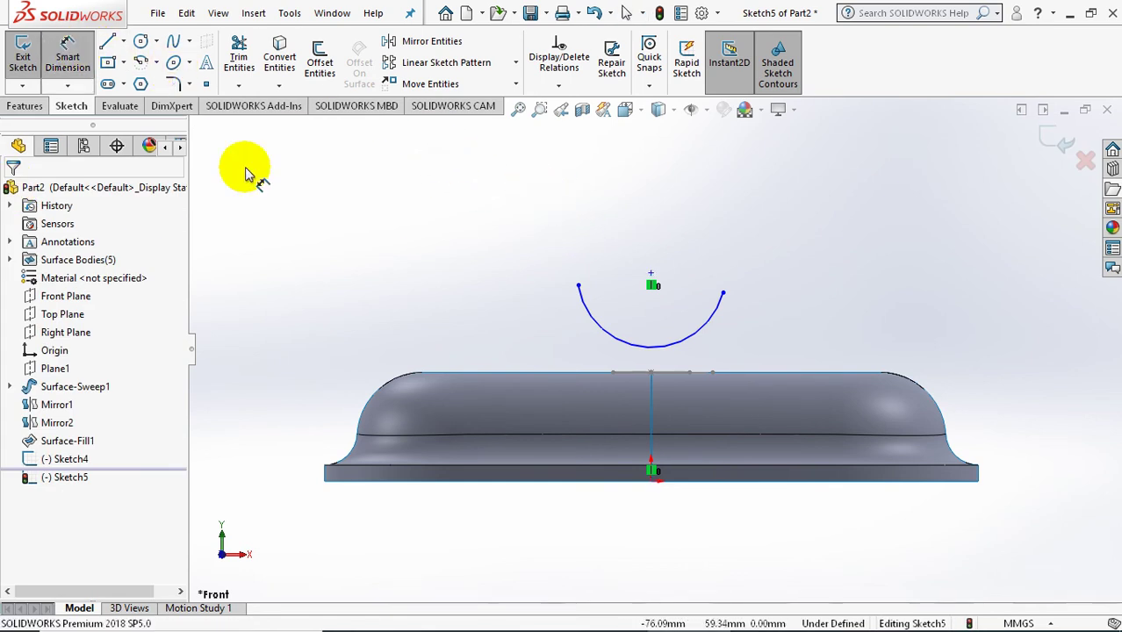
click(652, 481)
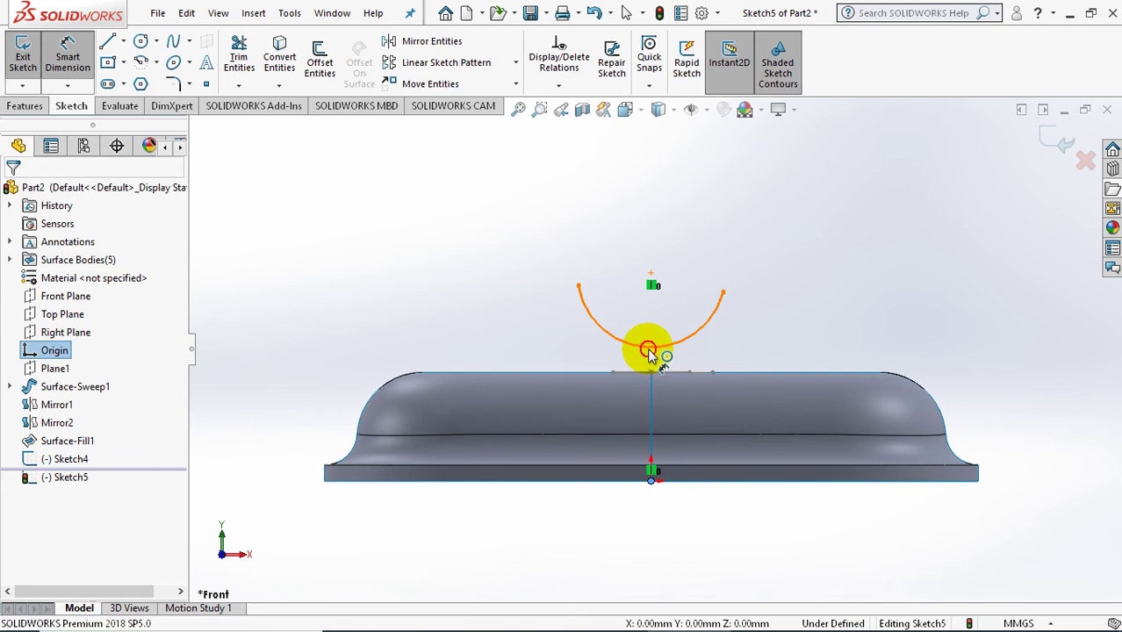
click(648, 350)
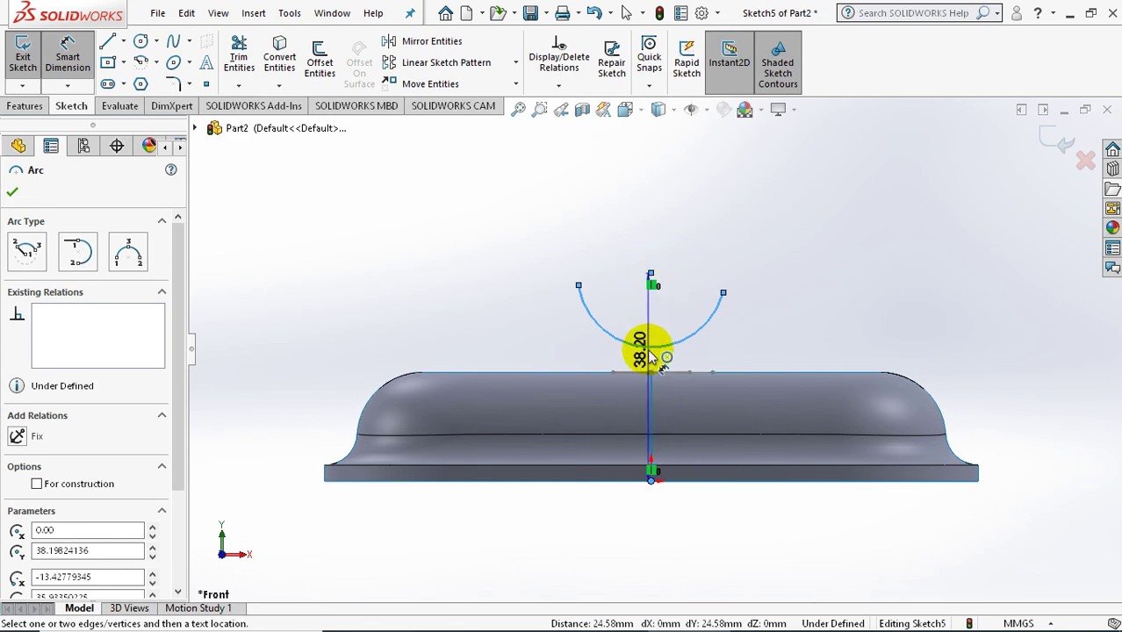
key(Escape)
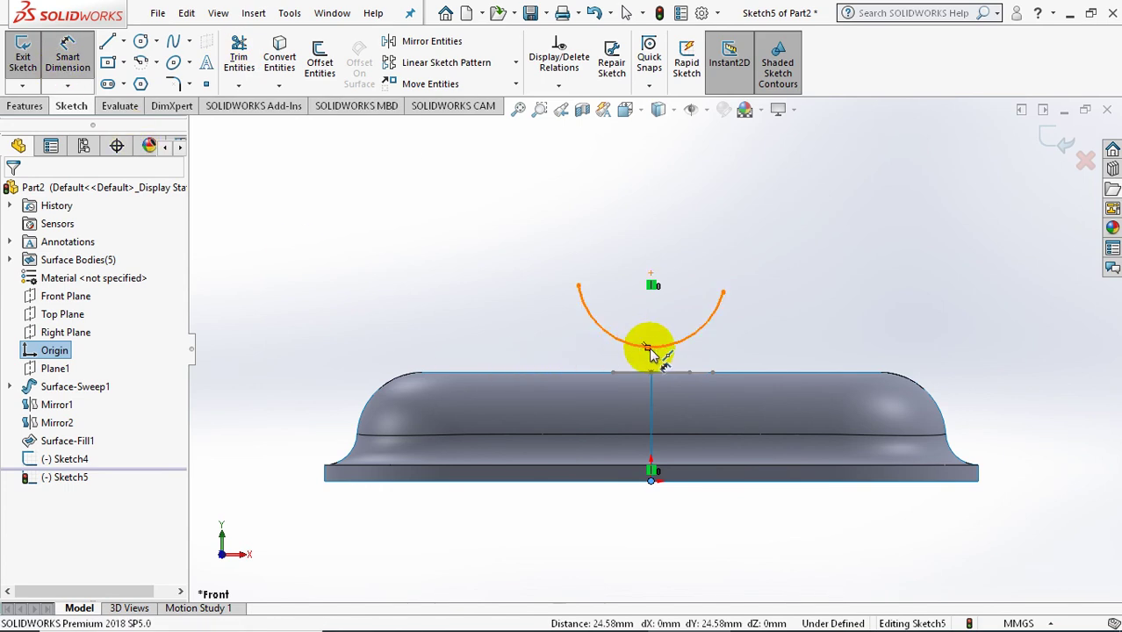
click(647, 349)
click(651, 478)
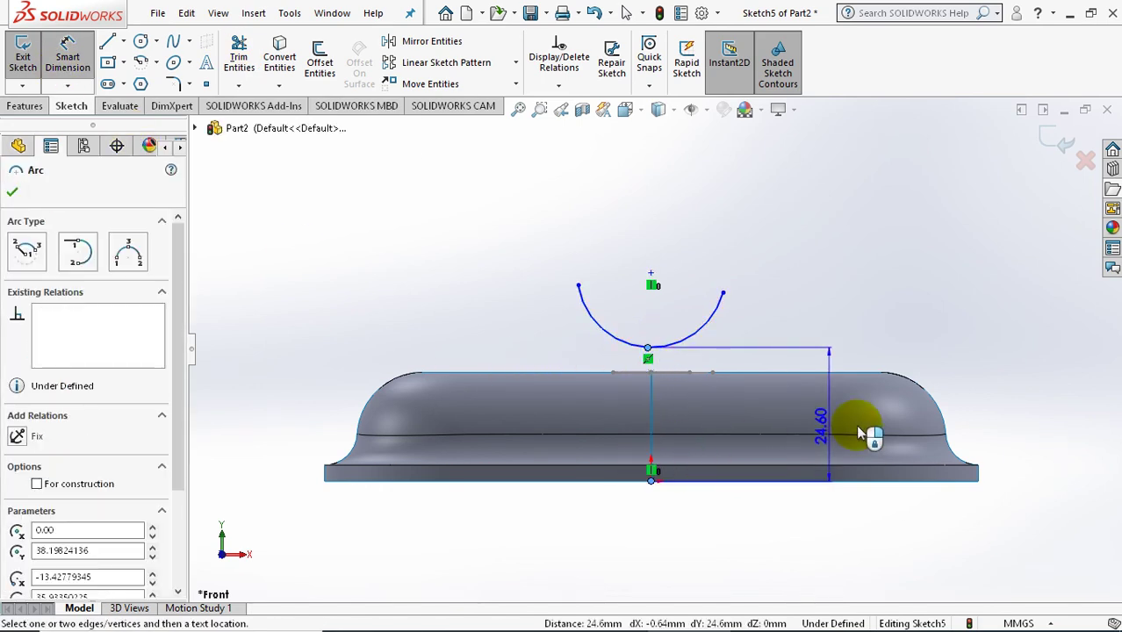
click(1018, 412)
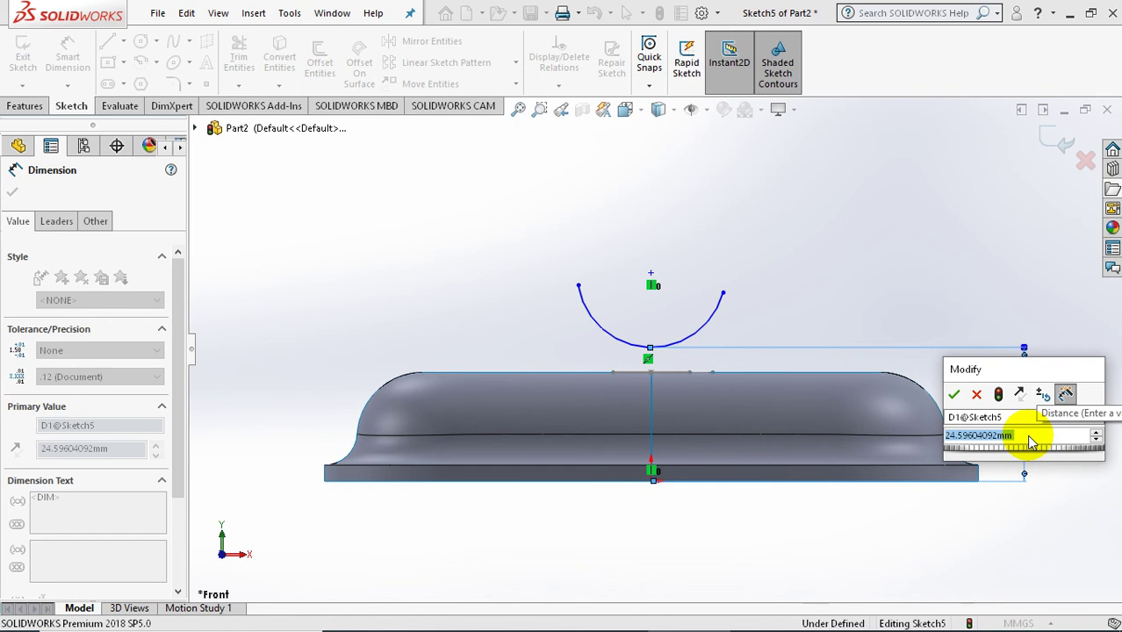
text(17)
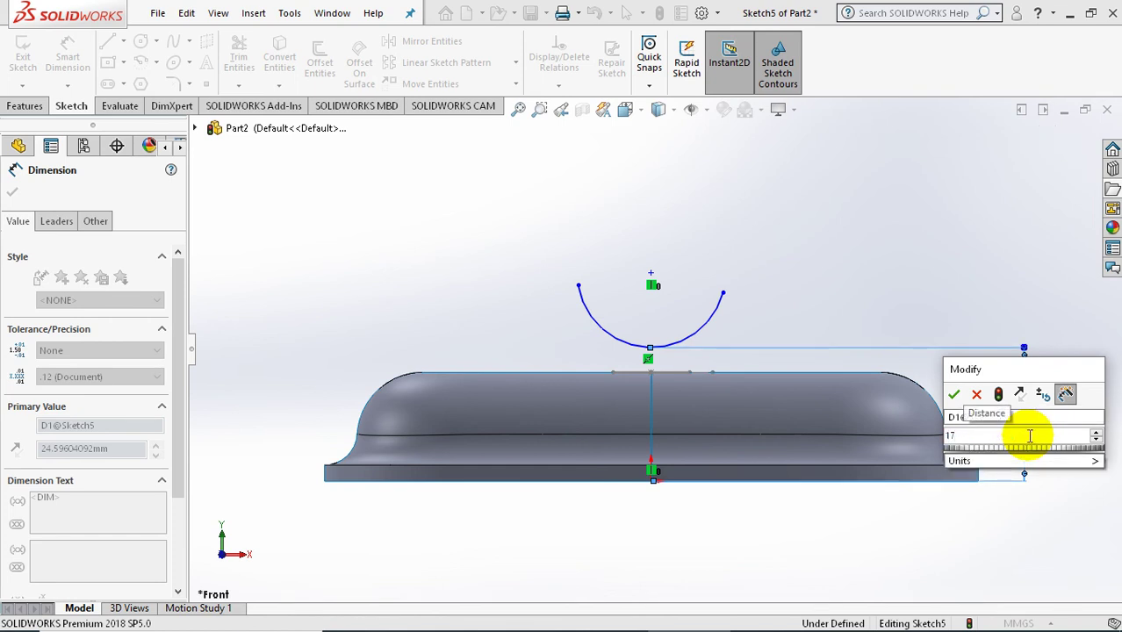
text(.)
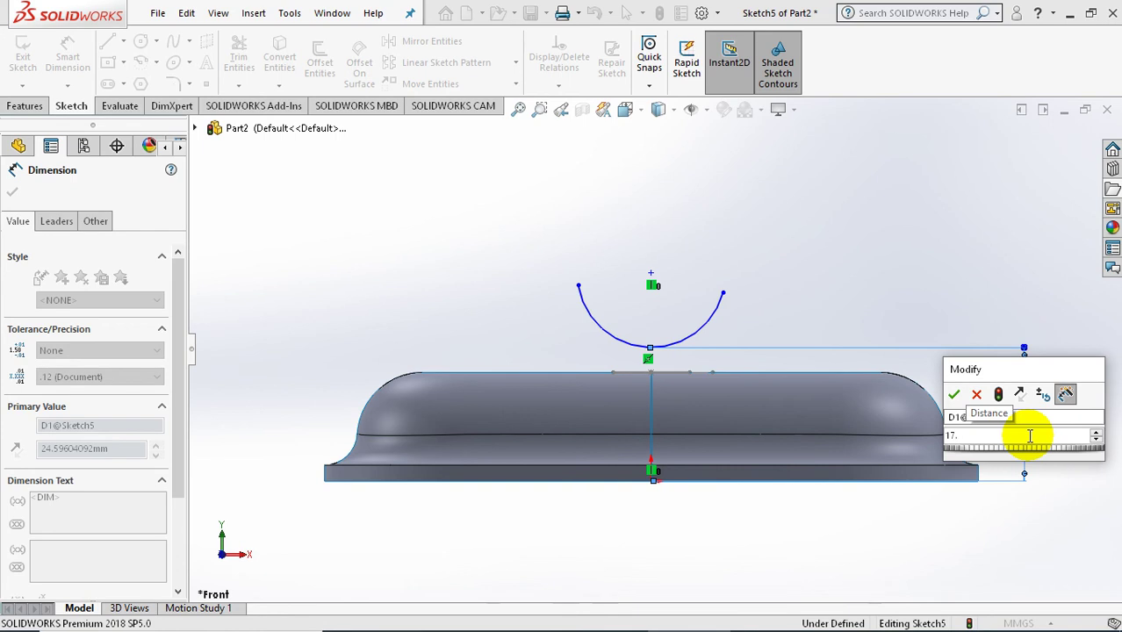
text(14)
key(Return)
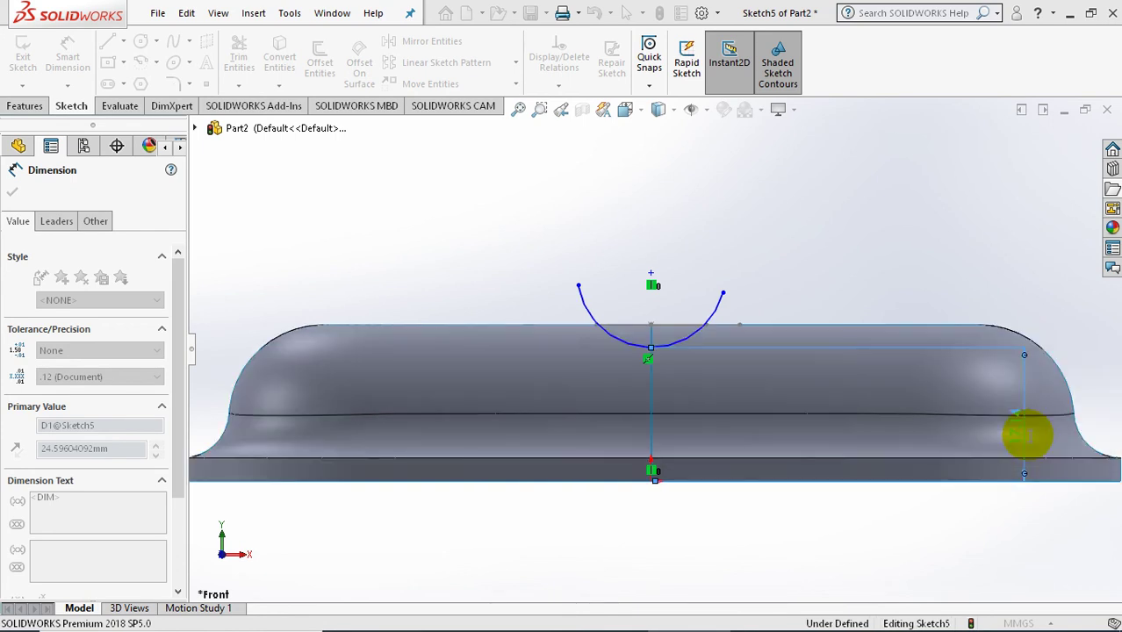
click(725, 237)
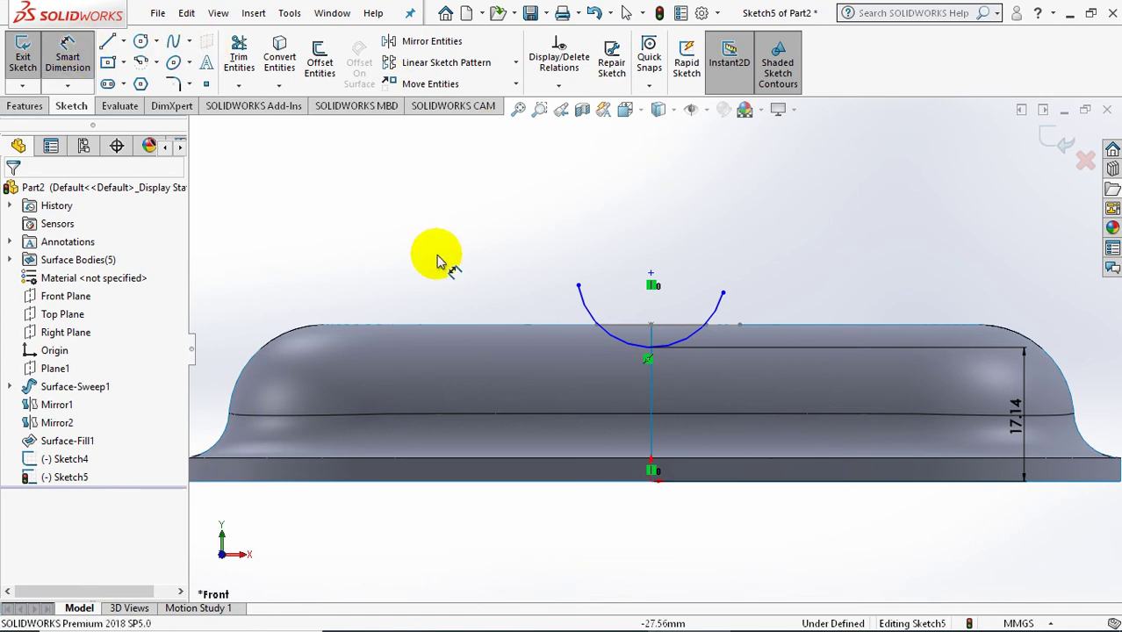
- Set the arc radius to 10 mm
click(620, 343)
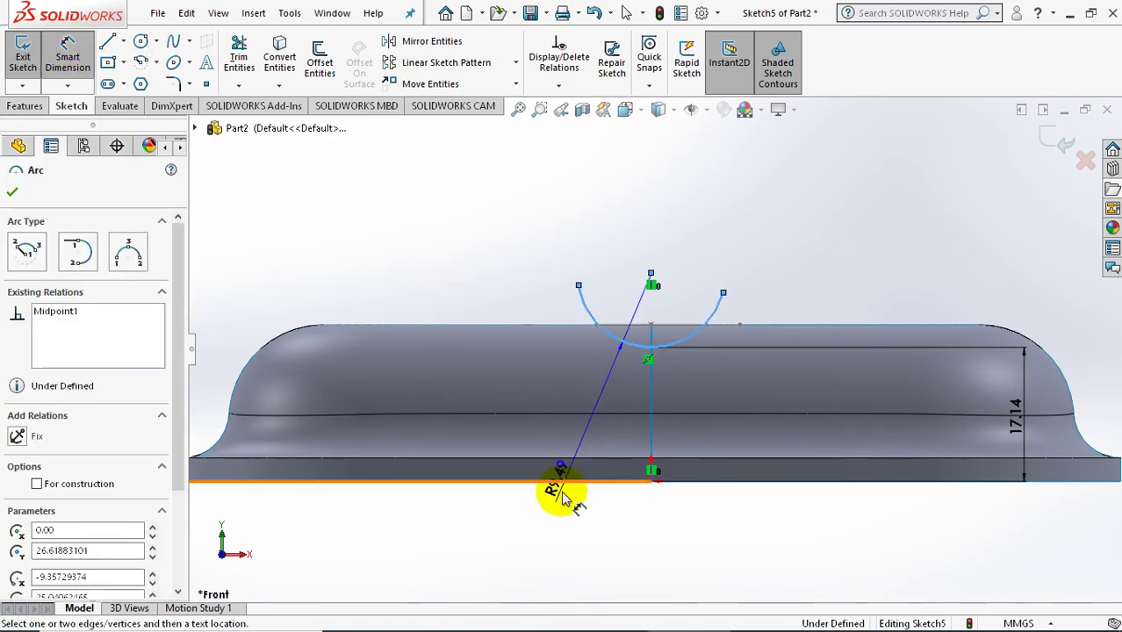
click(664, 544)
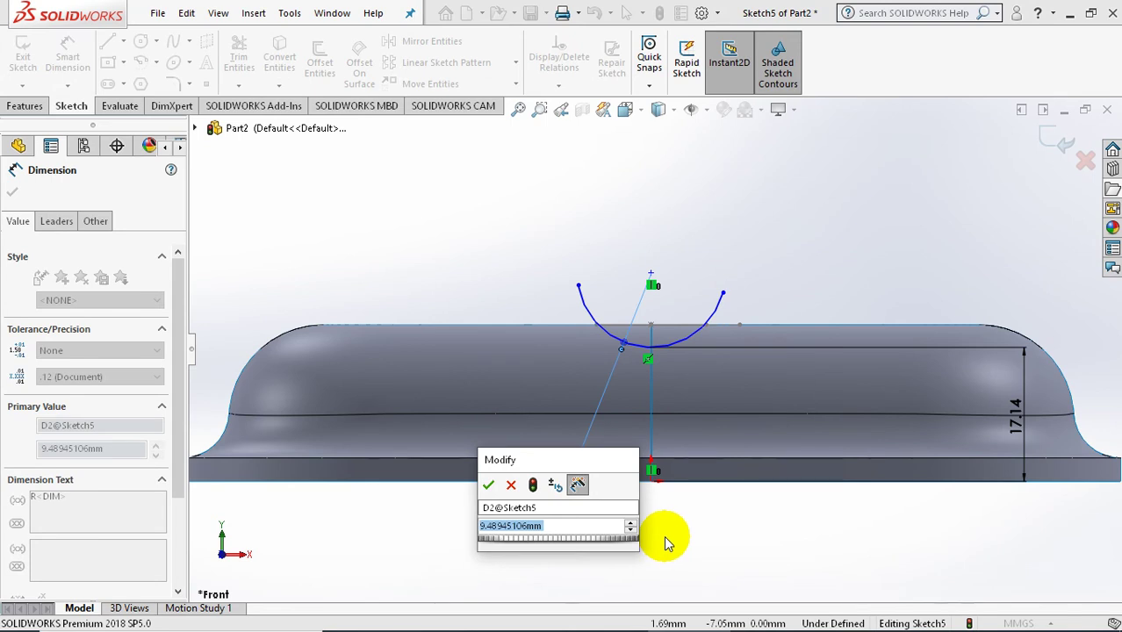
text(=)
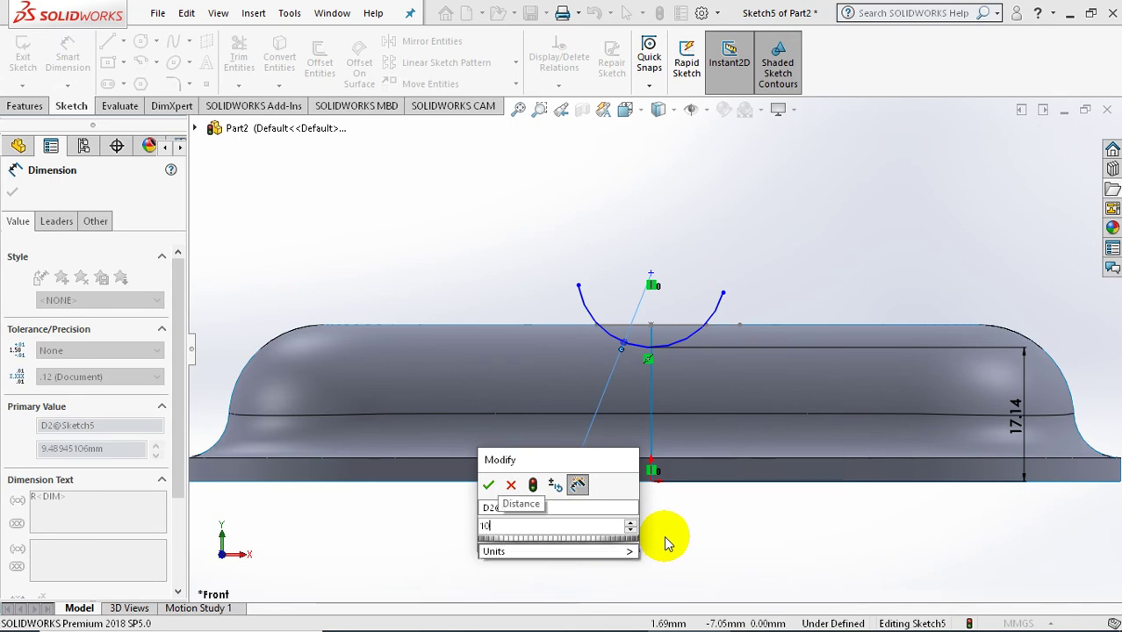
key(Escape)
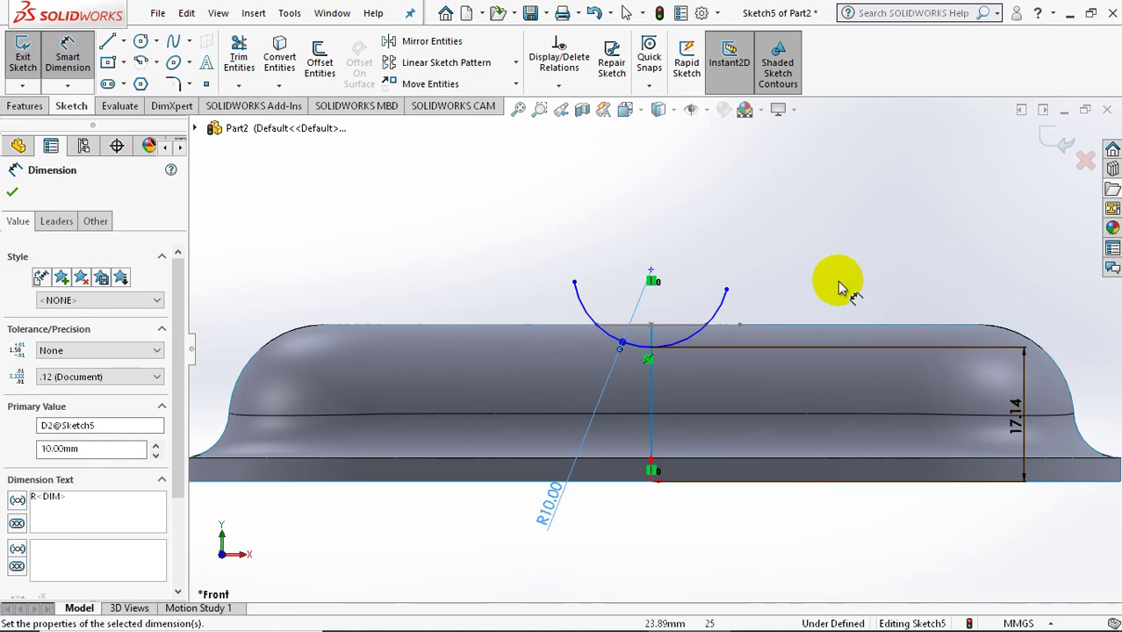
click(838, 286)
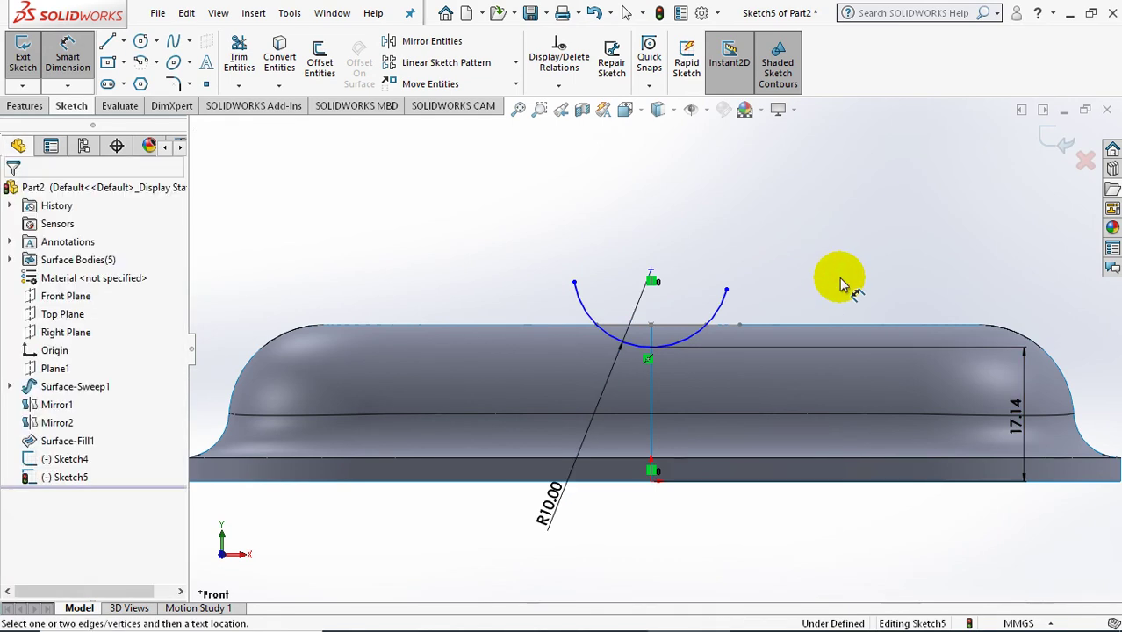
- Exit Sketch5 and hide the Surface-Sweep1 body
right_click(94, 391)
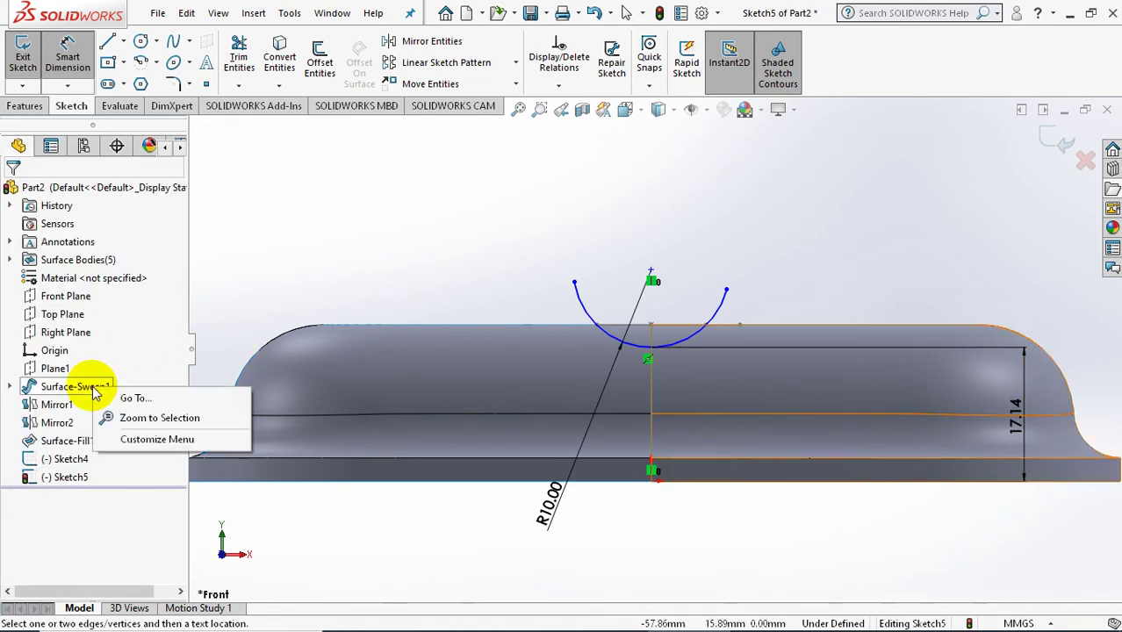
click(1062, 143)
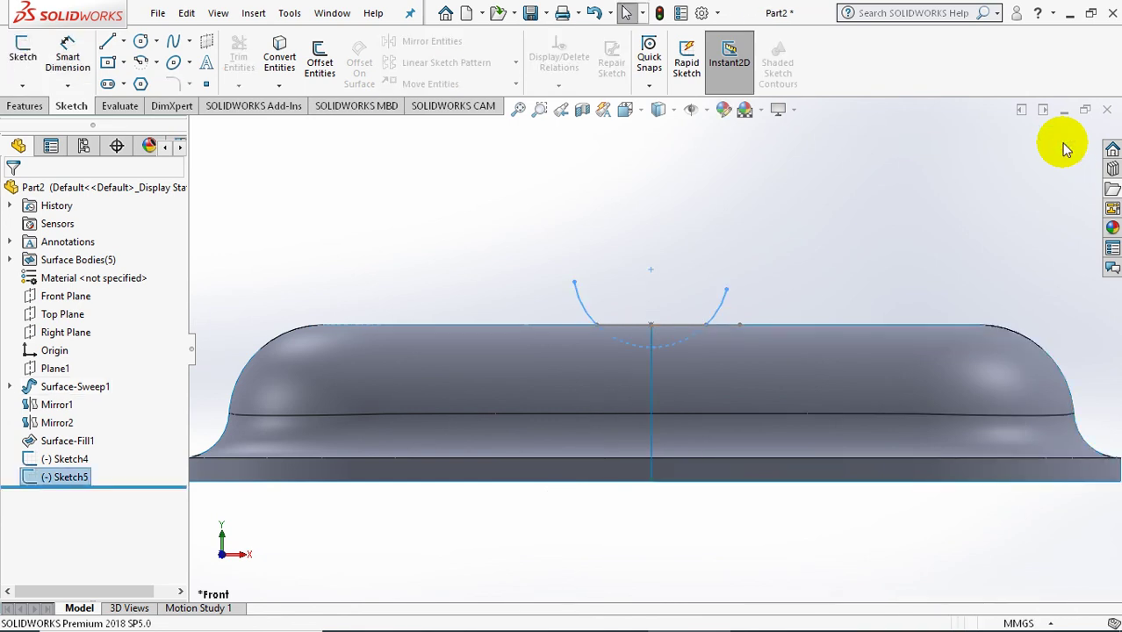
right_click(66, 389)
click(85, 295)
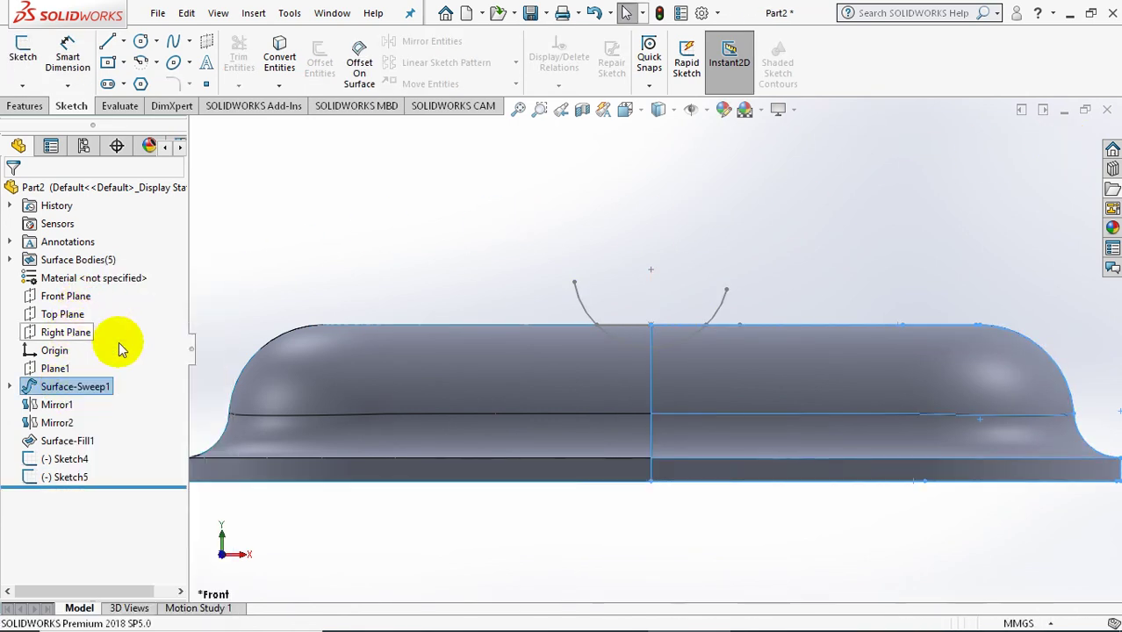
click(264, 281)
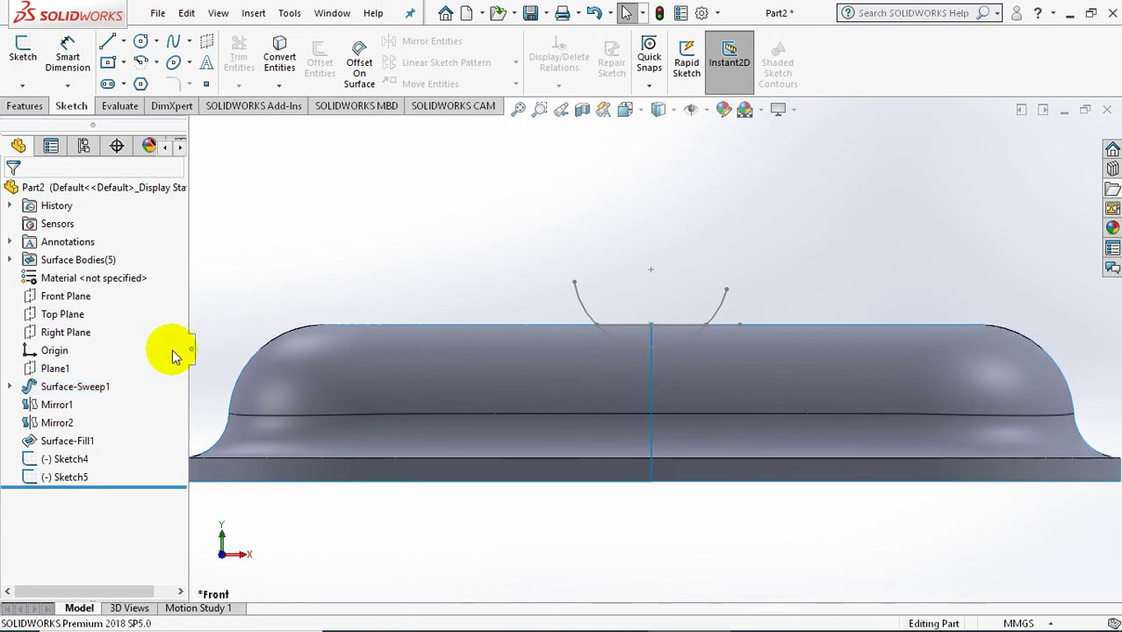
right_click(442, 240)
mouse_move(420, 211)
middle_down()
mouse_move(439, 284)
mouse_move(404, 255)
middle_up()
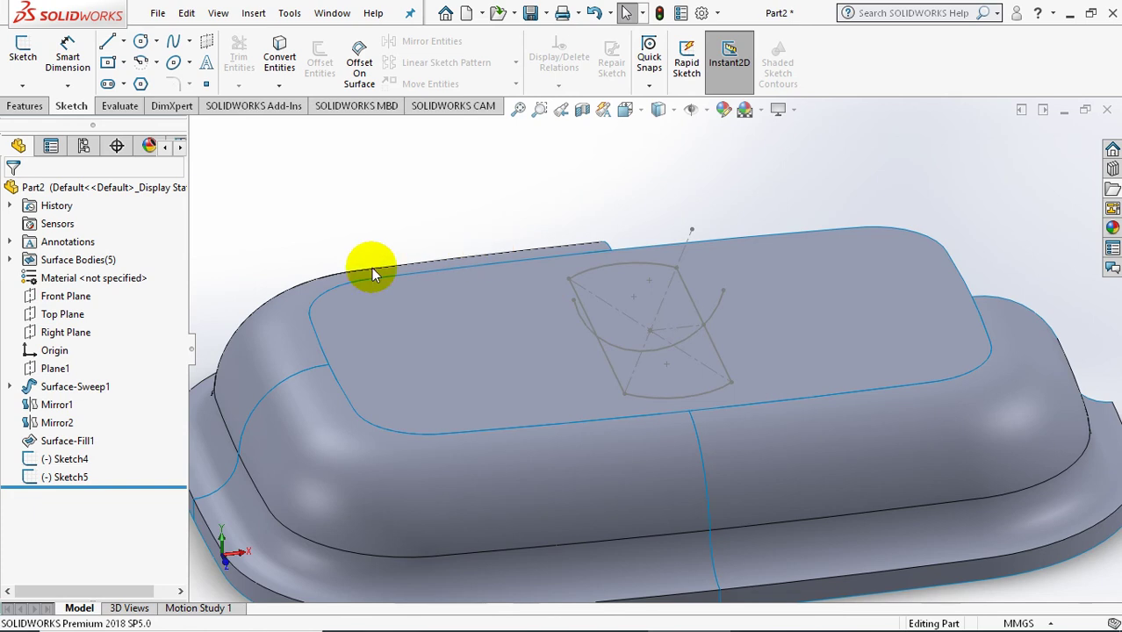
- Hide the Mirror1, Mirror2 and Surface-Fill1 bodies
right_click(55, 404)
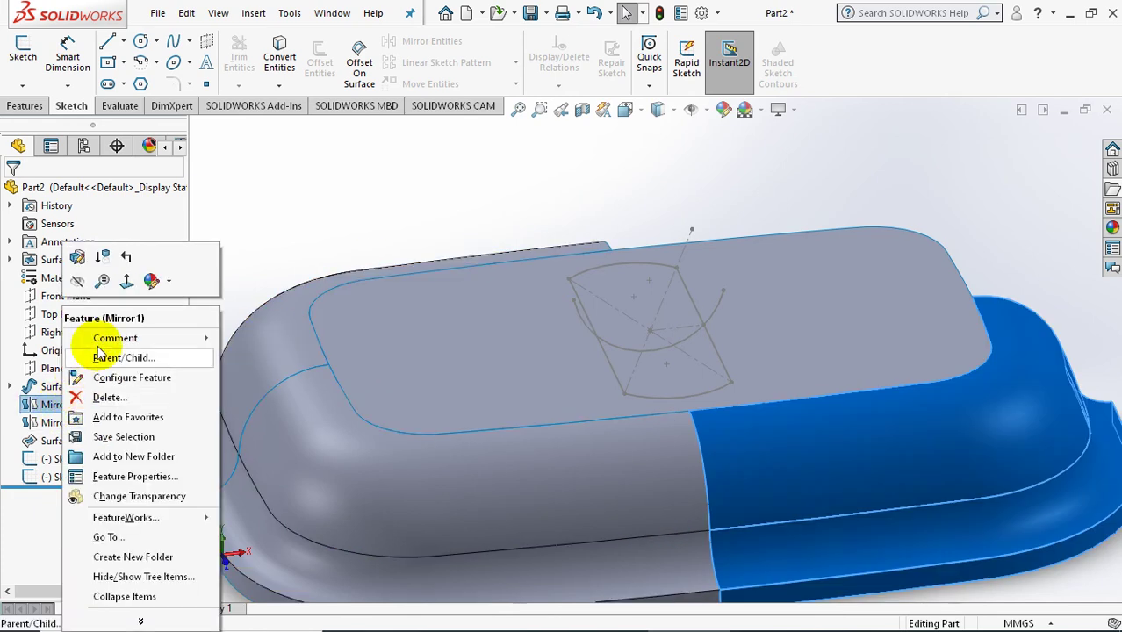
click(77, 281)
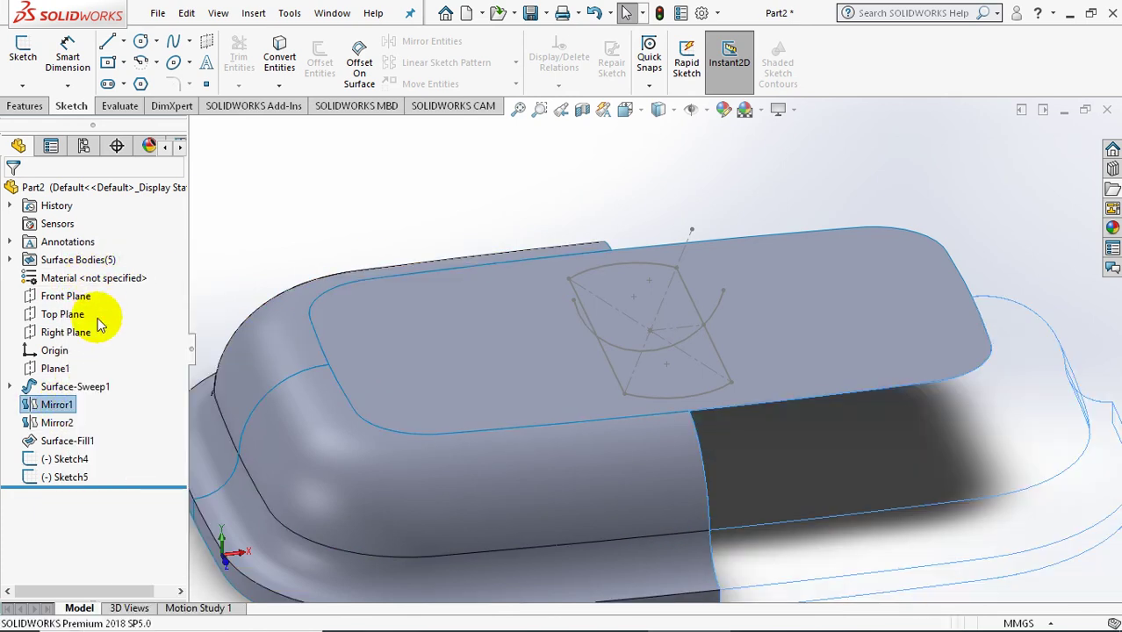
right_click(62, 425)
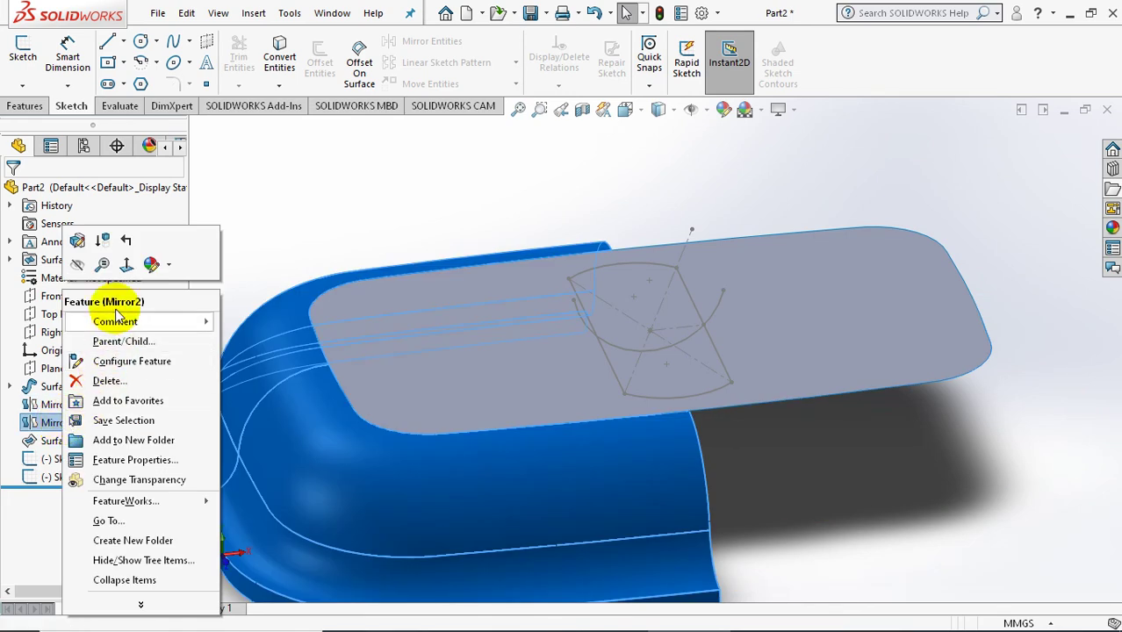
click(82, 260)
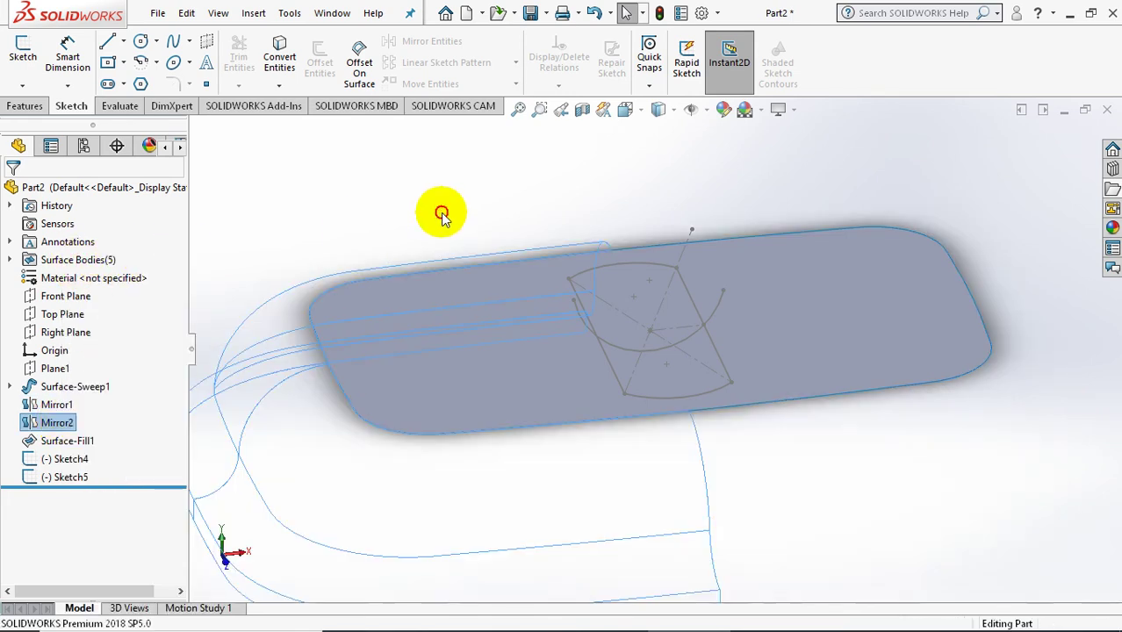
key(z)
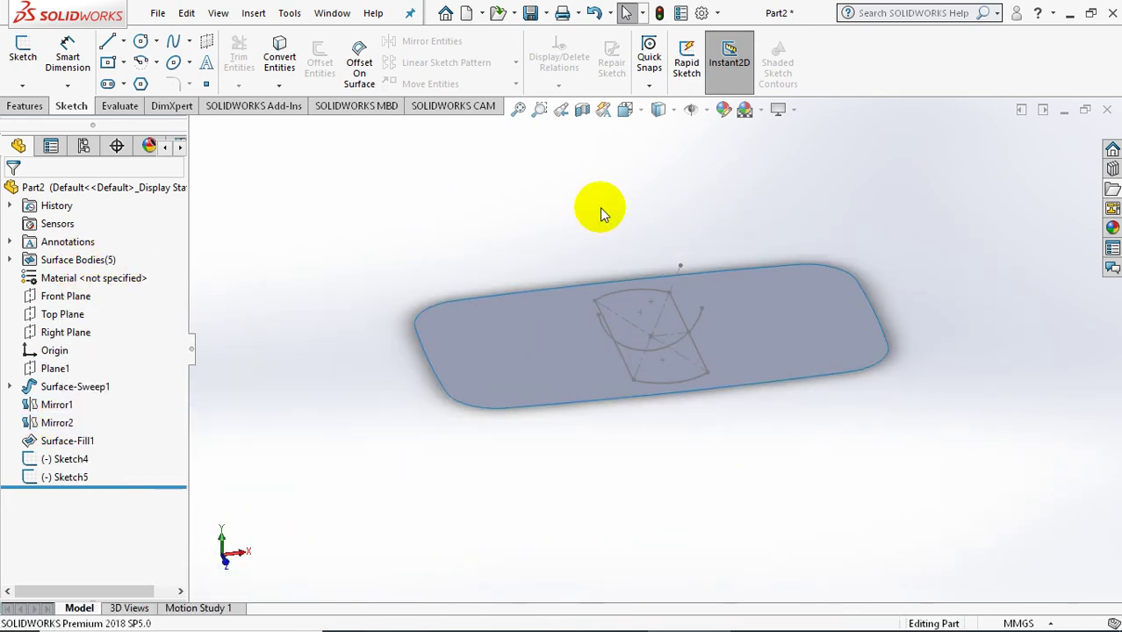
right_click(85, 441)
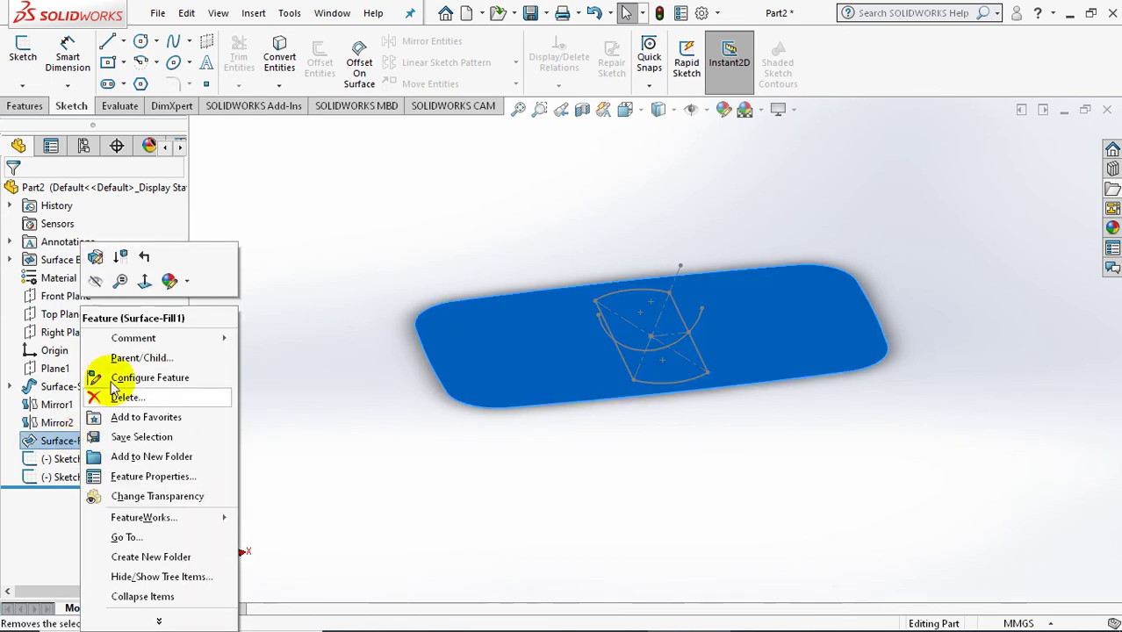
click(113, 284)
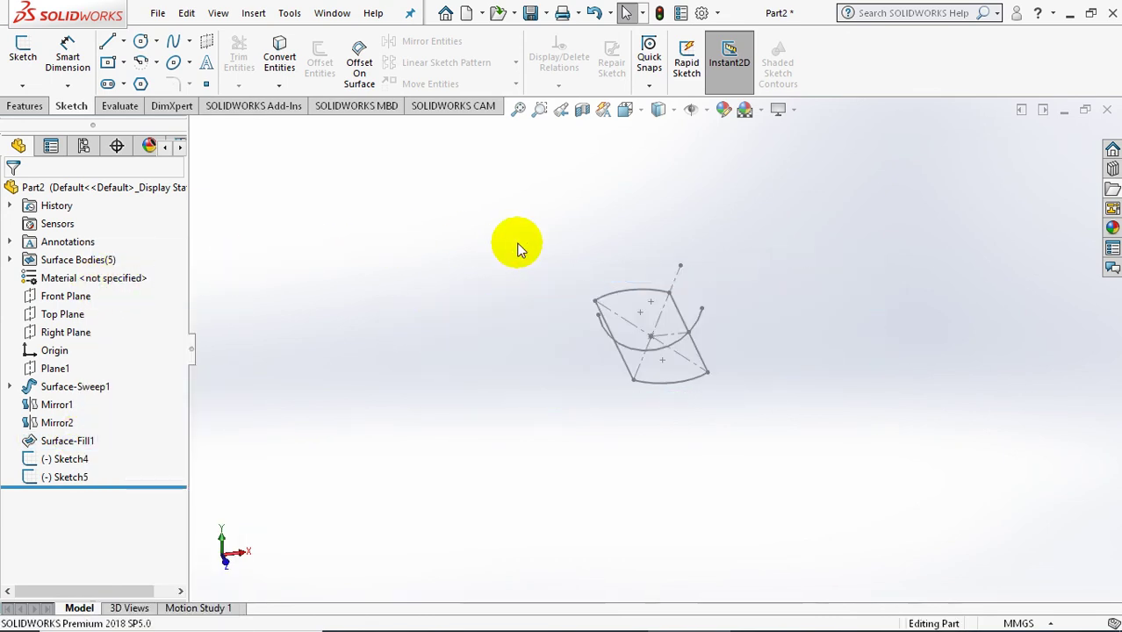
scroll(539, 279, down, 3)
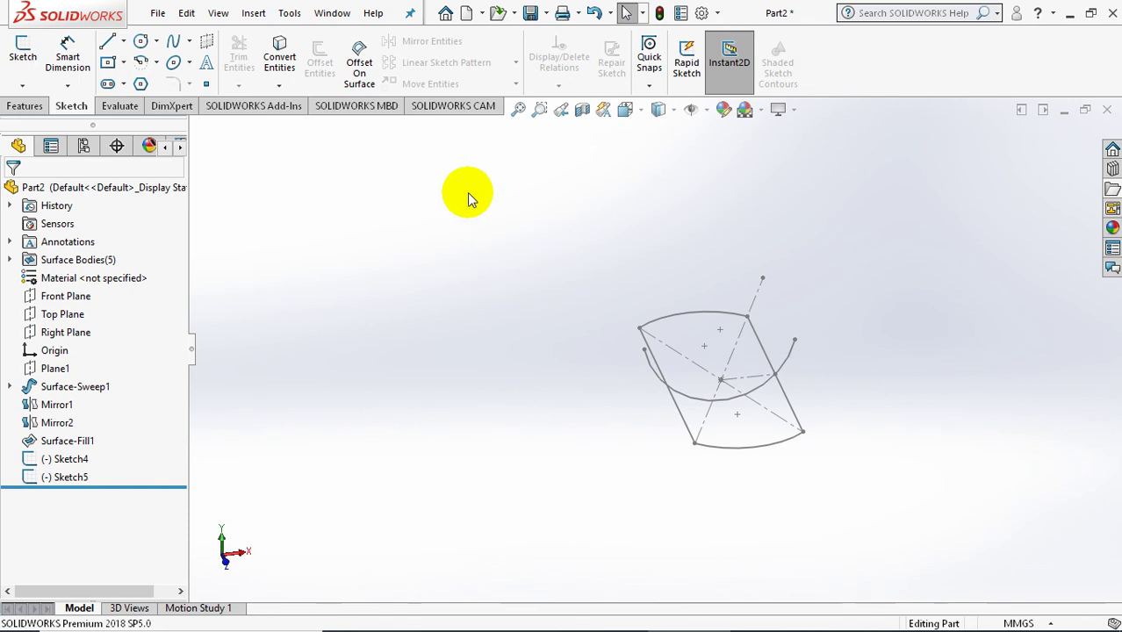
- Extrude the arc sketch as a Mid Plane surface 69 mm long
click(257, 19)
mouse_move(279, 179)
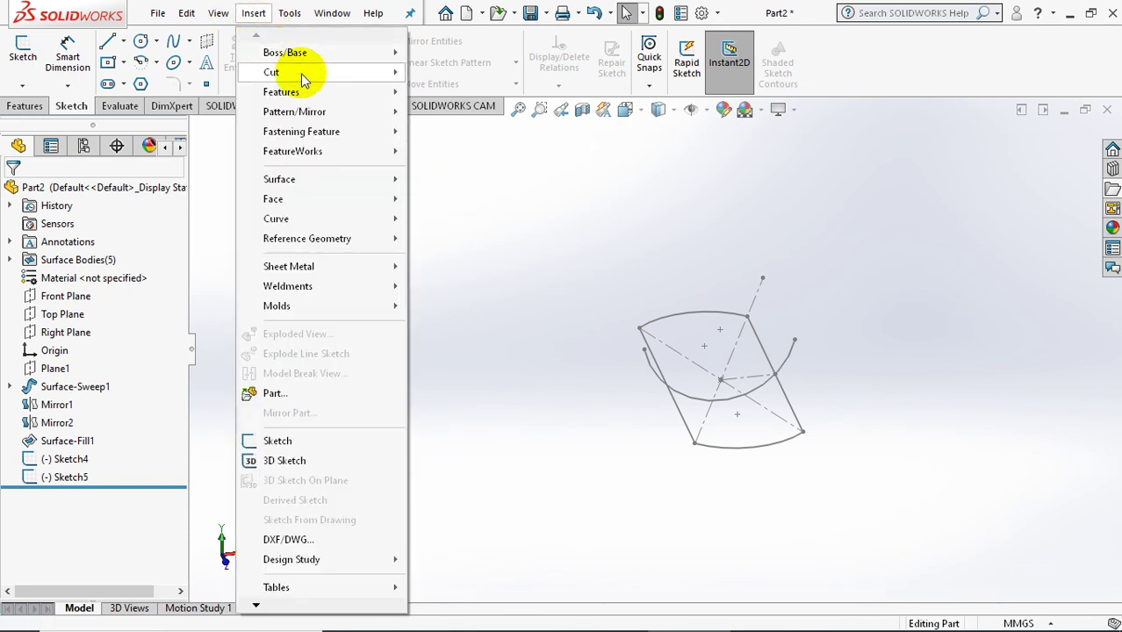
click(446, 141)
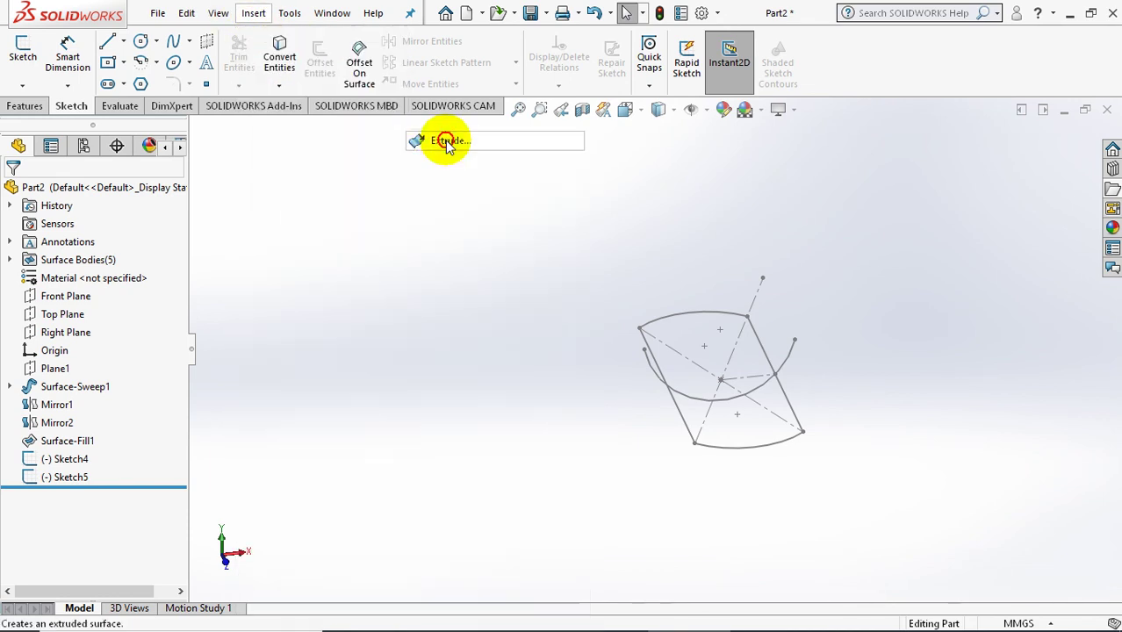
click(785, 345)
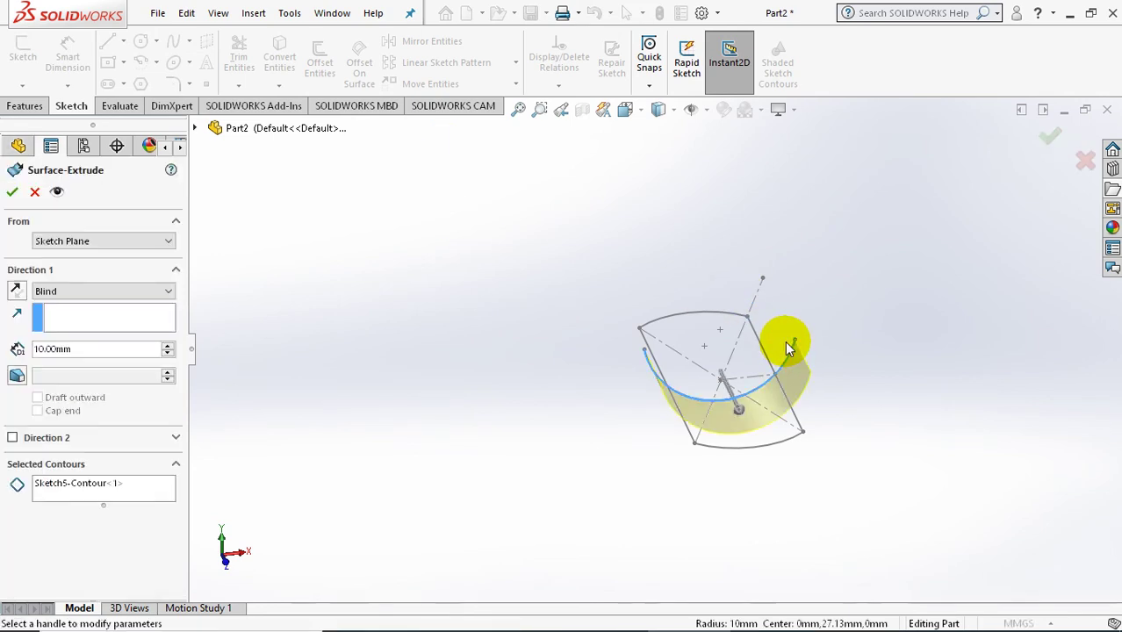
click(162, 240)
click(144, 291)
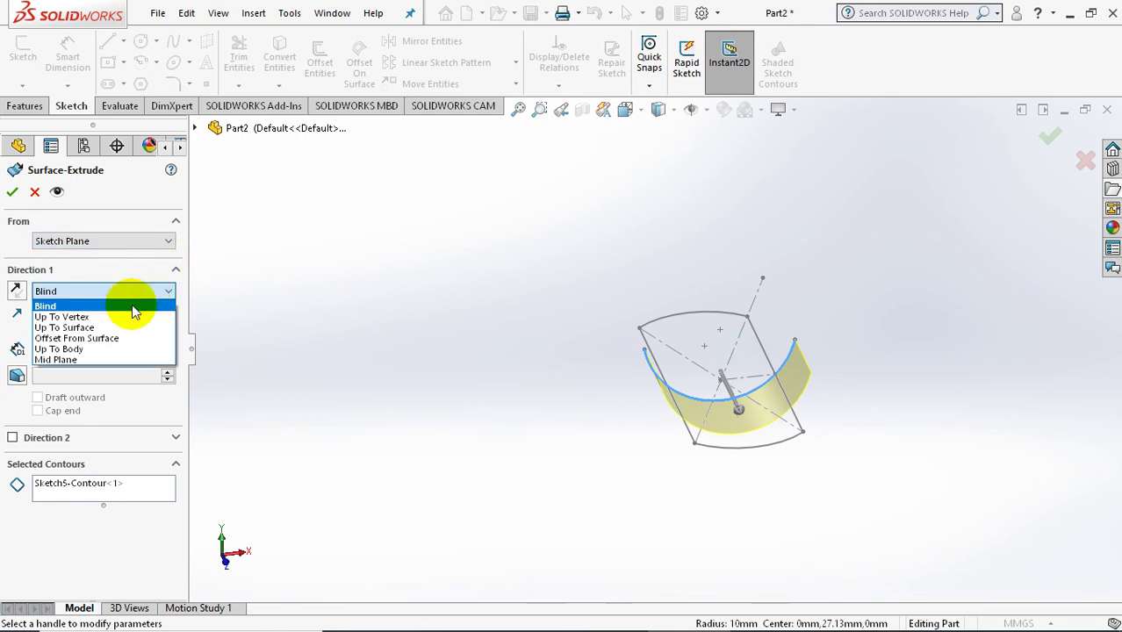
click(90, 361)
drag(729, 391, 778, 490)
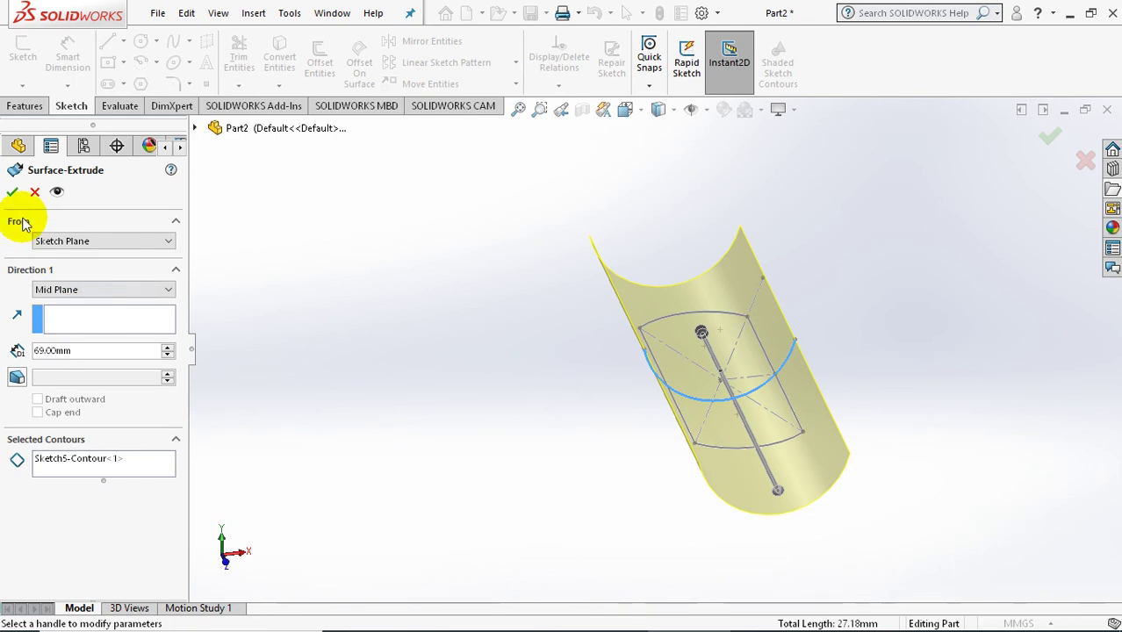
click(17, 191)
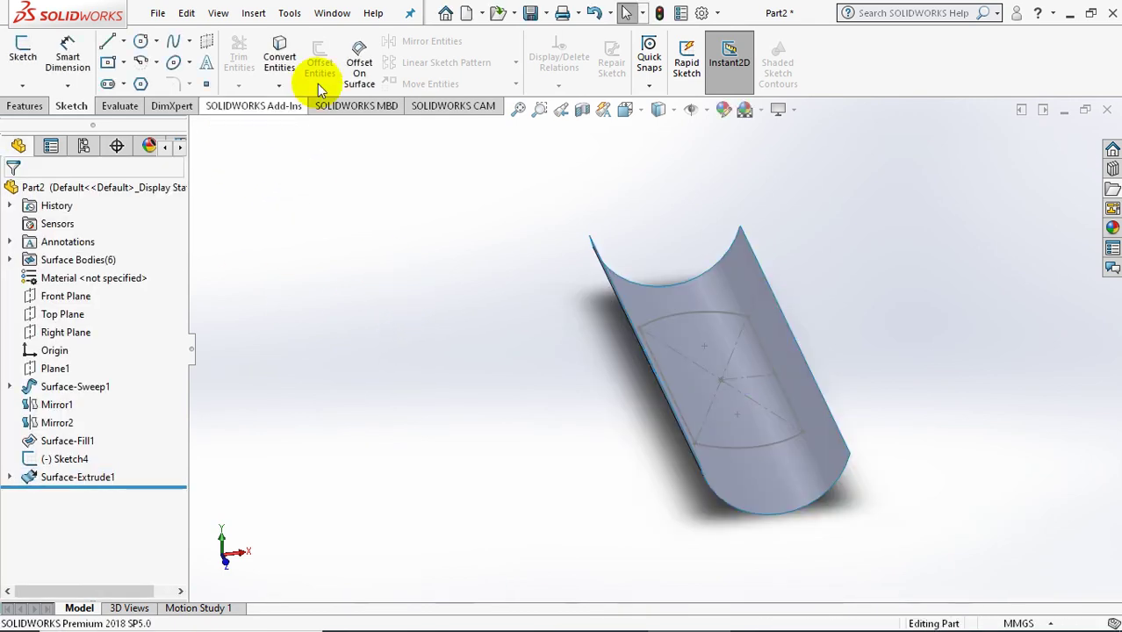
- Surface-extrude the Sketch4 slot 31 mm in one direction and 21 mm in the other
click(242, 19)
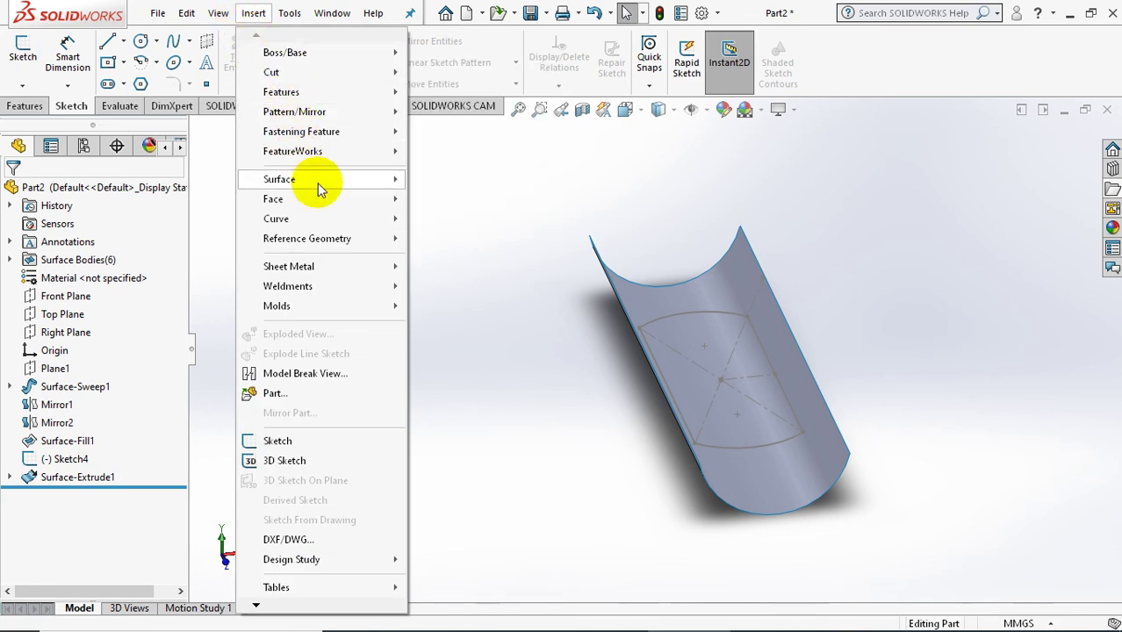
mouse_move(279, 179)
click(449, 142)
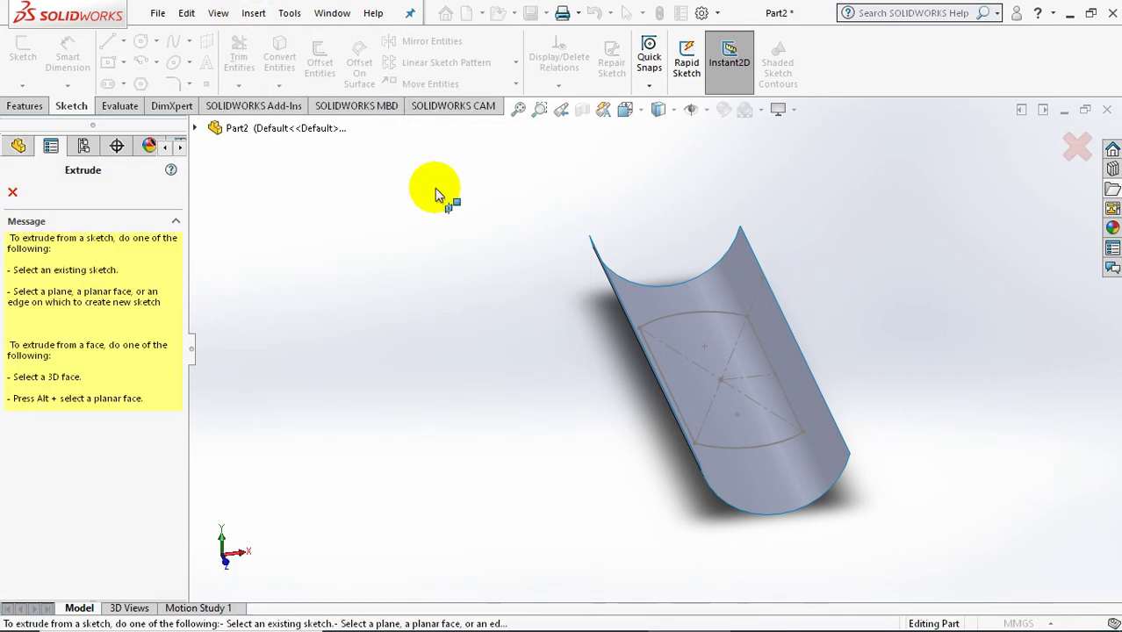
click(701, 307)
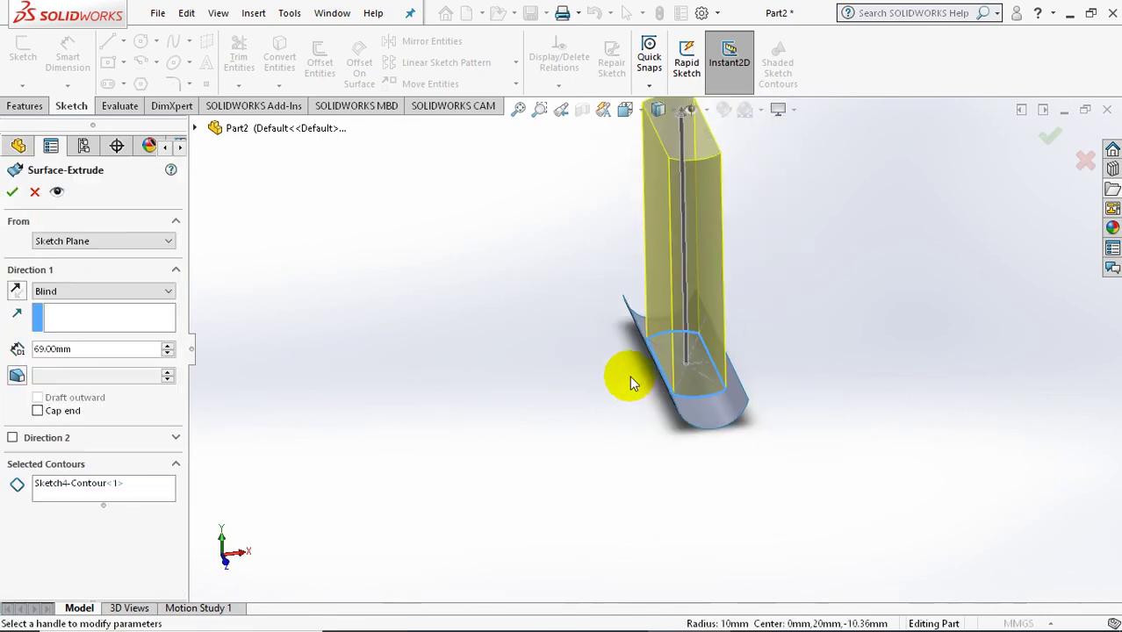
scroll(639, 352, up, 2)
drag(688, 189, 683, 283)
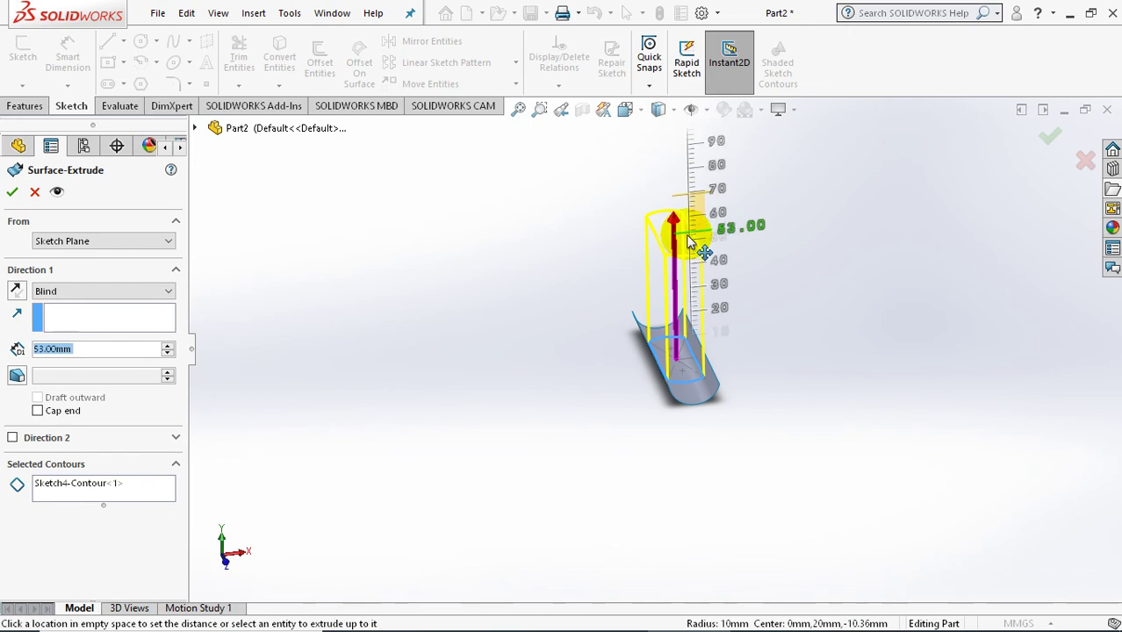
scroll(625, 367, down, 3)
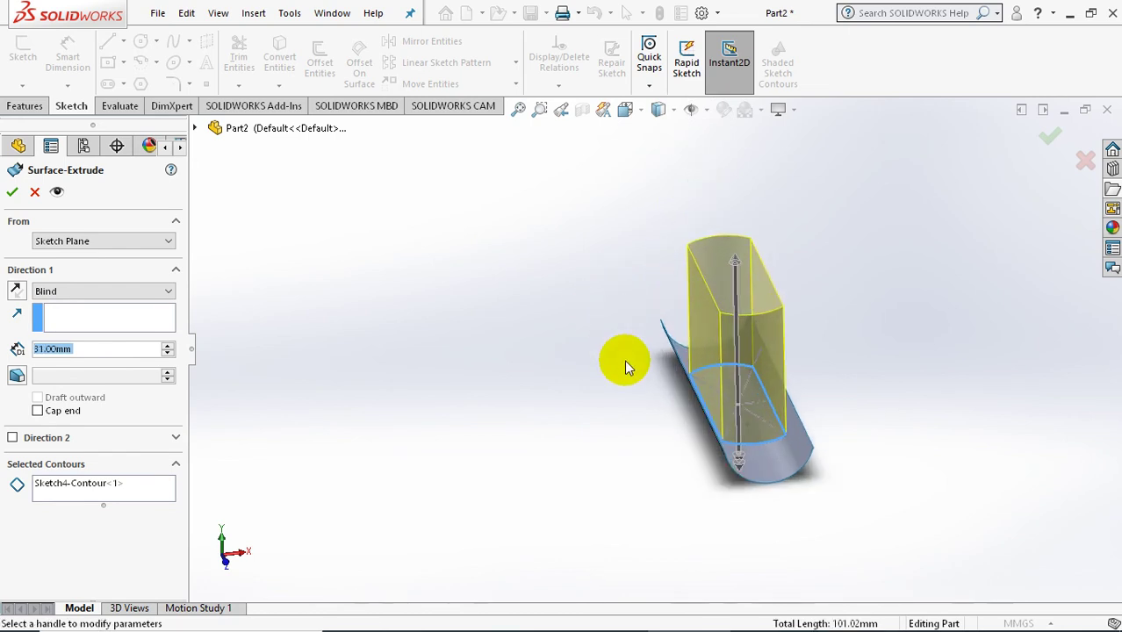
drag(738, 472, 740, 503)
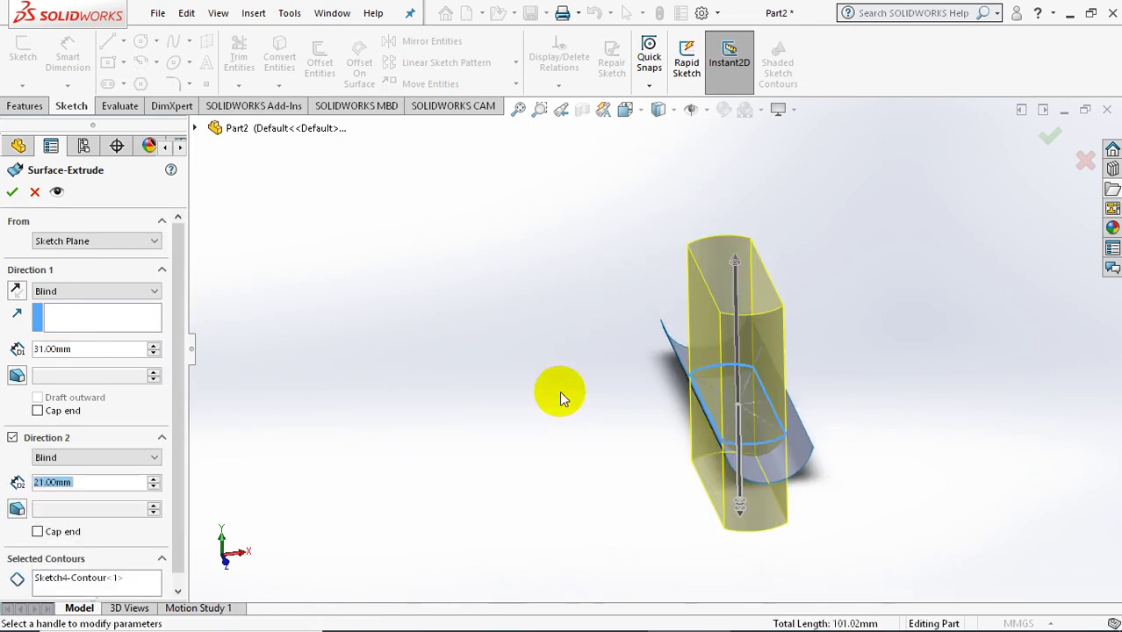
click(14, 190)
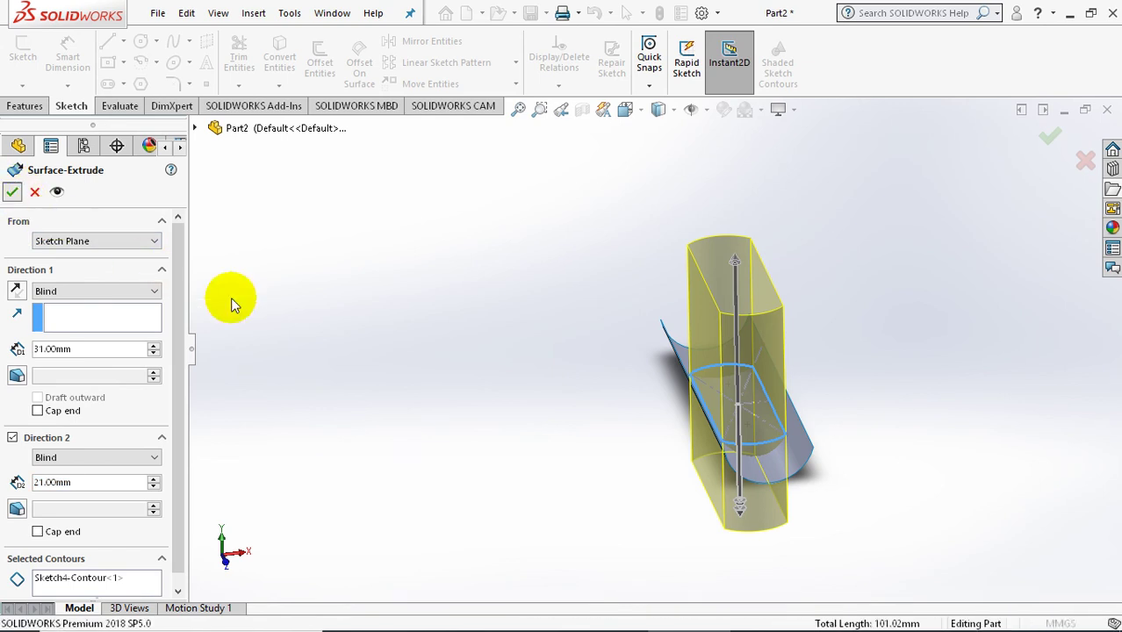
mouse_move(514, 388)
middle_down()
mouse_move(526, 507)
mouse_move(539, 481)
middle_up()
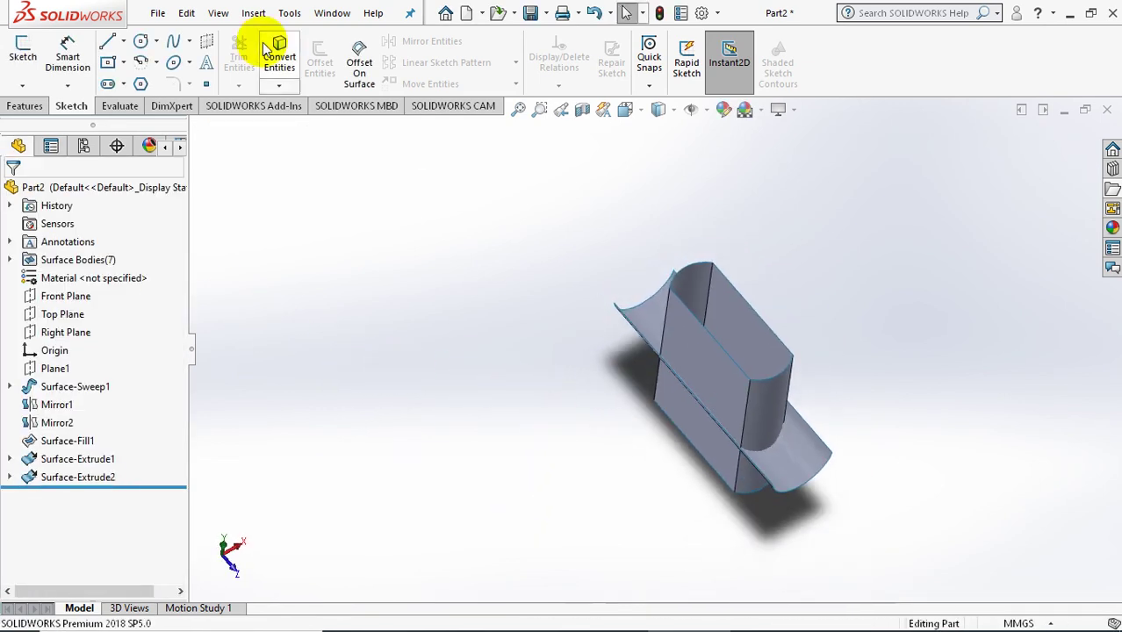
- Trim the trough with the slot-wall surface, keeping the piece inside the slot
click(252, 13)
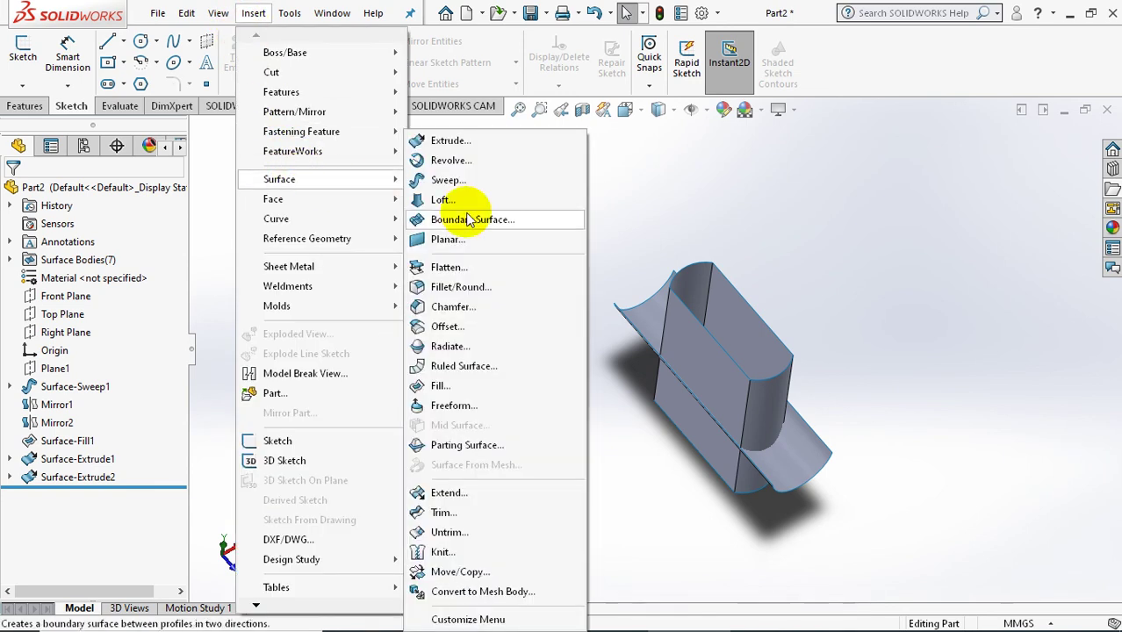
mouse_move(279, 179)
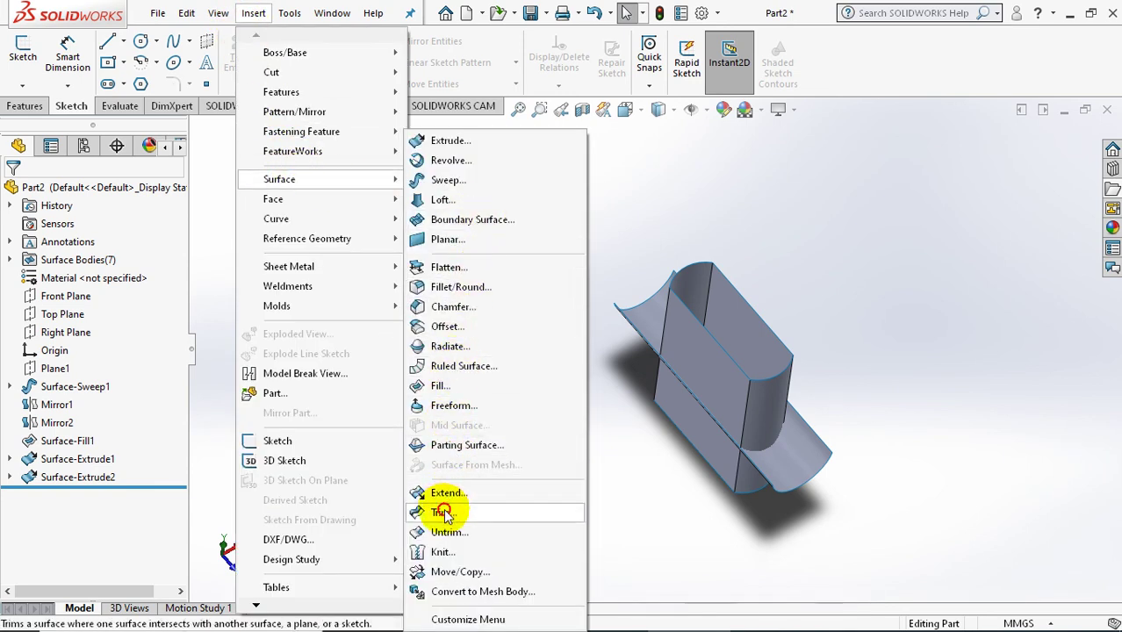
click(444, 513)
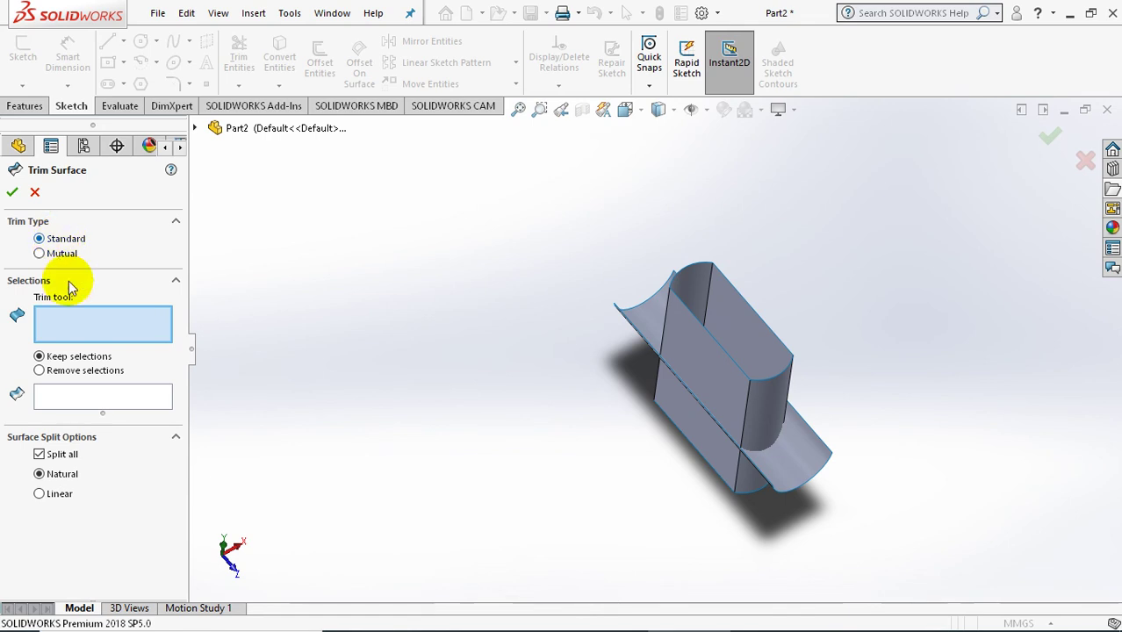
click(698, 363)
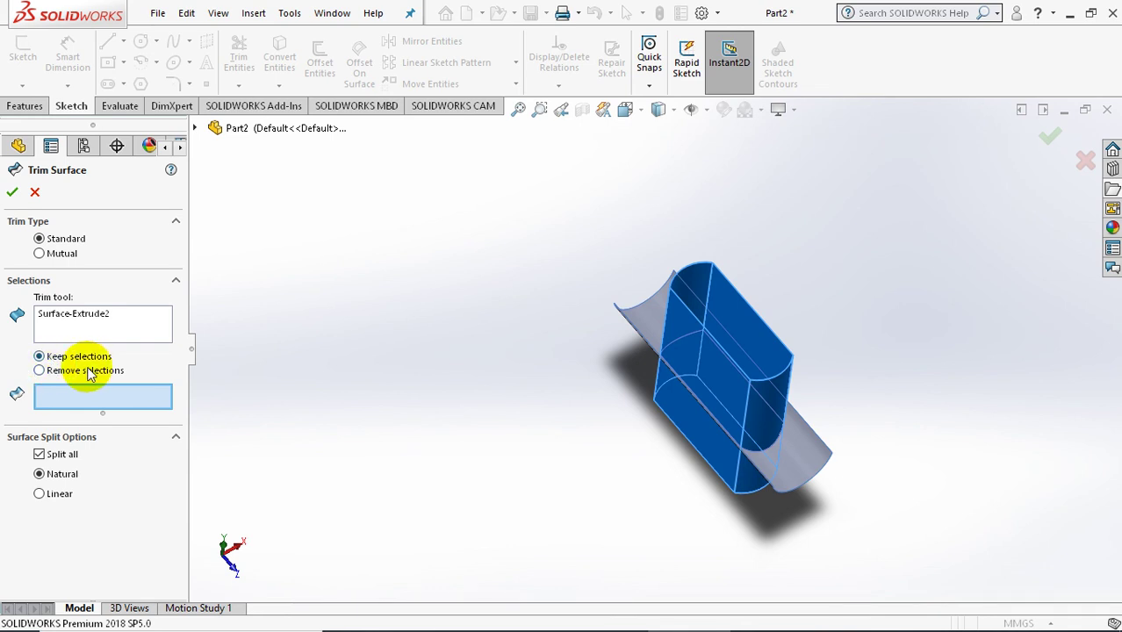
middle_drag(535, 372, 526, 413)
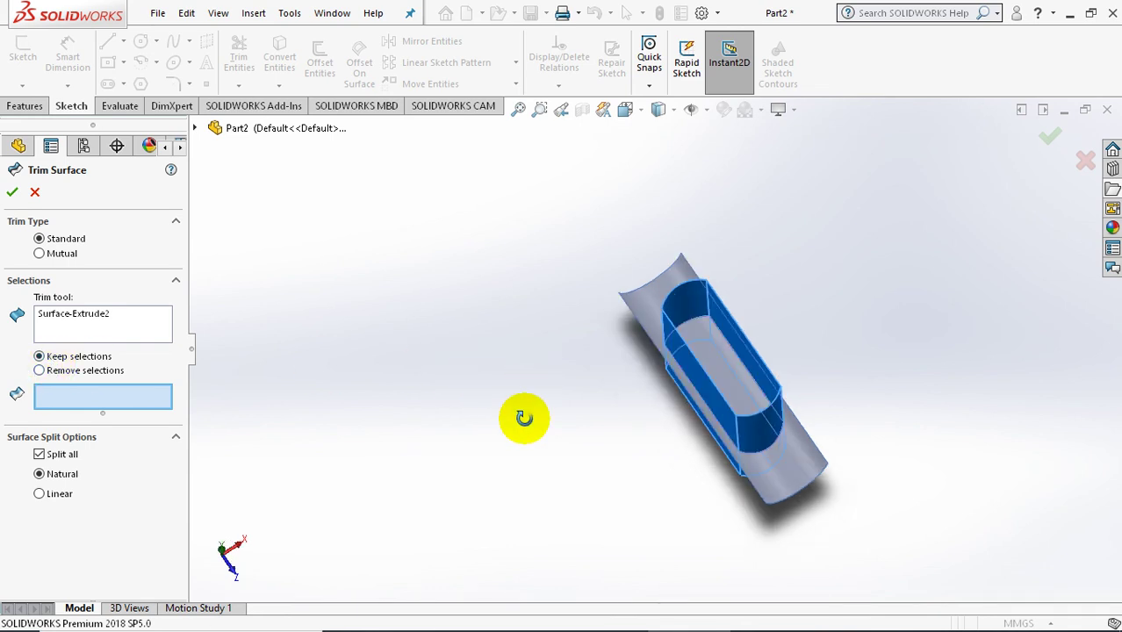
click(717, 364)
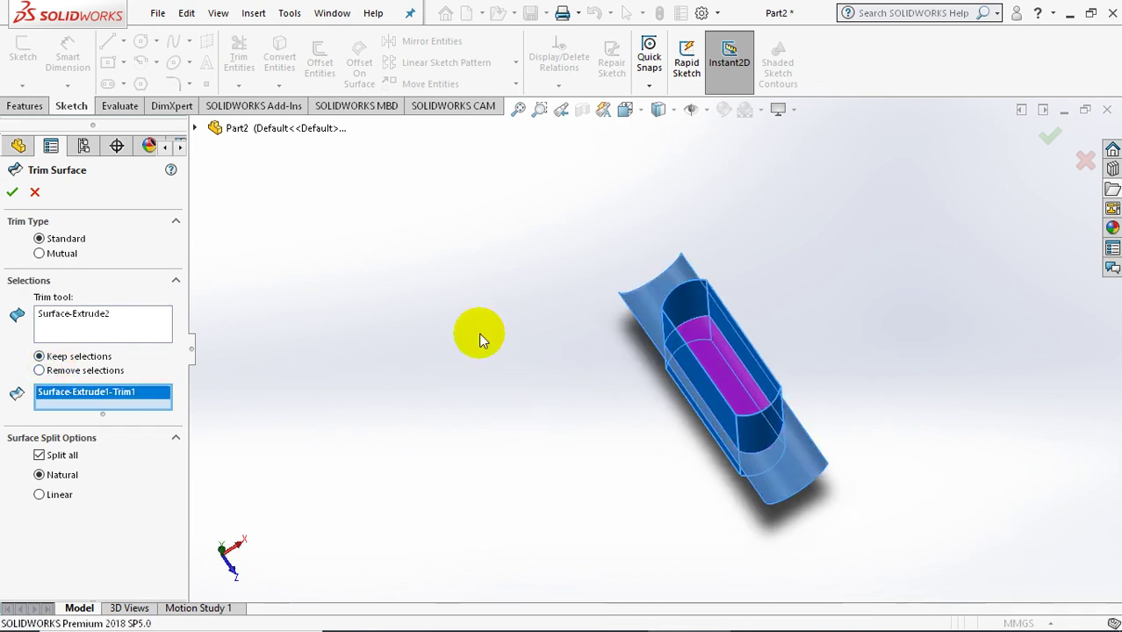
click(13, 193)
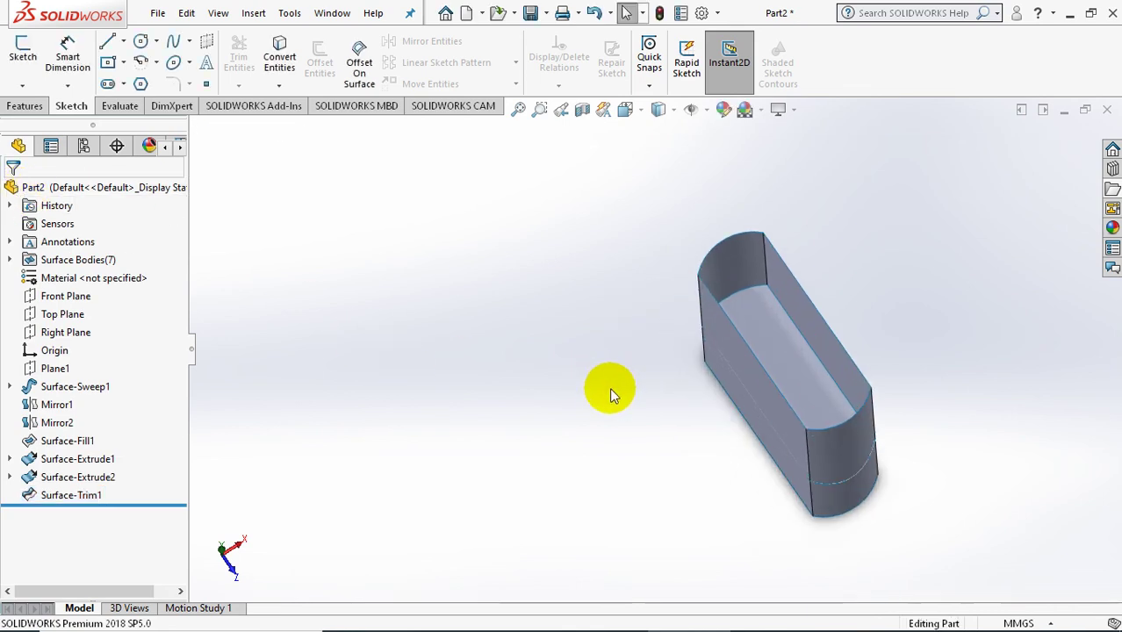
middle_drag(612, 394, 613, 396)
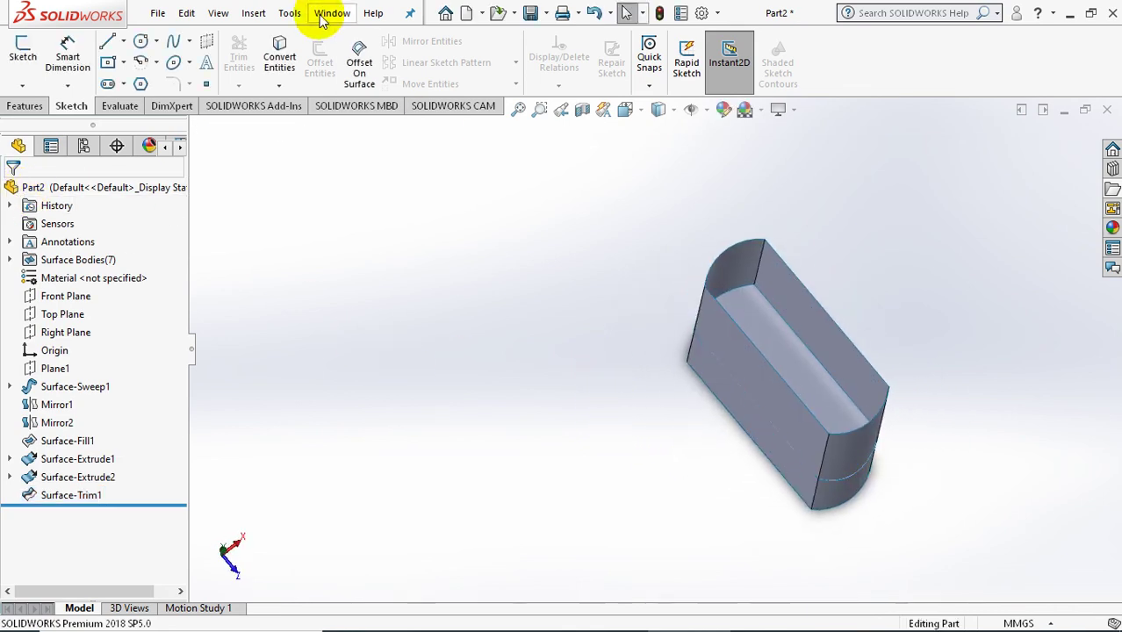
- Trim the slot walls with Surface-Trim1, keeping the wall portion
click(258, 14)
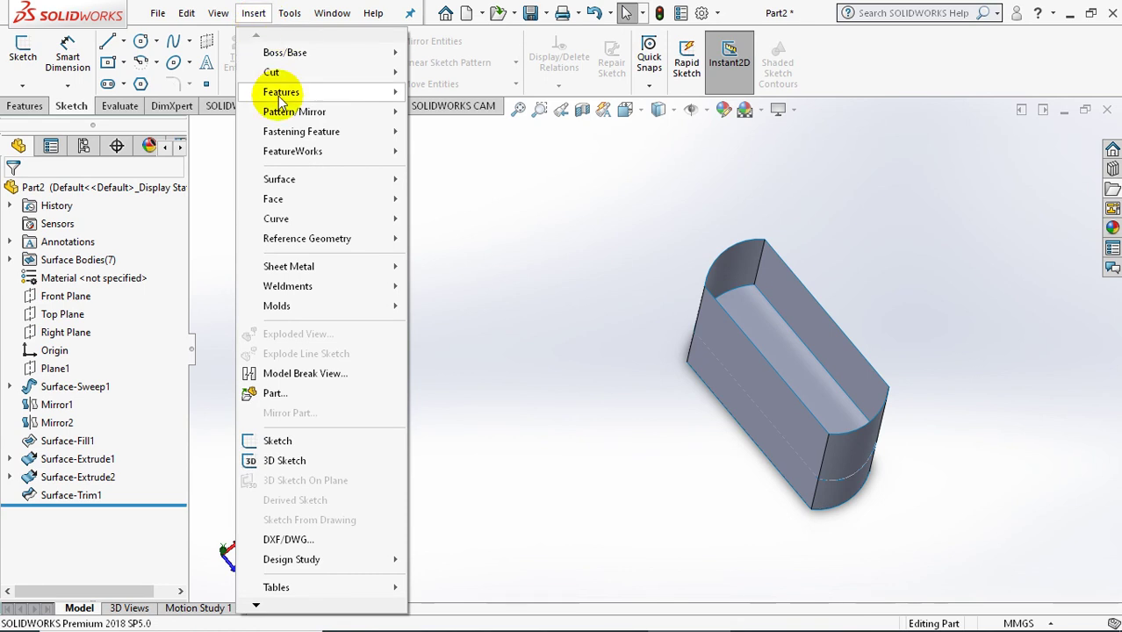
mouse_move(279, 179)
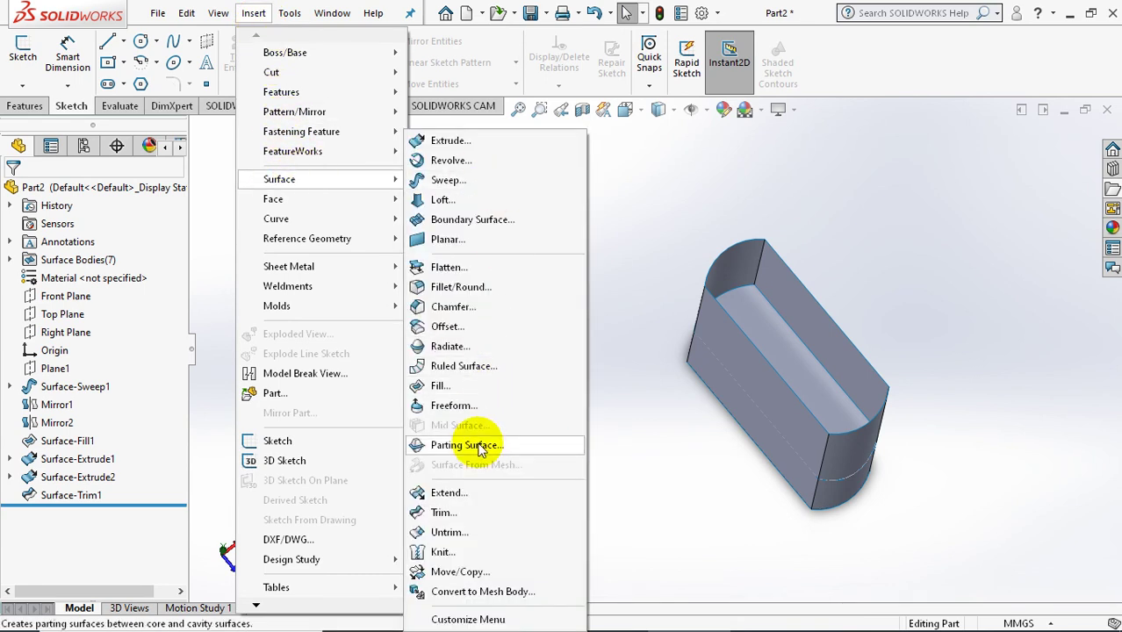
click(463, 511)
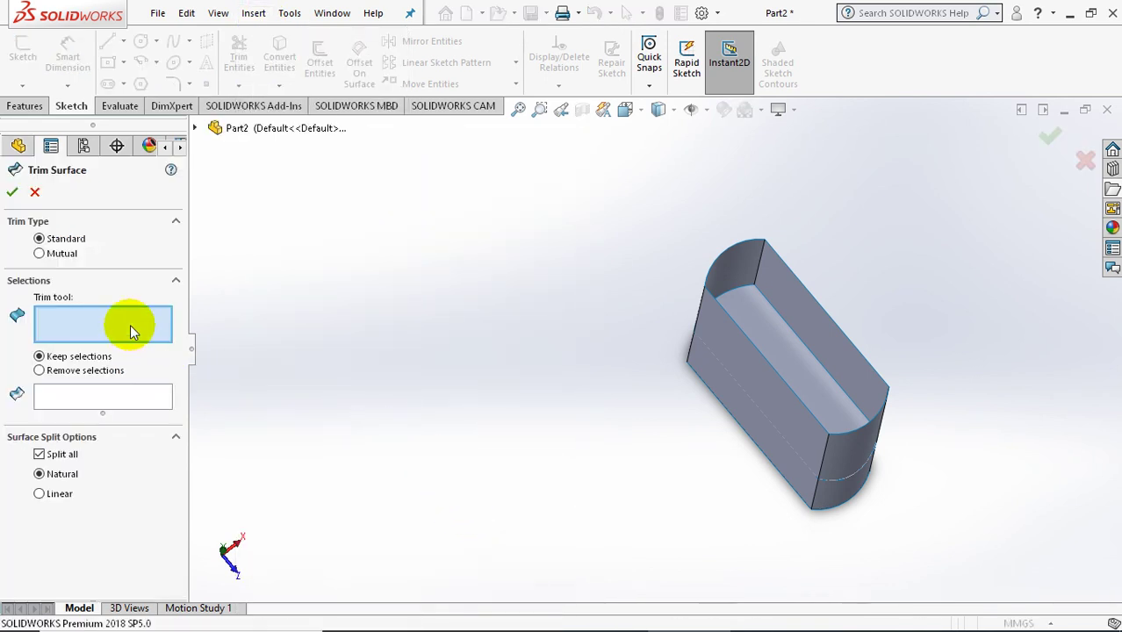
click(797, 372)
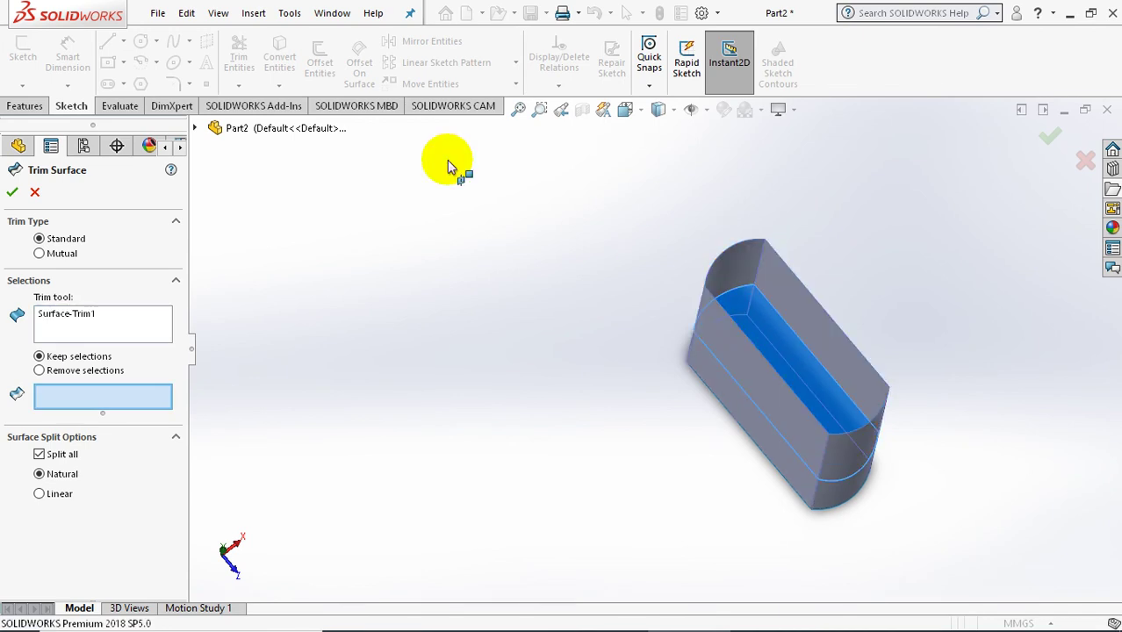
click(753, 348)
click(12, 193)
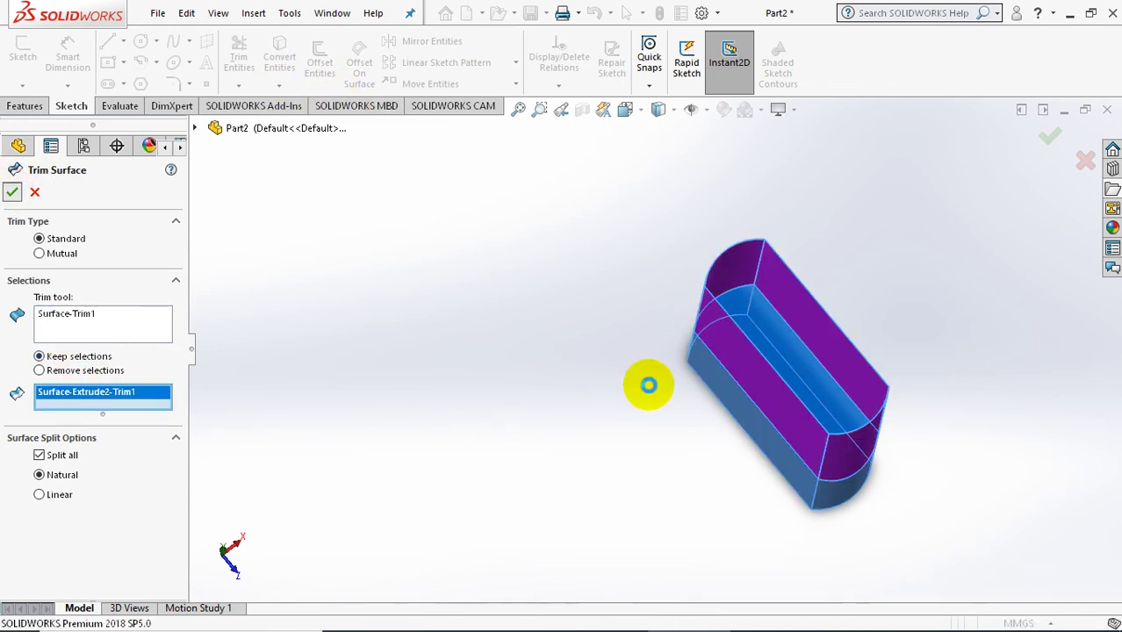
scroll(966, 413, down, 2)
mouse_move(911, 397)
middle_down()
mouse_move(874, 318)
mouse_move(937, 167)
middle_up()
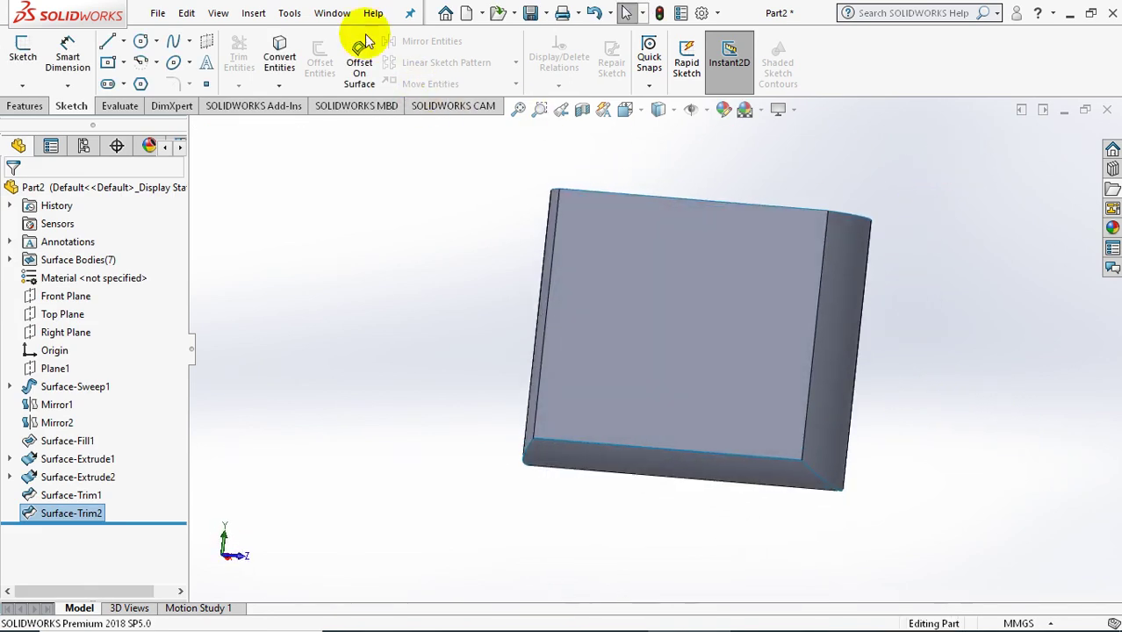
click(253, 13)
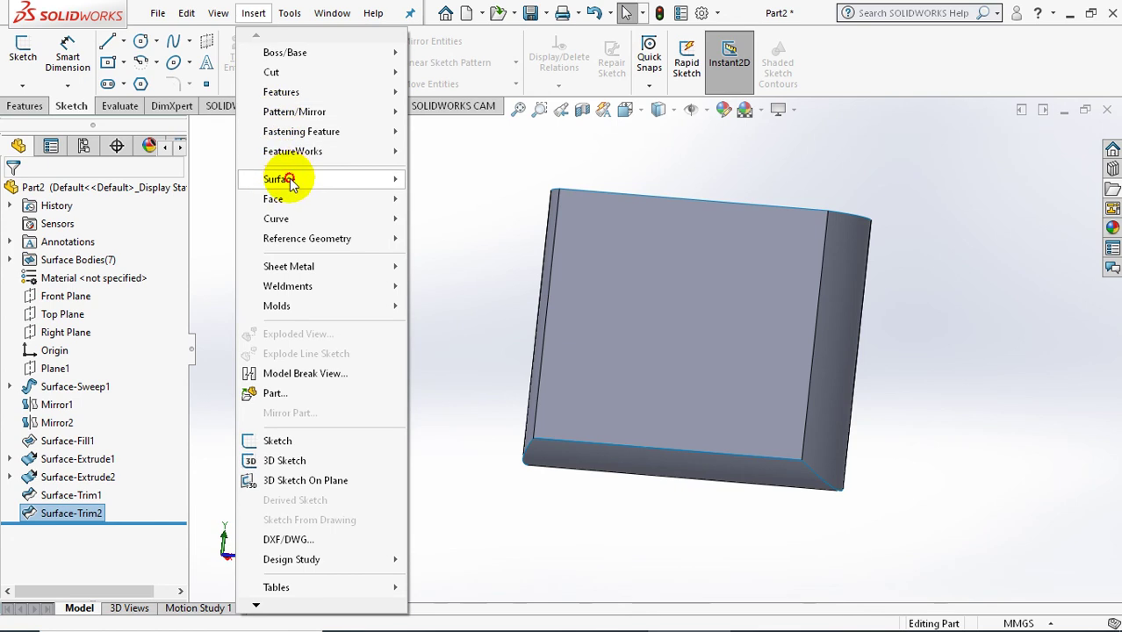
mouse_move(279, 179)
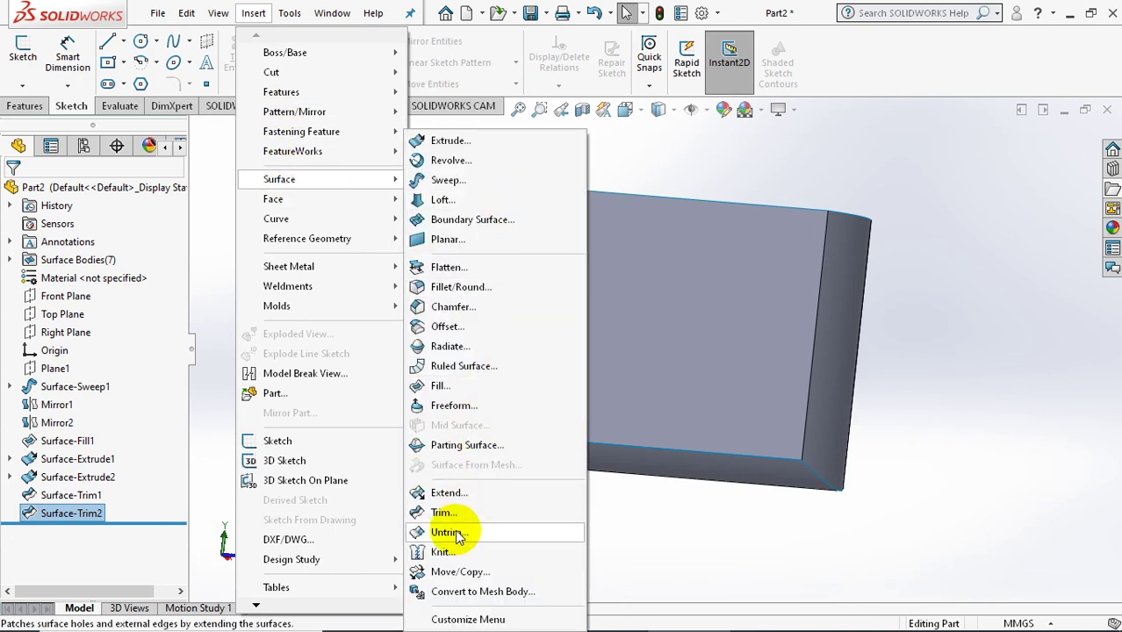
- Knit Surface-Trim1 and Surface-Trim2 into Surface-Knit1
click(457, 552)
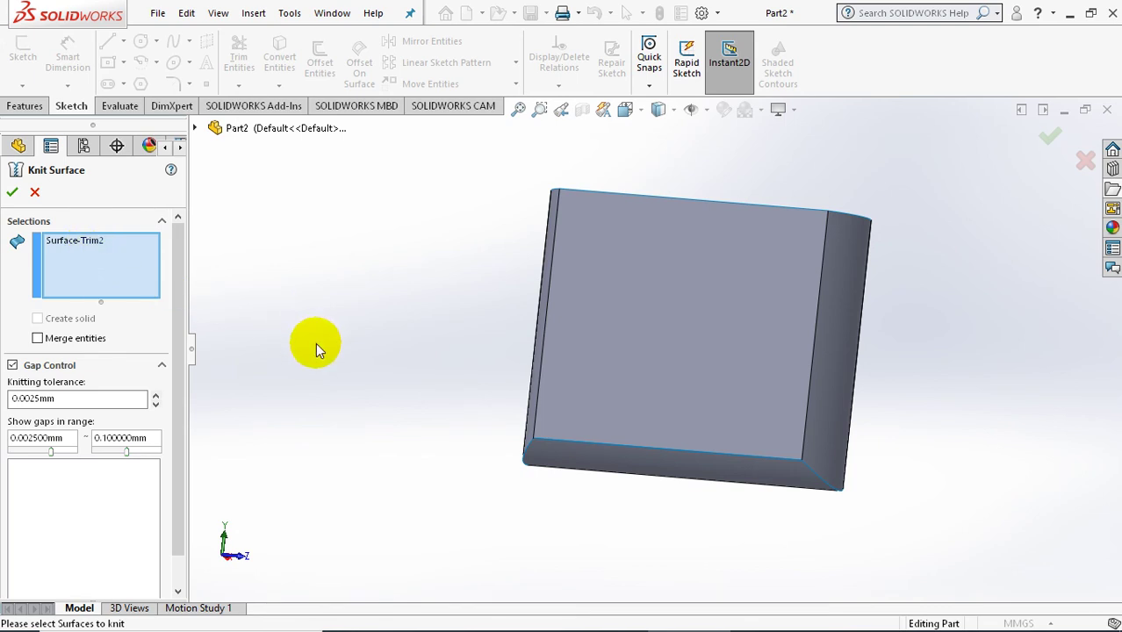
click(601, 471)
click(13, 194)
mouse_move(434, 325)
middle_down()
mouse_move(485, 300)
mouse_move(533, 233)
middle_up()
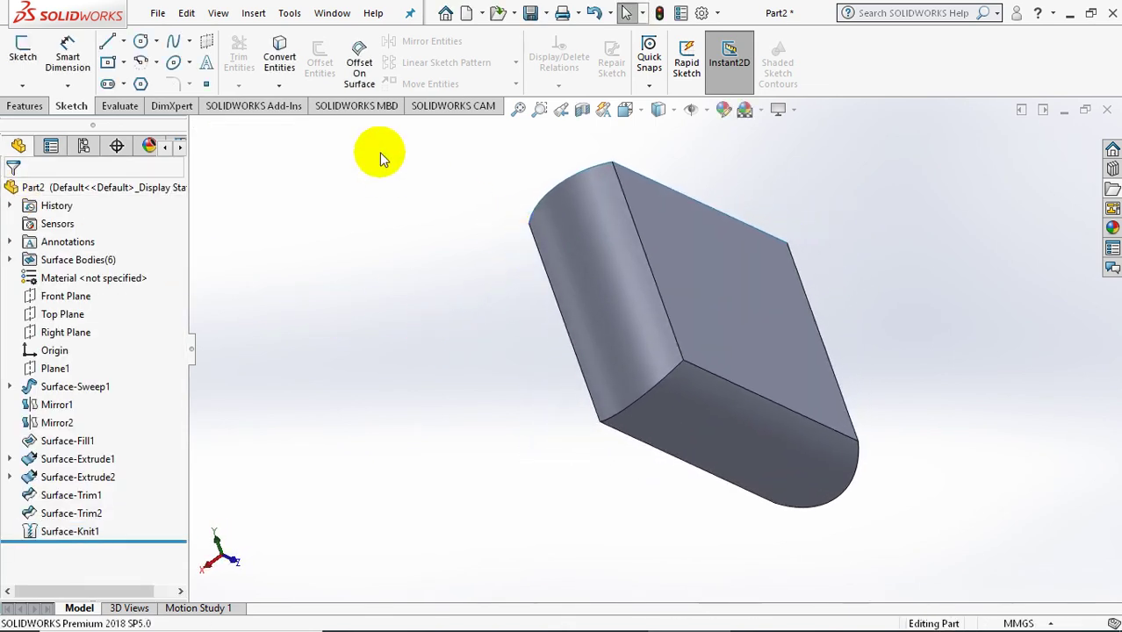
- Add Fillet1, a 2.86 mm constant-size fillet on the two bottom wall-to-base edges
click(253, 12)
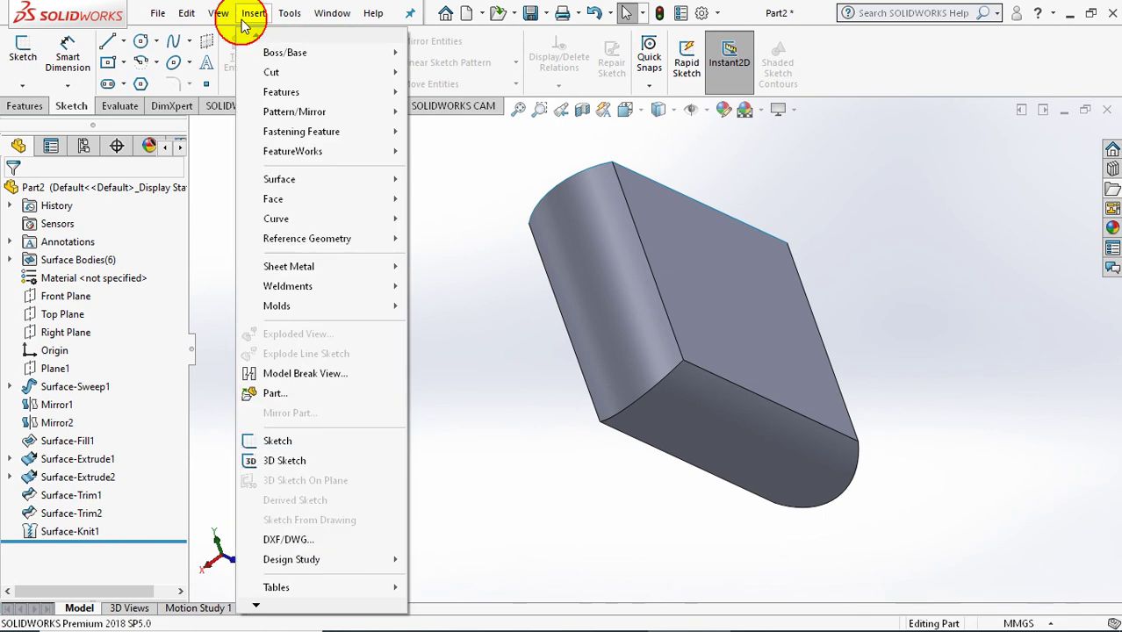
mouse_move(279, 180)
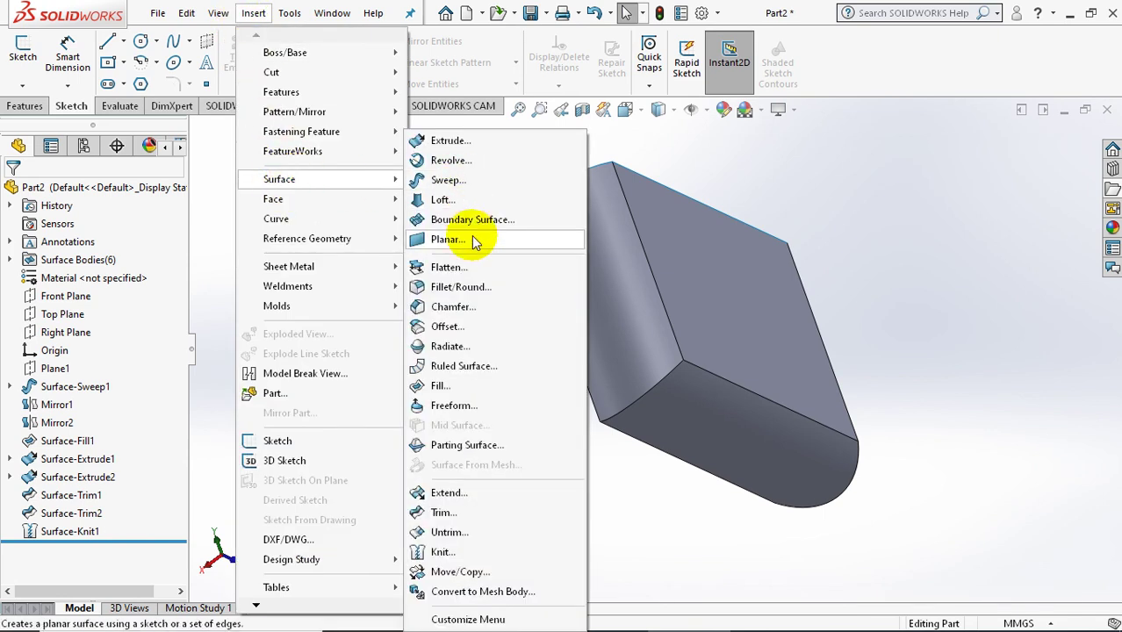
click(472, 288)
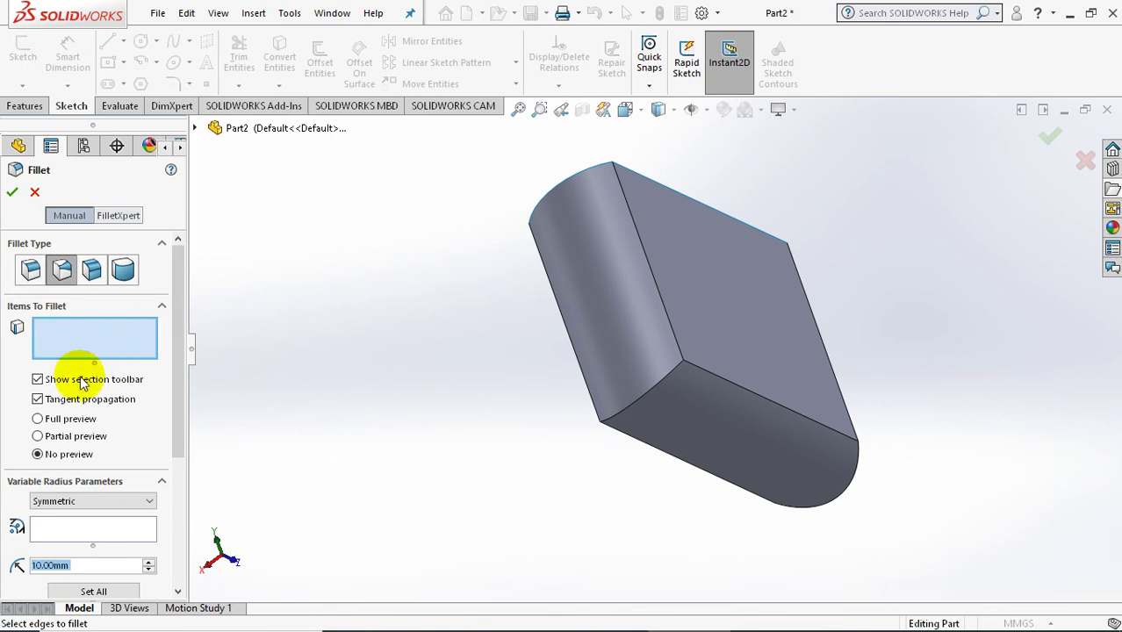
double_click(83, 566)
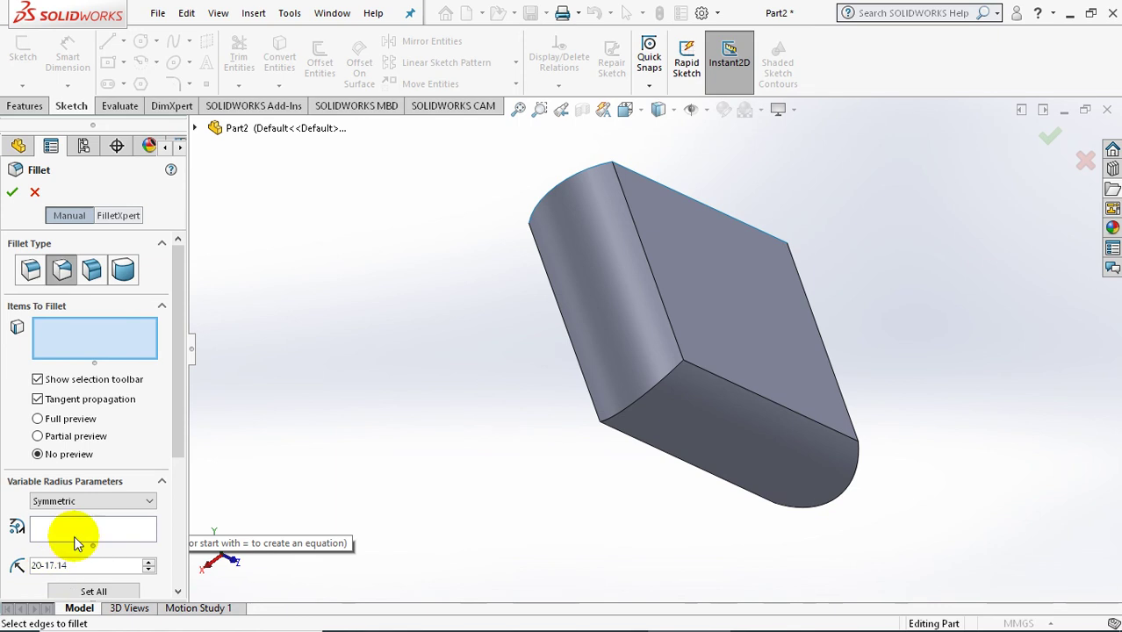
click(32, 276)
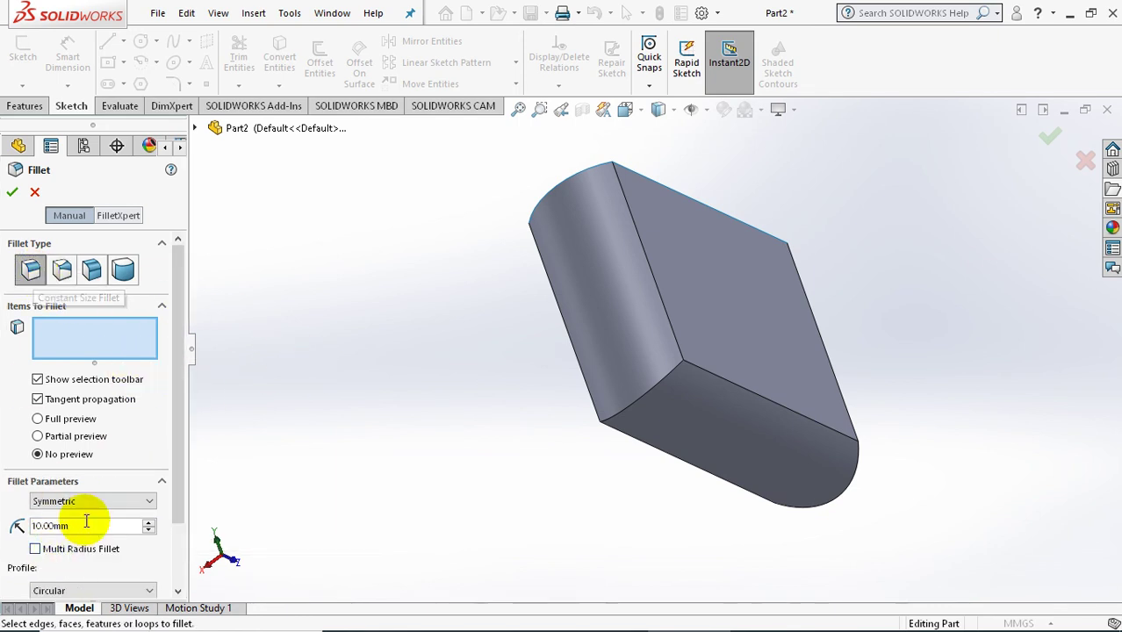
text(20)
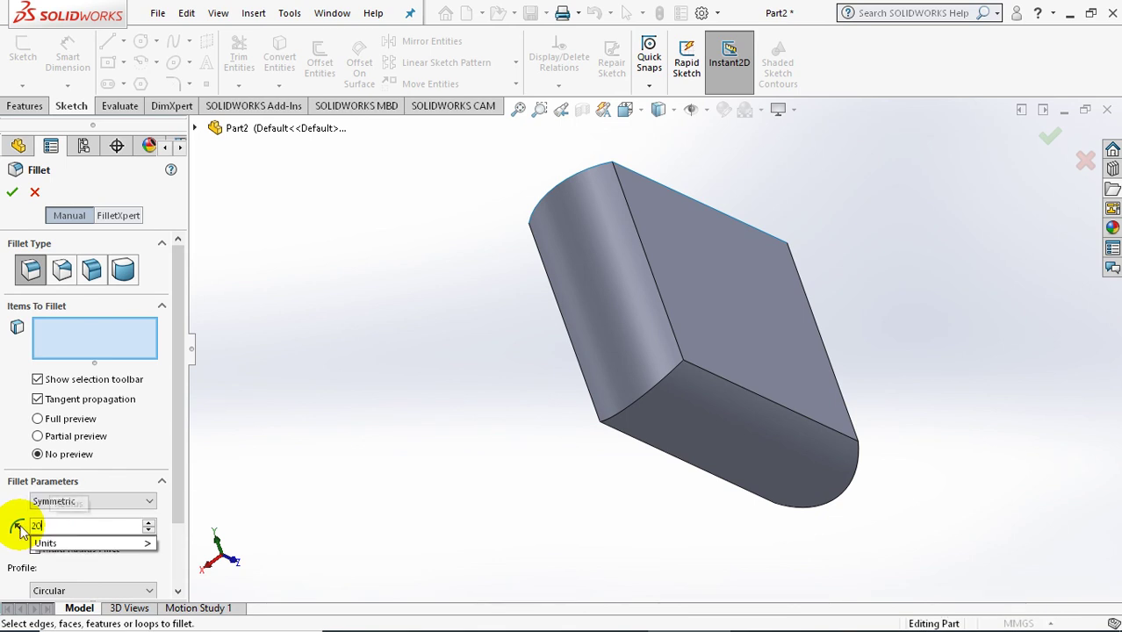
text(i)
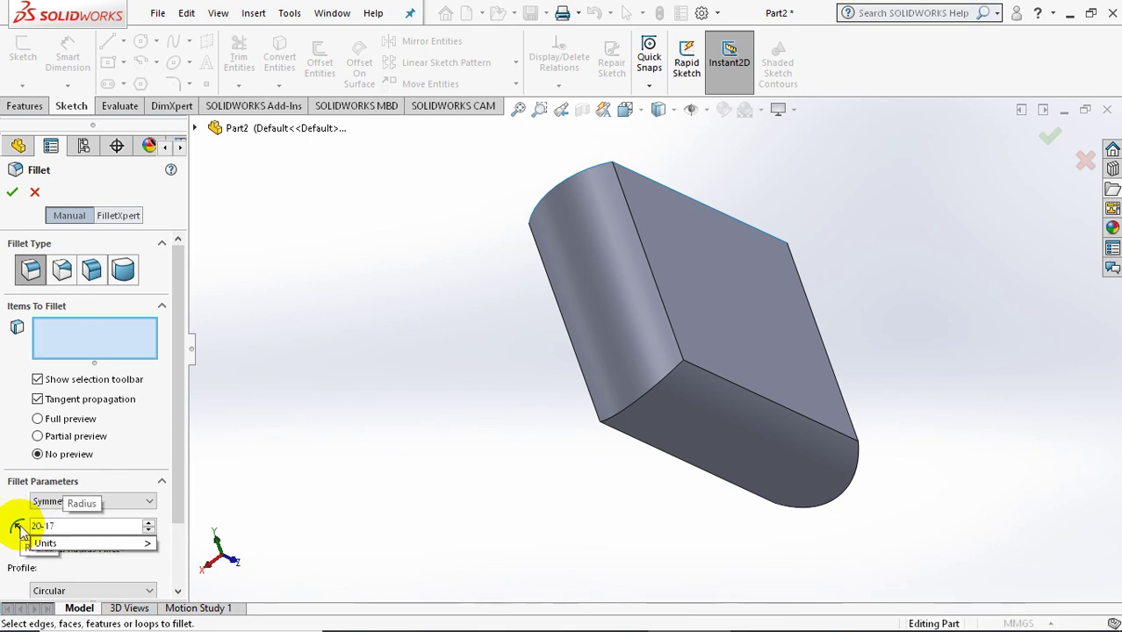
text(14)
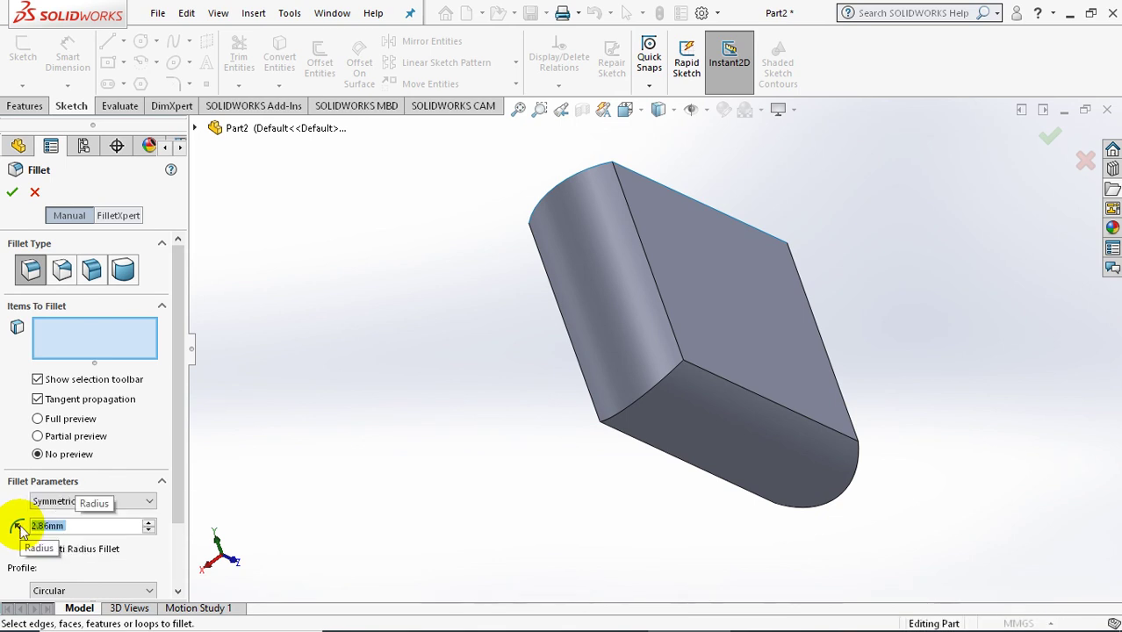
click(636, 405)
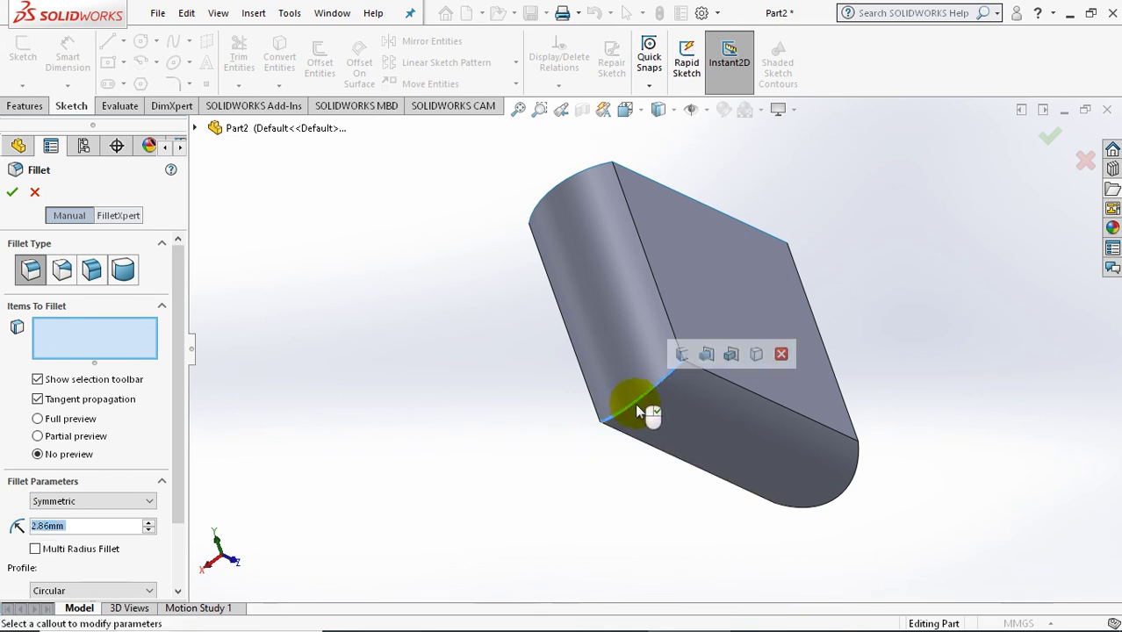
click(848, 499)
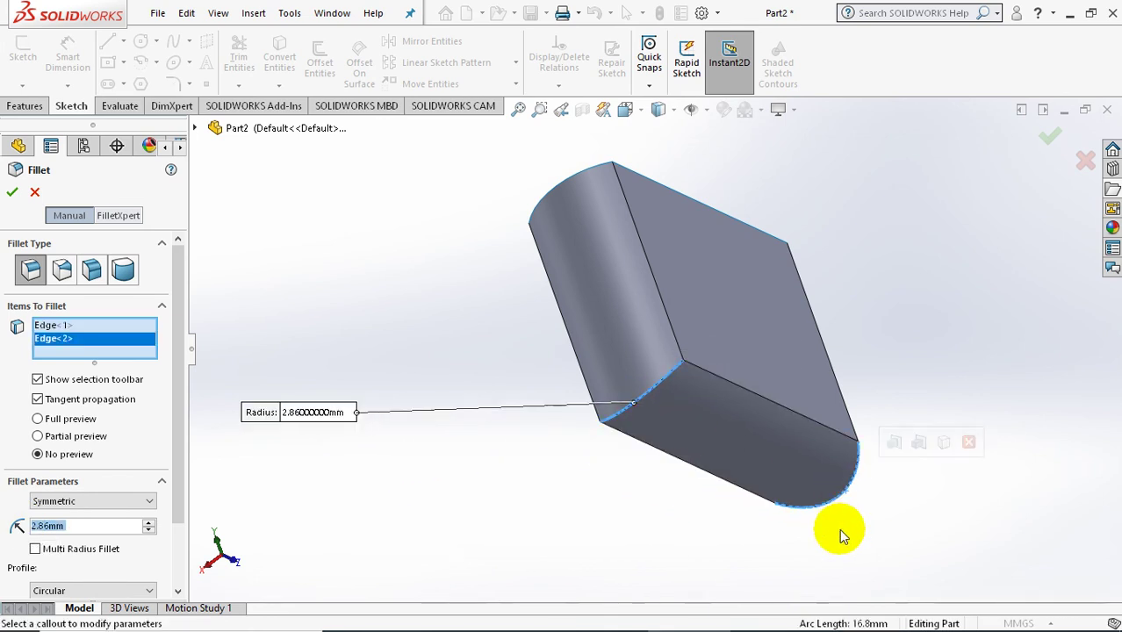
click(11, 195)
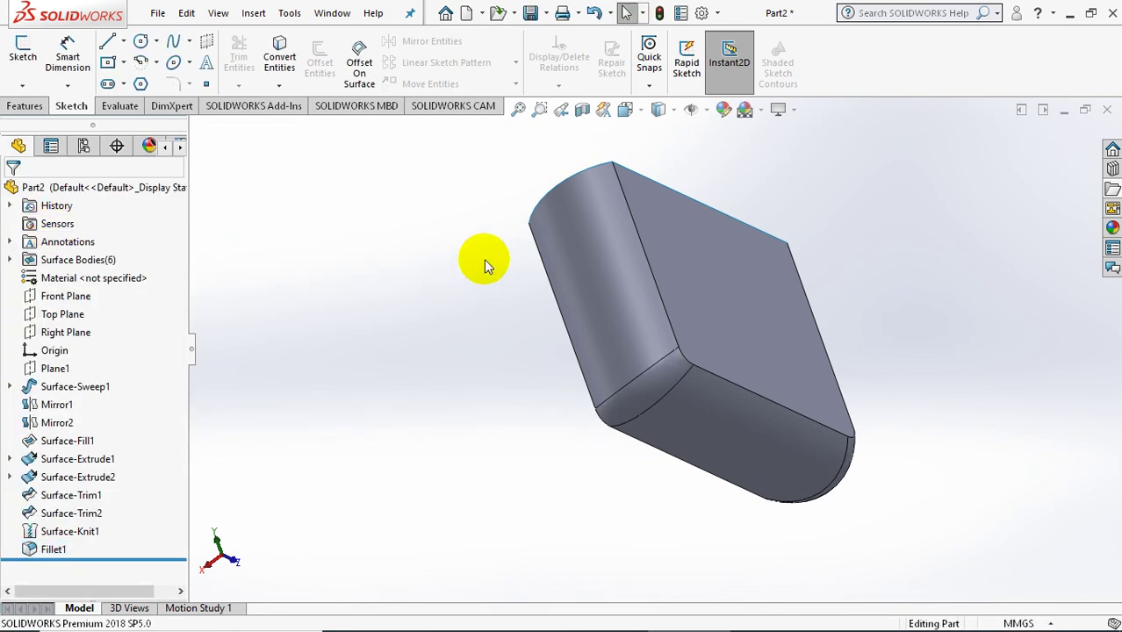
middle_drag(484, 256, 509, 545)
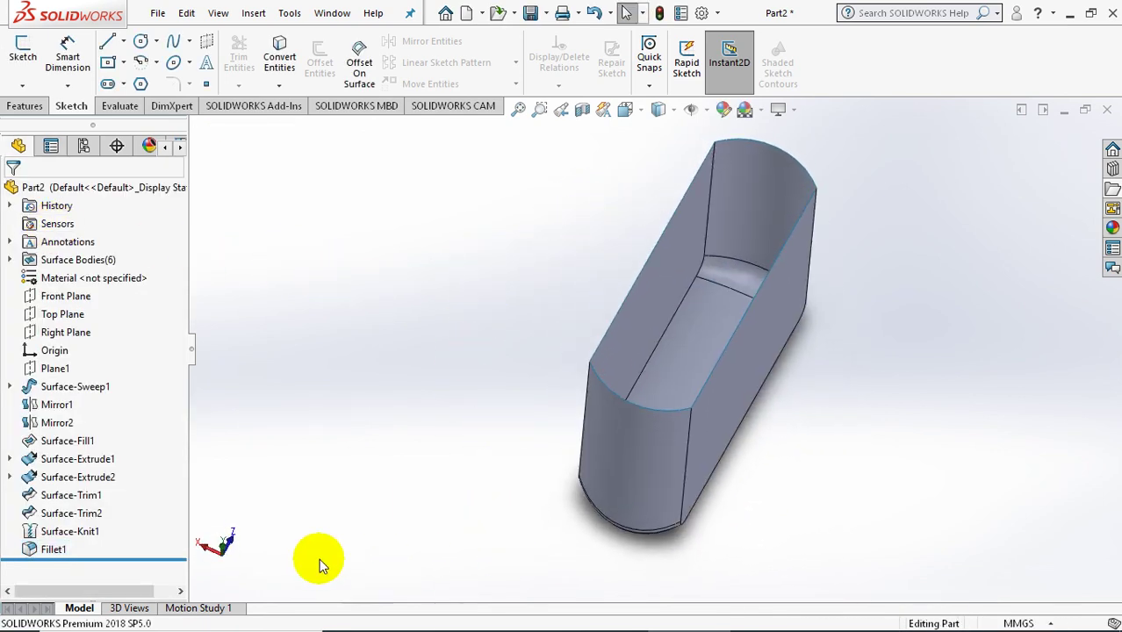
right_click(67, 441)
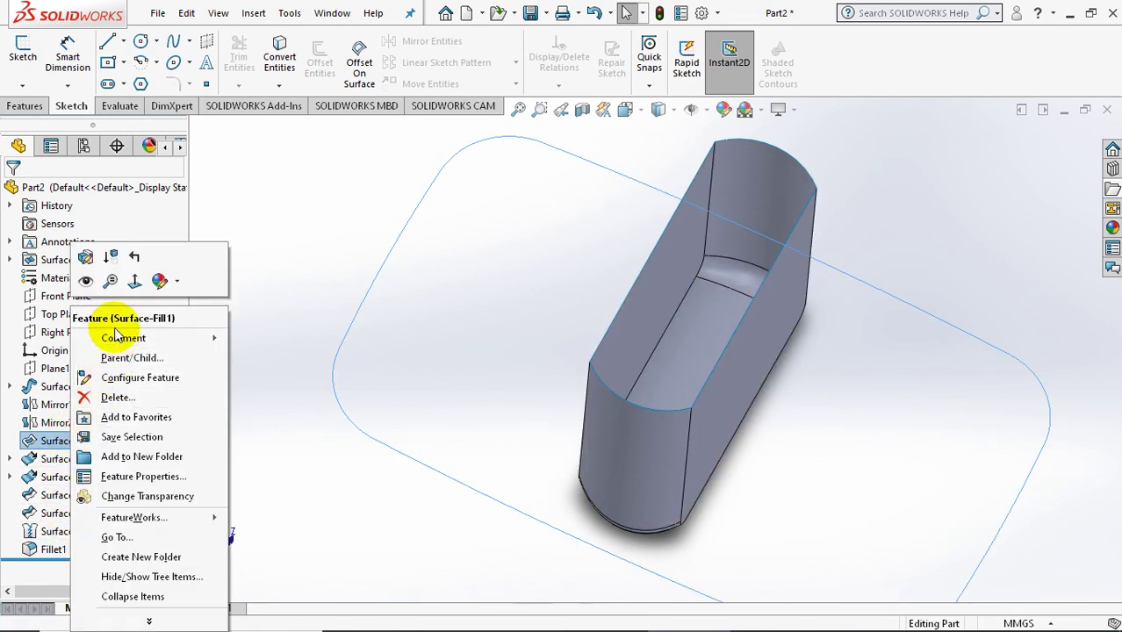
click(85, 280)
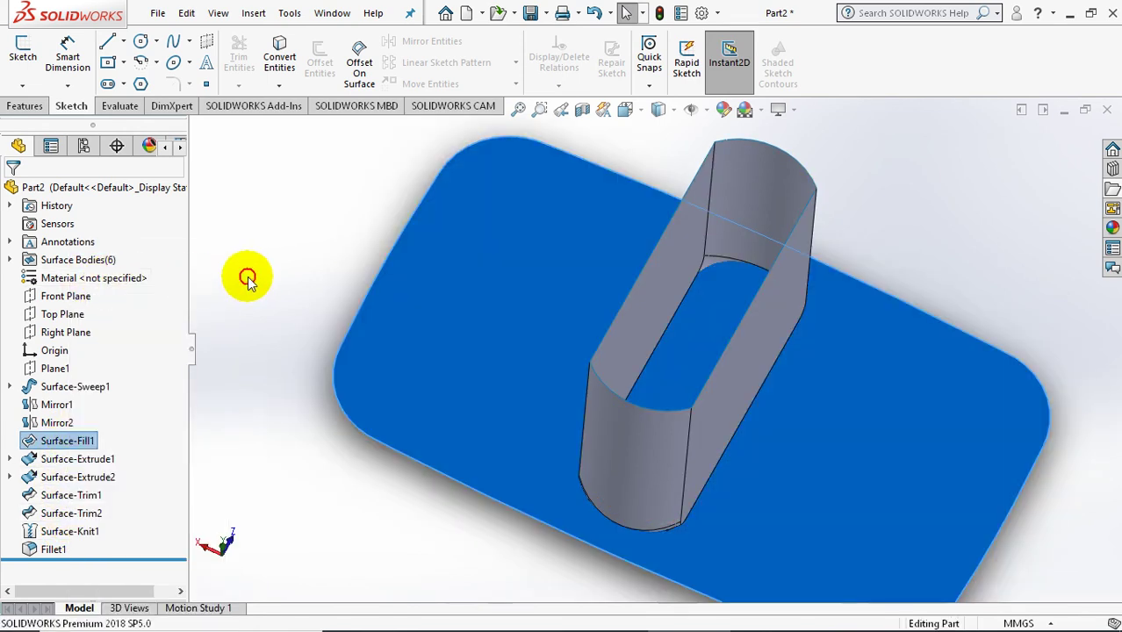
click(255, 281)
mouse_move(351, 396)
middle_down()
mouse_move(455, 272)
mouse_move(340, 303)
middle_up()
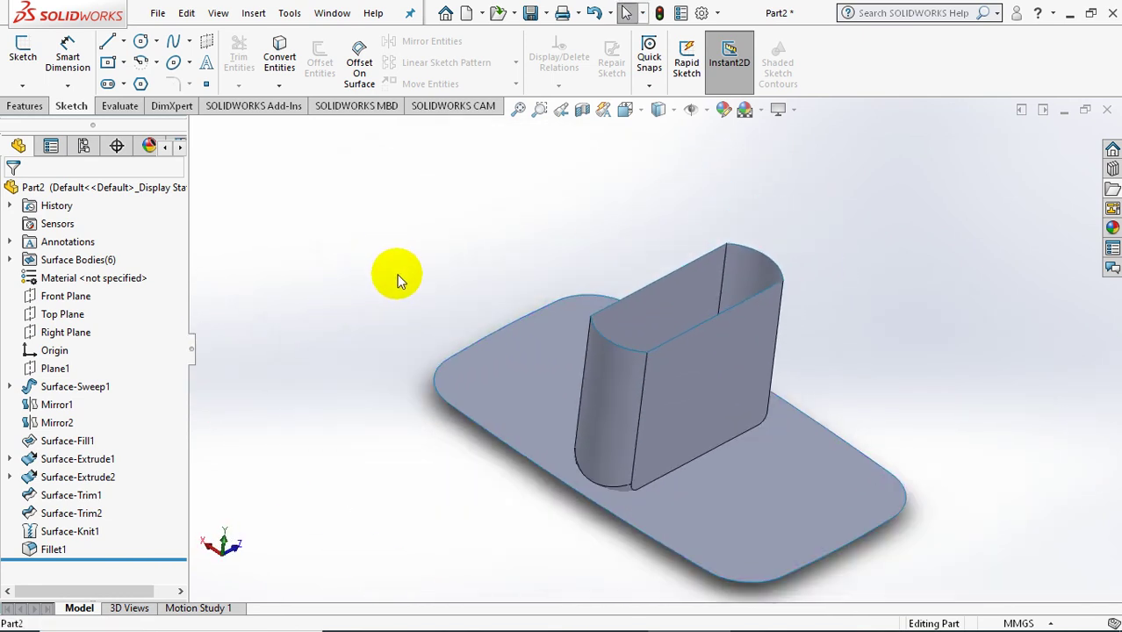
click(53, 549)
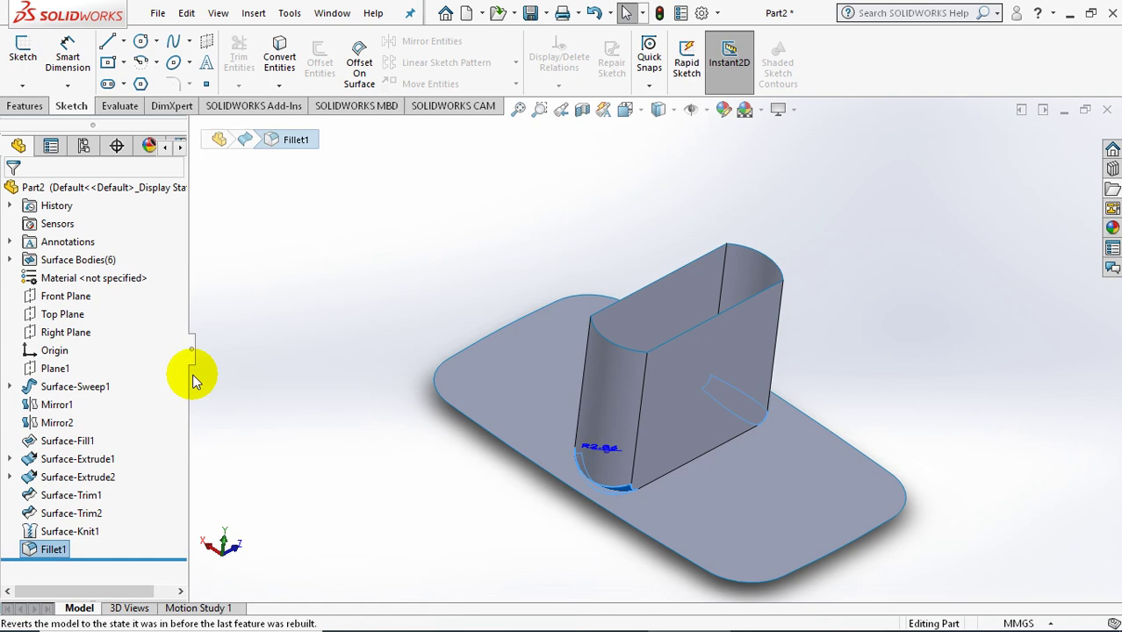
click(284, 344)
right_click(78, 439)
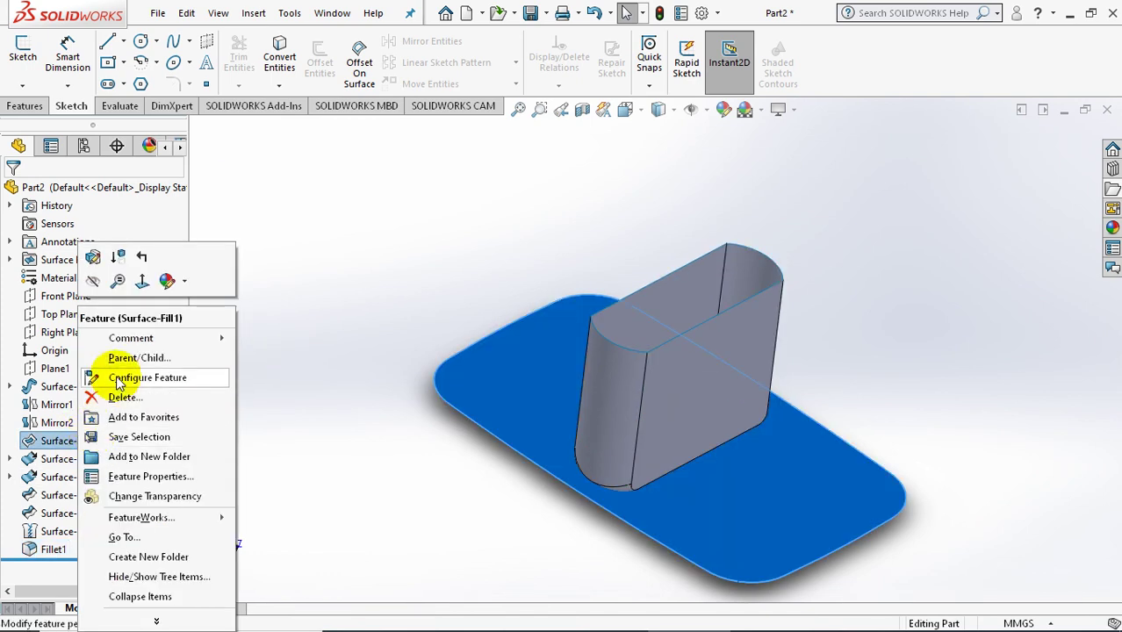
click(93, 285)
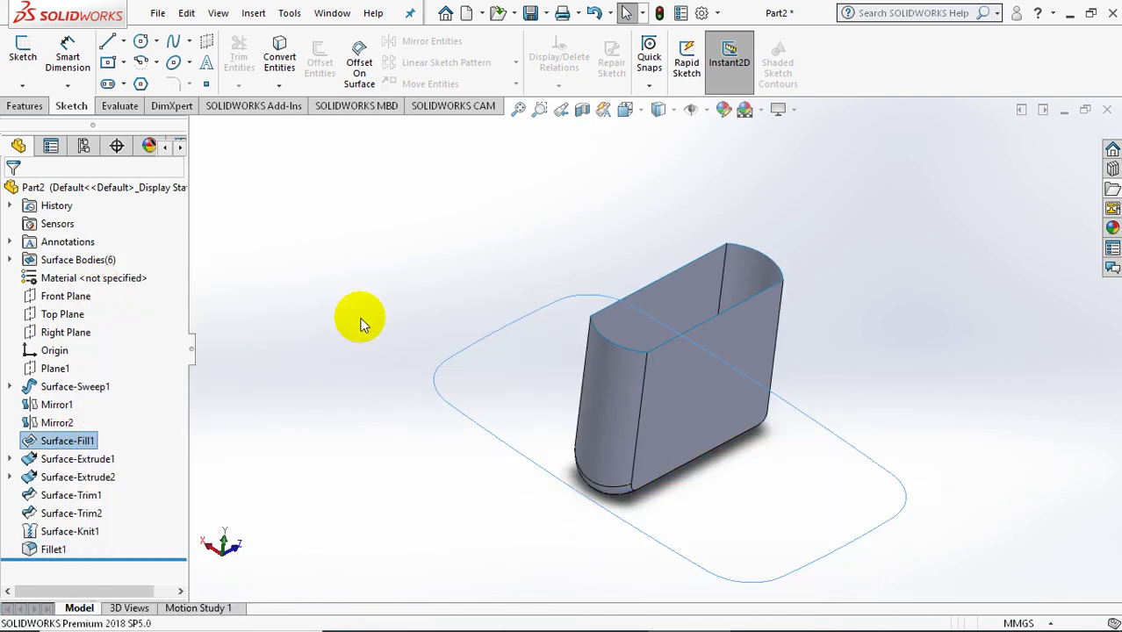
middle_drag(389, 497, 450, 328)
click(457, 328)
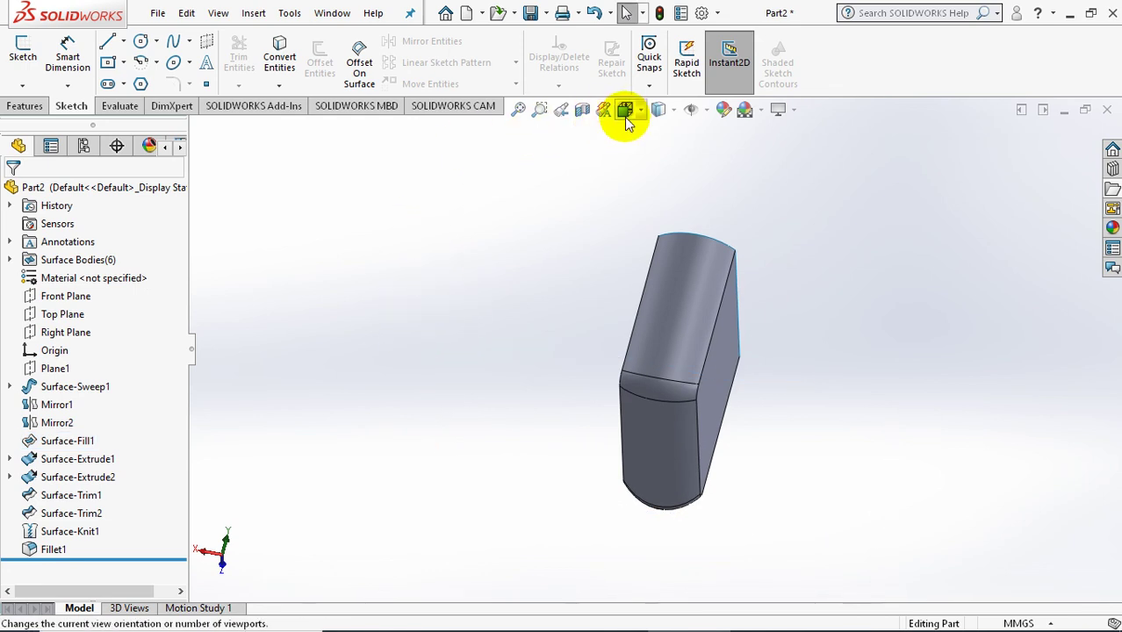
click(667, 388)
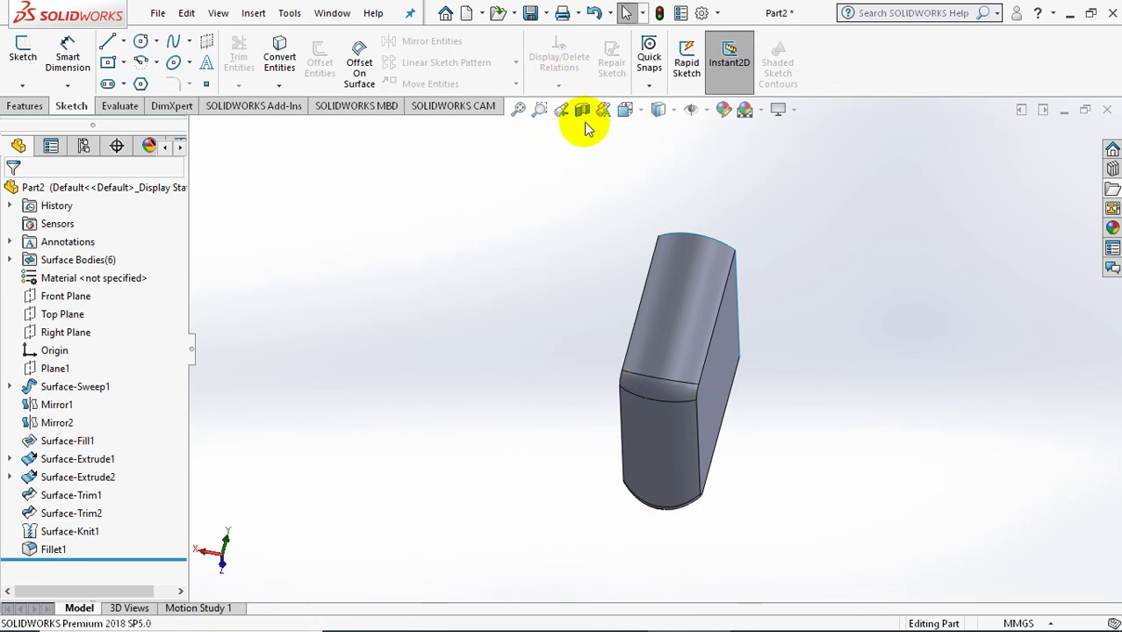
- Cancel the Knit Surface command without knitting, then bring up the Features tools
click(248, 14)
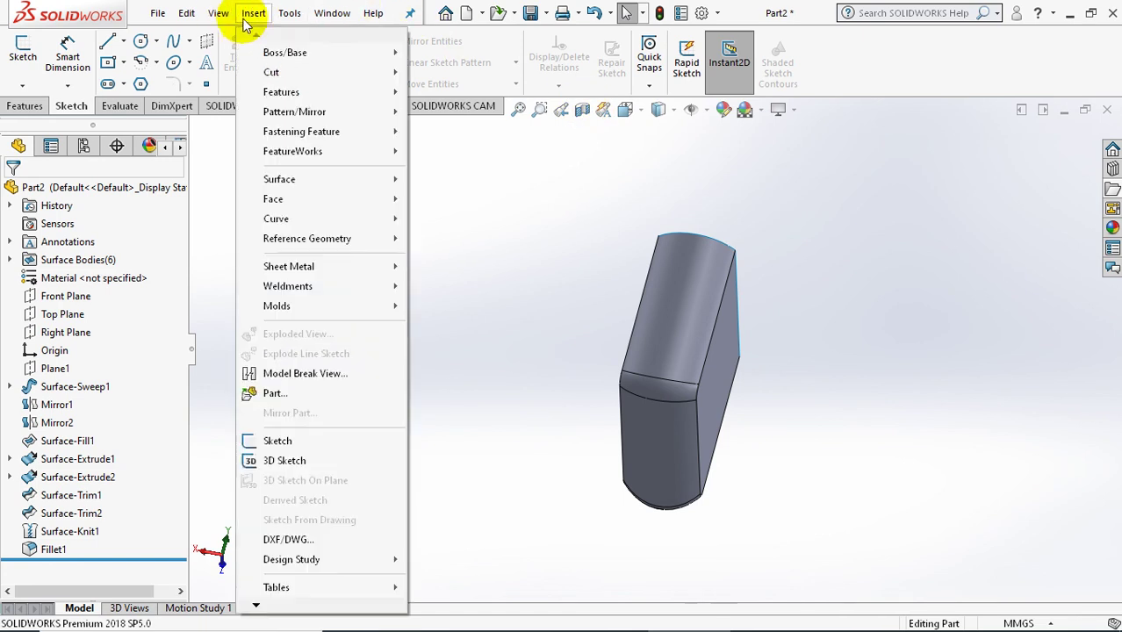
mouse_move(279, 179)
click(443, 552)
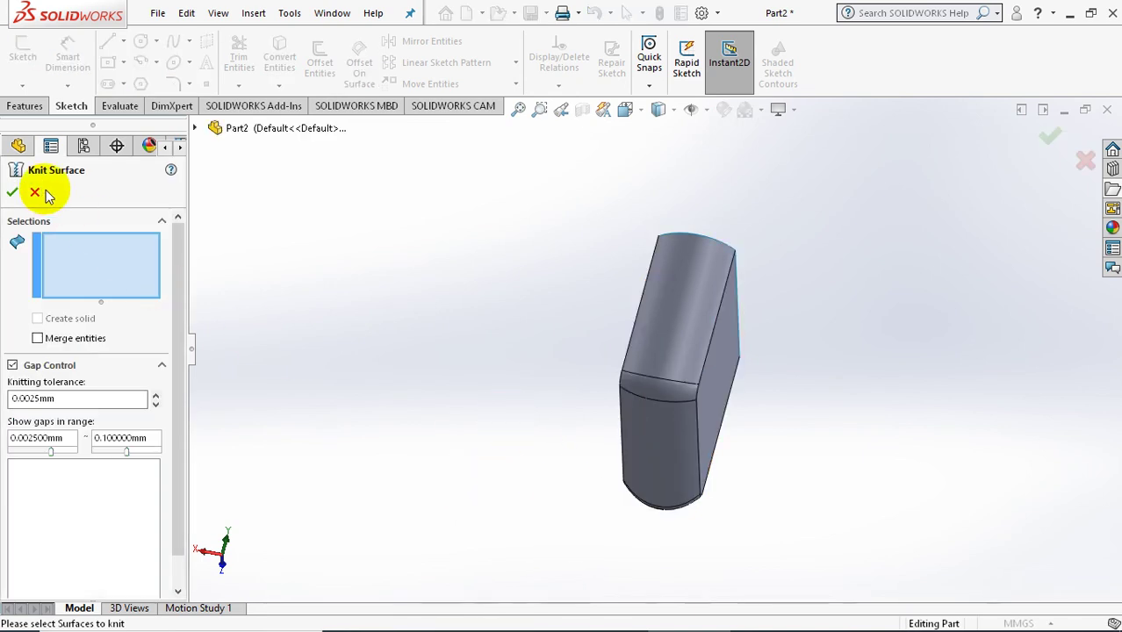
click(13, 191)
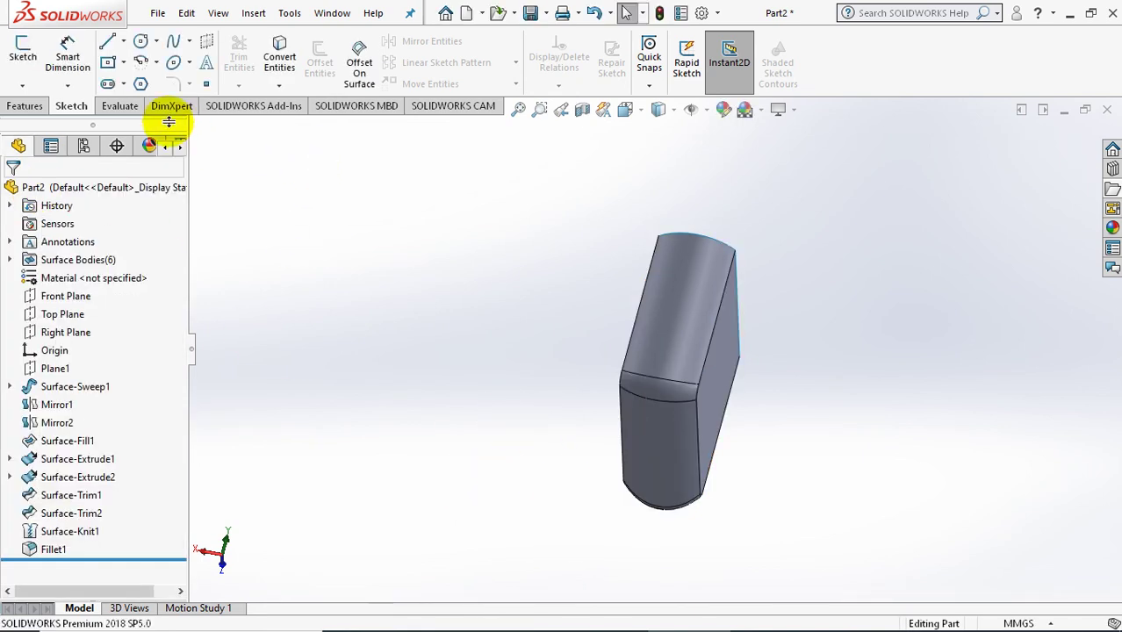
click(15, 107)
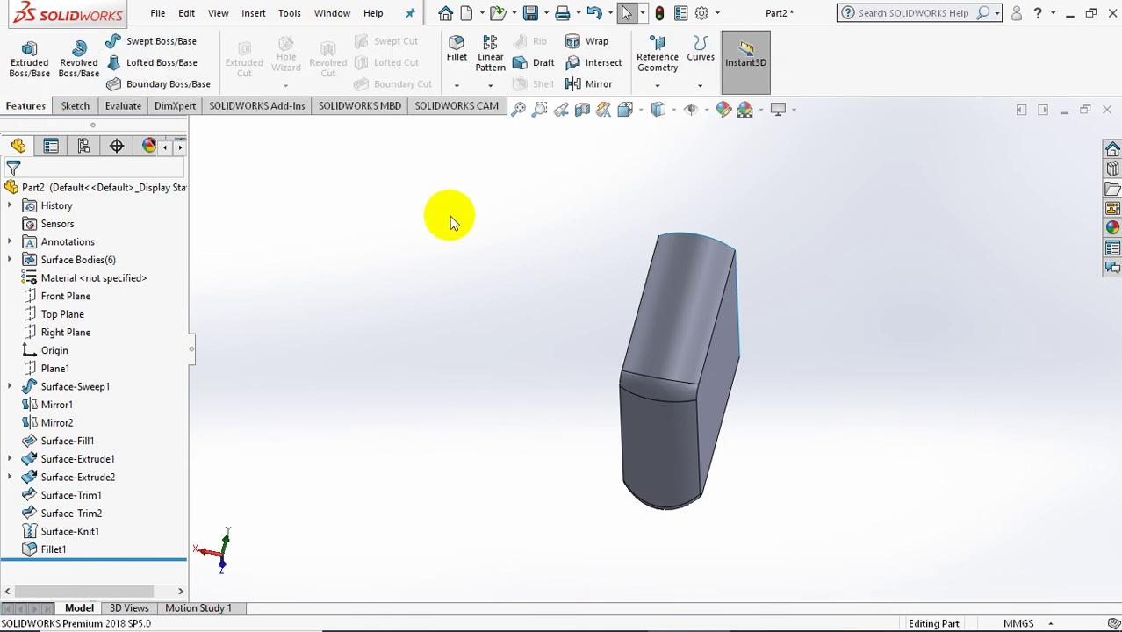
middle_drag(449, 220, 375, 356)
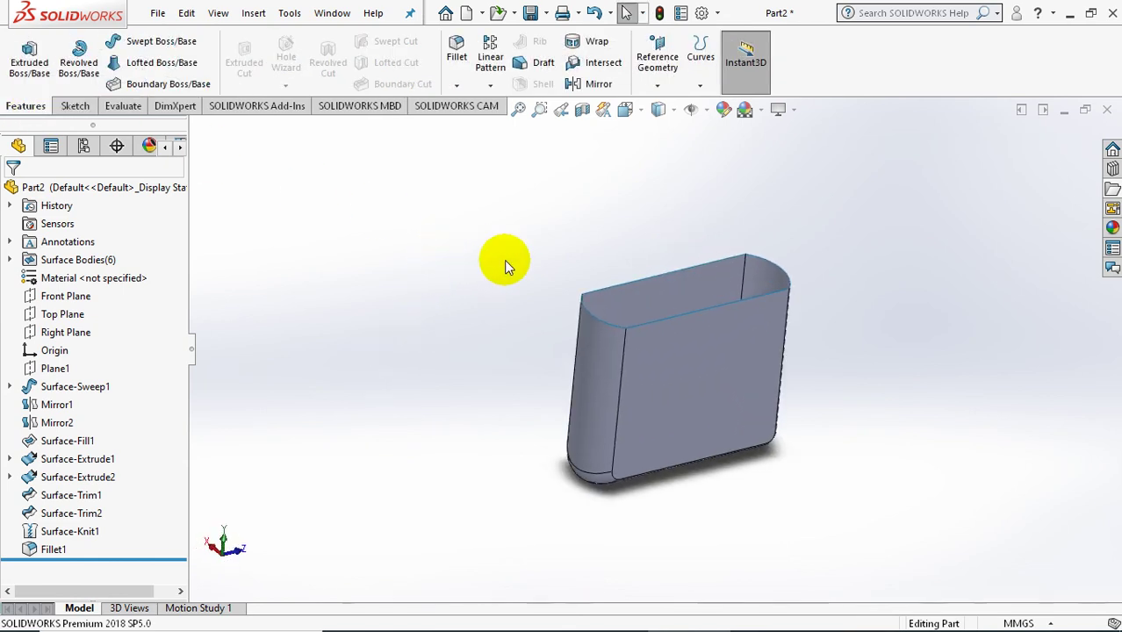
- Start a Linear Pattern along an edge with 10 mm Direction 1 spacing
click(494, 85)
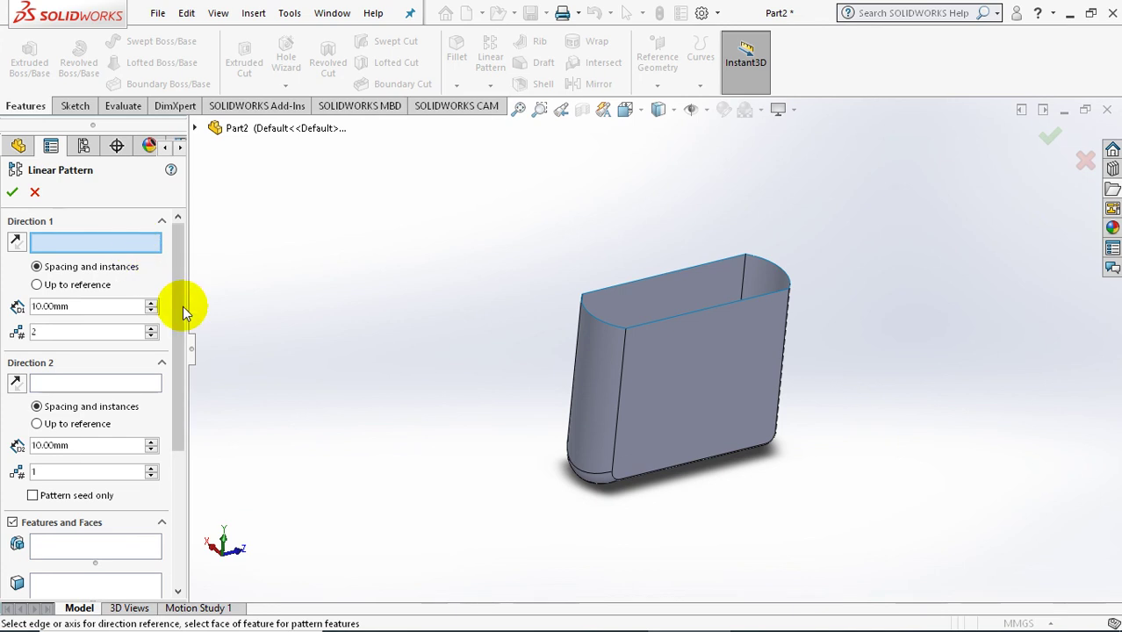
click(196, 128)
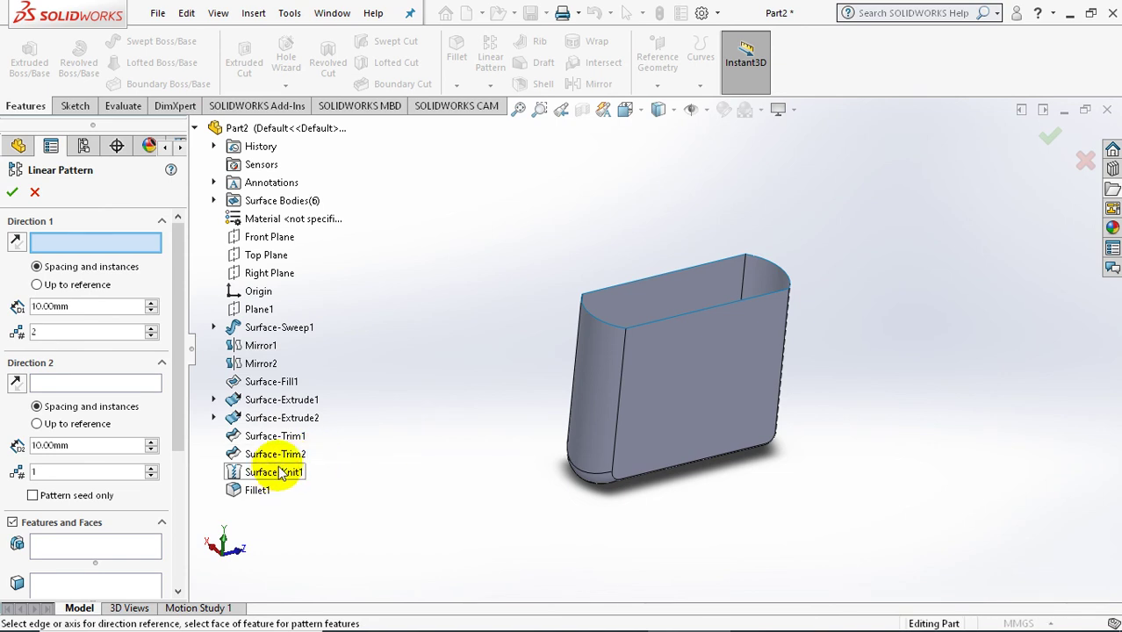
drag(466, 222, 861, 544)
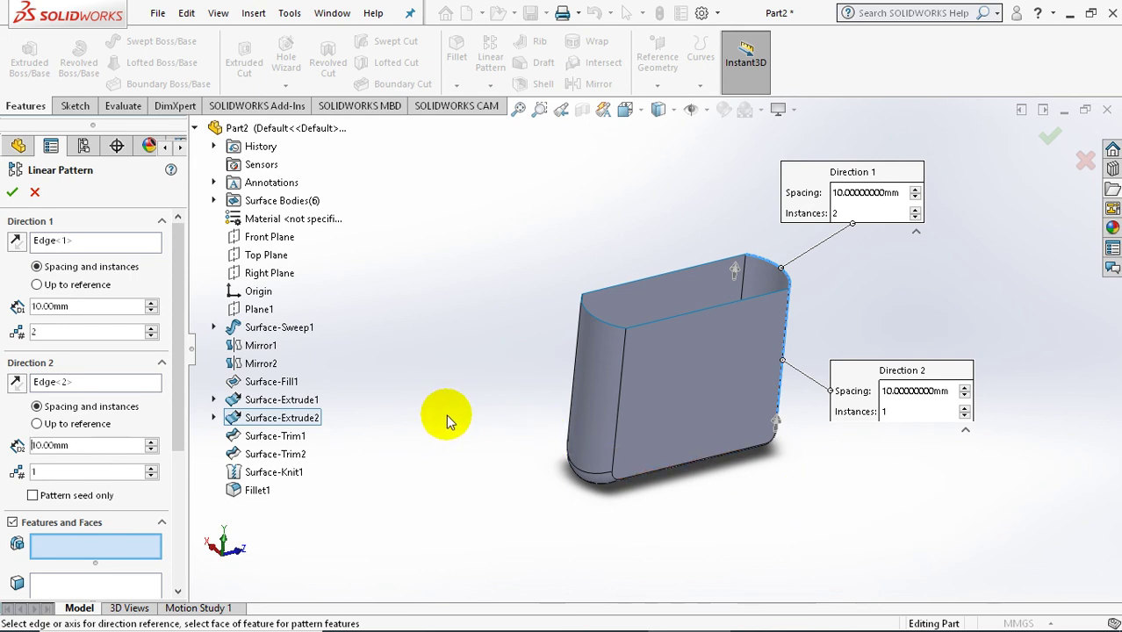
mouse_move(475, 411)
middle_down()
mouse_move(548, 358)
mouse_move(580, 402)
mouse_move(564, 426)
mouse_move(527, 417)
middle_up()
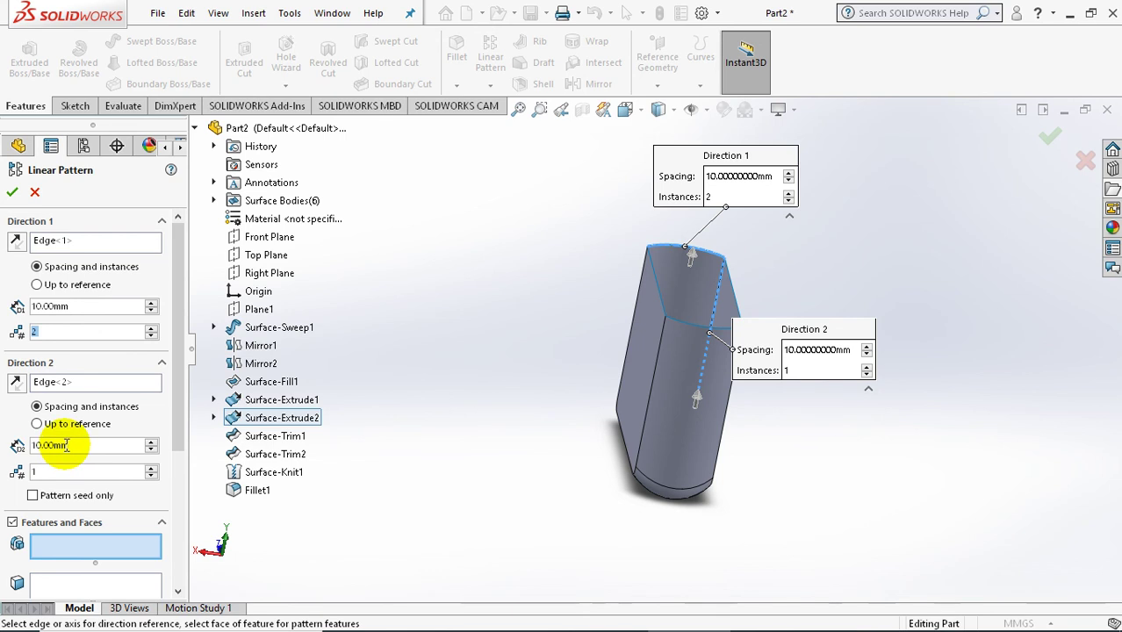
- Set the pattern to 2 instances and clear the Direction 2 edge reference
click(49, 473)
text(2)
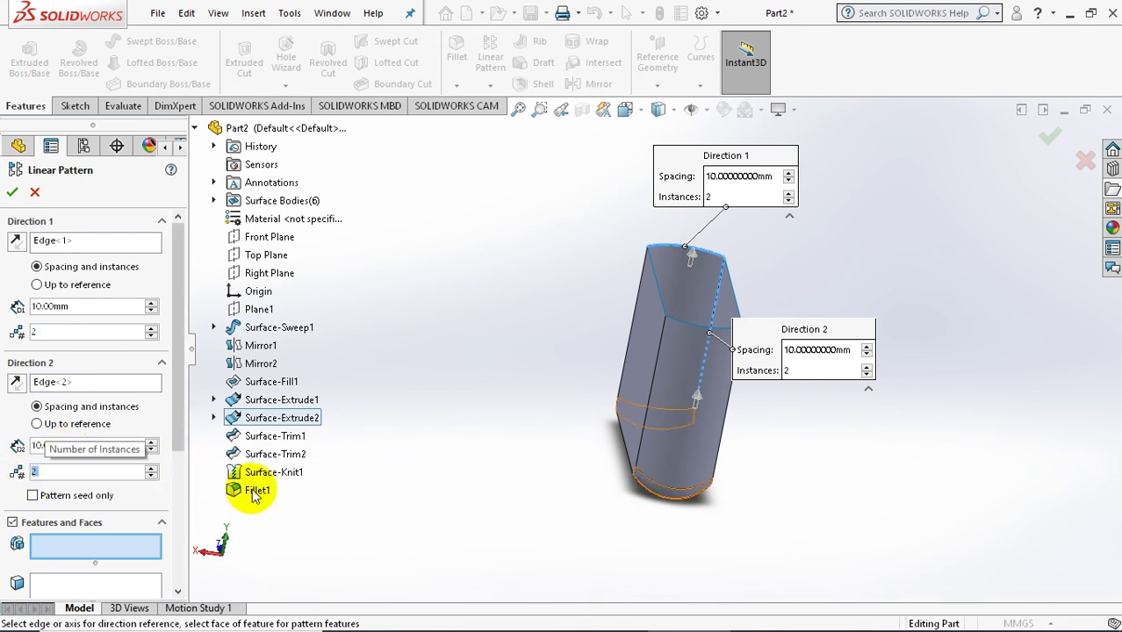
middle_drag(731, 508, 671, 471)
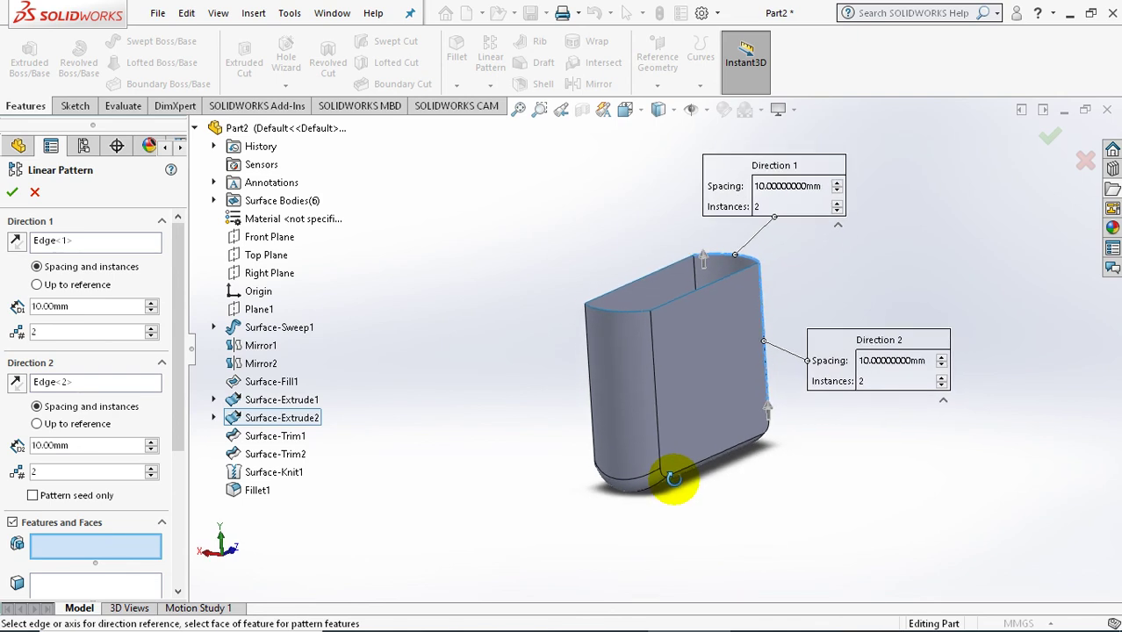
click(88, 382)
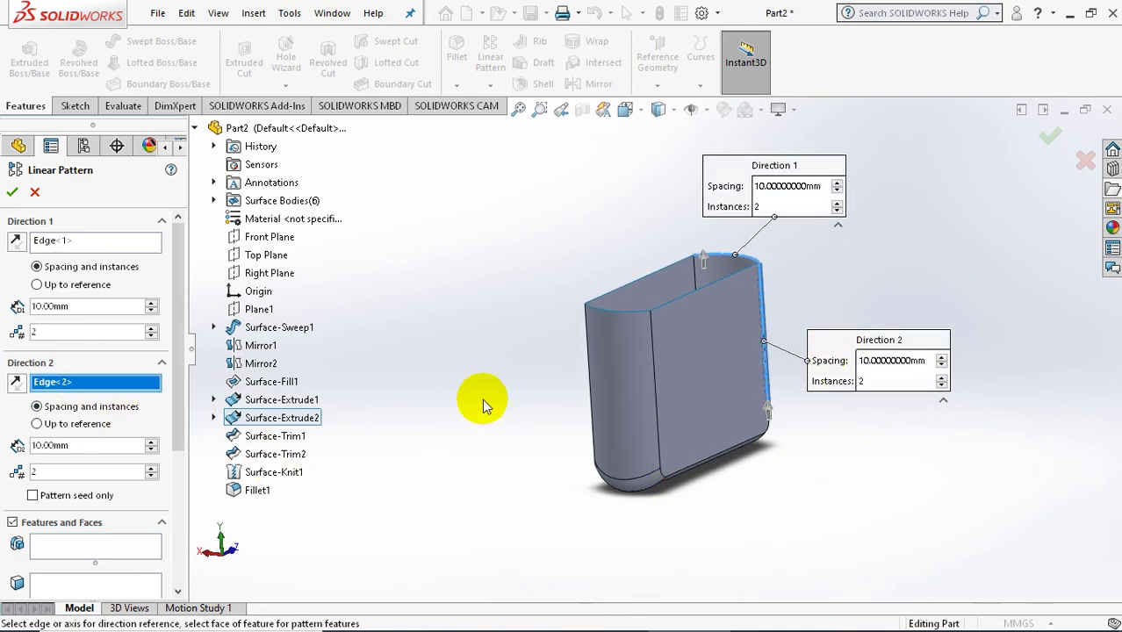
mouse_move(476, 388)
middle_down()
mouse_move(520, 413)
mouse_move(539, 520)
mouse_move(516, 565)
mouse_move(541, 577)
mouse_move(521, 458)
middle_up()
click(147, 386)
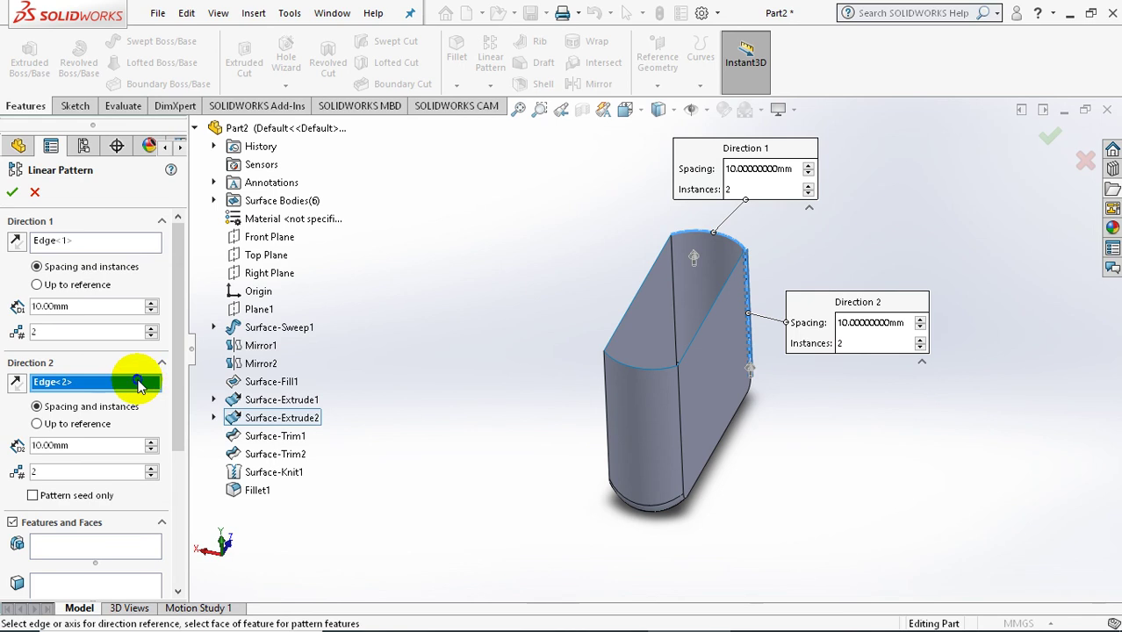
right_click(139, 387)
click(180, 391)
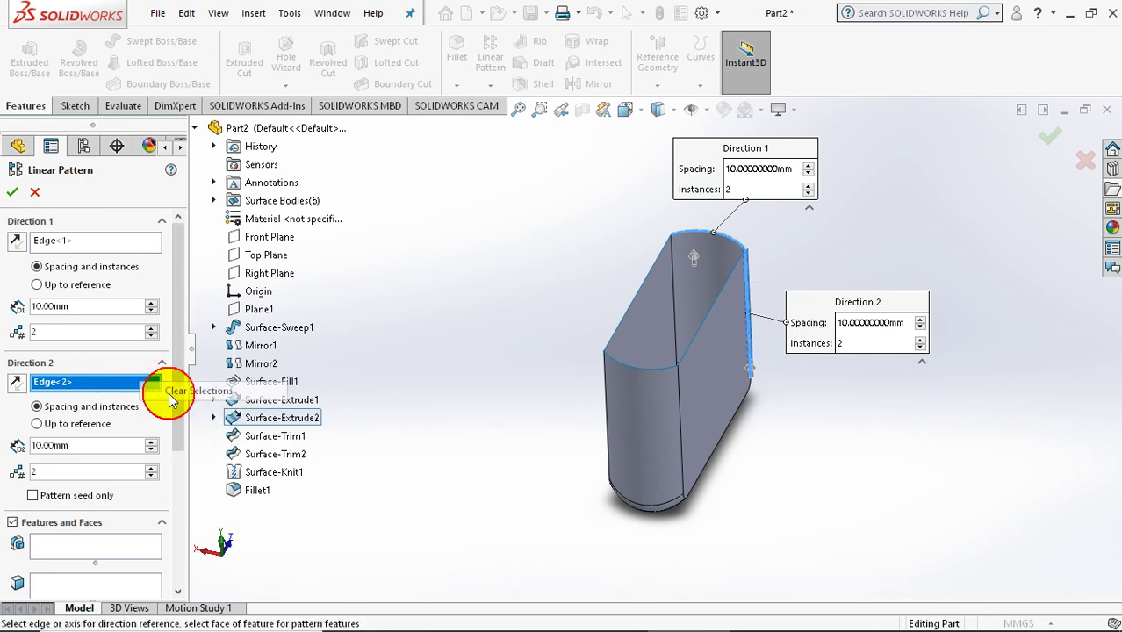
click(83, 242)
- Replace the Direction 1 edge with a vertical edge of the part
right_click(82, 245)
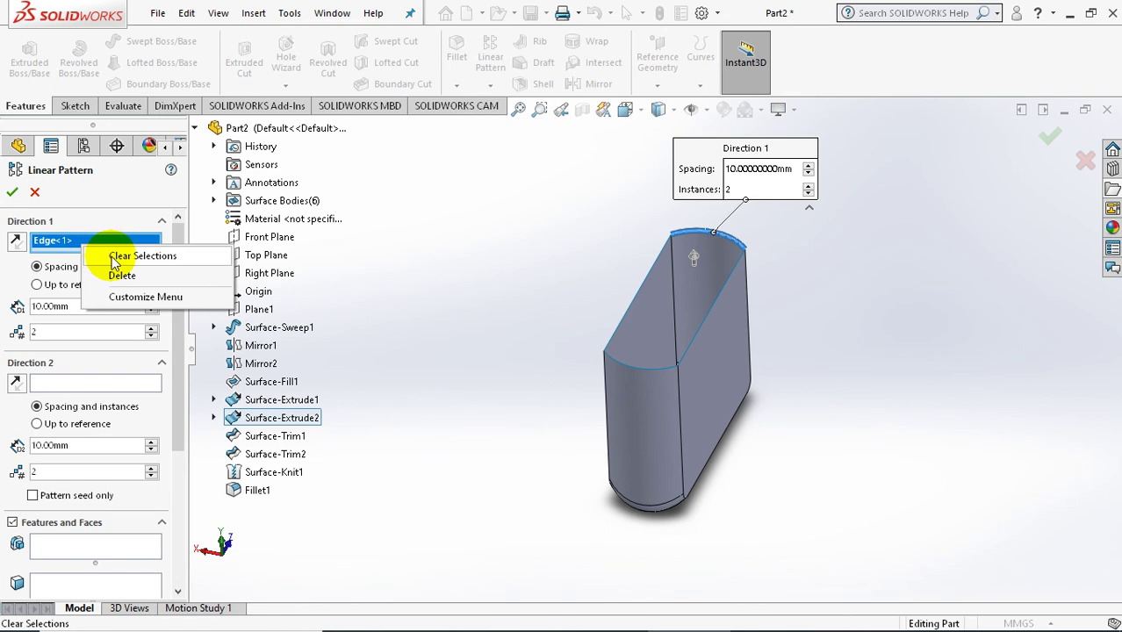
click(112, 256)
mouse_move(431, 325)
middle_down()
mouse_move(453, 412)
mouse_move(441, 371)
middle_up()
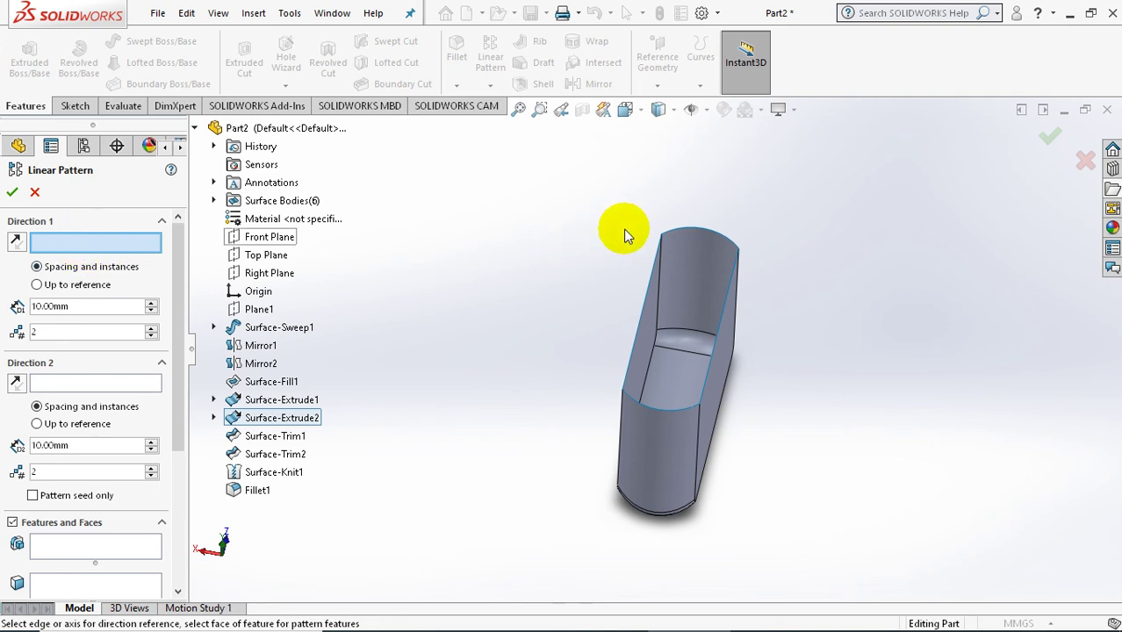
click(652, 271)
mouse_move(573, 365)
middle_down()
mouse_move(619, 314)
mouse_move(602, 321)
middle_up()
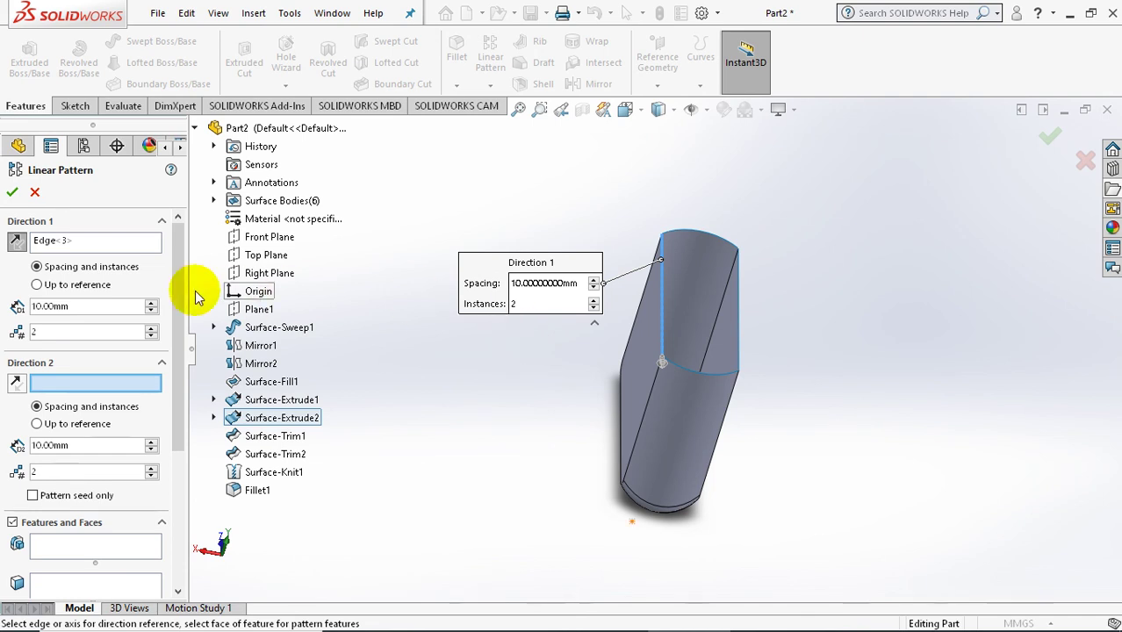
- Clear Edge<3> from Direction 1 and check Surface-Fill1's options for Show
click(79, 243)
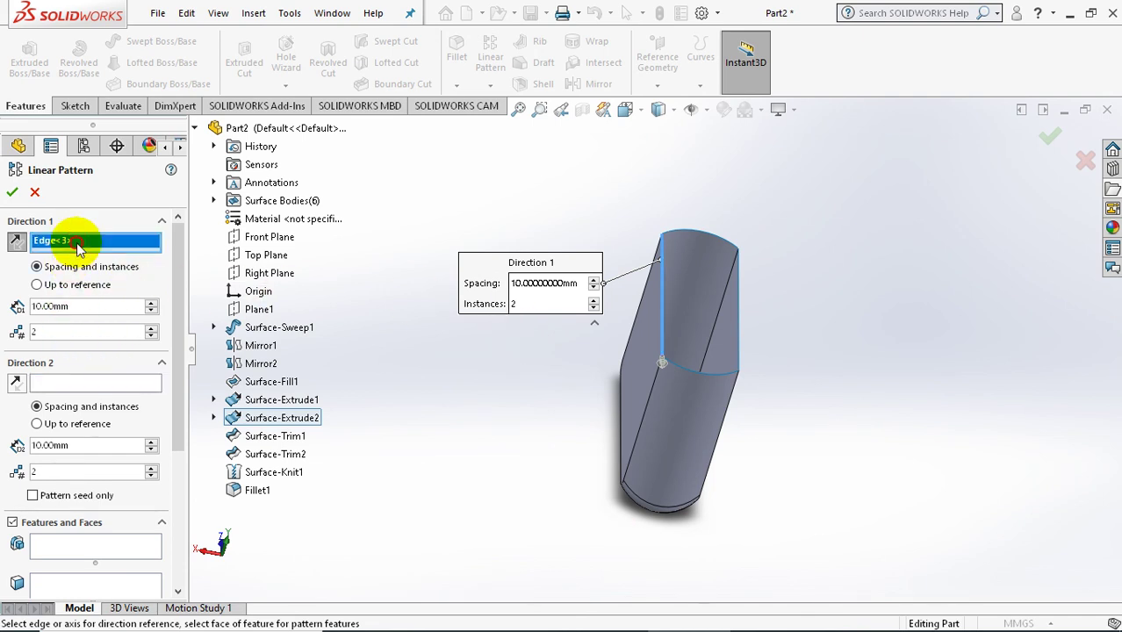
right_click(78, 245)
click(114, 255)
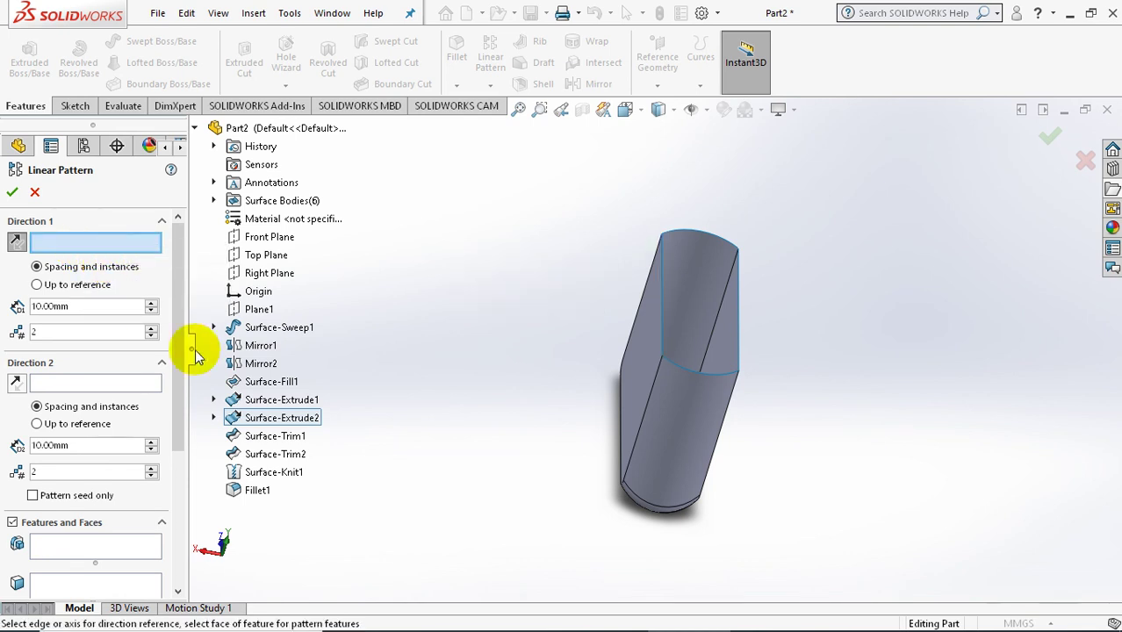
right_click(279, 385)
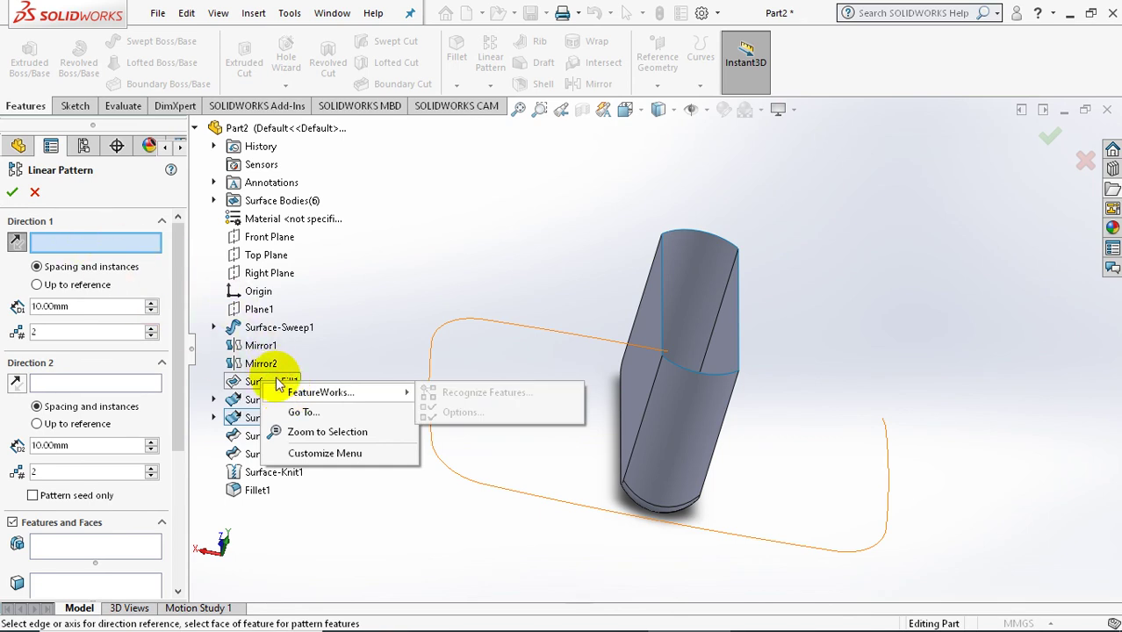
click(34, 194)
- Cancel the linear pattern and show the hidden Surface-Fill1 base plate again
click(34, 194)
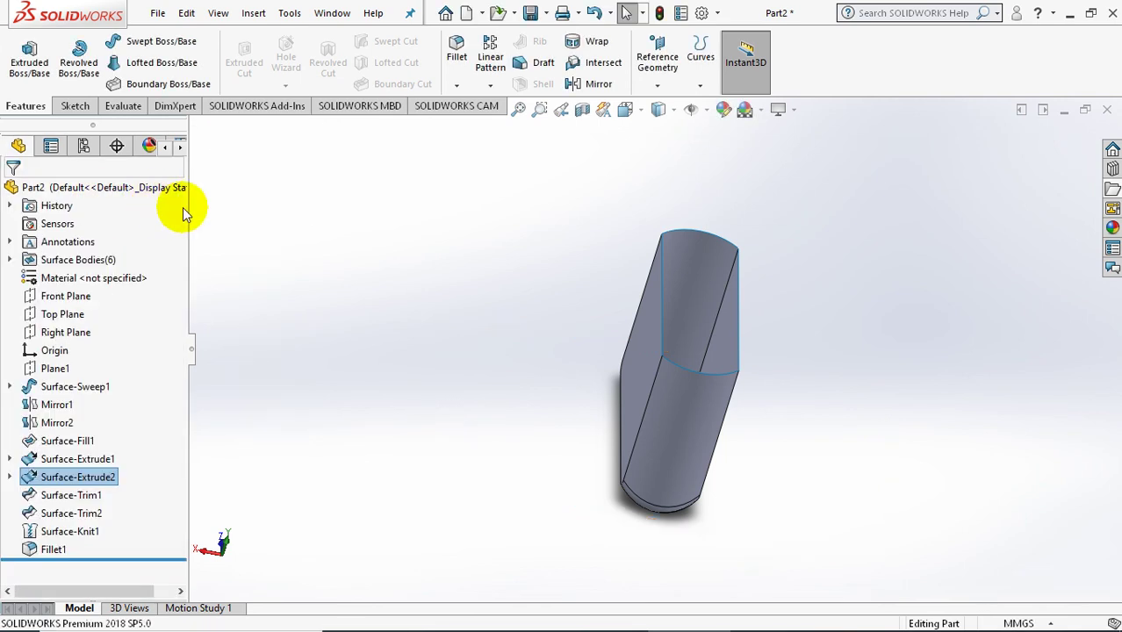
click(81, 441)
right_click(84, 441)
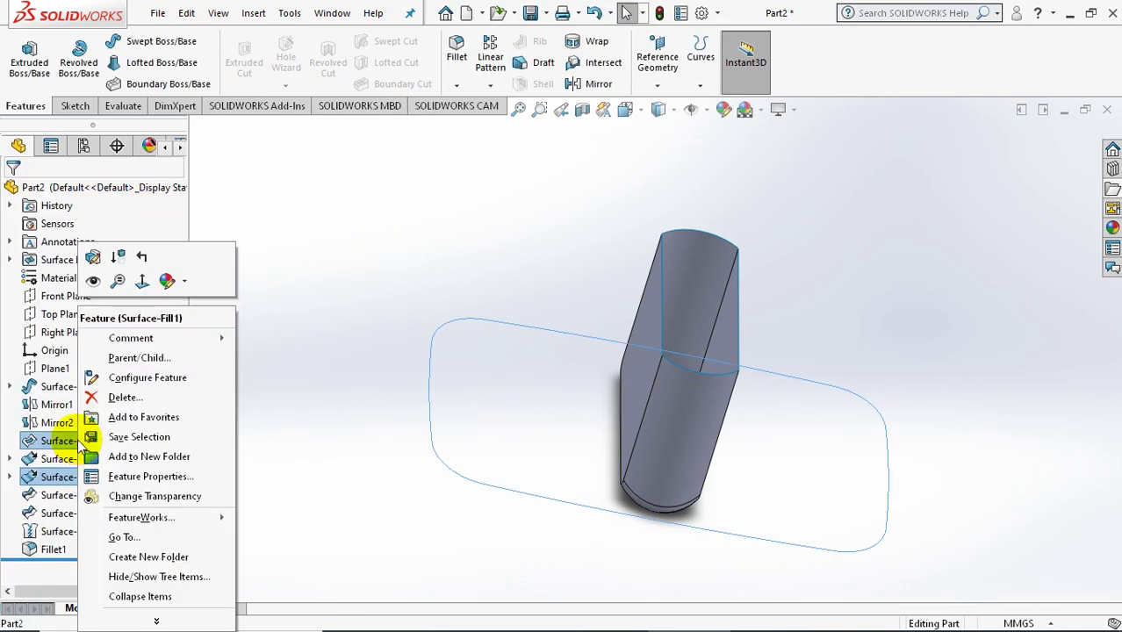
click(94, 281)
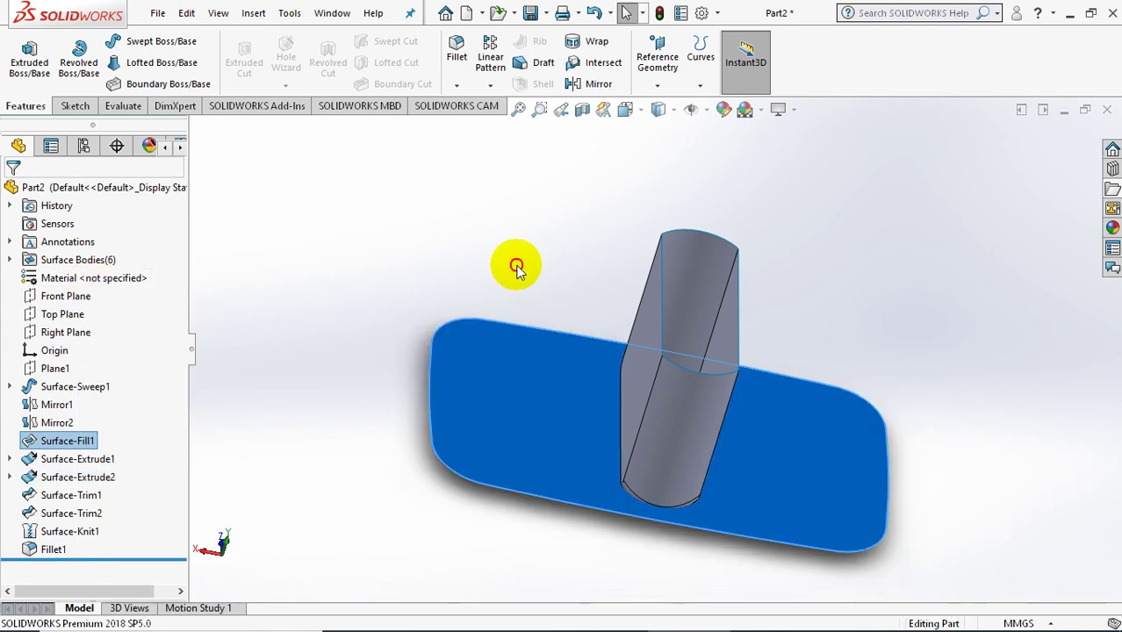
click(513, 268)
mouse_move(514, 271)
middle_down()
mouse_move(494, 299)
mouse_move(499, 321)
mouse_move(509, 281)
middle_up()
middle_drag(504, 291, 494, 290)
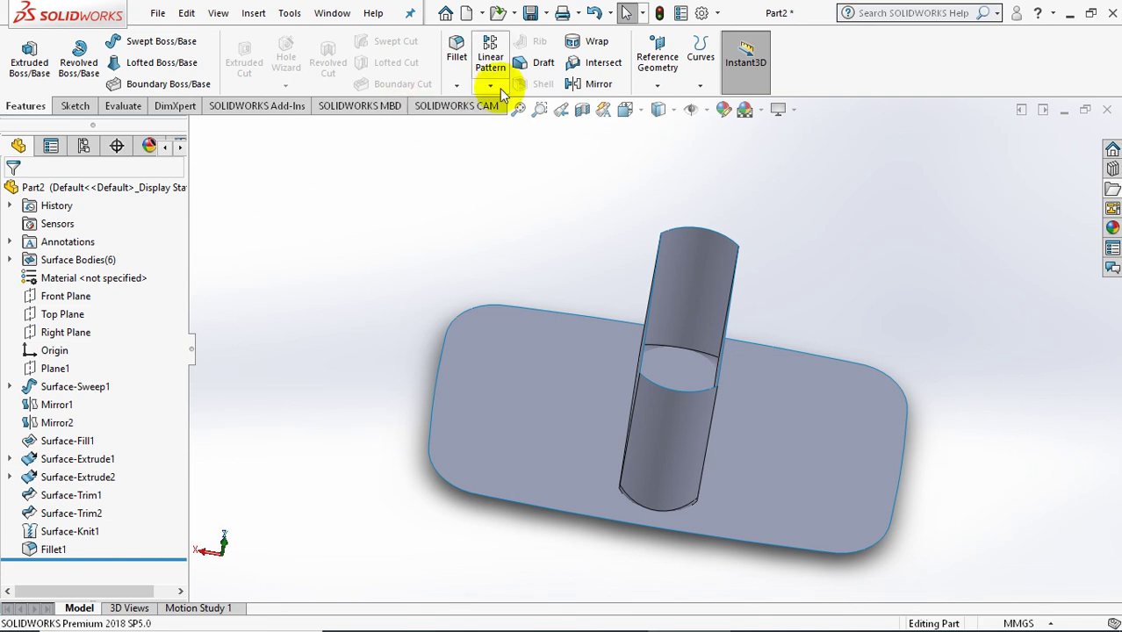
click(492, 53)
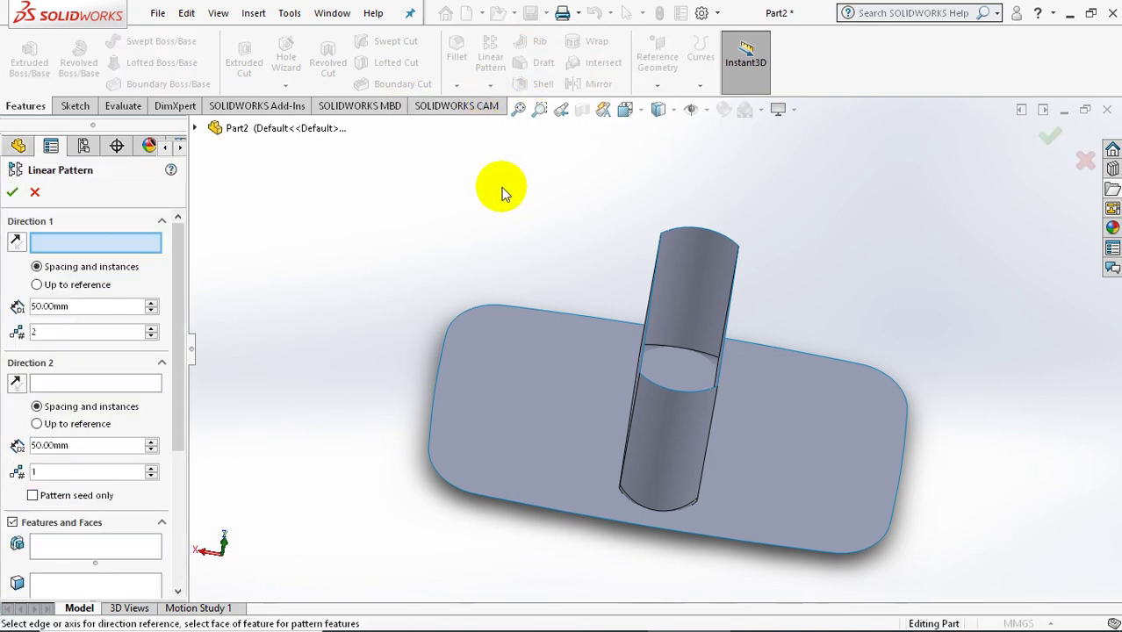
click(660, 405)
mouse_move(613, 354)
middle_down()
mouse_move(644, 321)
mouse_move(465, 312)
middle_up()
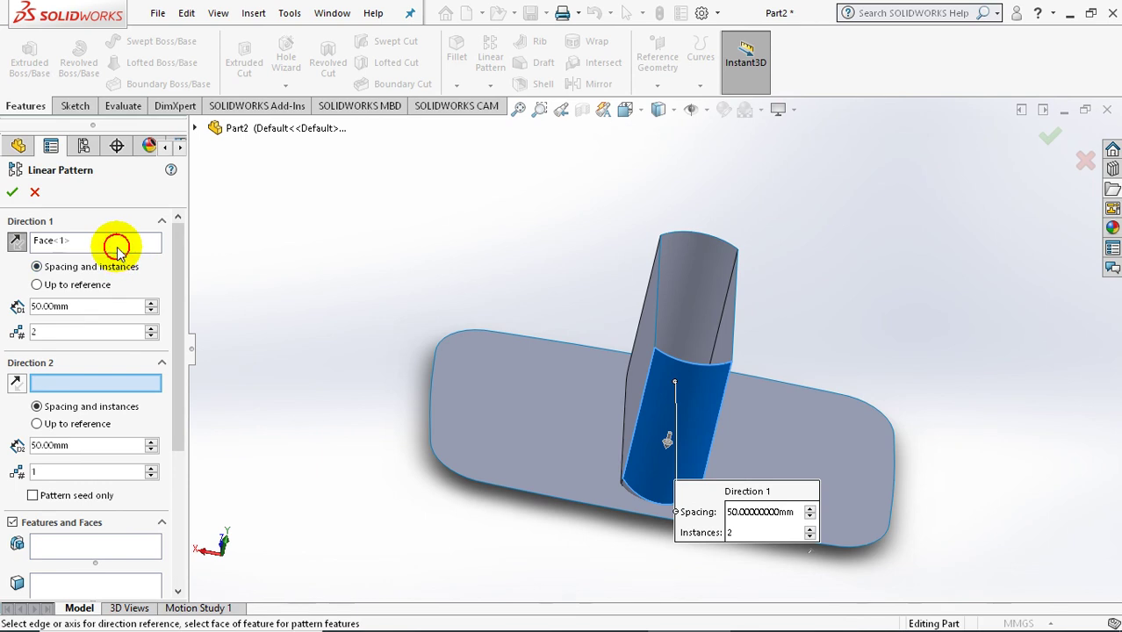
click(37, 285)
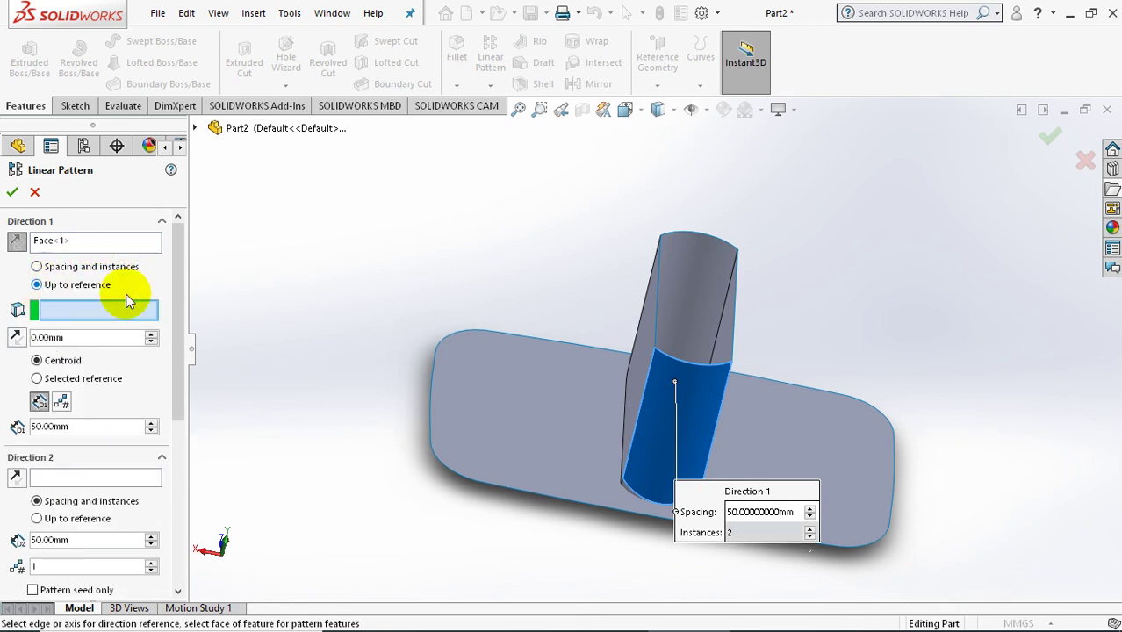
middle_drag(325, 313, 243, 306)
middle_drag(508, 344, 546, 360)
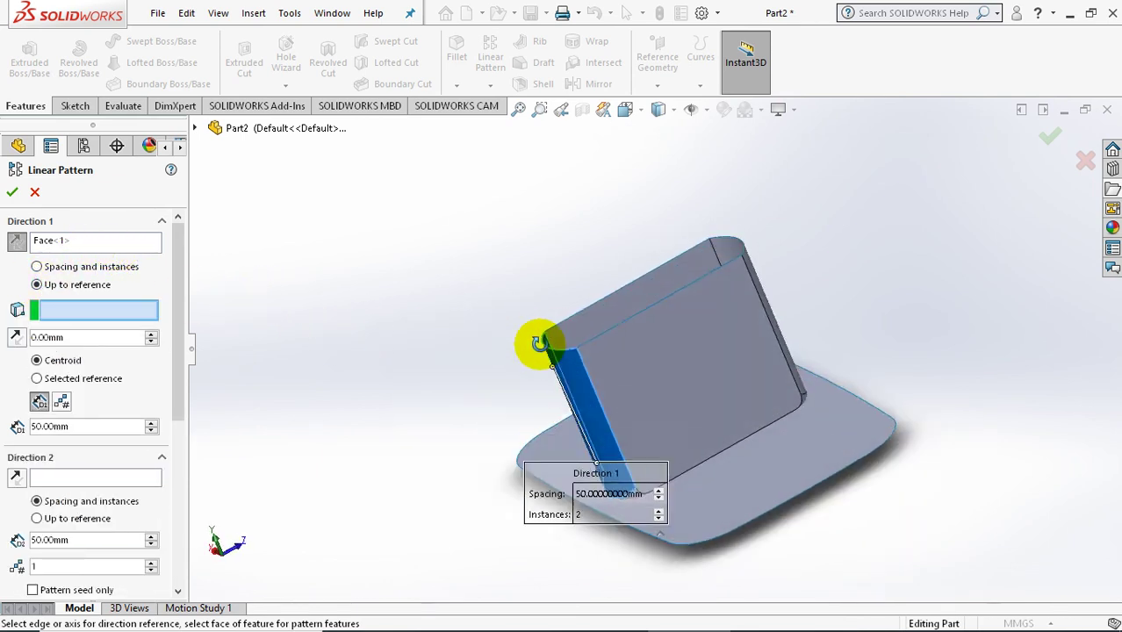
click(552, 343)
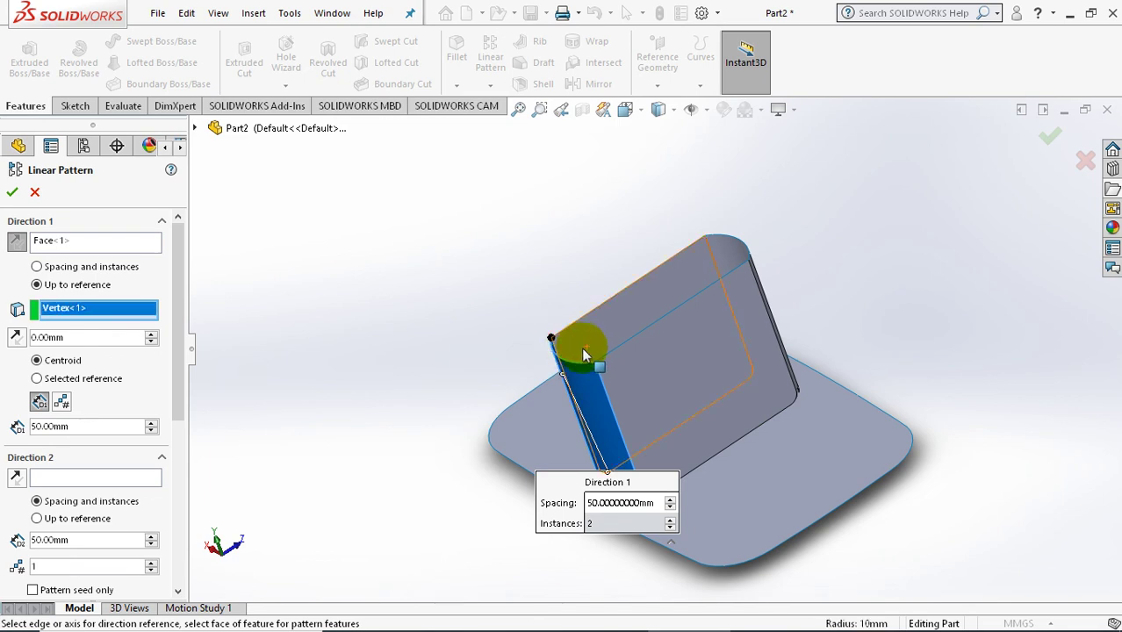
click(548, 339)
mouse_move(548, 339)
middle_down()
mouse_move(508, 332)
mouse_move(516, 362)
mouse_move(502, 328)
middle_up()
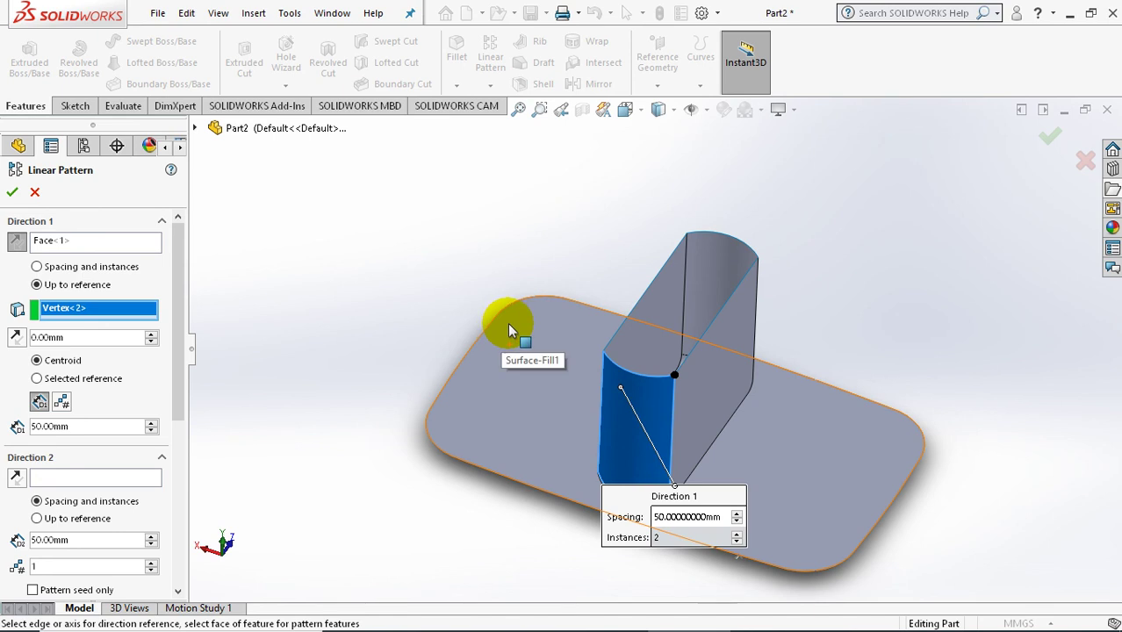
key(Escape)
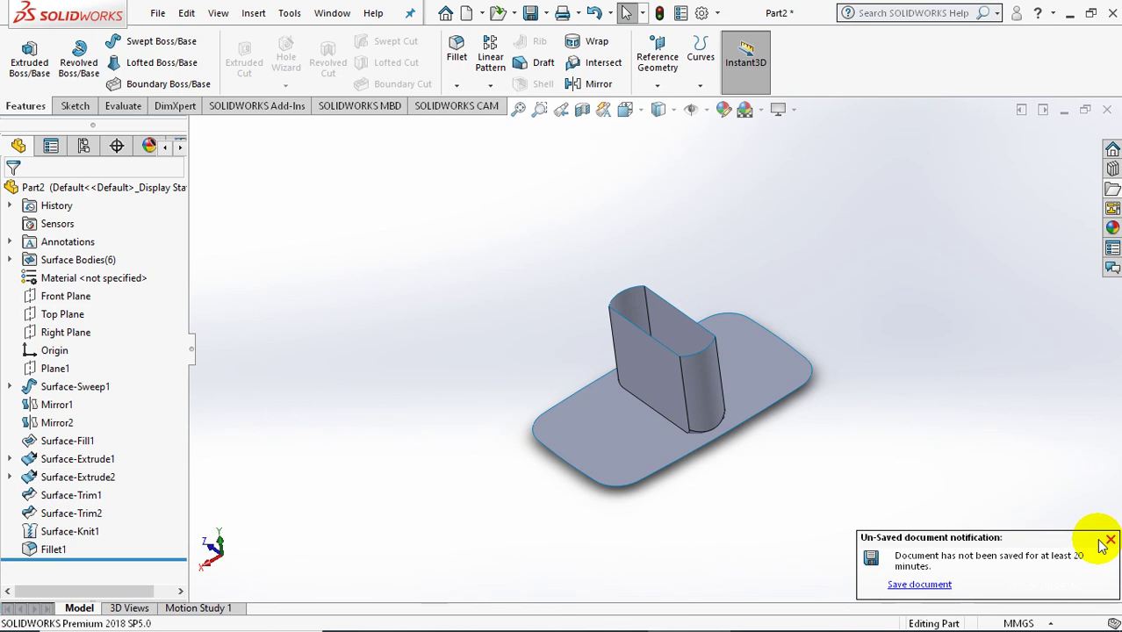
- Create LPattern1, copying the Fillet1 slot body 25 mm along the slot's flat face
click(1109, 539)
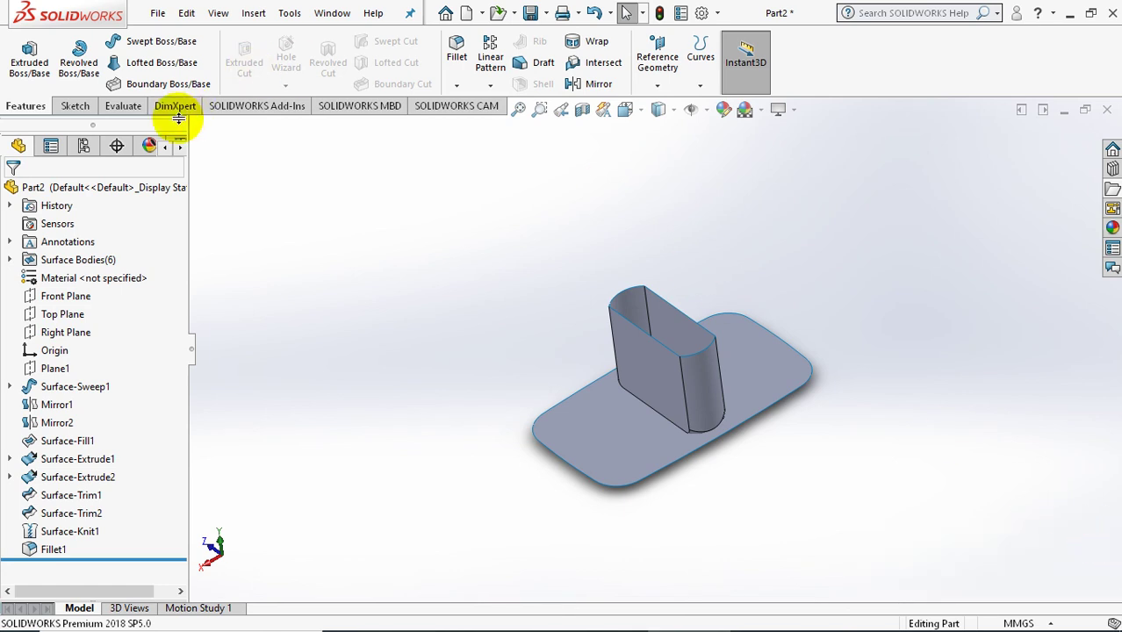
click(515, 68)
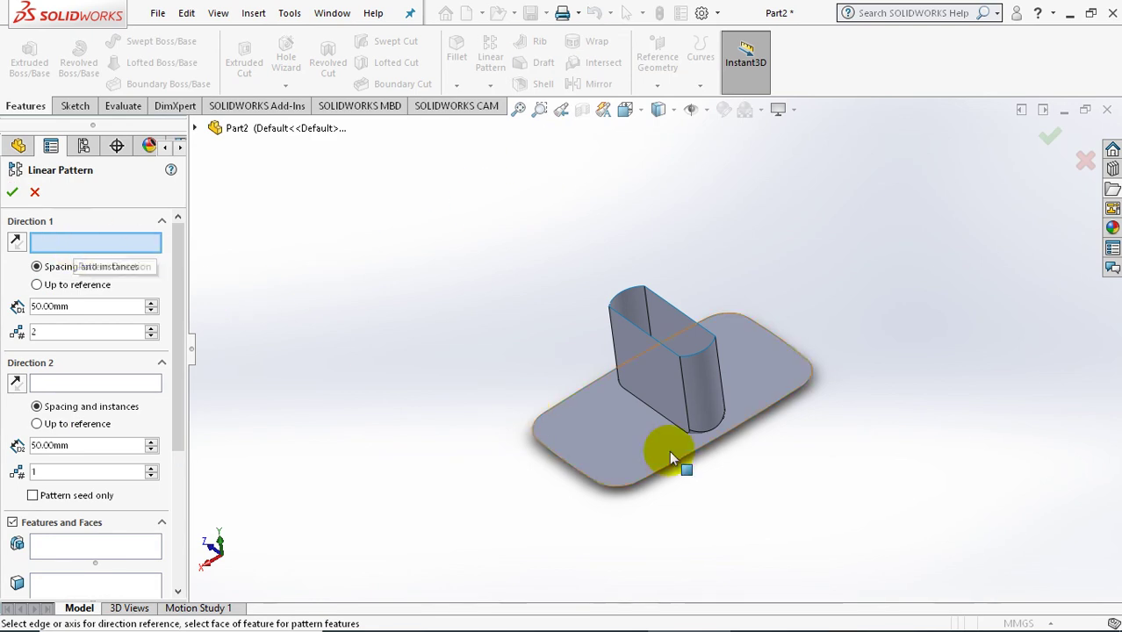
click(651, 374)
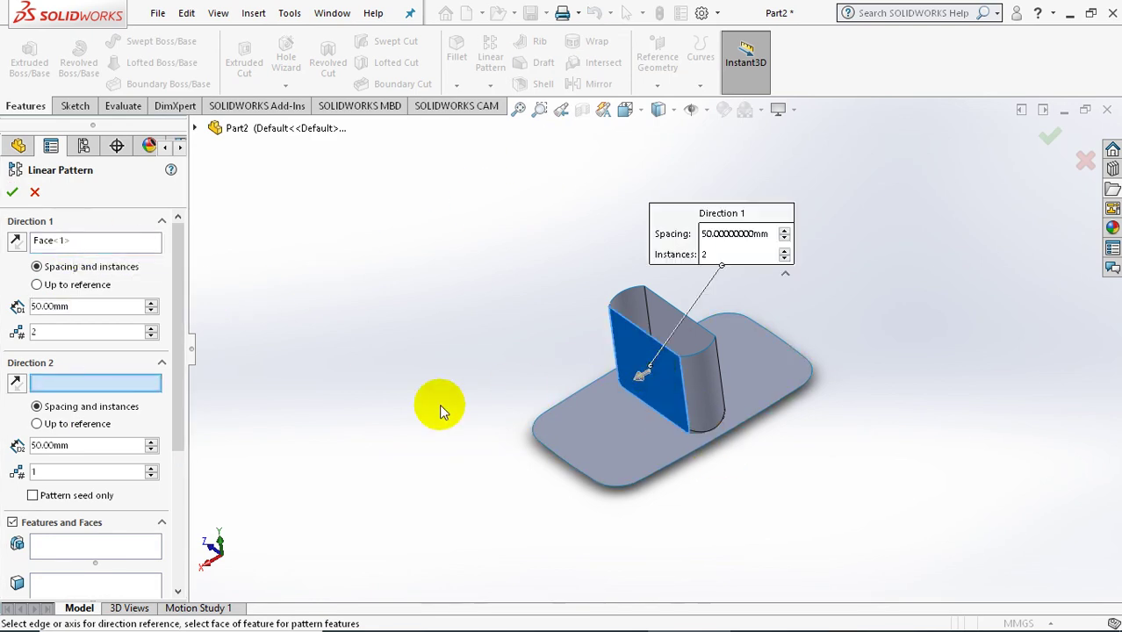
drag(180, 372, 193, 475)
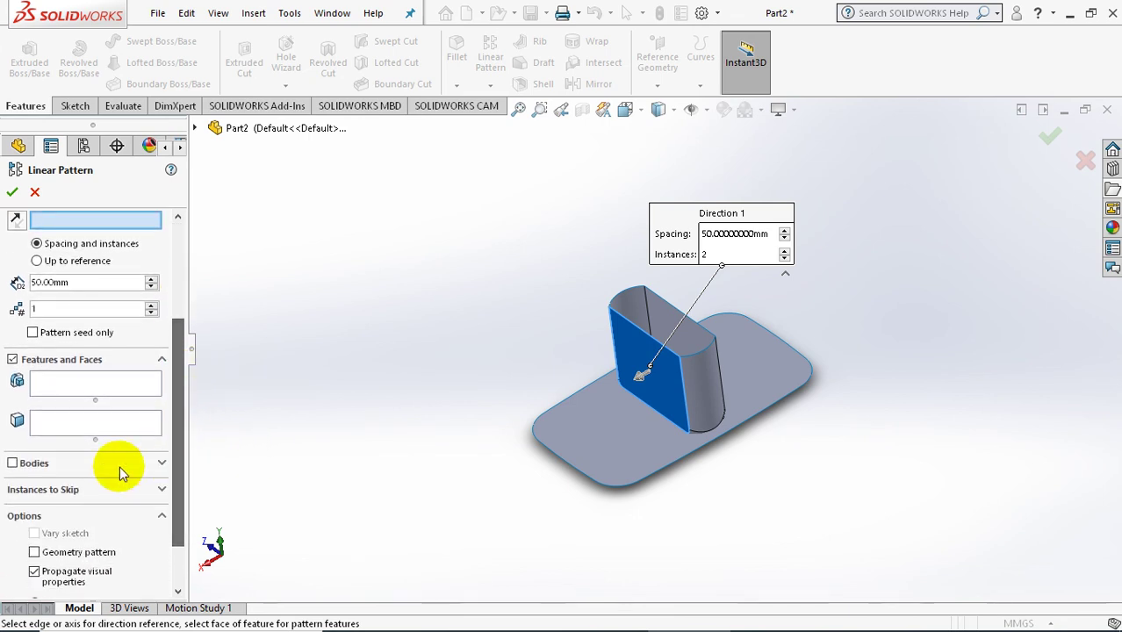
click(13, 462)
click(703, 390)
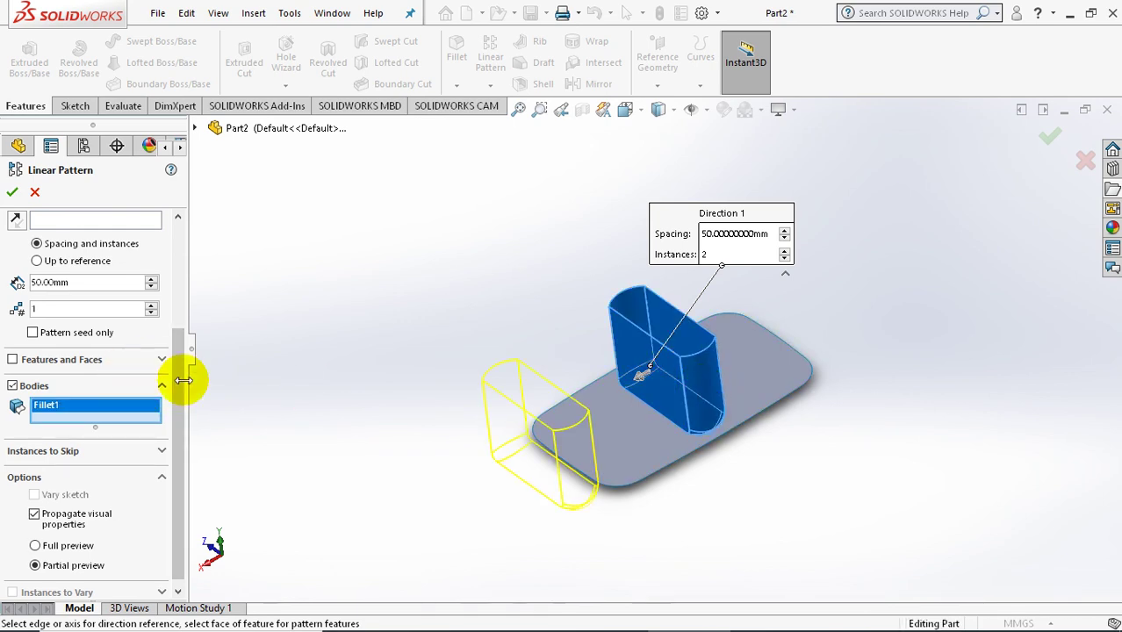
drag(182, 391, 193, 293)
drag(75, 296, 25, 295)
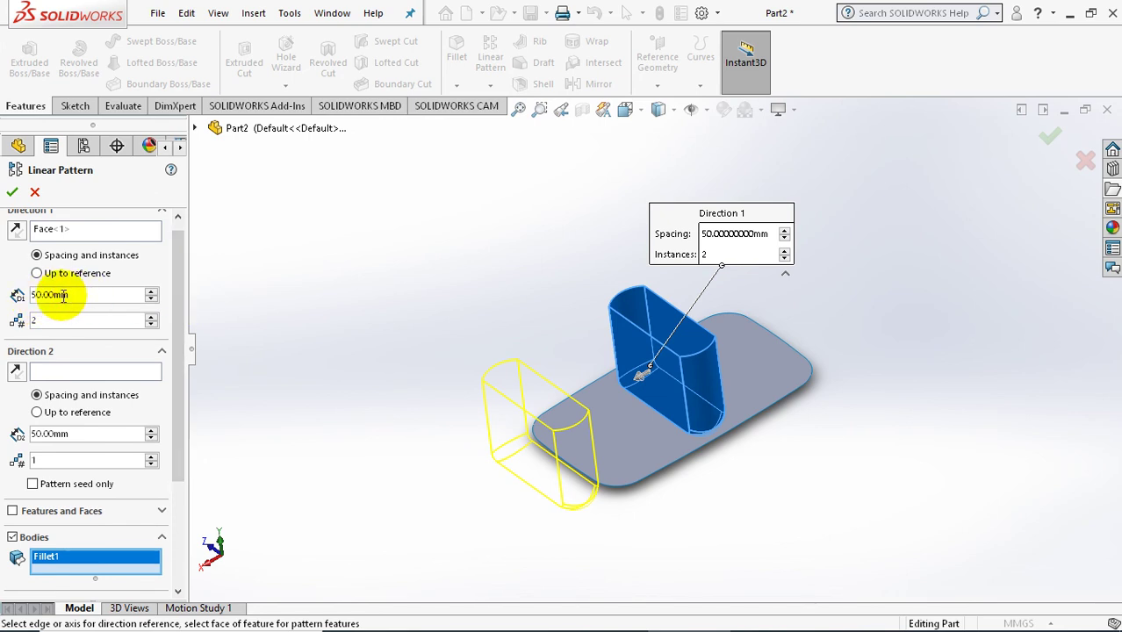
text(25)
key(Return)
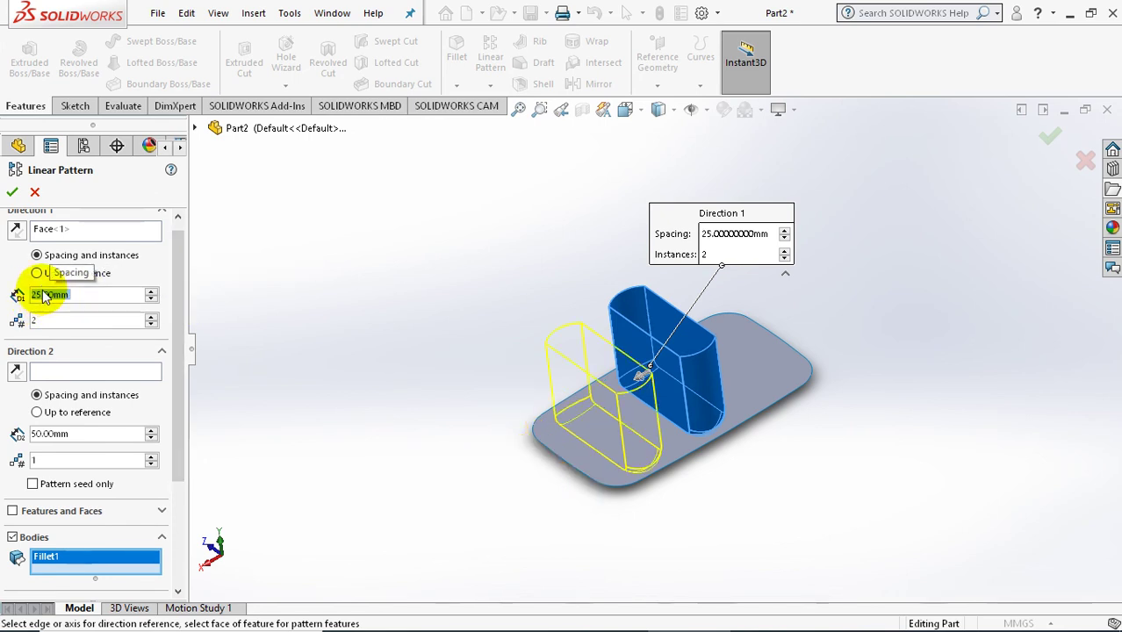
click(12, 191)
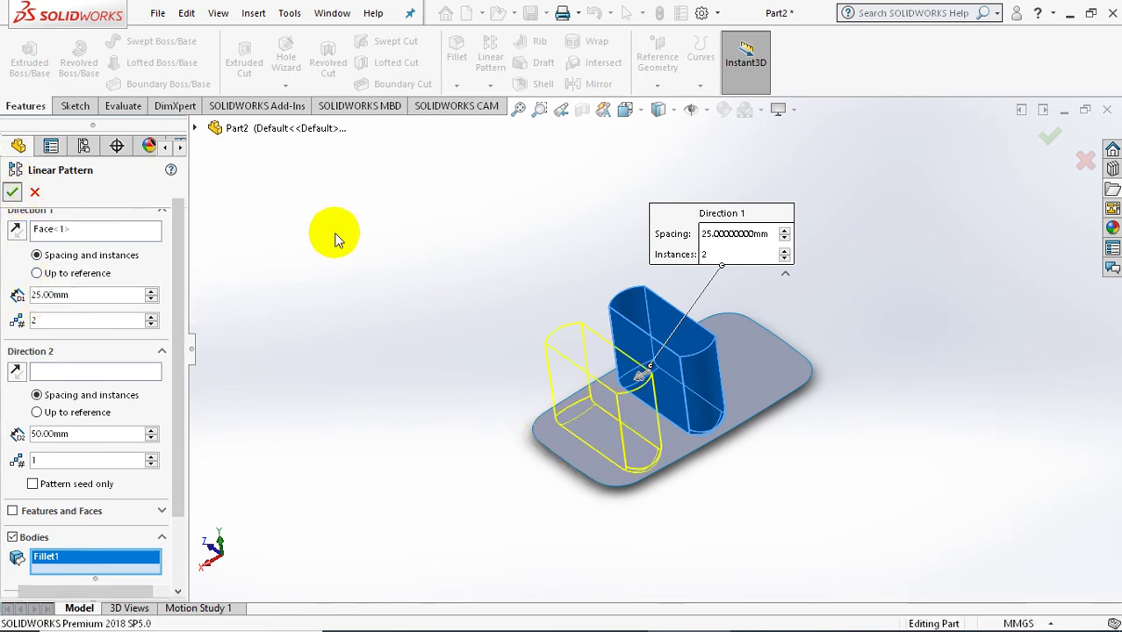
middle_drag(466, 255, 782, 315)
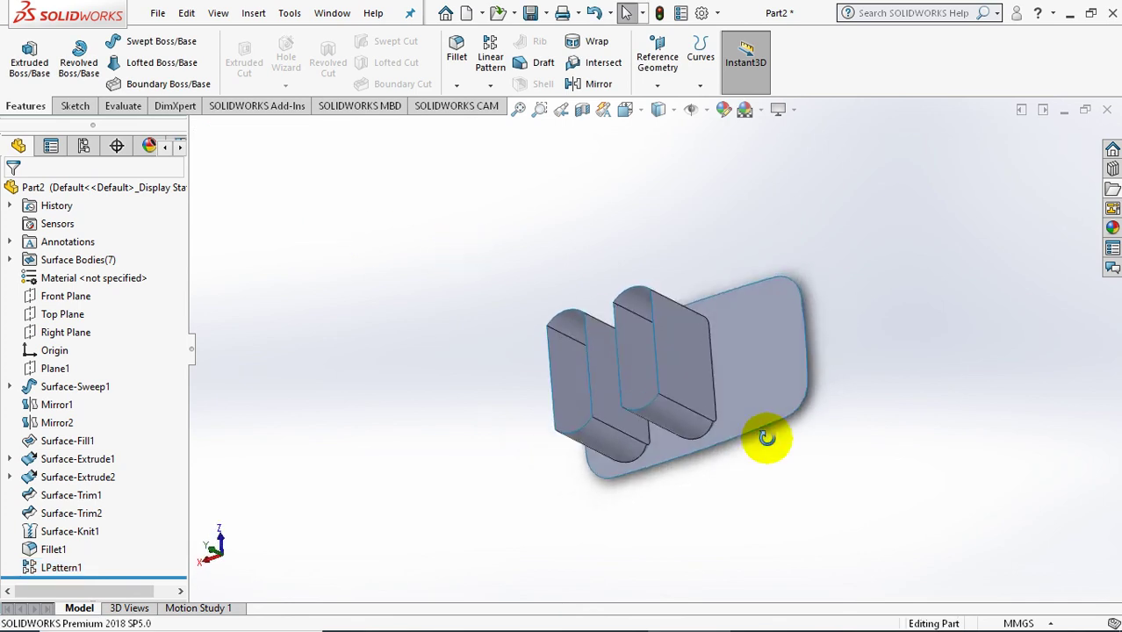
- Pattern the slot body again along the second slot's side face for a third slot
click(497, 74)
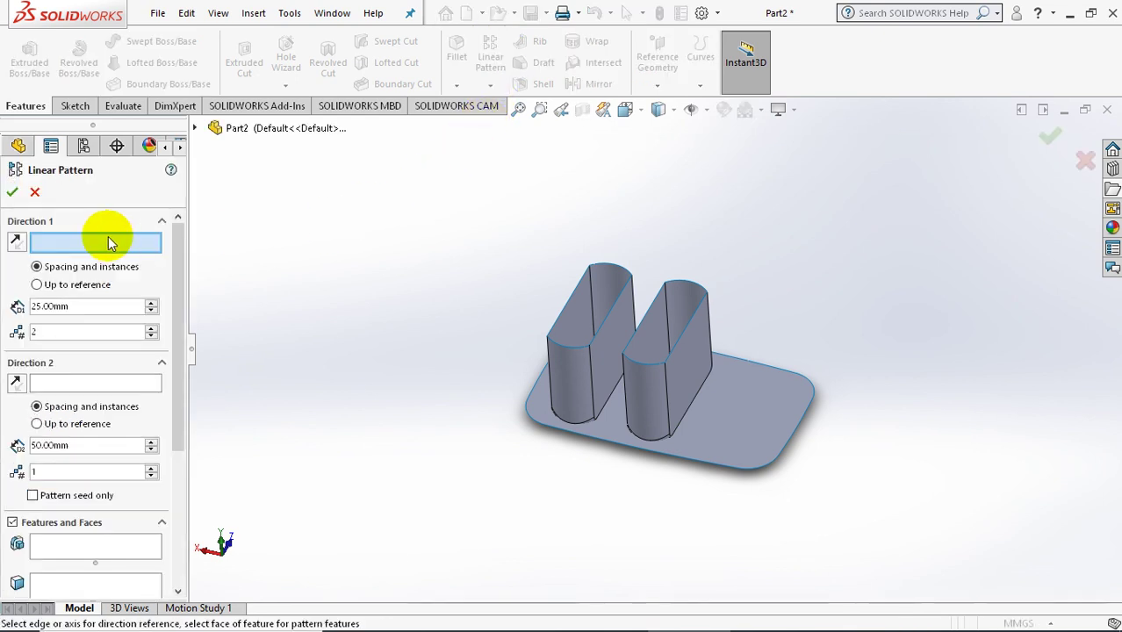
click(688, 362)
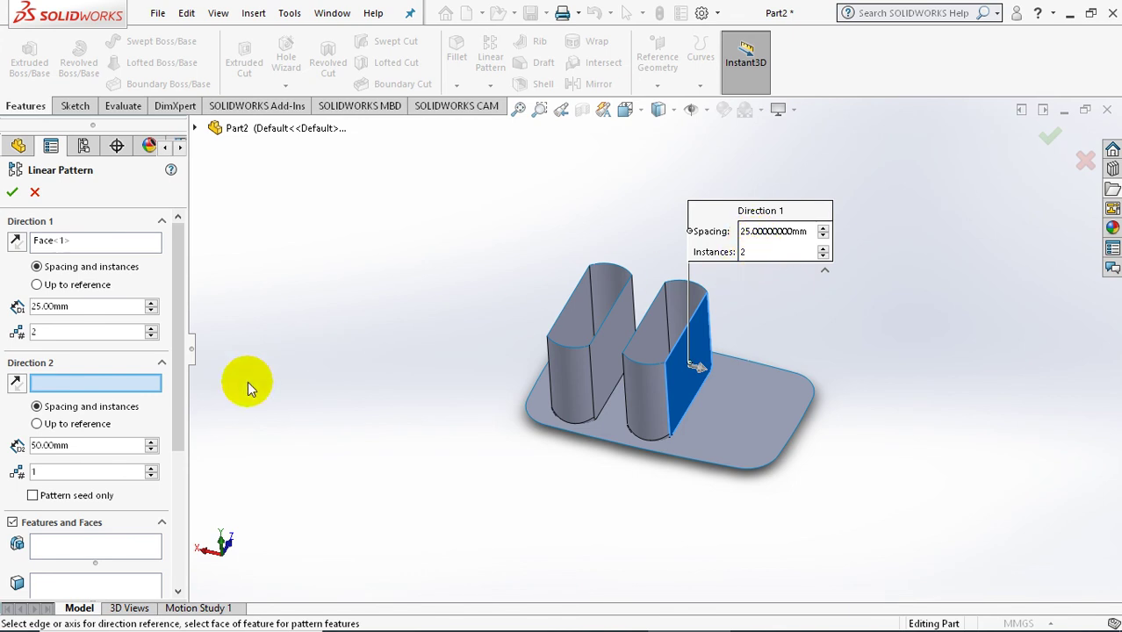
drag(178, 427, 180, 532)
click(12, 451)
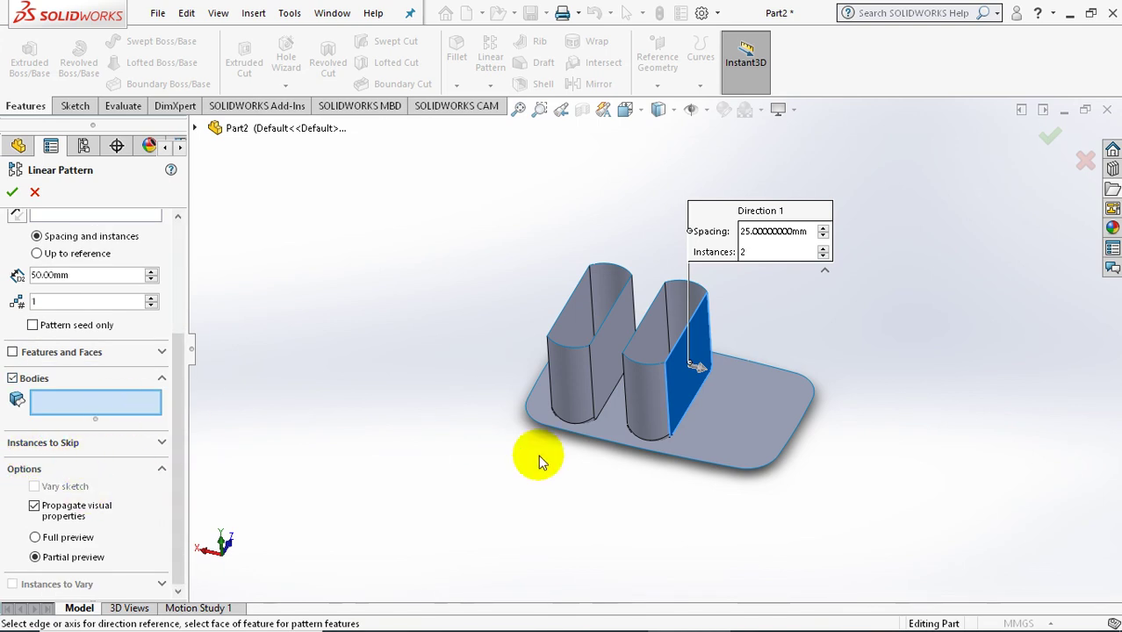
click(650, 401)
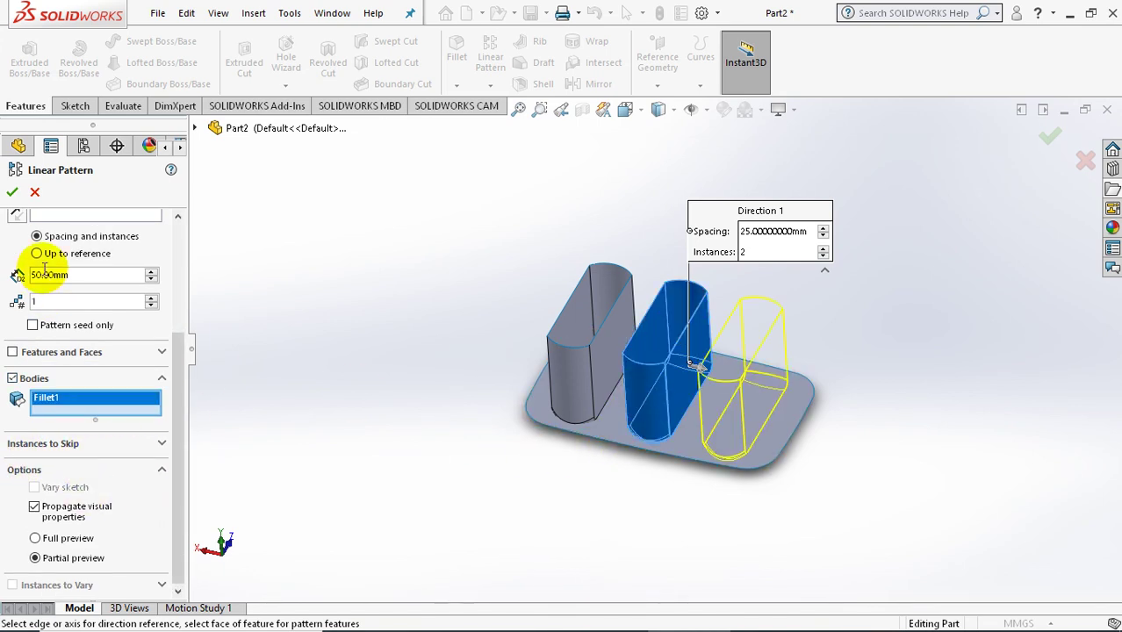
click(12, 192)
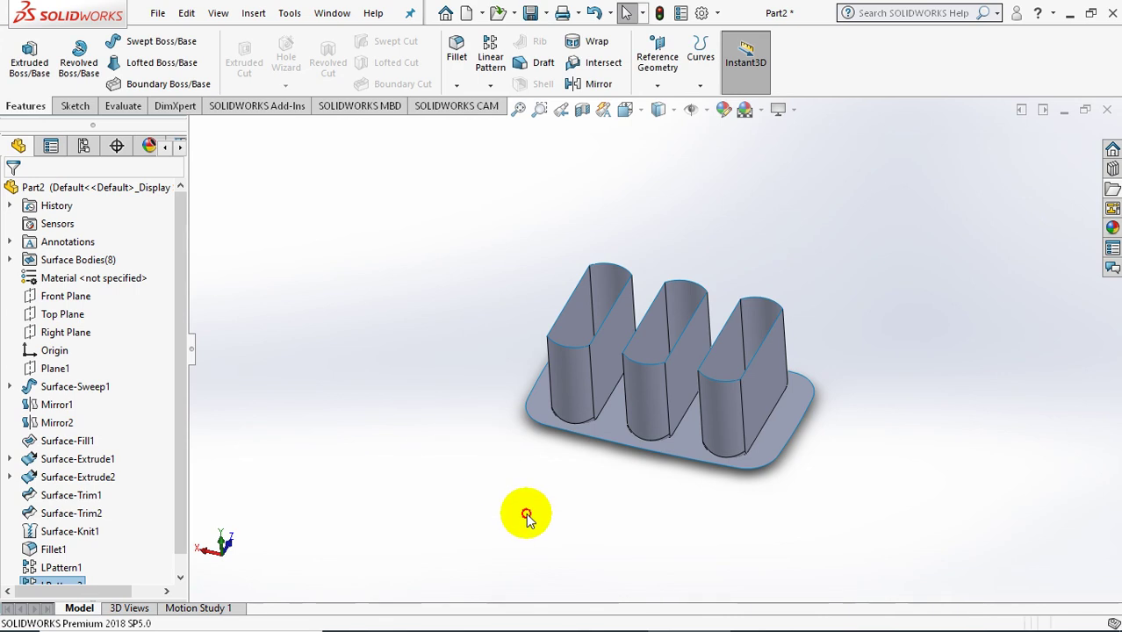
- Start a Trim Surface using the base surface Surface-Fill1 as the trim tool
middle_drag(615, 503, 632, 576)
scroll(649, 558, down, 3)
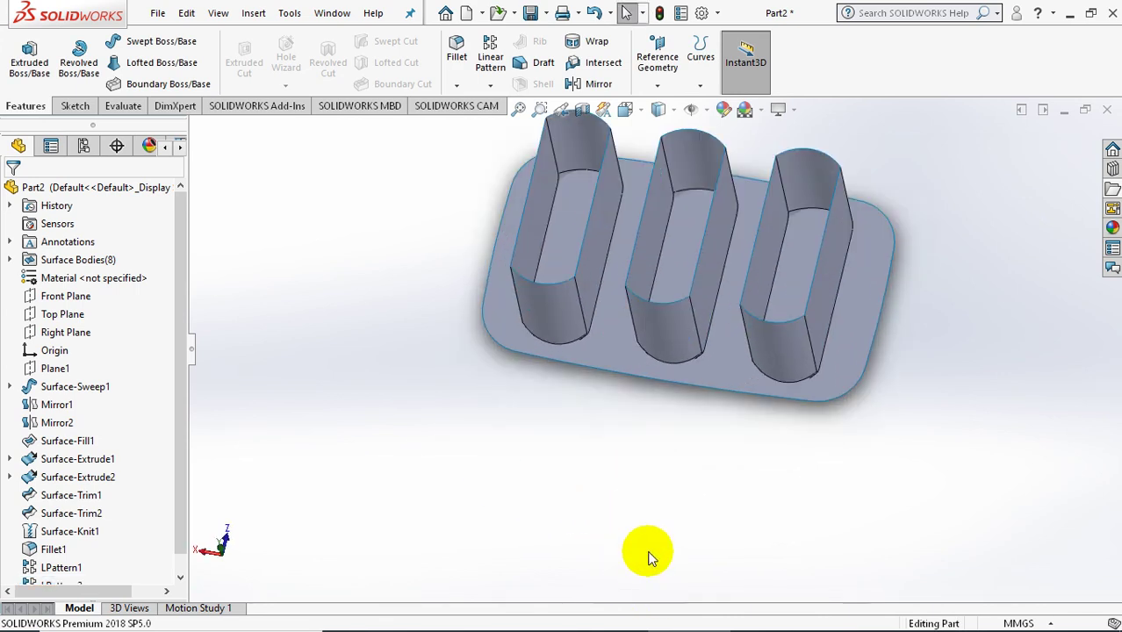
click(258, 14)
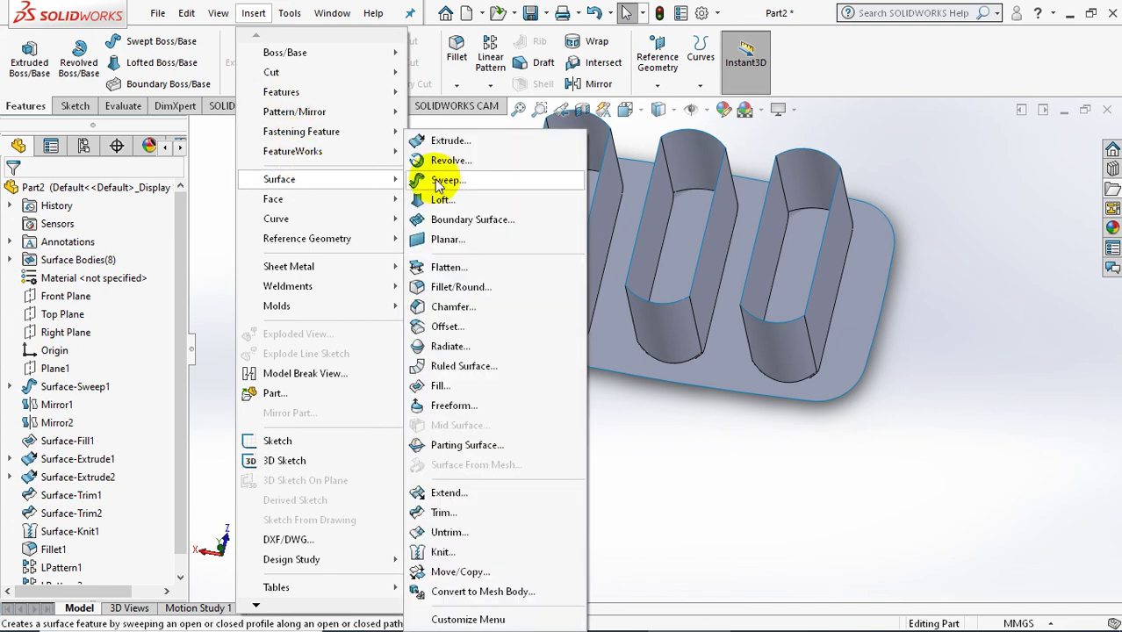
click(437, 511)
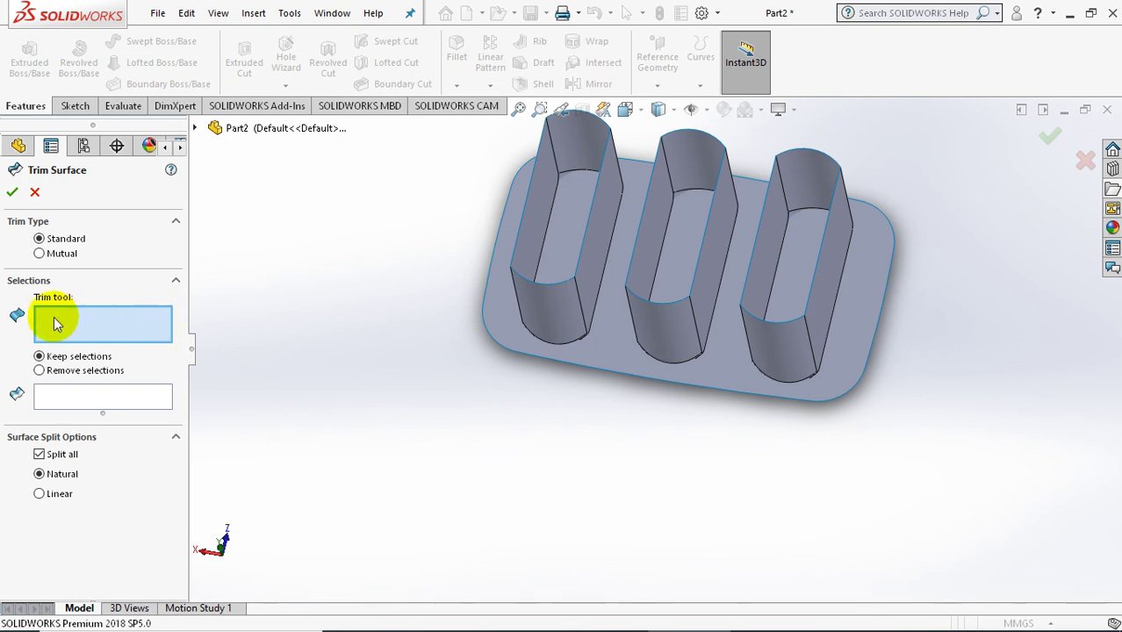
click(497, 324)
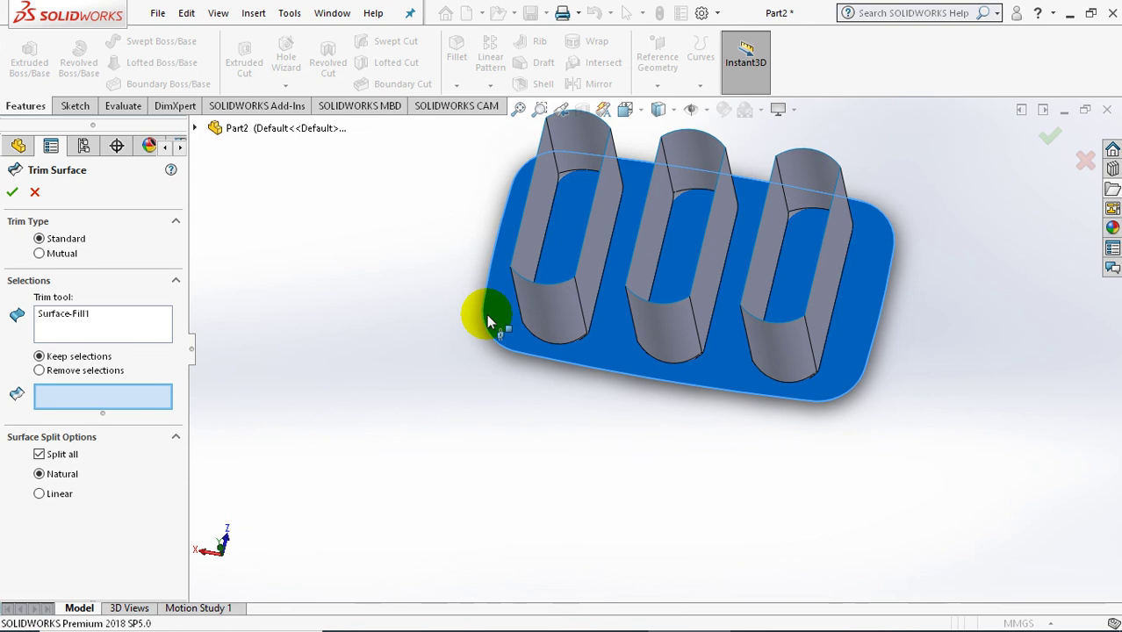
- Keep the bottom ends of all three cylinders and apply the trim
middle_drag(626, 468, 626, 439)
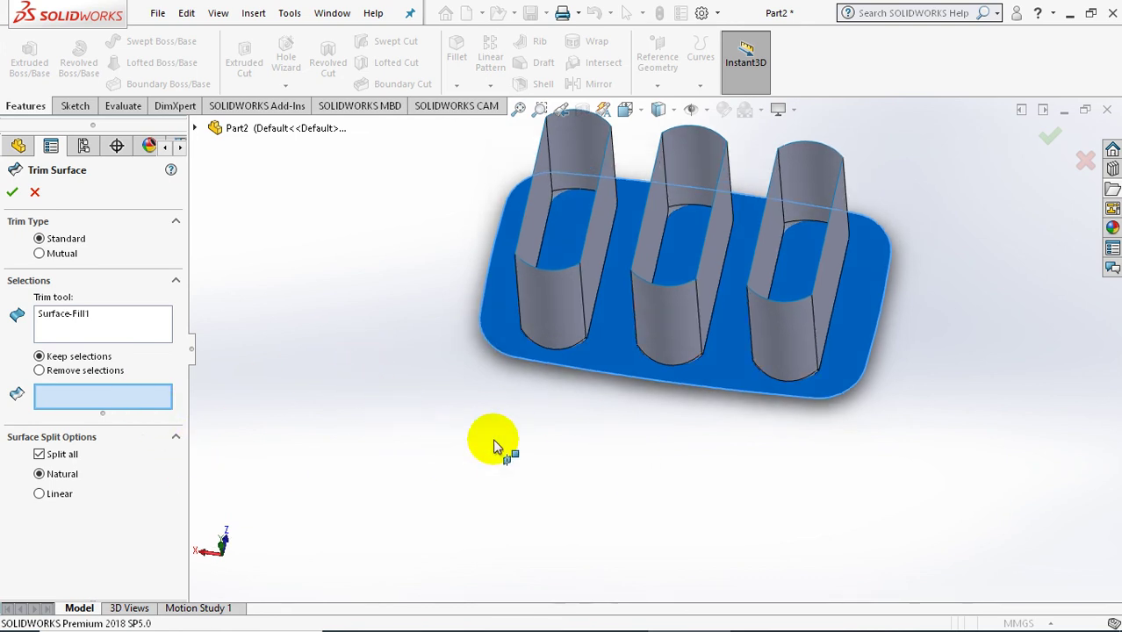
middle_drag(544, 435, 563, 210)
click(558, 307)
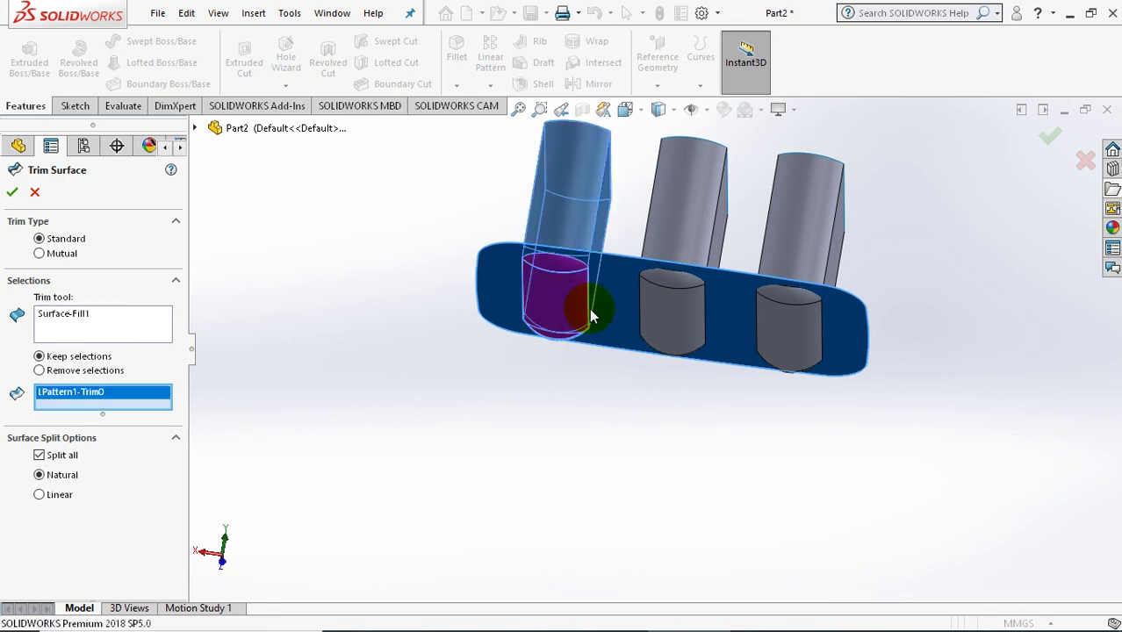
click(676, 314)
click(783, 336)
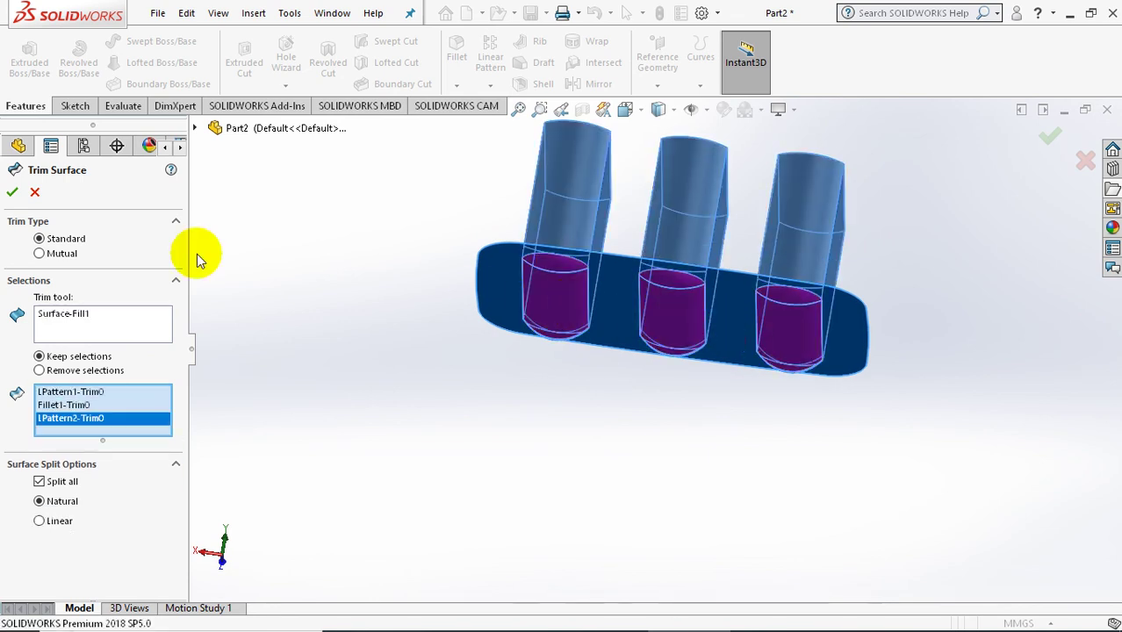
click(13, 193)
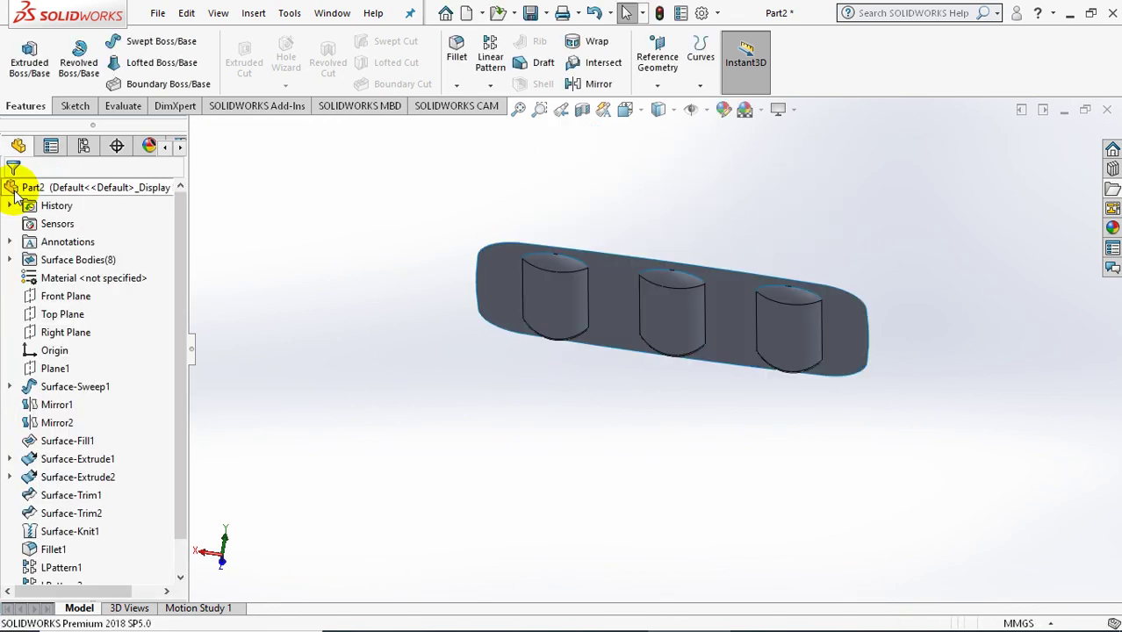
- Start a new surface trim with the middle cylinder as the trim tool
middle_drag(356, 237, 362, 391)
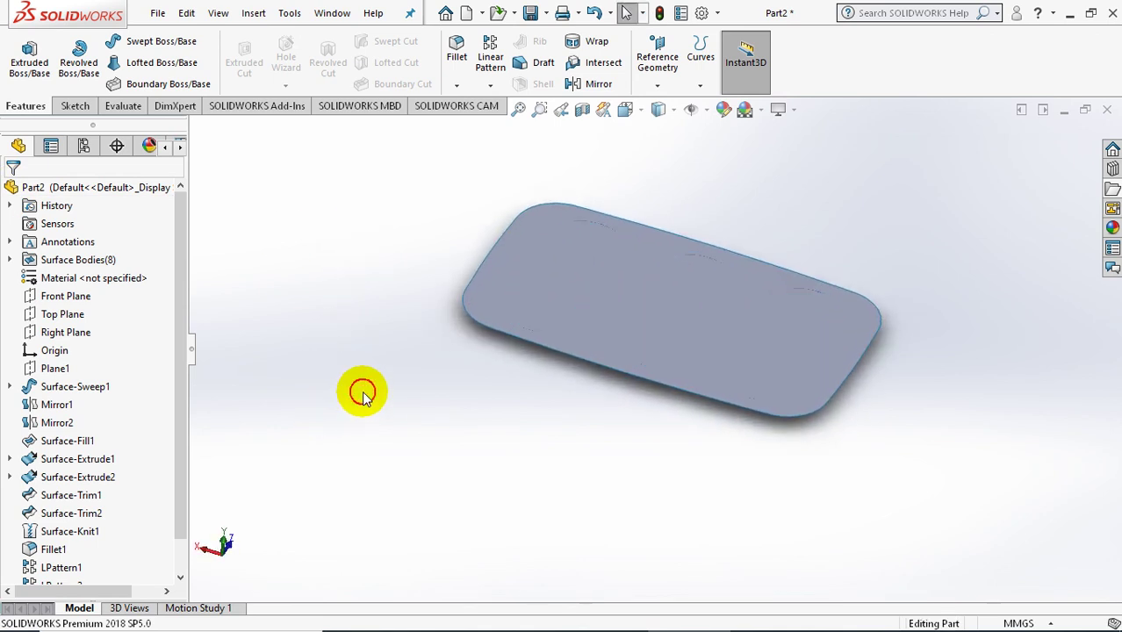
middle_drag(394, 330, 646, 258)
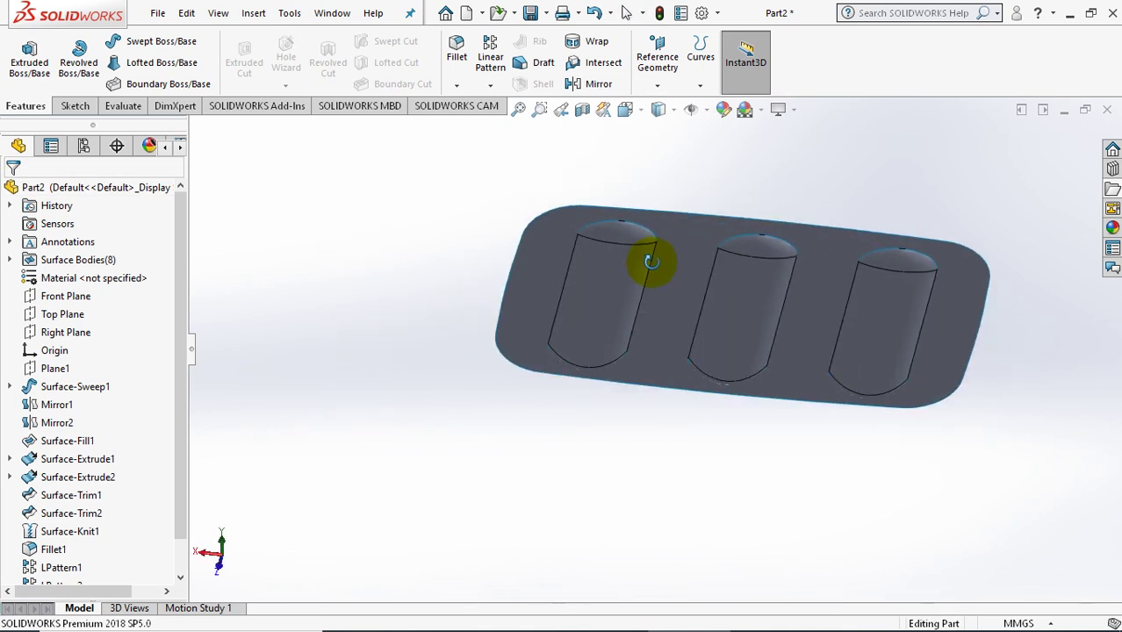
click(254, 14)
mouse_move(279, 179)
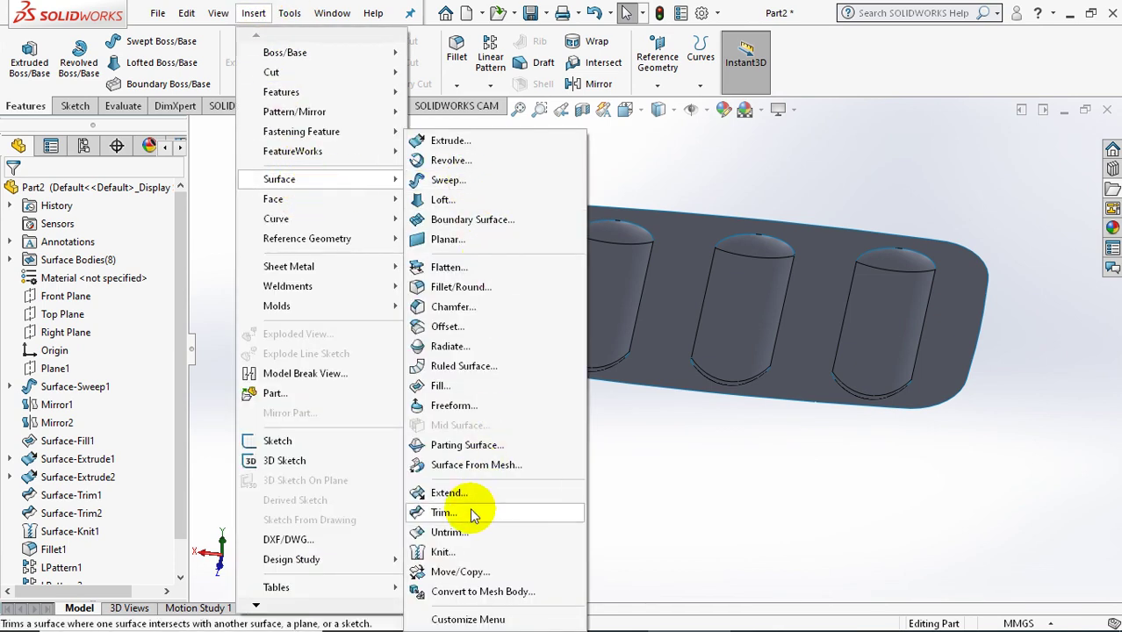
click(471, 513)
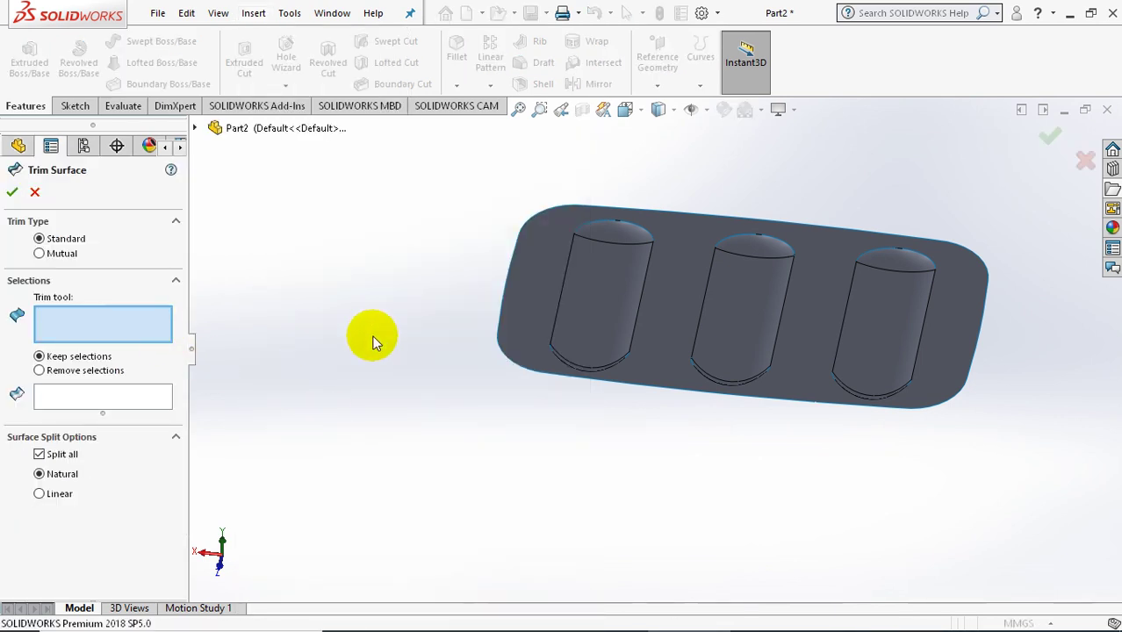
click(621, 298)
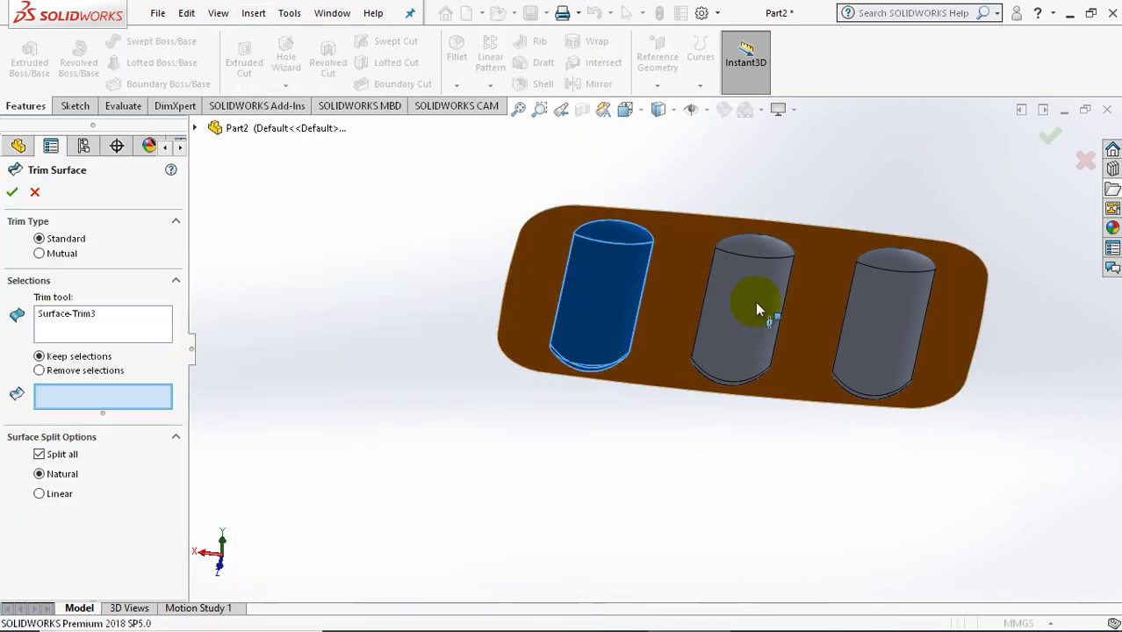
click(109, 327)
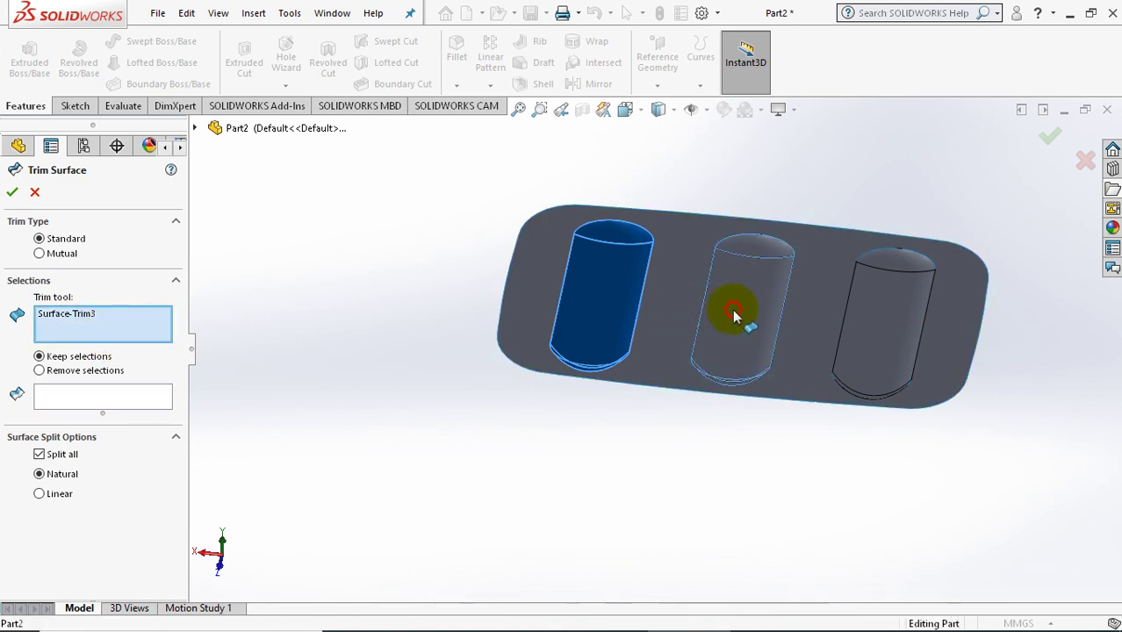
click(733, 315)
- Keep the board surface around the cylinder, cutting the middle slot opening
mouse_move(713, 314)
middle_down()
mouse_move(670, 369)
mouse_move(667, 449)
middle_up()
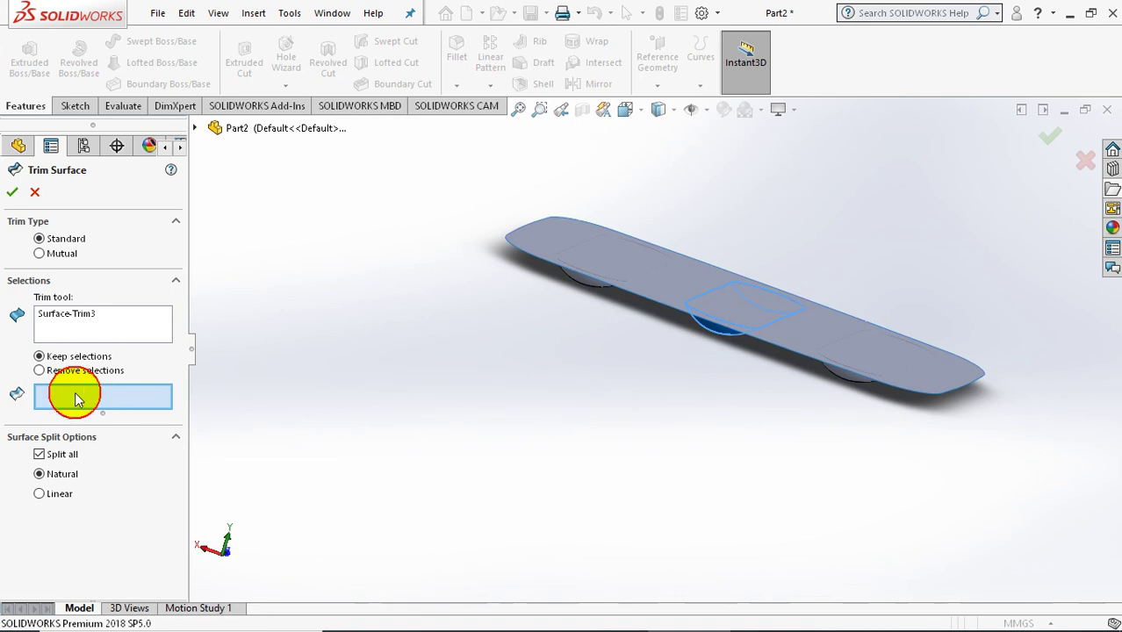
middle_drag(315, 386, 552, 438)
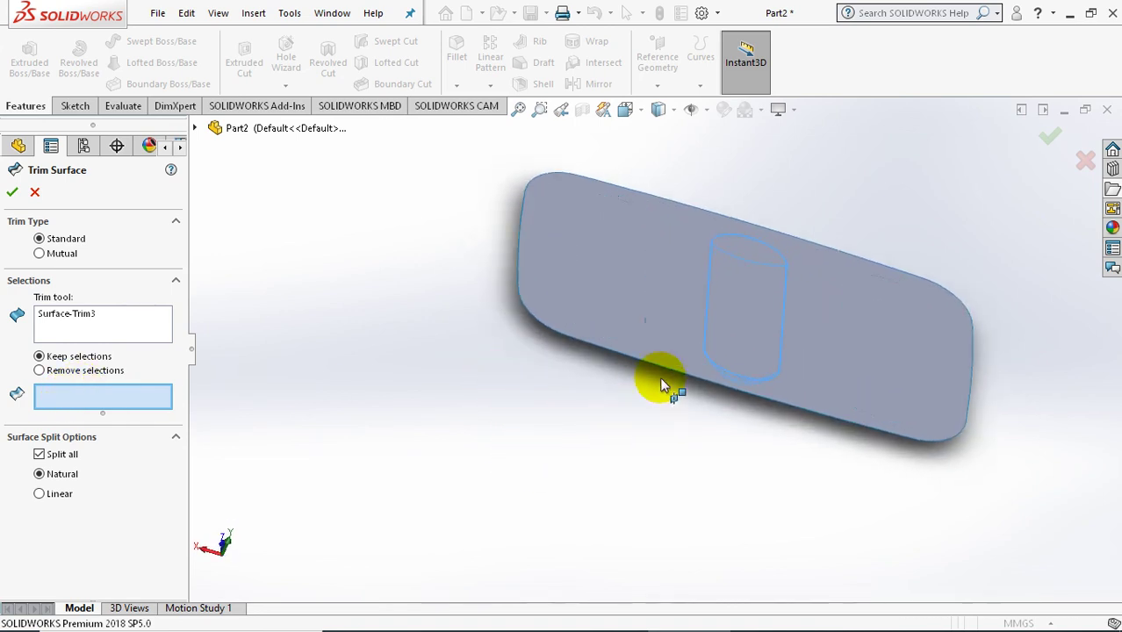
click(656, 343)
click(12, 191)
mouse_move(531, 407)
middle_down()
mouse_move(652, 319)
mouse_move(641, 339)
mouse_move(567, 385)
middle_up()
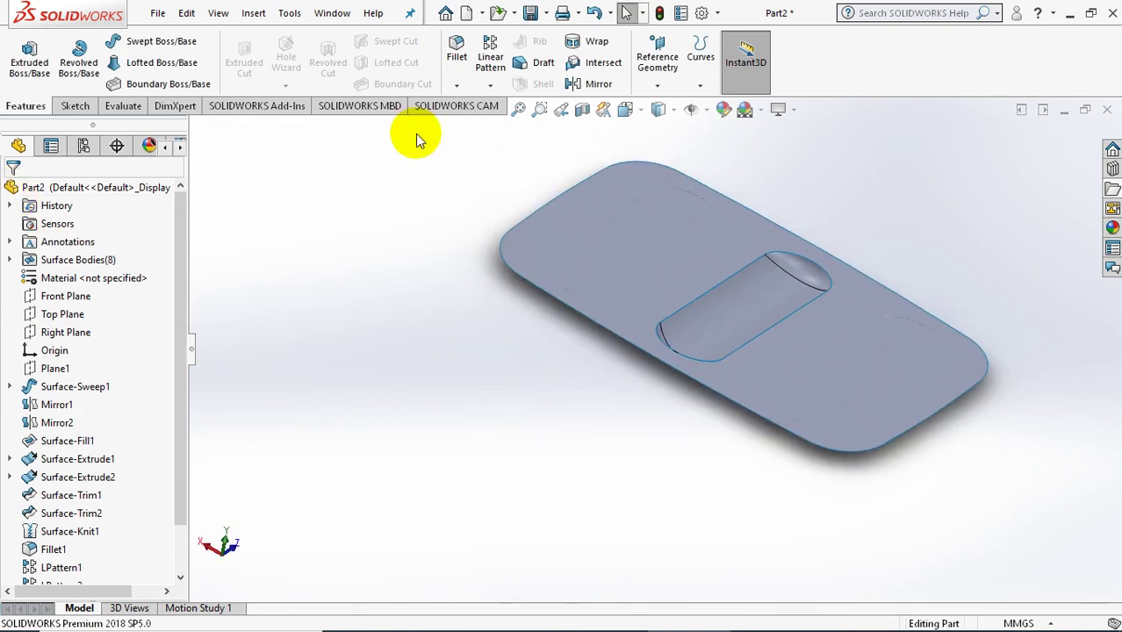
- Trim the top surface with the first cylinder, keeping the surface outside it
click(254, 14)
mouse_move(280, 180)
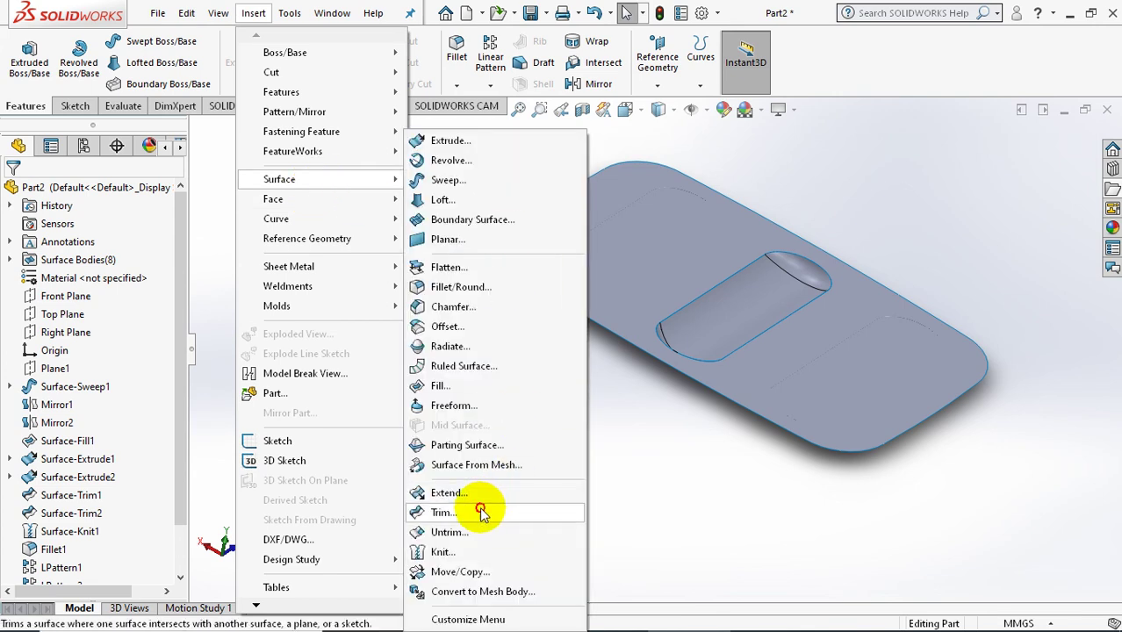
click(482, 509)
mouse_move(484, 447)
middle_down()
mouse_move(546, 400)
mouse_move(576, 301)
middle_up()
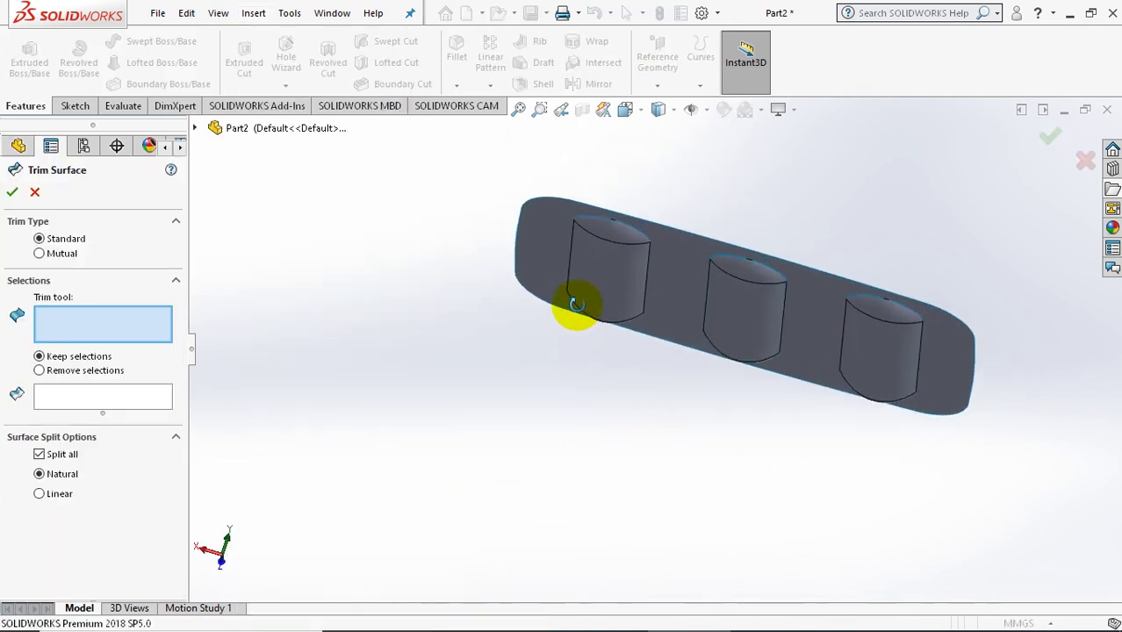
click(573, 273)
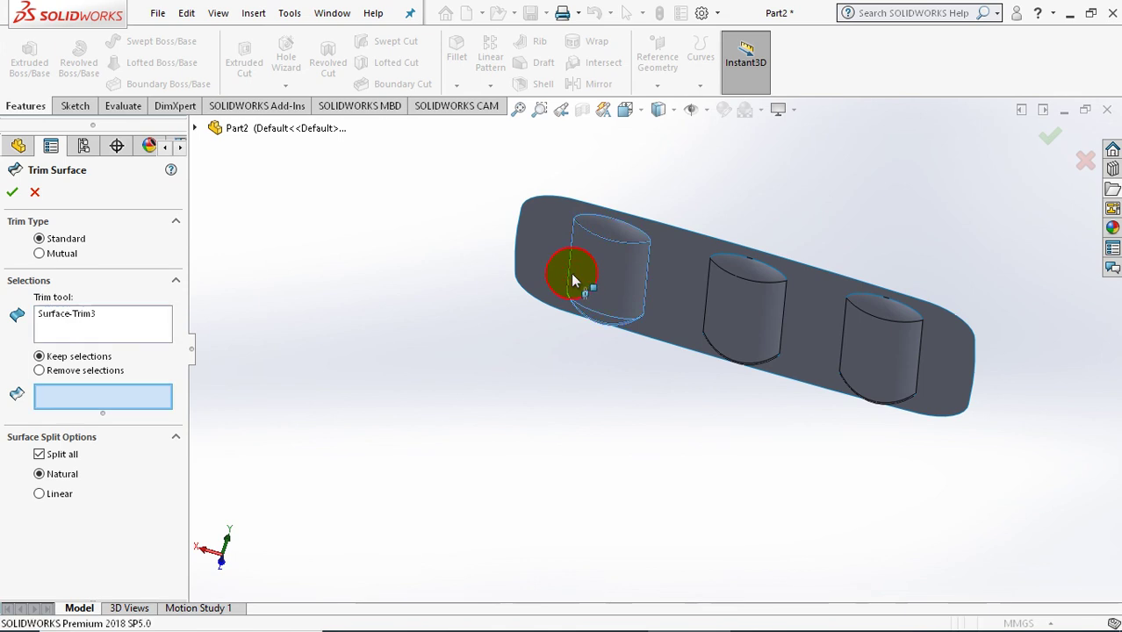
mouse_move(476, 374)
middle_down()
mouse_move(476, 514)
mouse_move(543, 279)
middle_up()
click(543, 279)
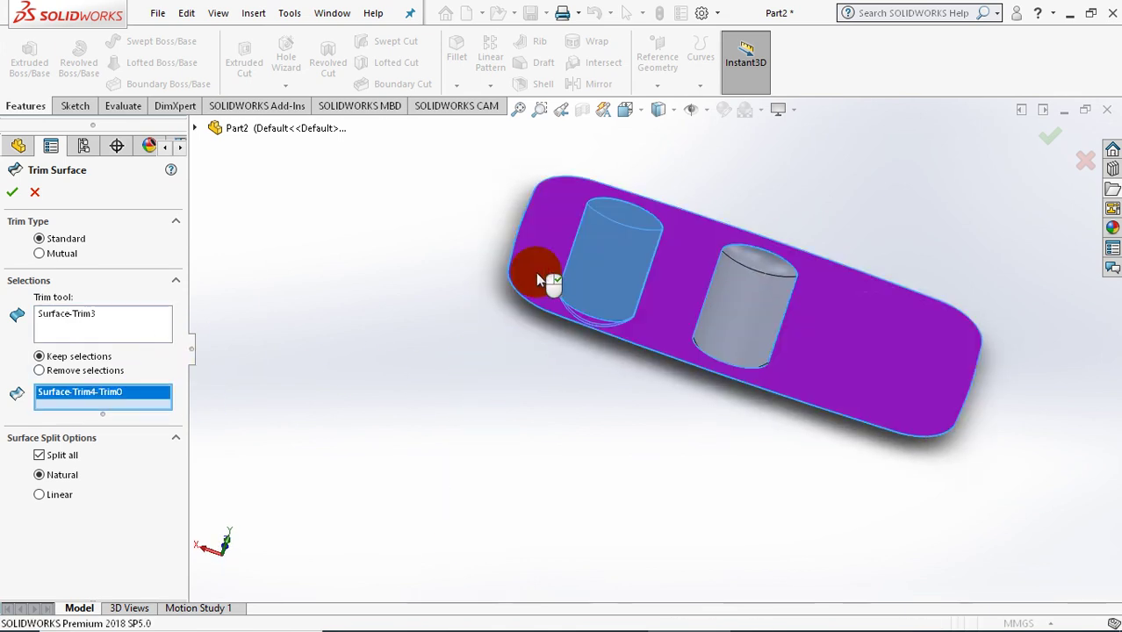
click(13, 195)
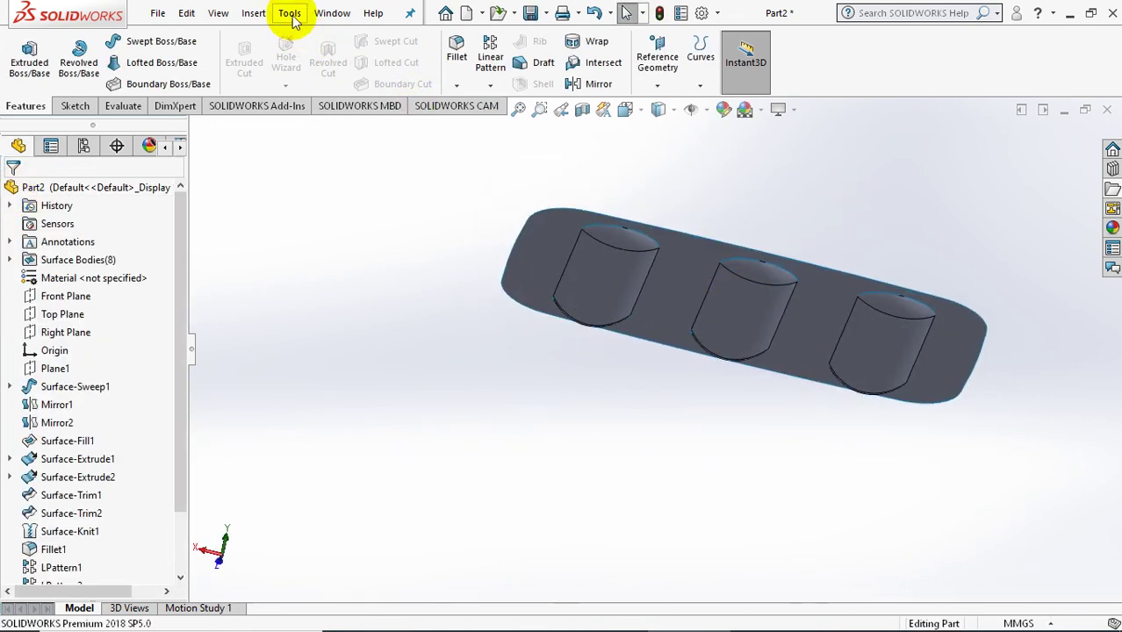
- Trim the flat top surface with the right cylinder, keeping the outside, to recess the third slot
click(253, 13)
mouse_move(279, 179)
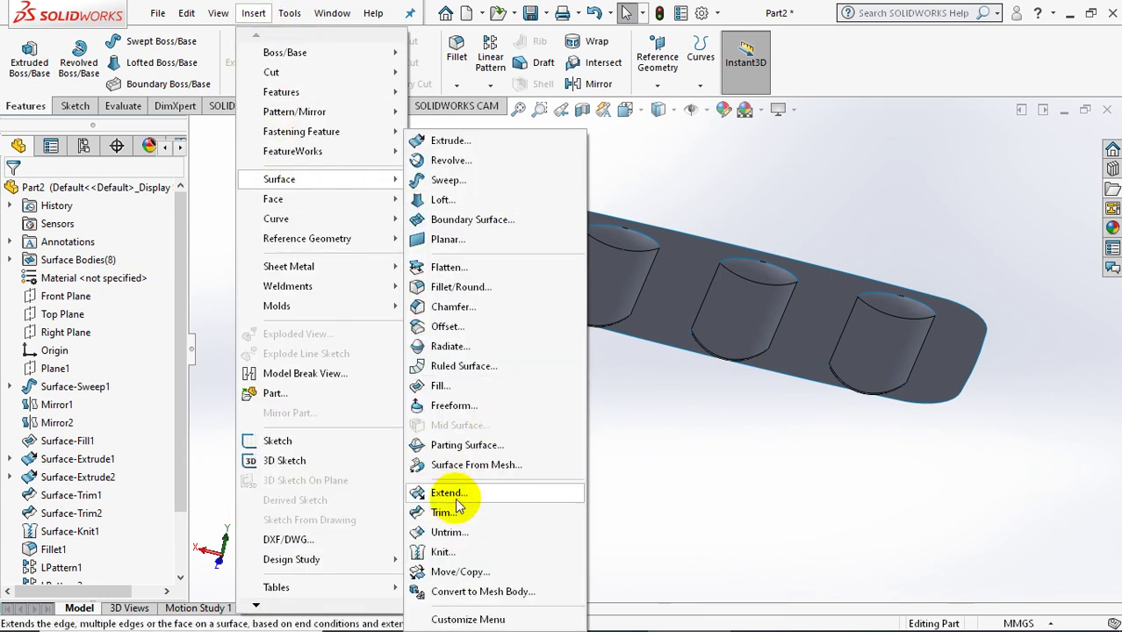
click(444, 512)
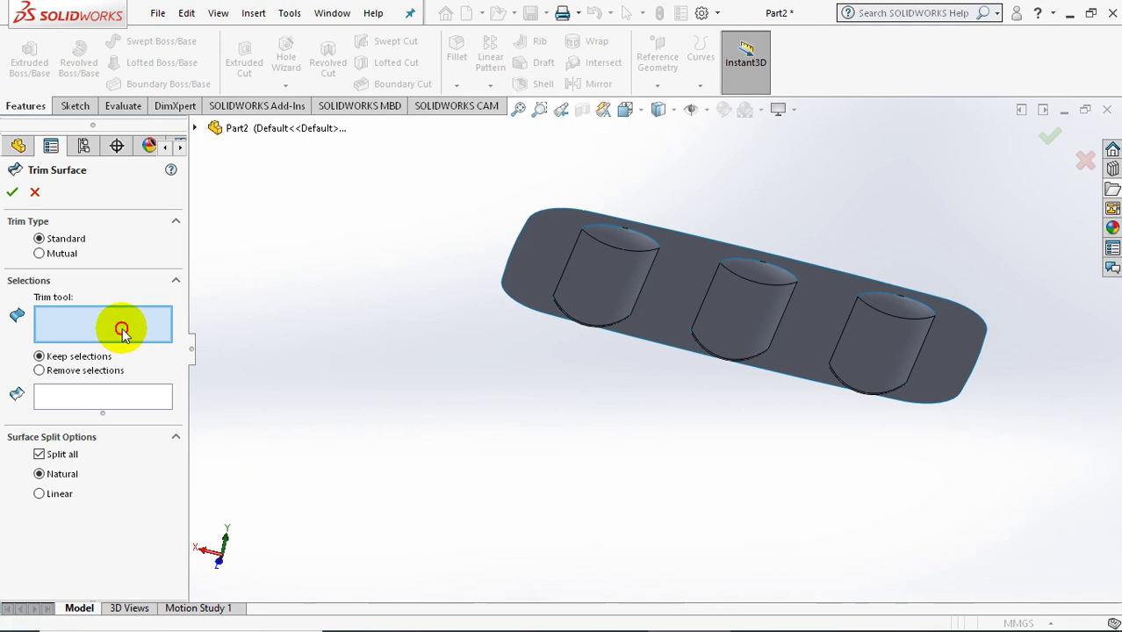
click(890, 356)
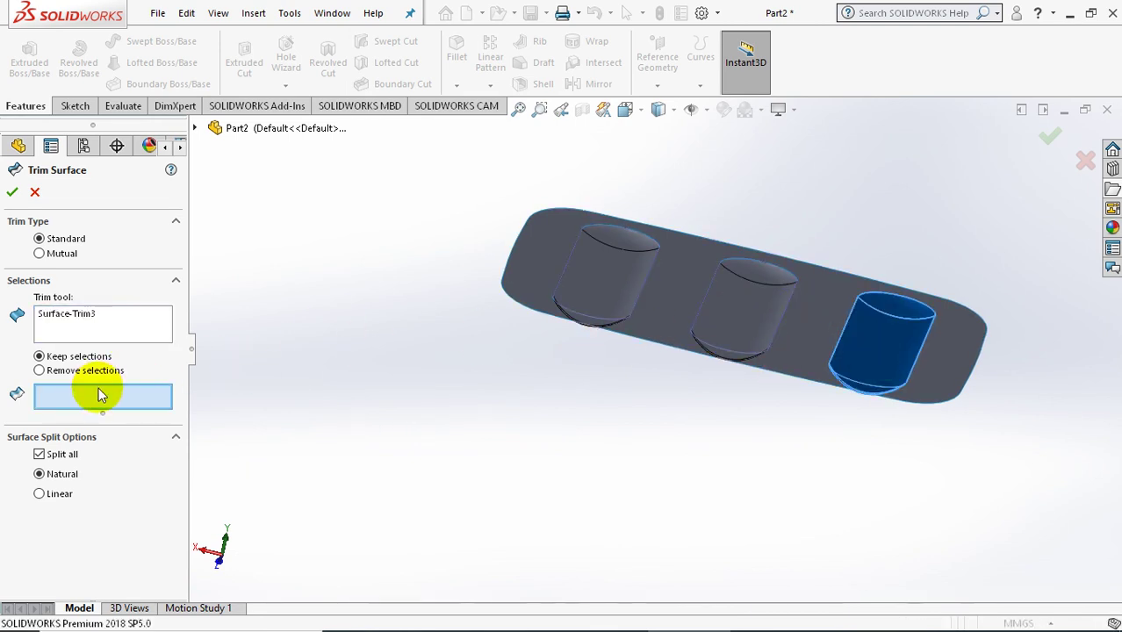
click(816, 308)
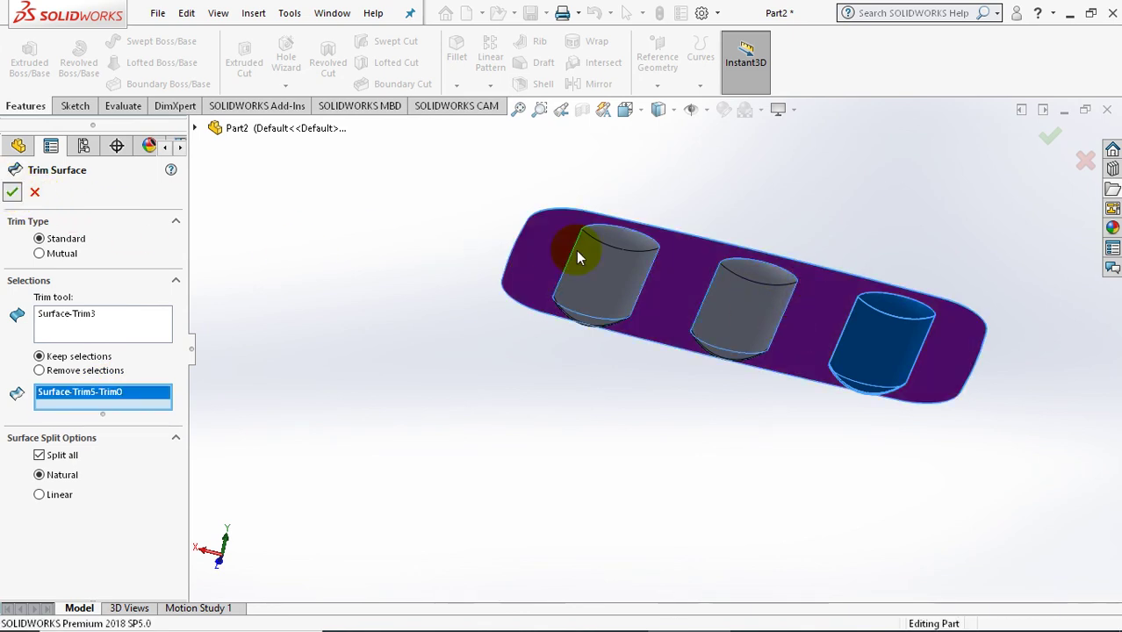
right_click(577, 258)
mouse_move(792, 200)
middle_down()
mouse_move(718, 322)
mouse_move(731, 338)
middle_up()
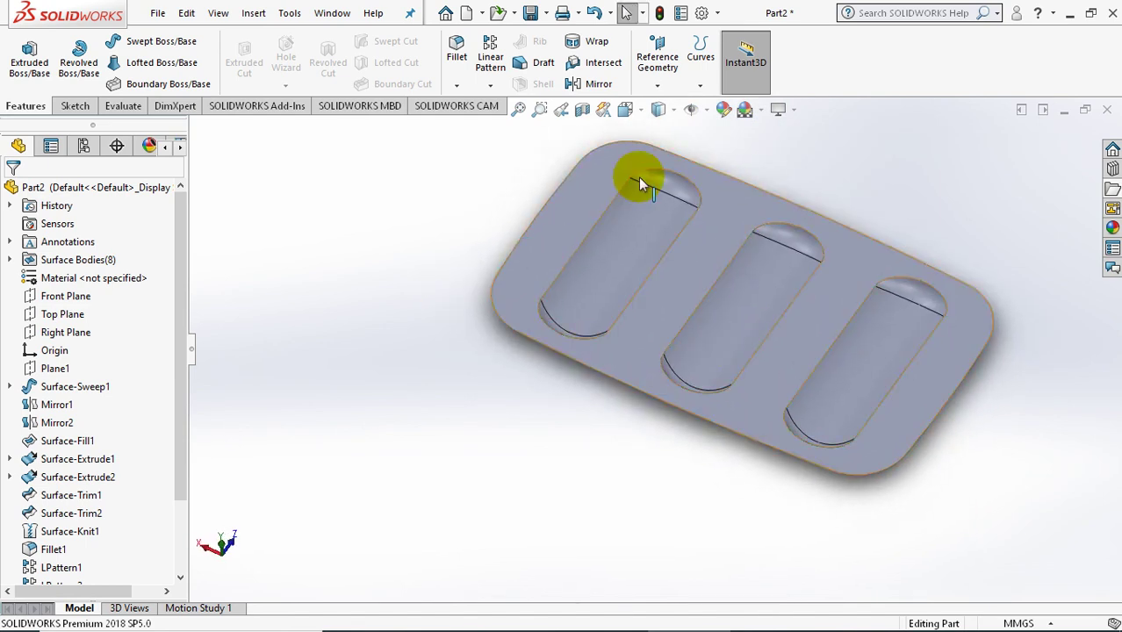
- Unhide the Surface-Sweep1, Mirror1 and Mirror2 bodies around the slotted top
middle_drag(639, 177, 826, 156)
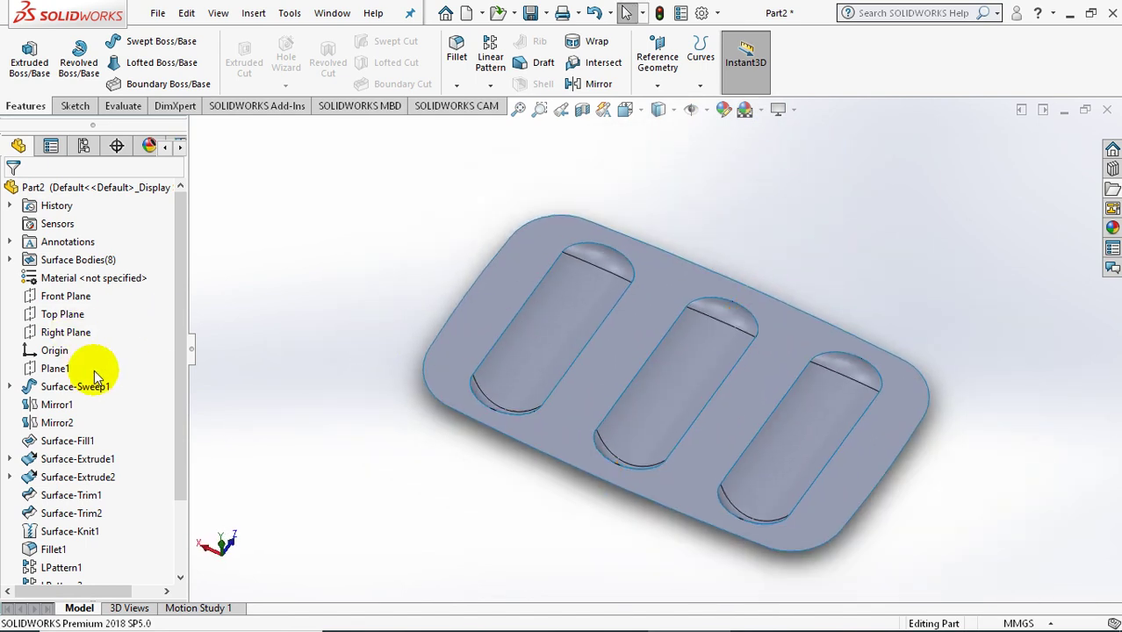
right_click(64, 386)
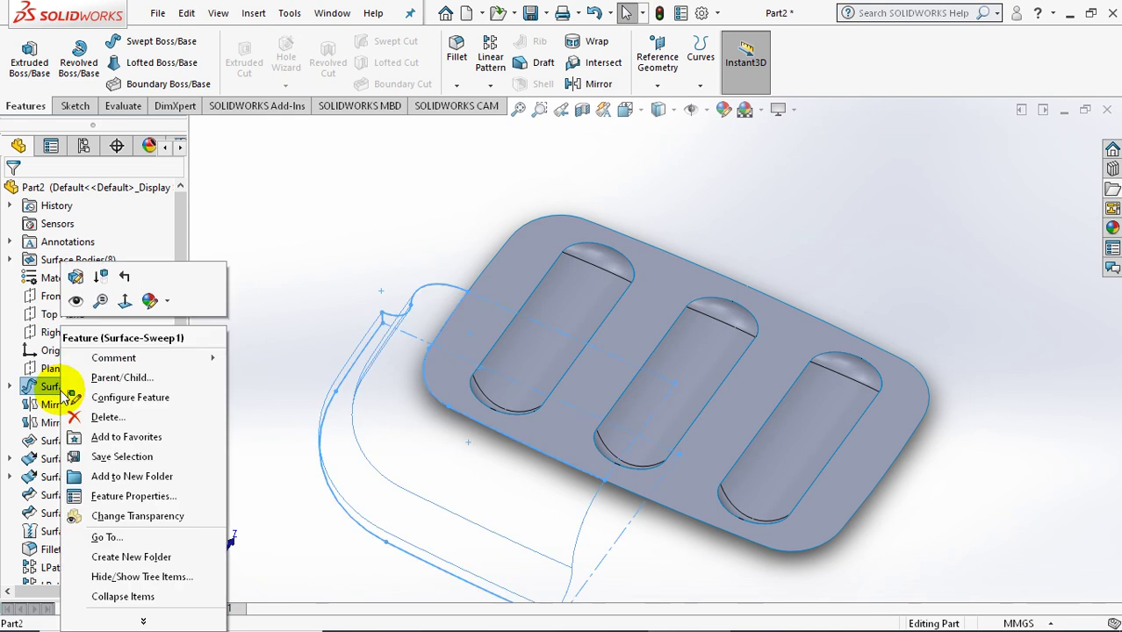
click(77, 302)
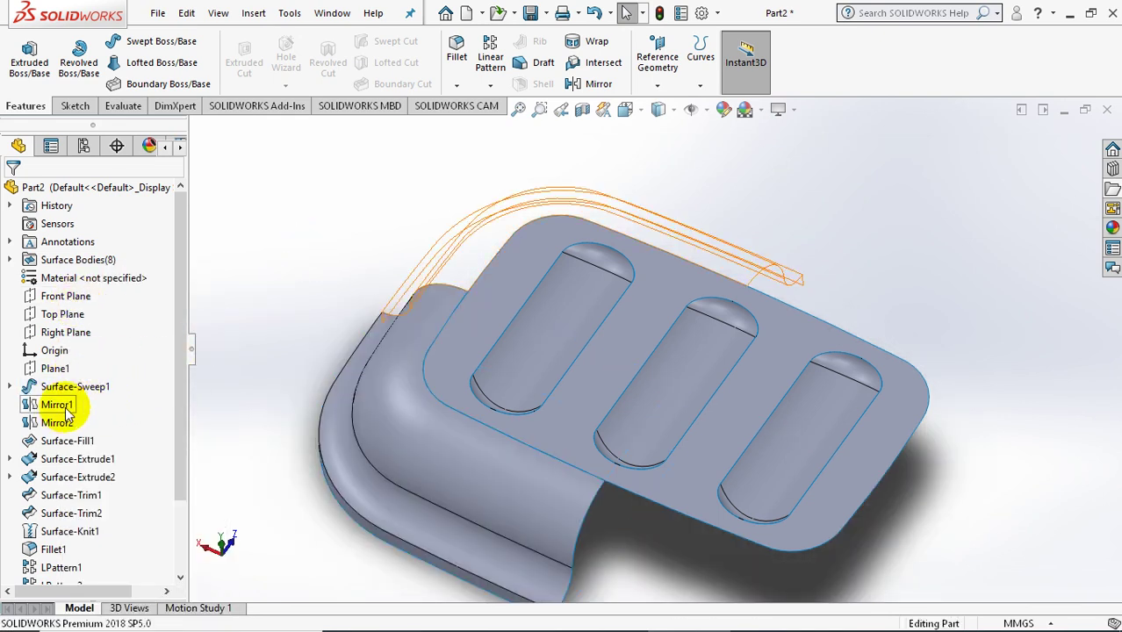
right_click(57, 405)
click(76, 281)
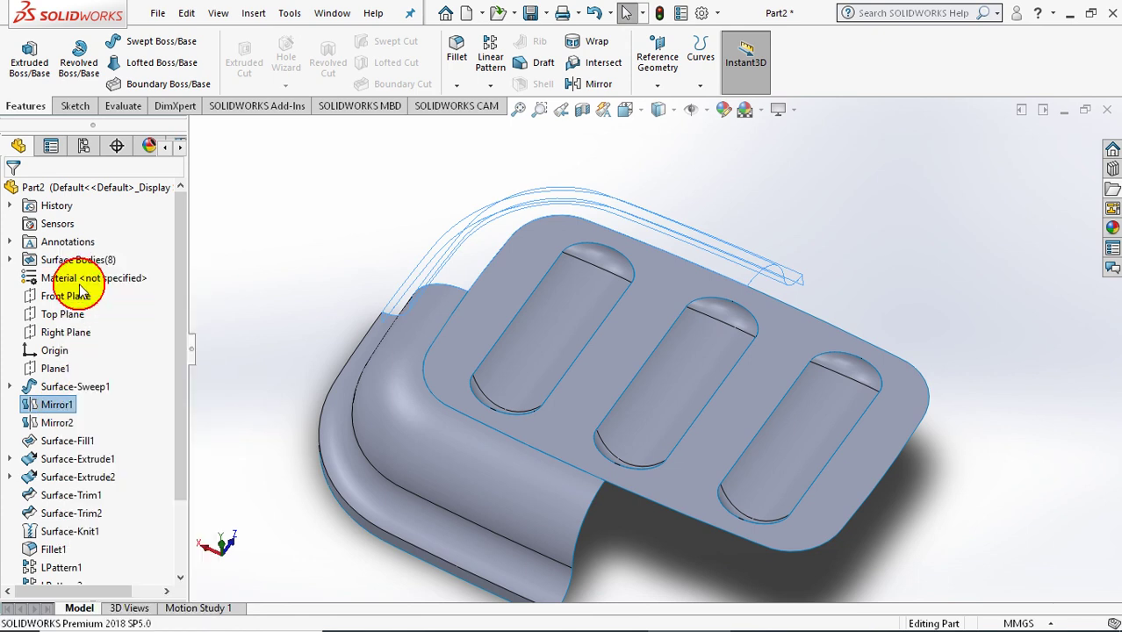
right_click(56, 422)
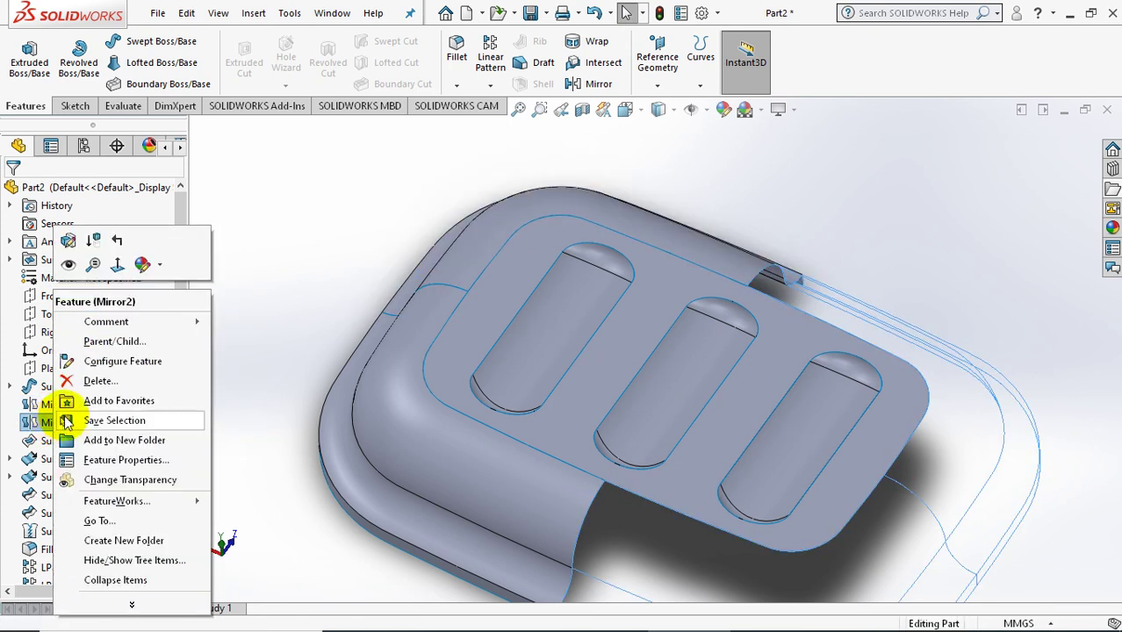
click(70, 264)
scroll(357, 280, up, 3)
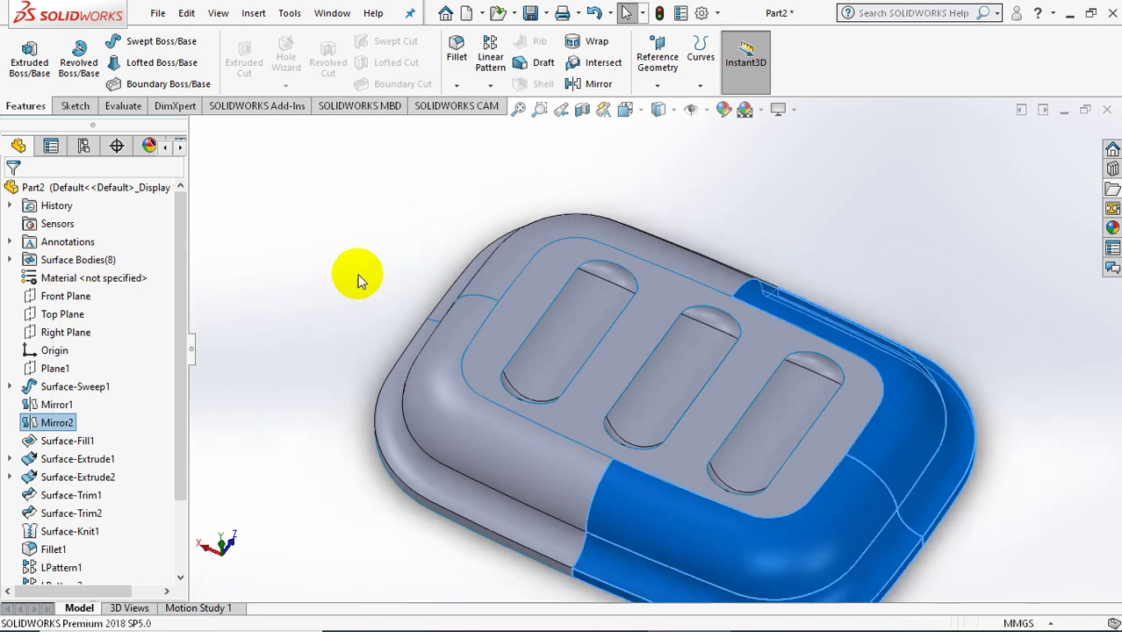
click(358, 276)
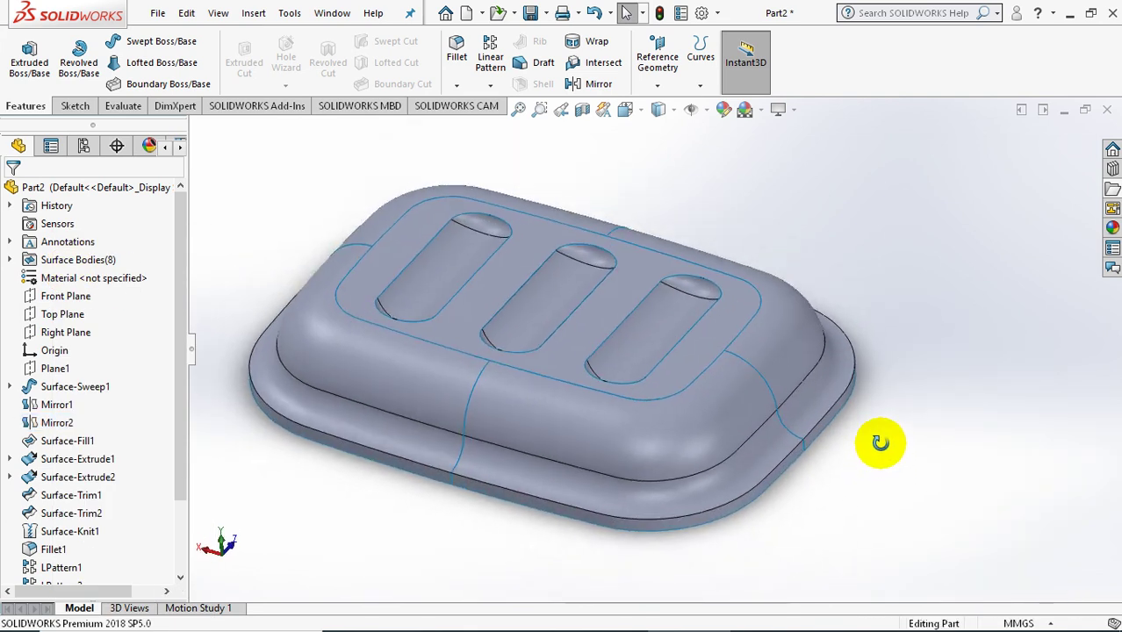